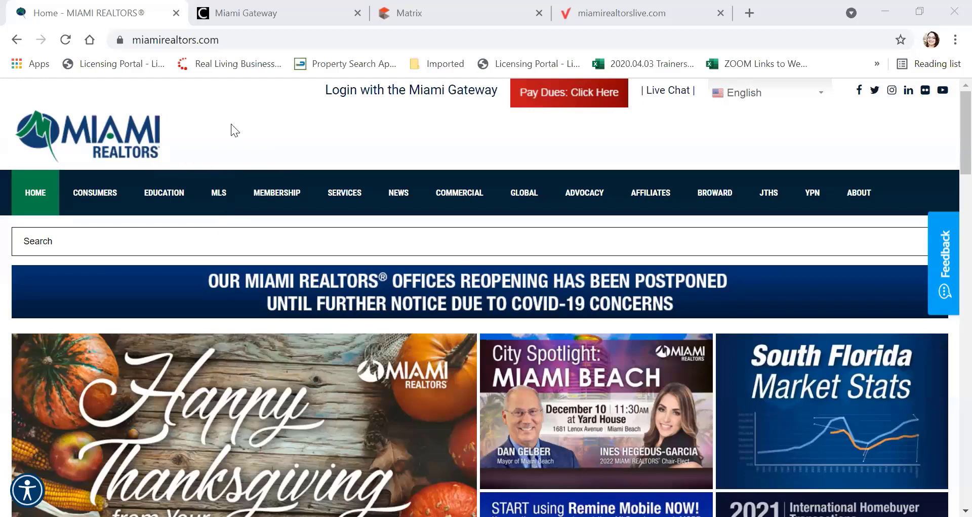
# Step: Go to the MLS section page on the Miami REALTORS website
pyautogui.scroll(-6, 226, 152)
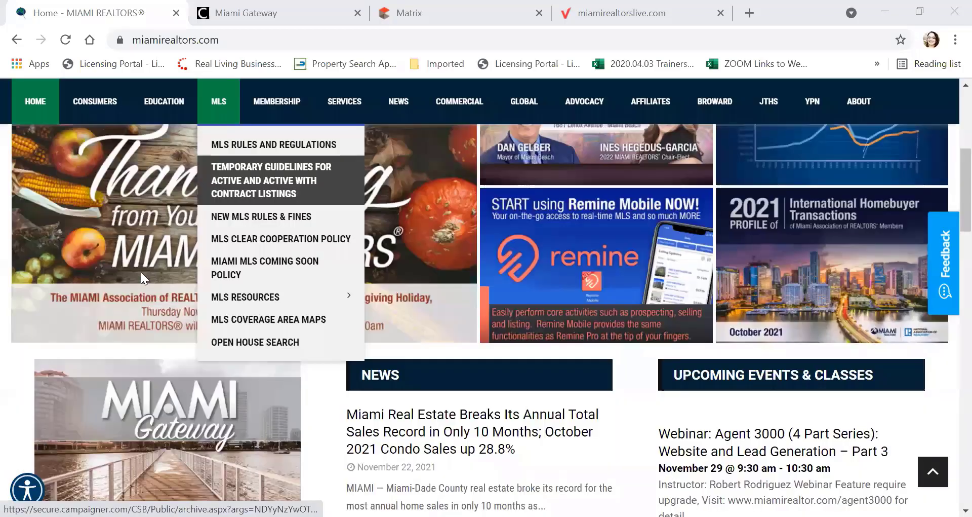
pyautogui.scroll(-2, 147, 284)
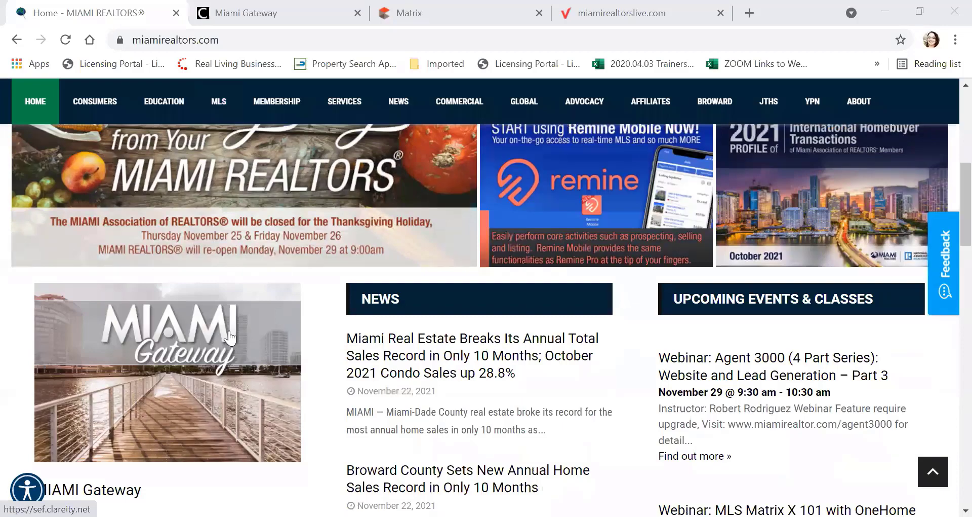
pyautogui.scroll(6, 229, 337)
pyautogui.scroll(2, 130, 284)
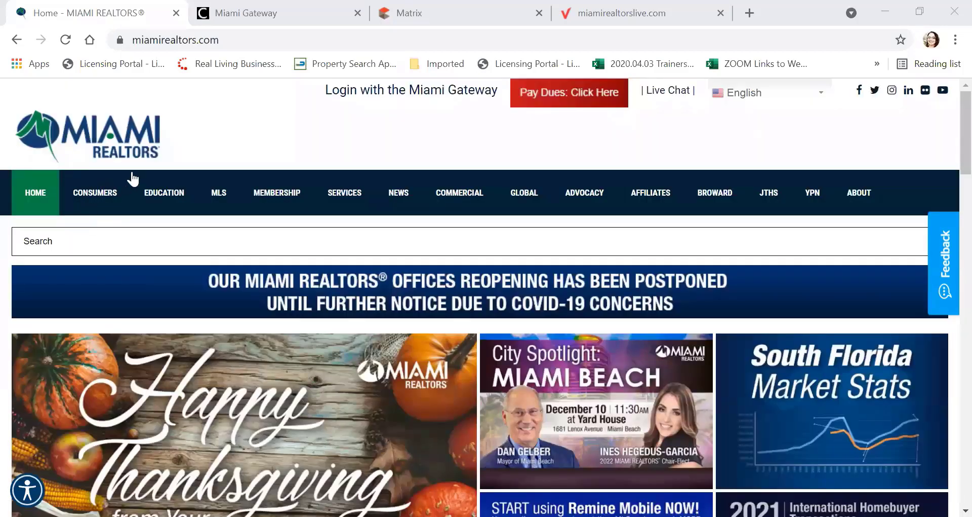
pyautogui.moveTo(226, 194)
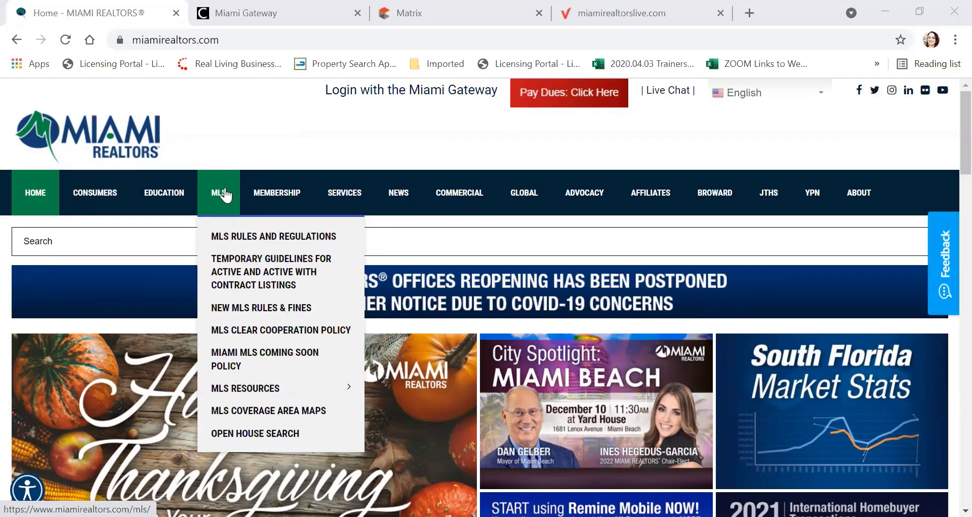
pyautogui.click(225, 194)
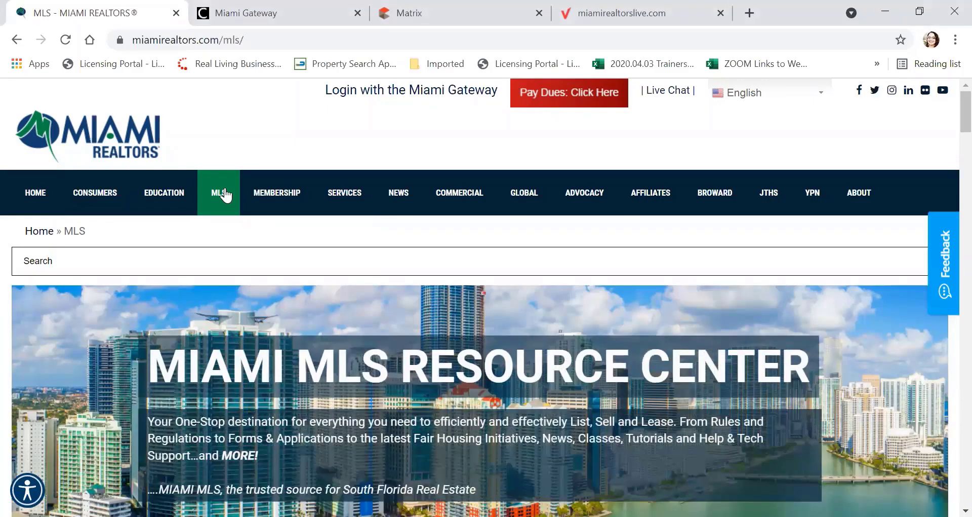
# Step: Scroll down to Tutorials and Info and open the MLS Coverage Area Maps PDF
pyautogui.moveTo(223, 197)
pyautogui.scroll(-1, 111, 357)
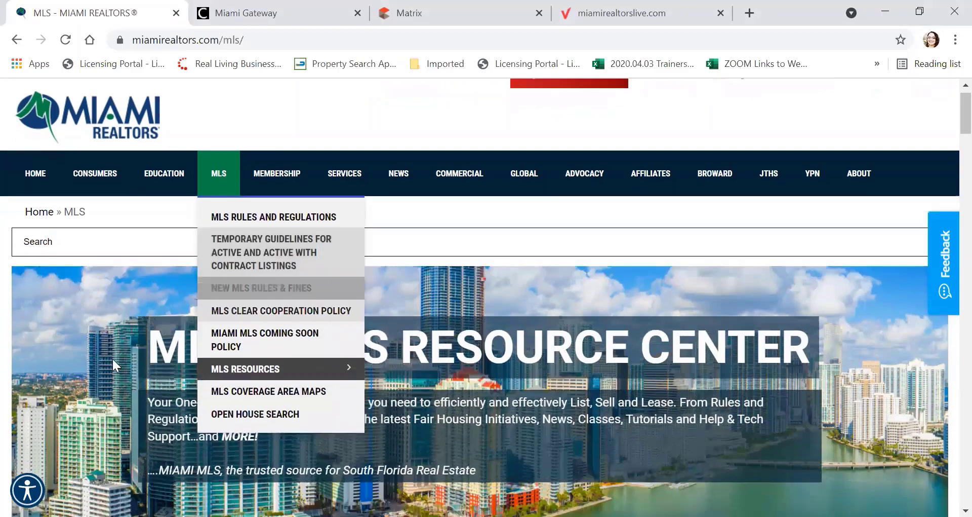
pyautogui.scroll(-5, 111, 357)
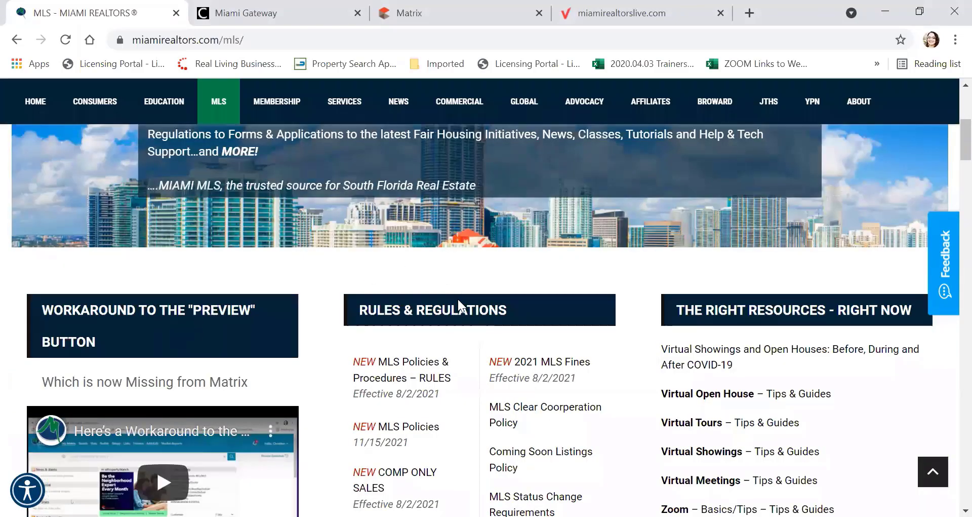
pyautogui.scroll(-2, 457, 297)
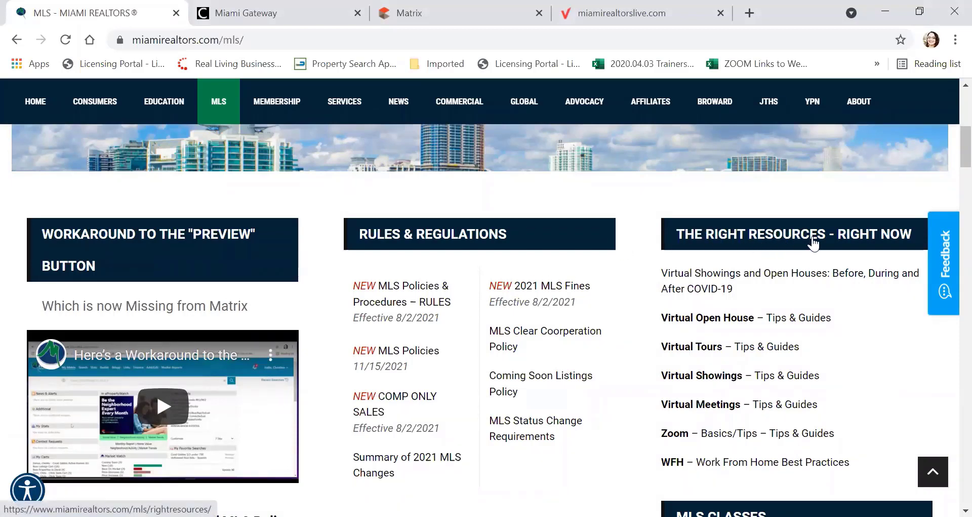
pyautogui.scroll(-2, 813, 243)
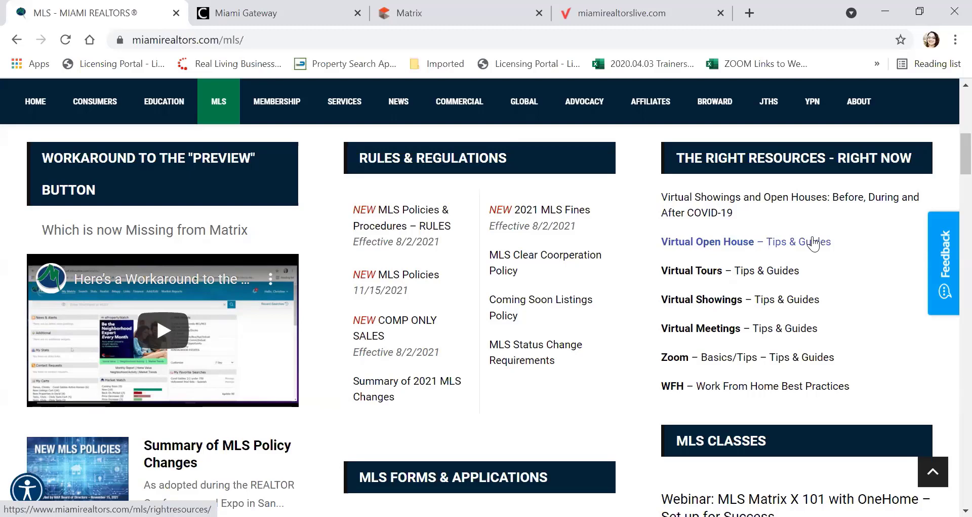
pyautogui.scroll(-3, 764, 263)
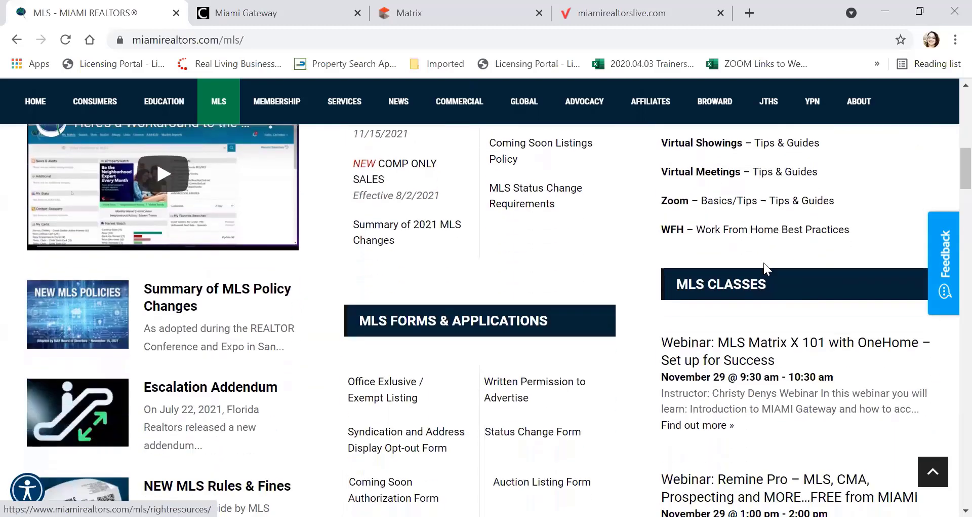
pyautogui.scroll(-3, 763, 269)
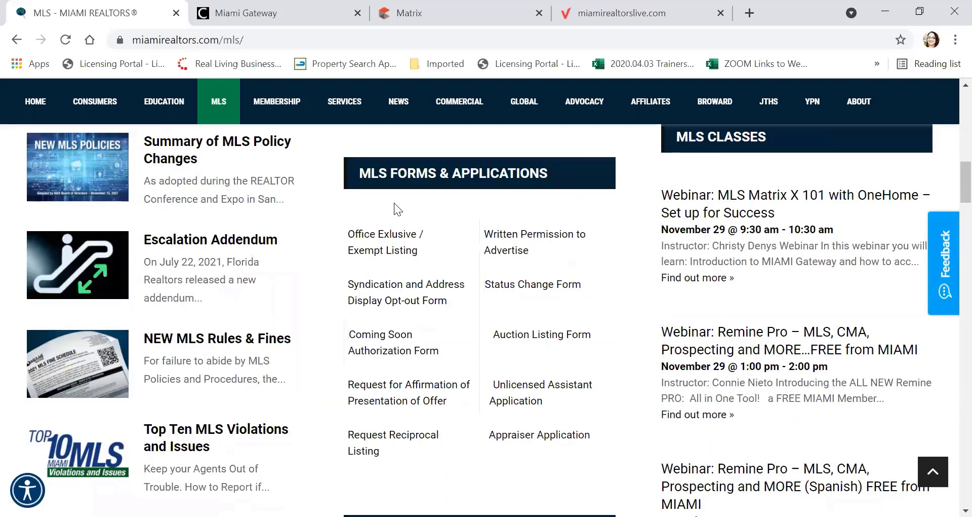
pyautogui.scroll(-1, 470, 205)
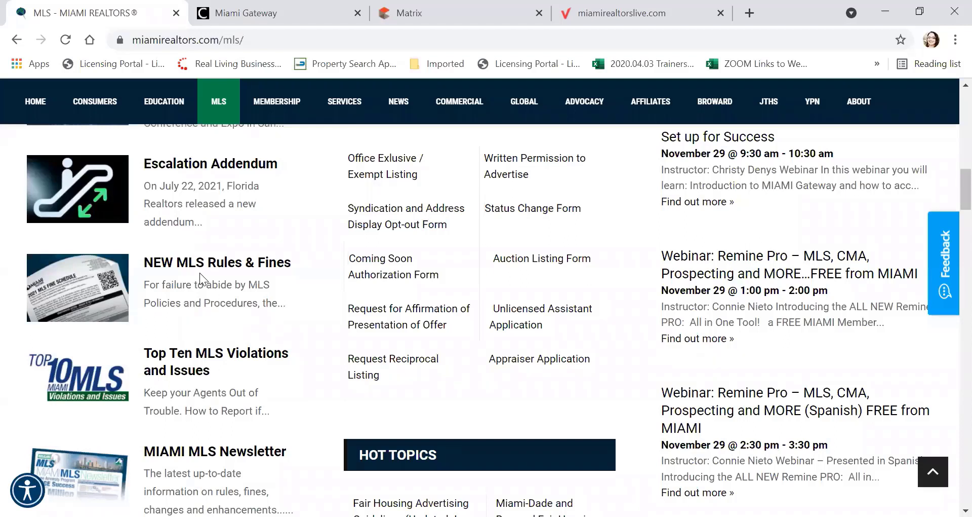
pyautogui.scroll(-2, 199, 272)
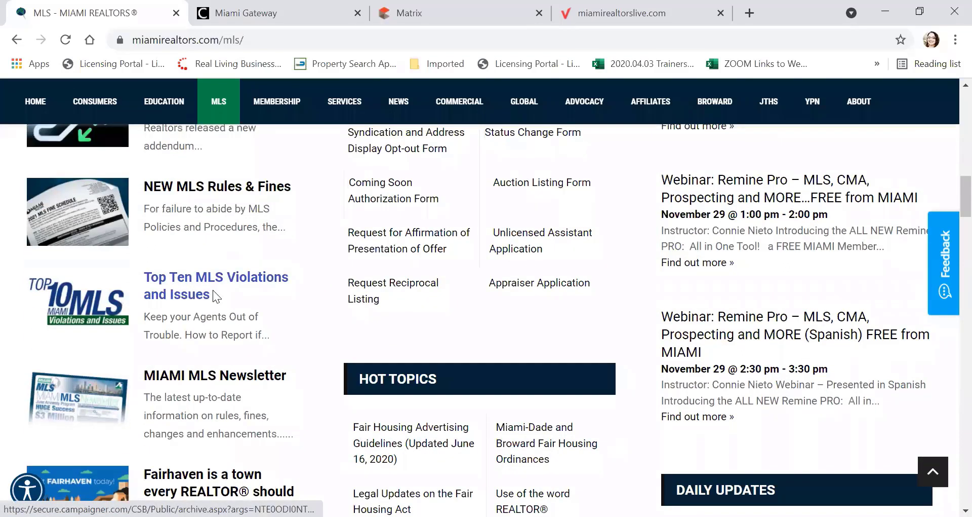
pyautogui.scroll(-1, 304, 279)
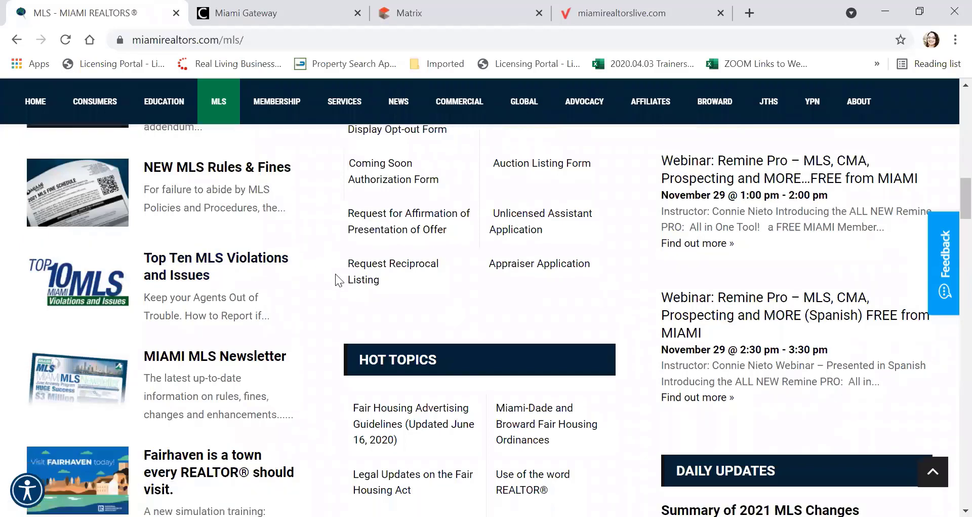
pyautogui.scroll(-3, 339, 275)
pyautogui.scroll(-2, 342, 280)
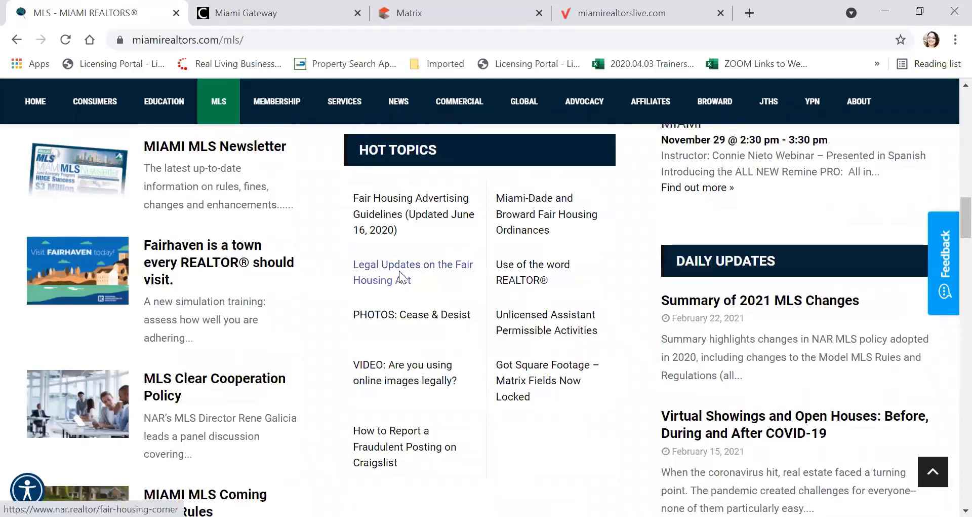
pyautogui.scroll(-6, 403, 274)
pyautogui.scroll(-1, 409, 276)
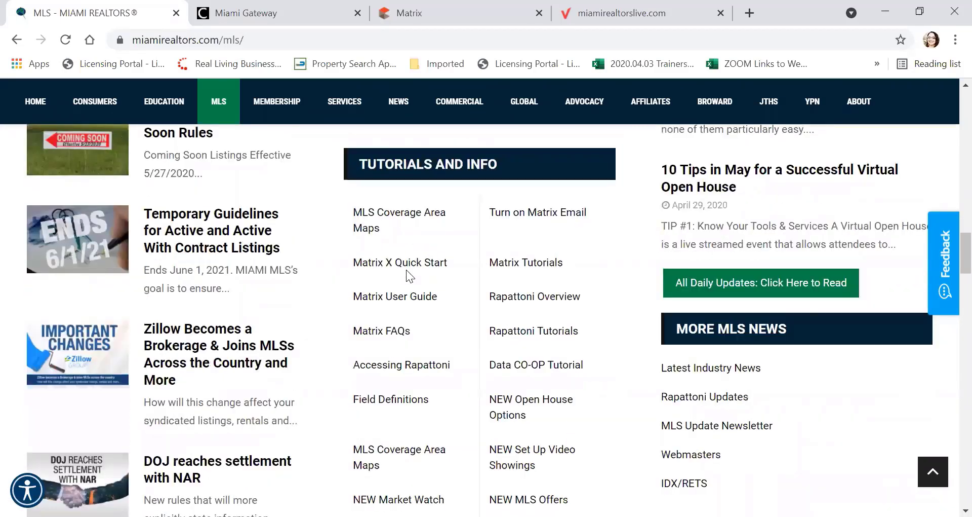
pyautogui.click(399, 216)
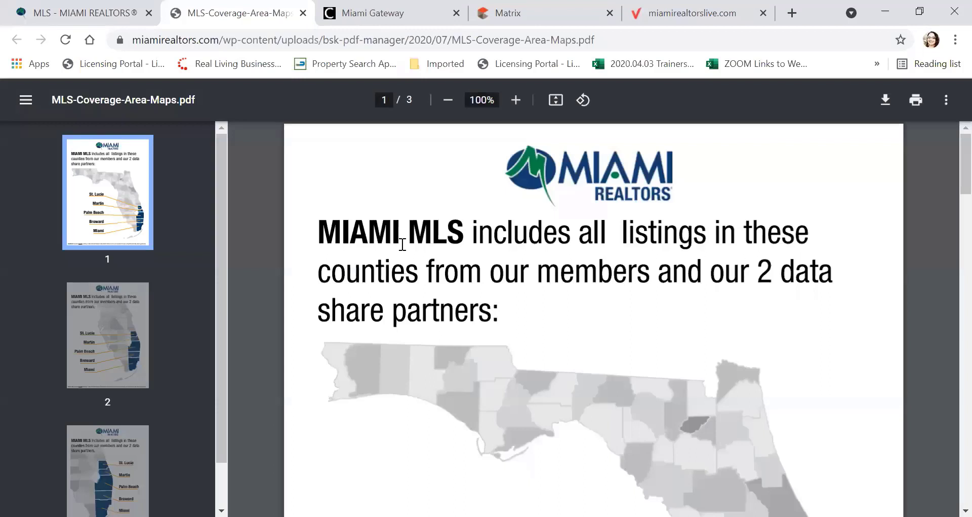
# Step: Review the St. Lucie, Martin, Palm Beach, Broward and Miami county coverage, then close the PDF
pyautogui.scroll(-3, 410, 251)
pyautogui.scroll(-5, 416, 252)
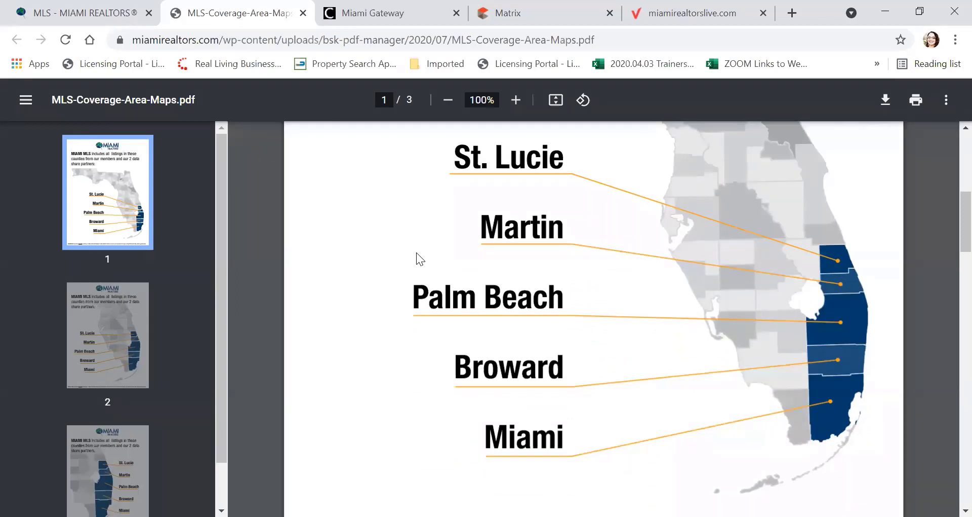
pyautogui.scroll(-2, 417, 258)
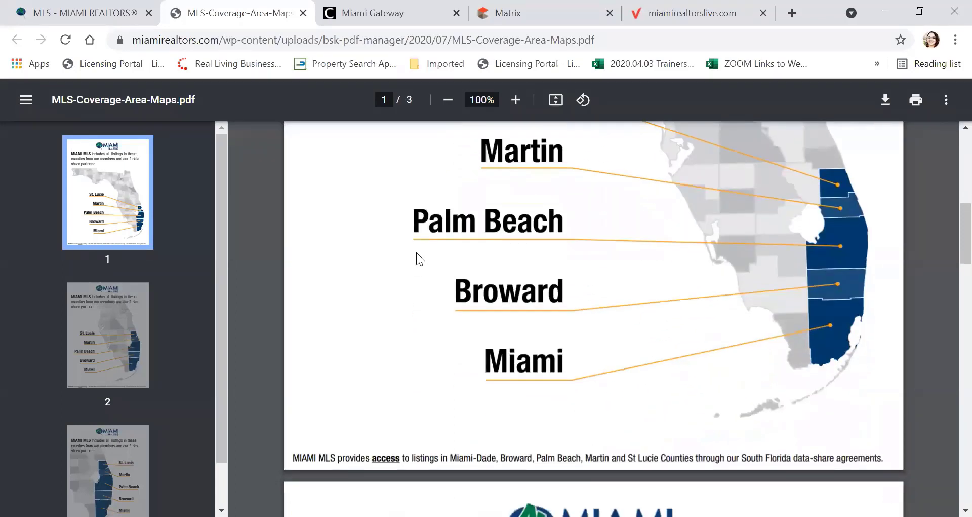
pyautogui.scroll(-2, 416, 253)
pyautogui.scroll(5, 417, 252)
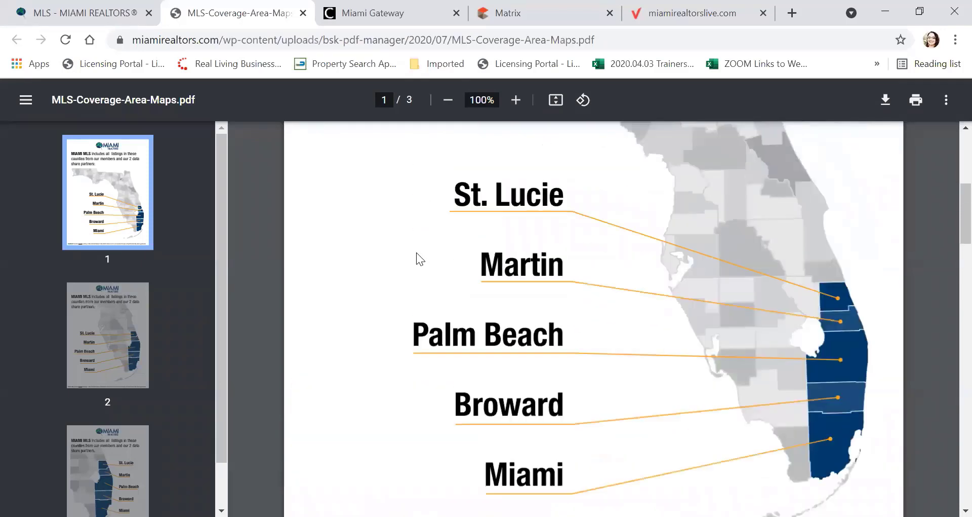
pyautogui.click(302, 13)
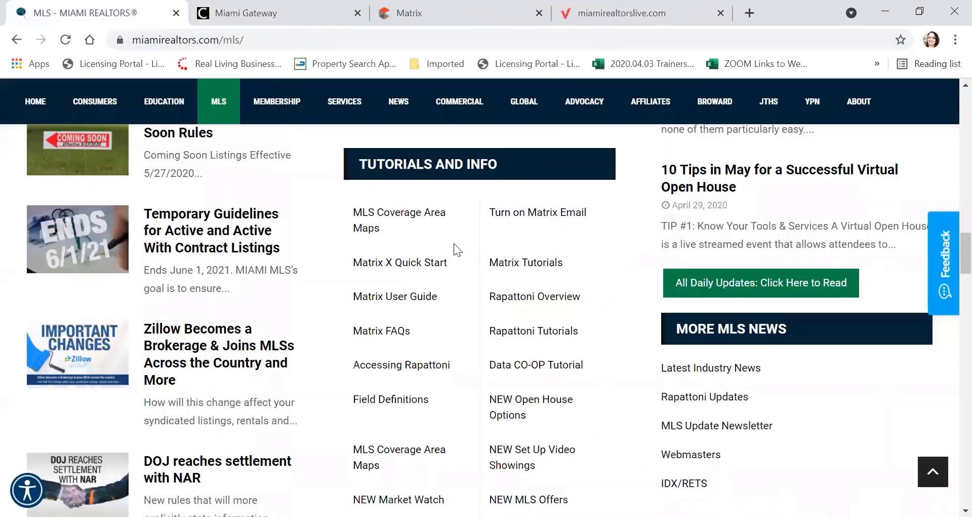
# Step: Look over the MLS Login and Help & Tech Support sections, then switch to Miami Gateway
pyautogui.scroll(-5, 453, 243)
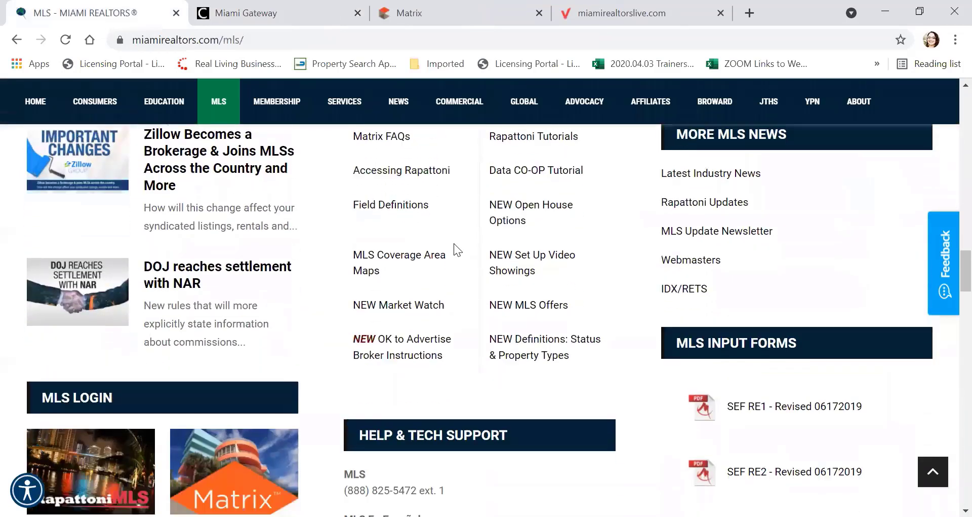
pyautogui.scroll(-2, 454, 243)
pyautogui.scroll(-2, 398, 288)
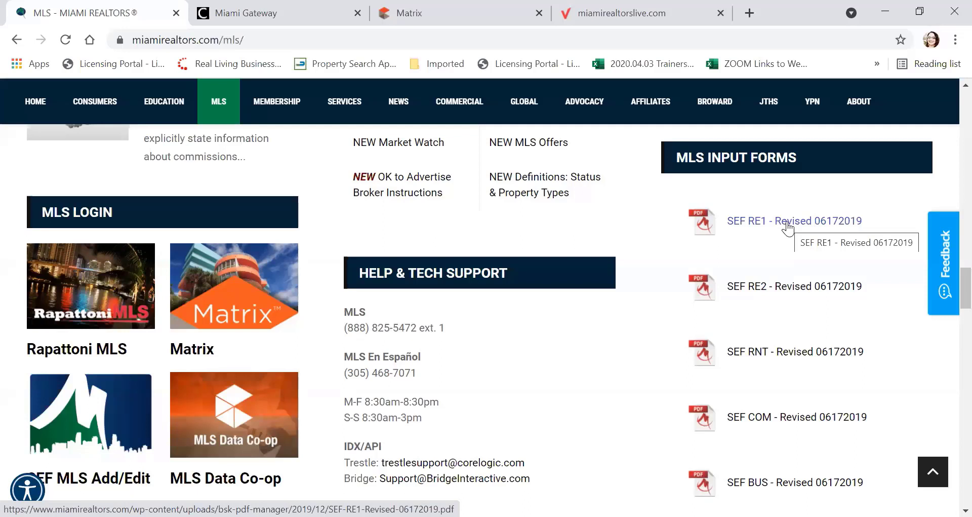
pyautogui.scroll(5, 535, 299)
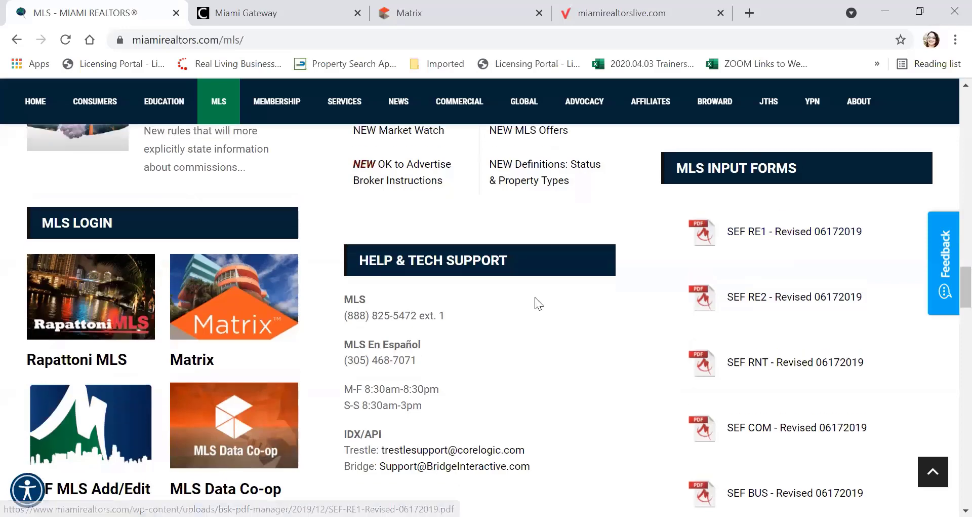
pyautogui.scroll(5, 526, 306)
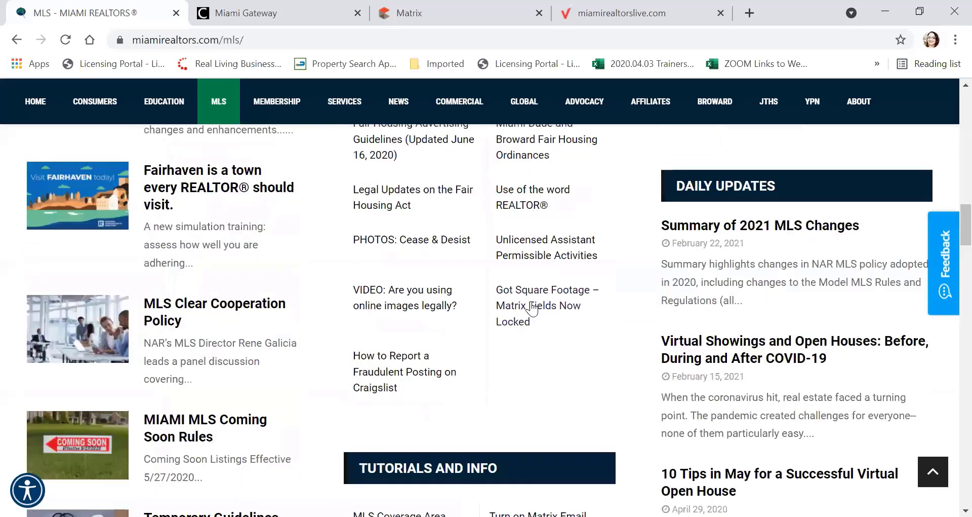
pyautogui.scroll(5, 194, 112)
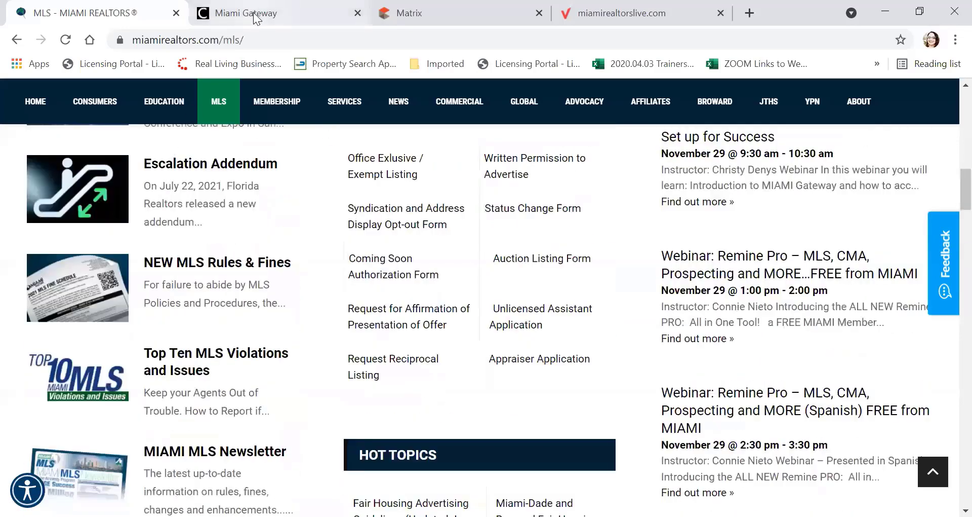
pyautogui.click(258, 12)
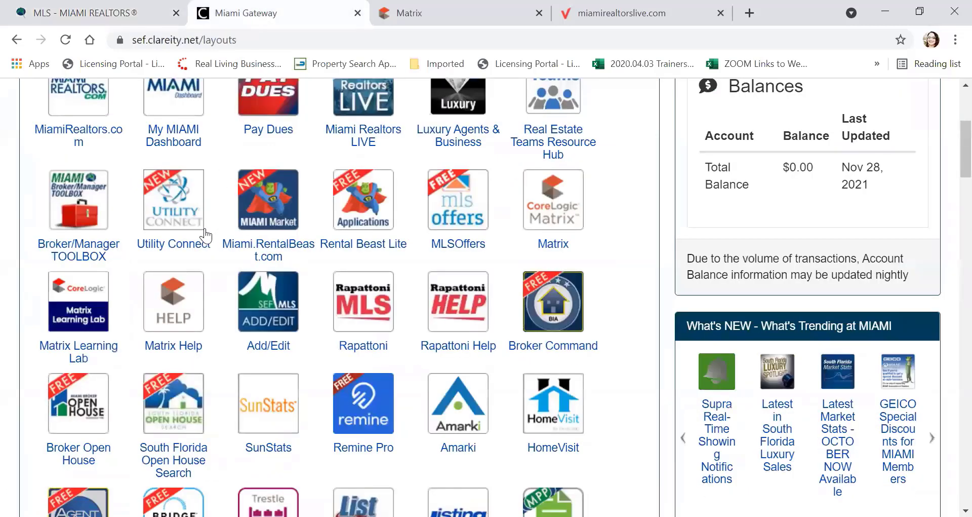
# Step: After trying Miami Realtors LIVE, launch Matrix Learning Lab from the Single Sign On services
pyautogui.scroll(5, 205, 236)
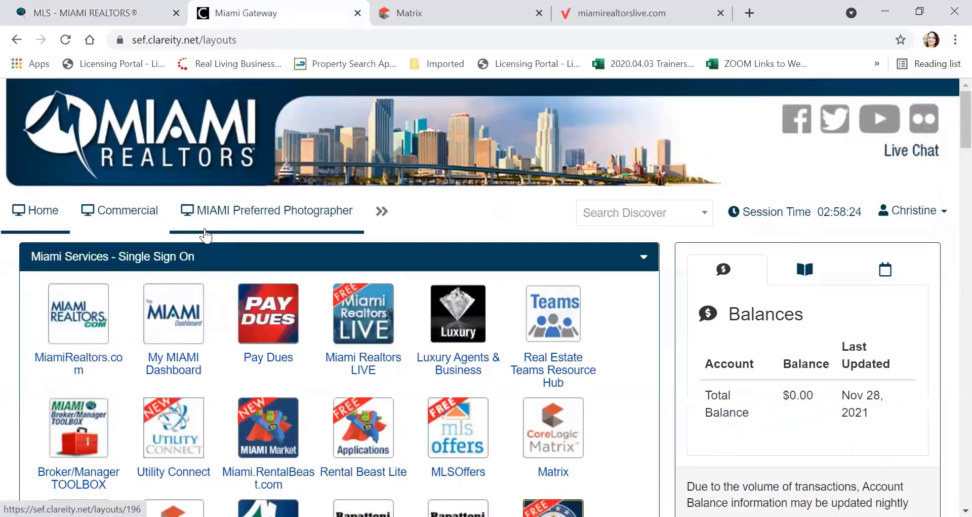
pyautogui.scroll(-1, 202, 233)
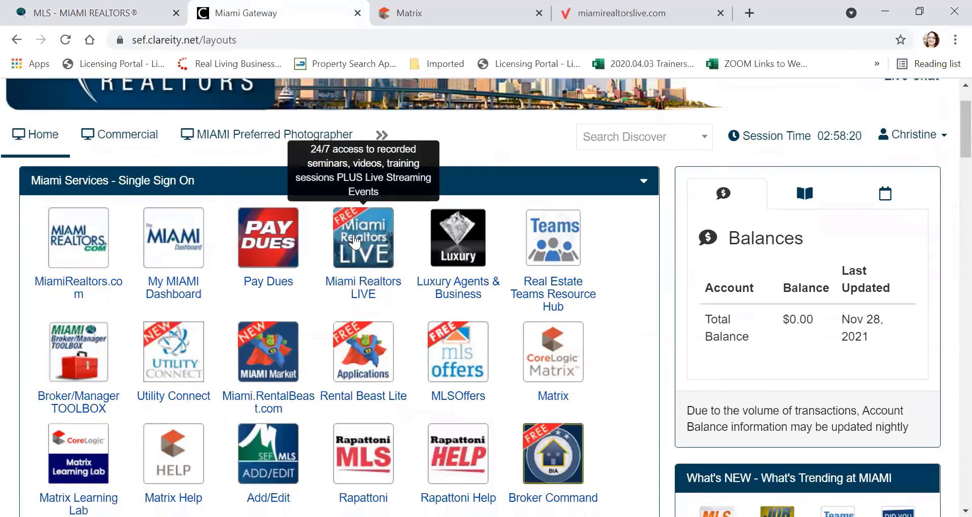
pyautogui.click(355, 240)
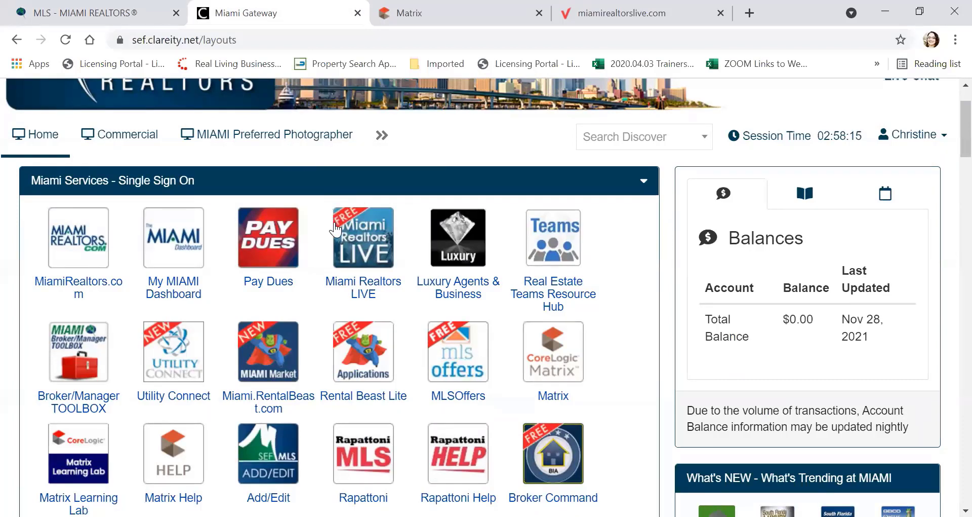
pyautogui.scroll(-1, 422, 253)
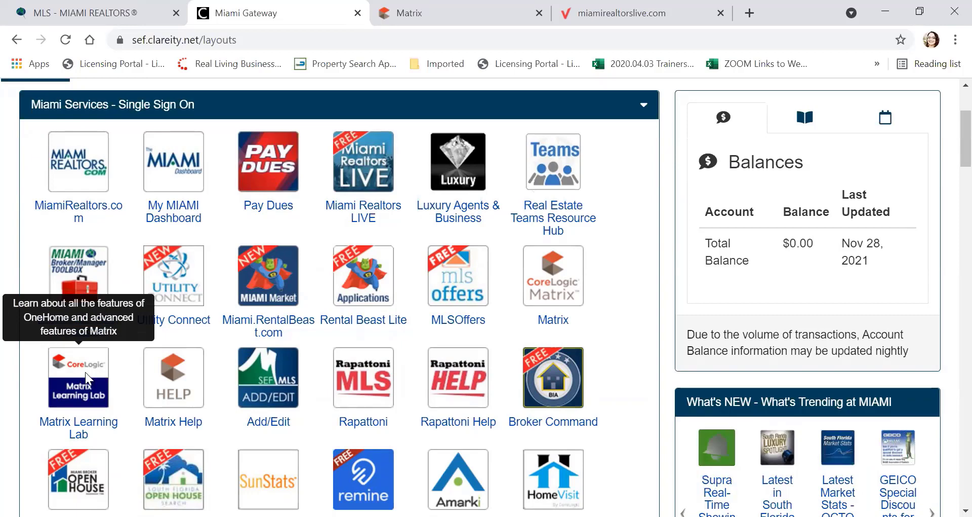
pyautogui.click(85, 376)
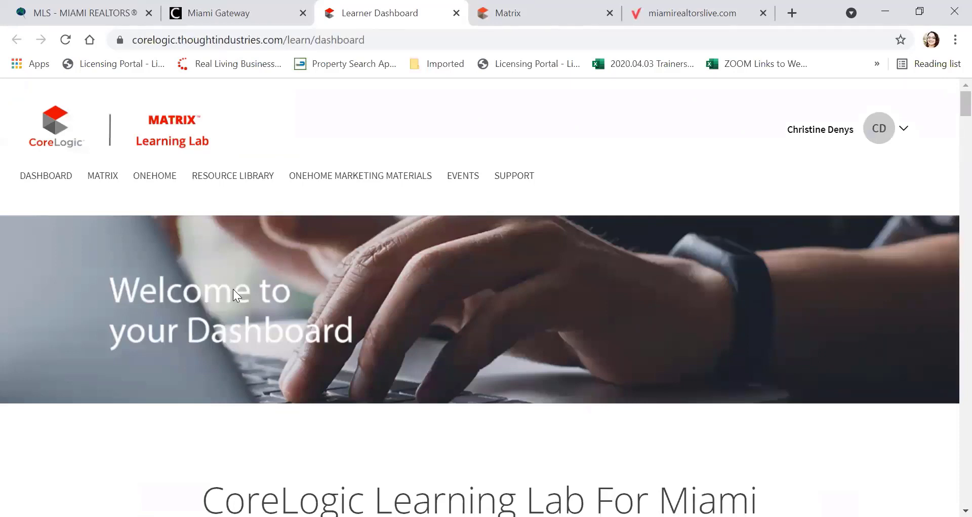
# Step: Browse the Learner Dashboard, collapse the Matrix filter category, then close the Learning Lab
pyautogui.scroll(-10, 193, 285)
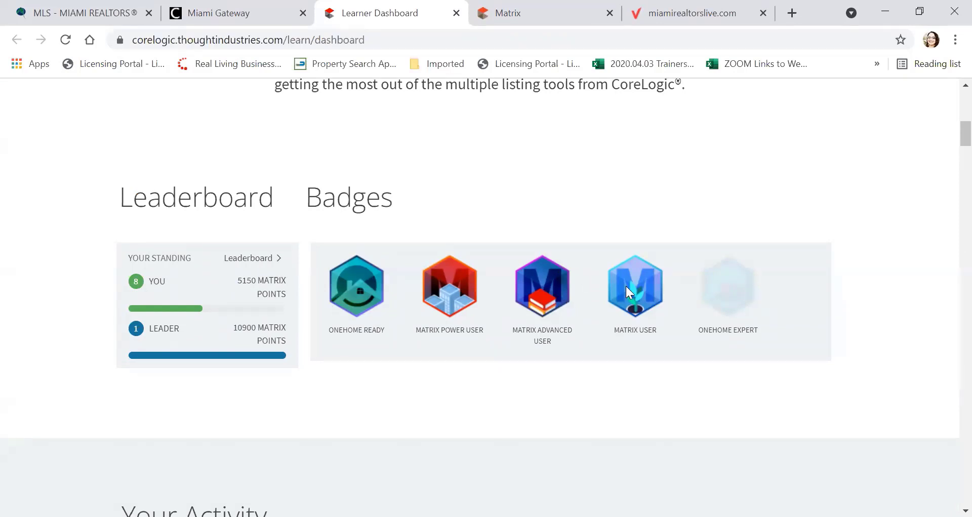
pyautogui.scroll(-7, 392, 296)
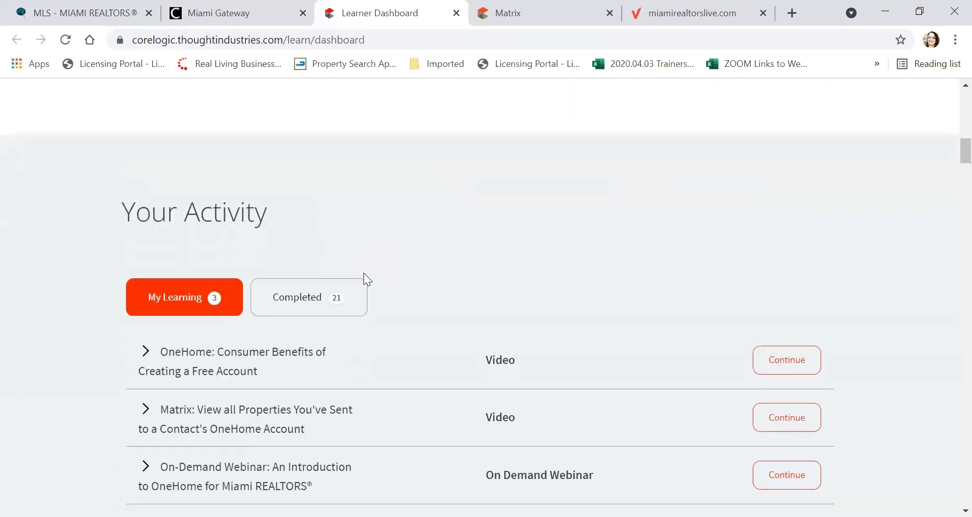
pyautogui.scroll(-1, 364, 273)
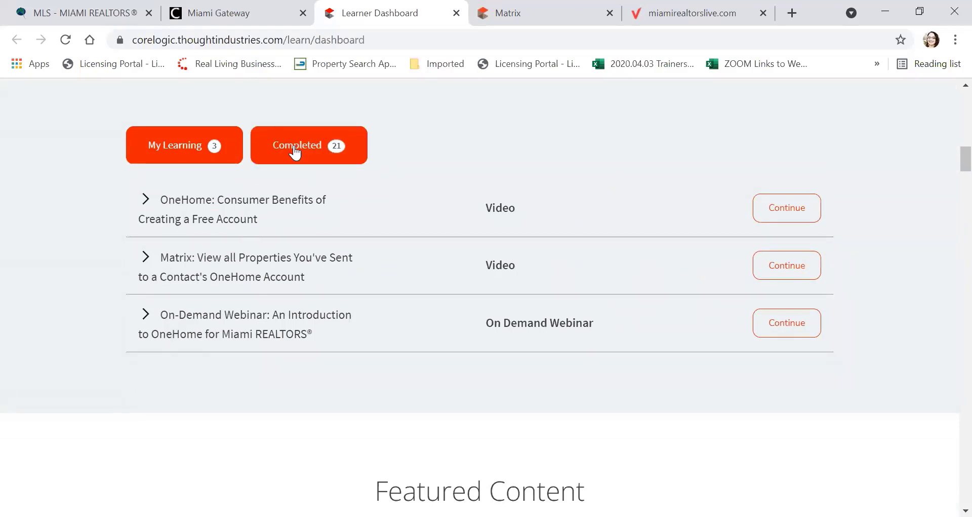
pyautogui.scroll(-8, 294, 207)
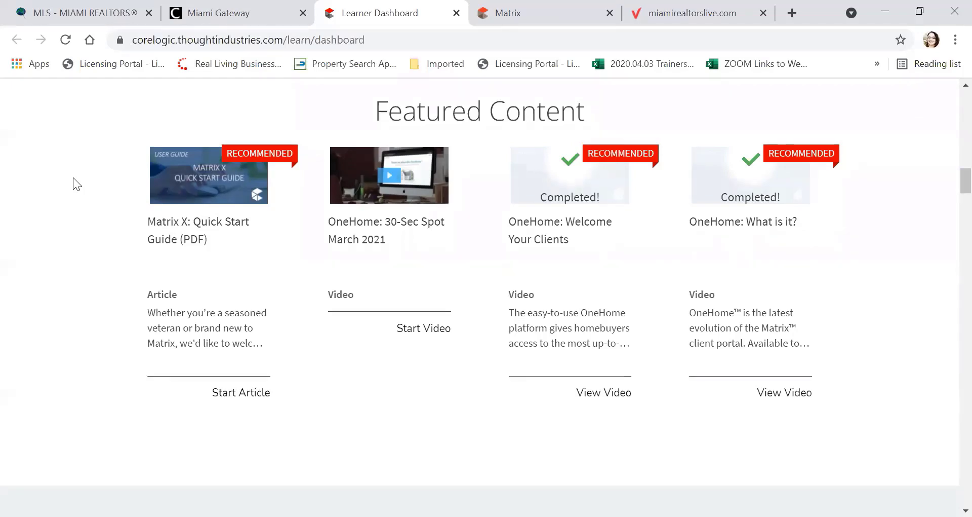
pyautogui.scroll(-8, 73, 183)
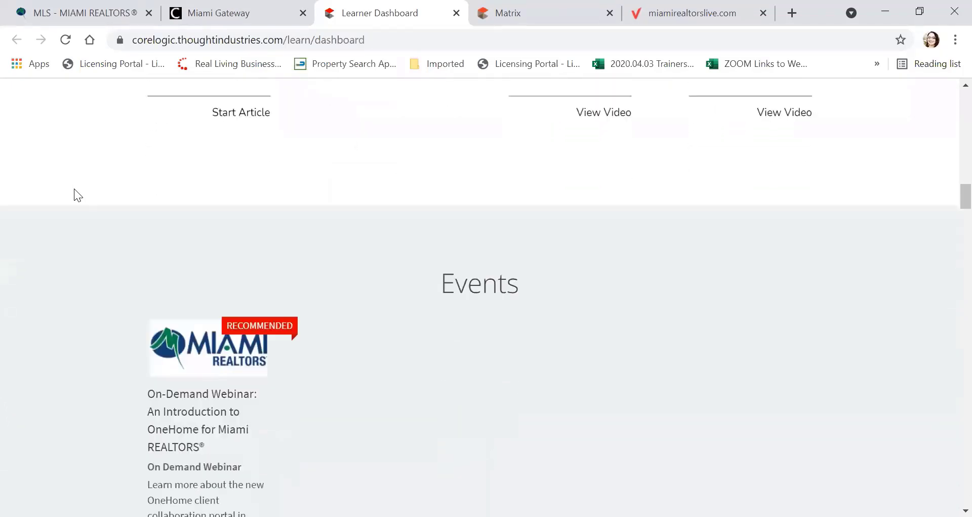
pyautogui.scroll(-10, 74, 188)
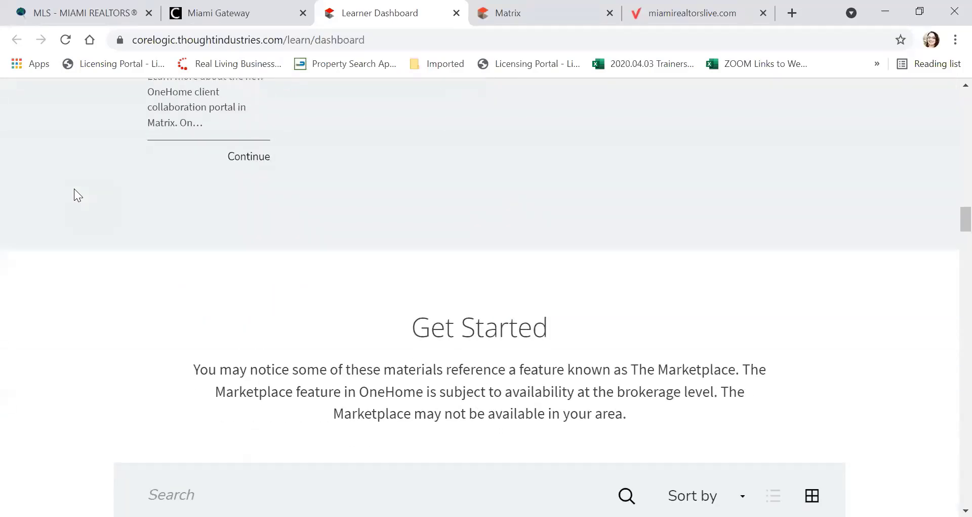
pyautogui.scroll(-2, 74, 195)
pyautogui.scroll(-2, 74, 195)
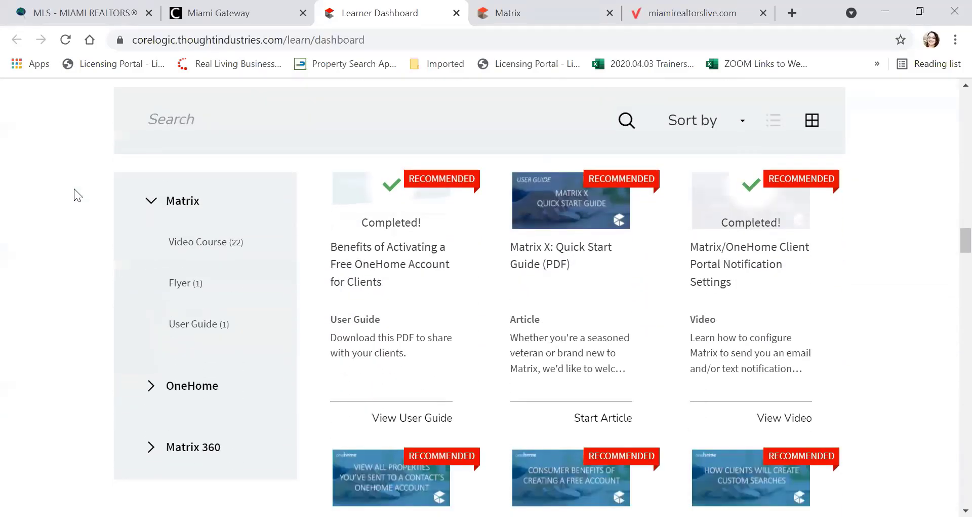
pyautogui.click(150, 201)
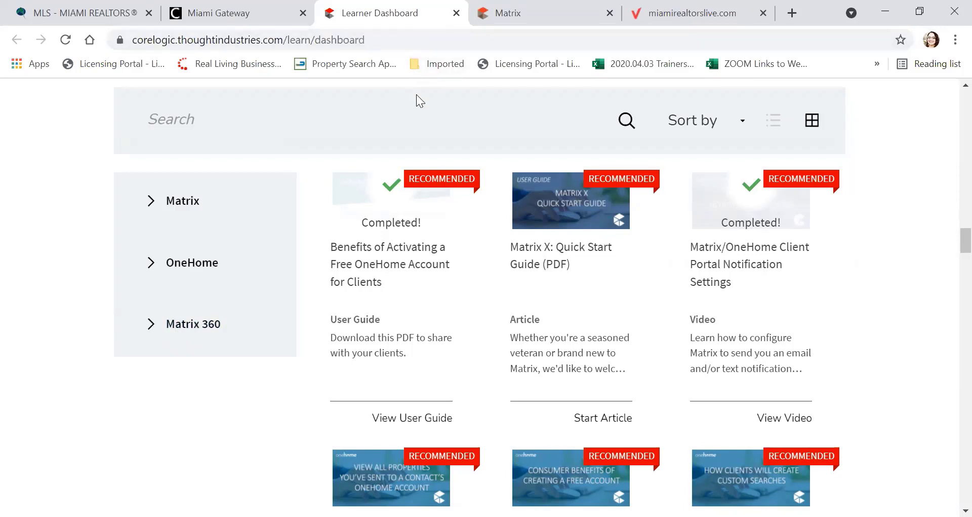
pyautogui.click(458, 14)
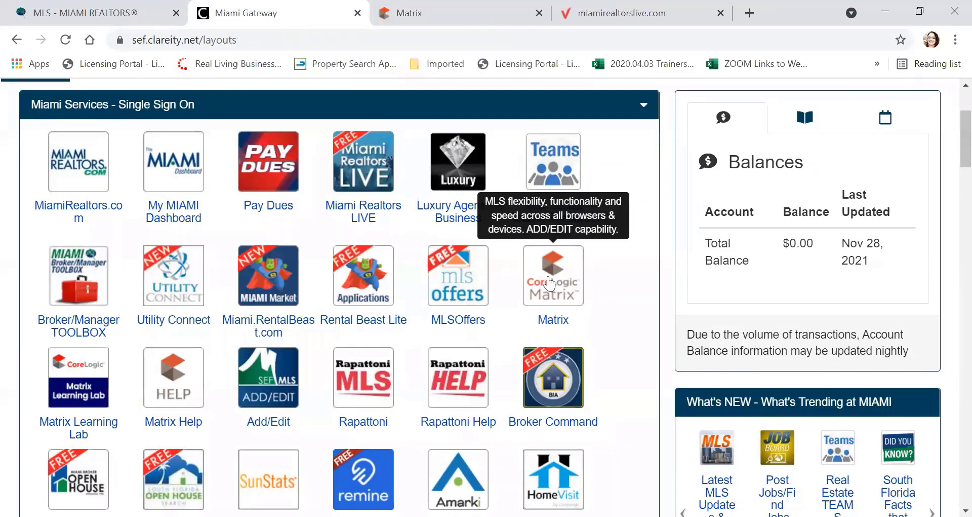
# Step: Switch to the already-open Matrix session to show its home dashboard
pyautogui.click(482, 14)
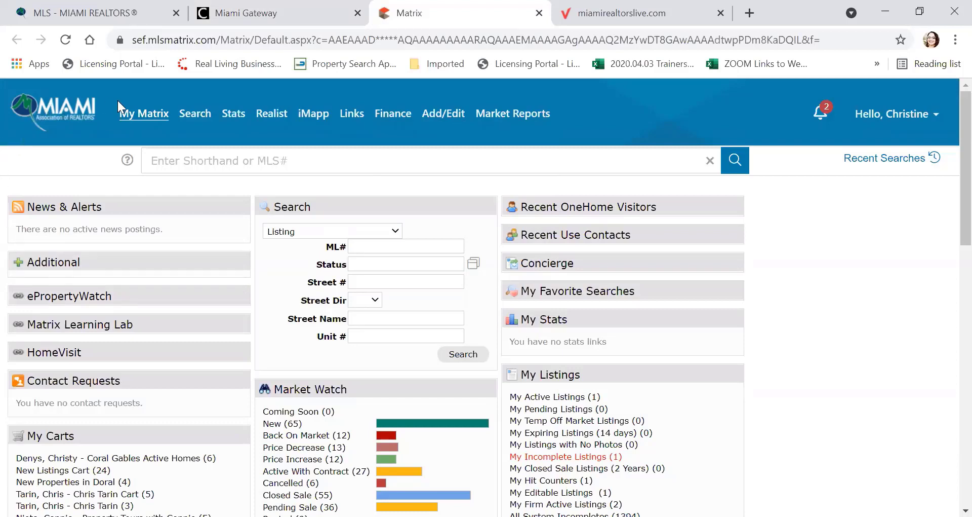
pyautogui.moveTo(137, 116)
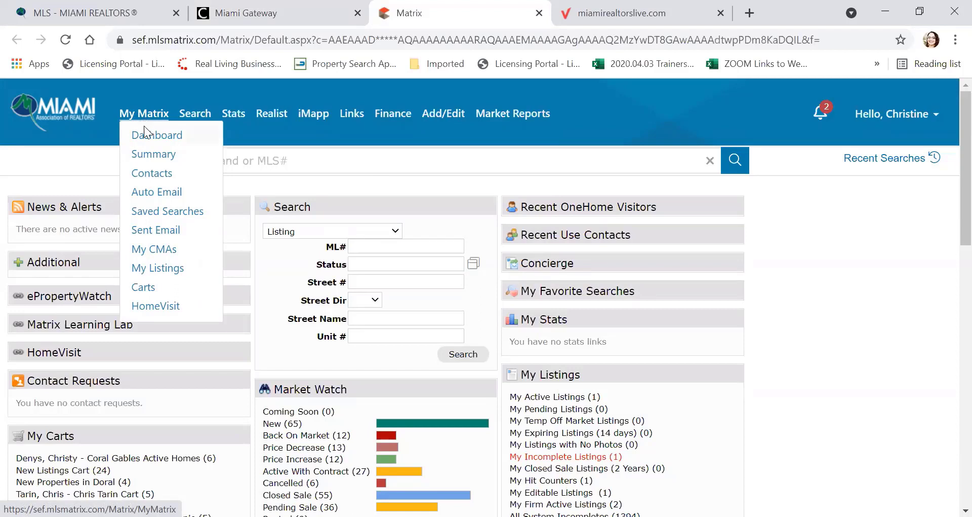
pyautogui.click(148, 161)
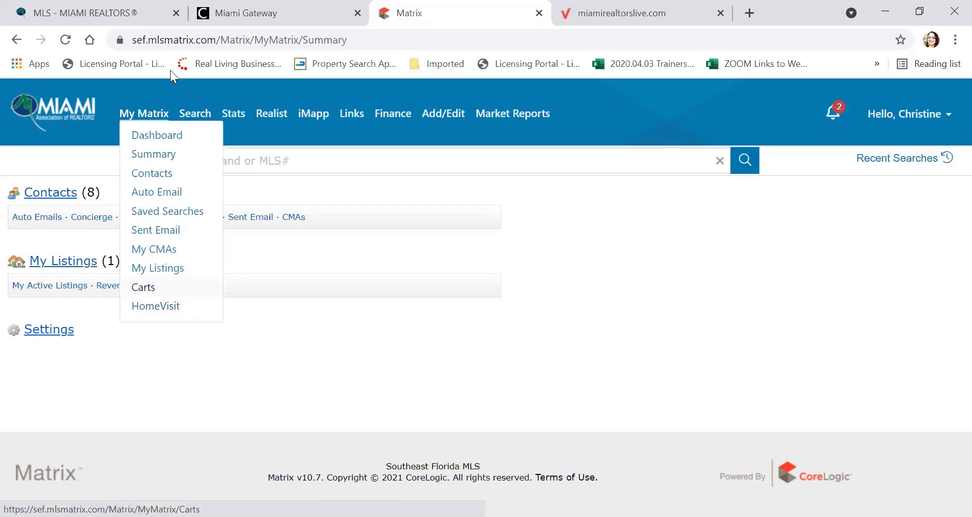
pyautogui.click(142, 144)
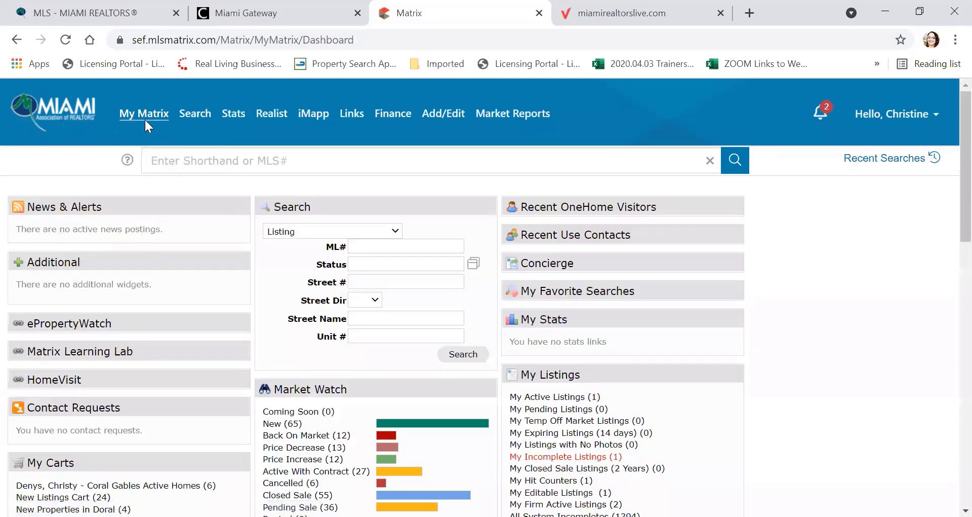
# Step: Review the Cross Property, Agent and Office search submenus, then choose More... for all categories
pyautogui.moveTo(145, 115)
pyautogui.moveTo(197, 117)
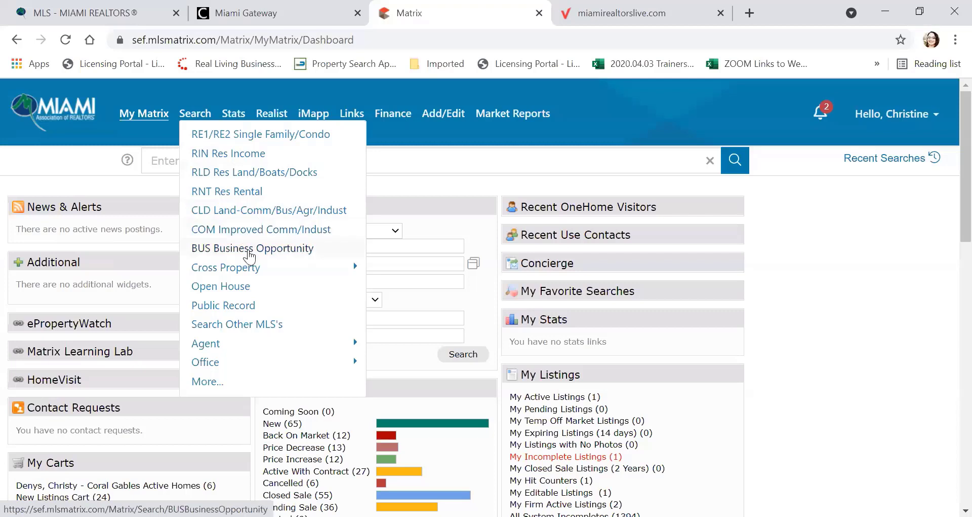
pyautogui.moveTo(242, 274)
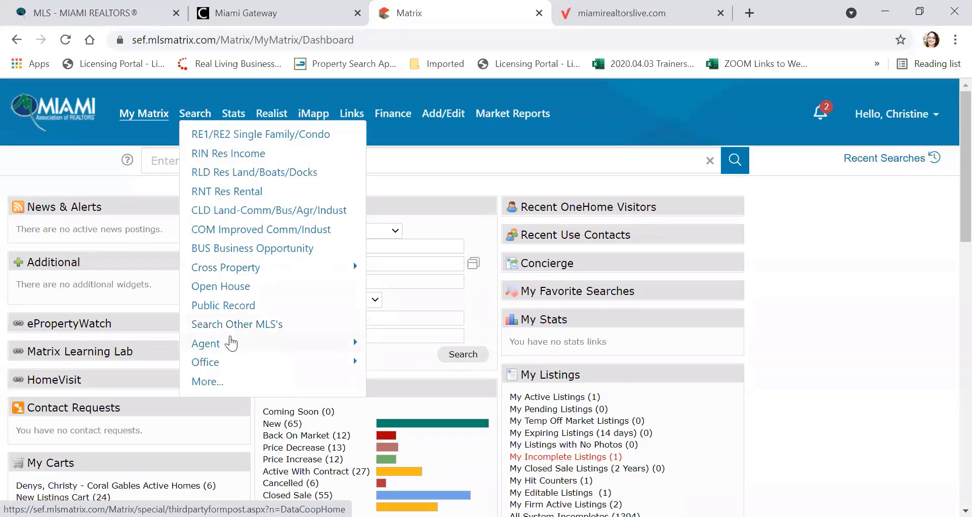
pyautogui.moveTo(232, 349)
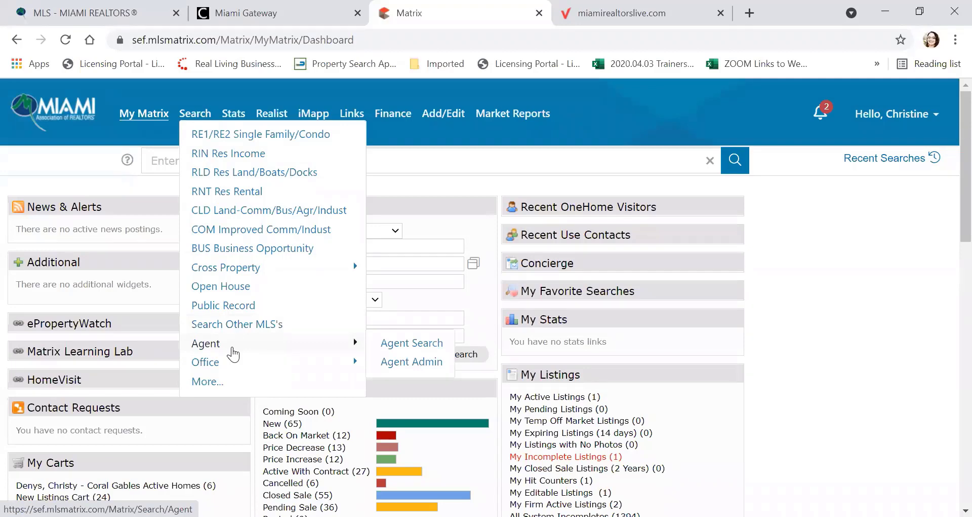
pyautogui.moveTo(229, 371)
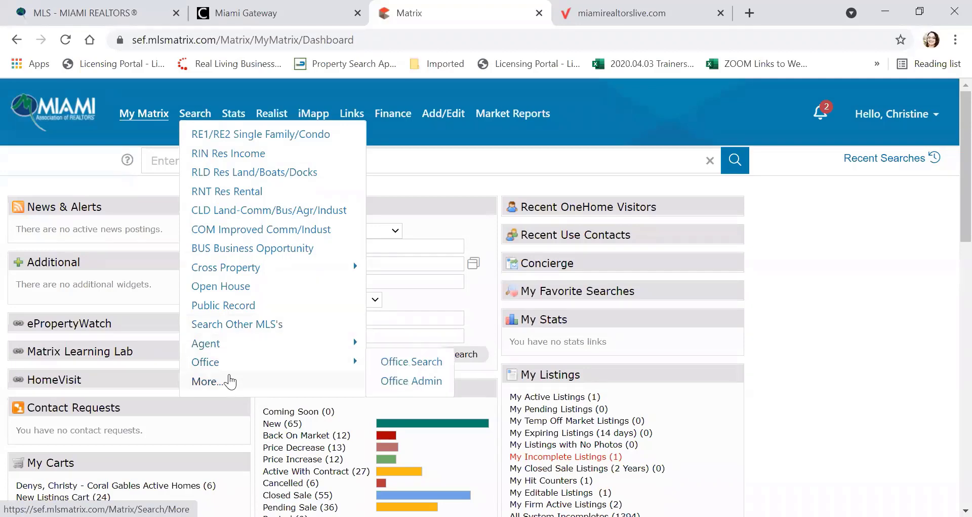
pyautogui.click(228, 380)
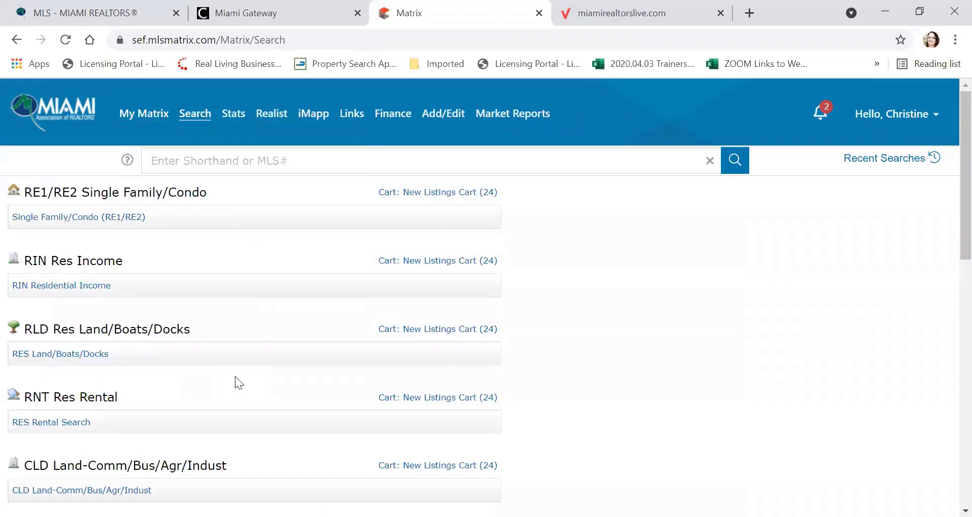
# Step: Skim the search categories list, then return to My Matrix > Dashboard
pyautogui.scroll(-12, 235, 381)
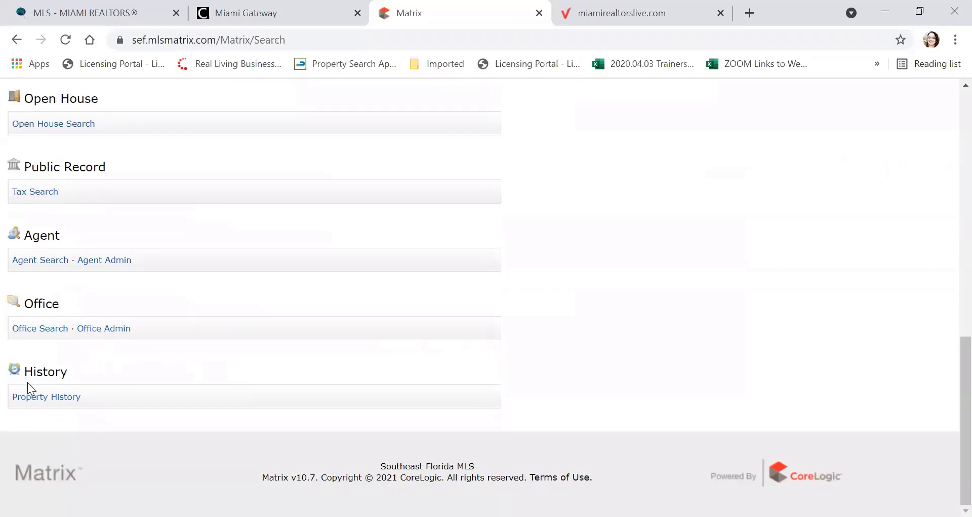
pyautogui.scroll(12, 143, 365)
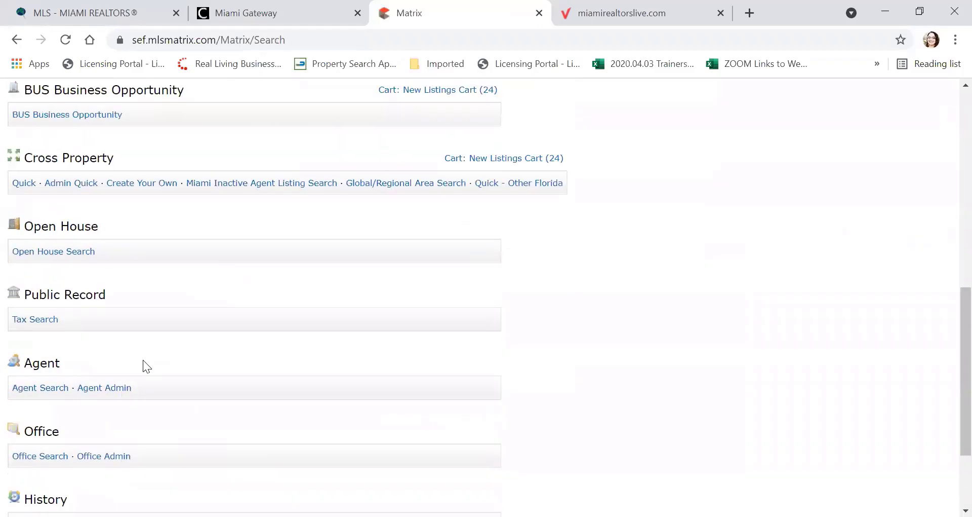
pyautogui.moveTo(167, 104)
pyautogui.moveTo(137, 113)
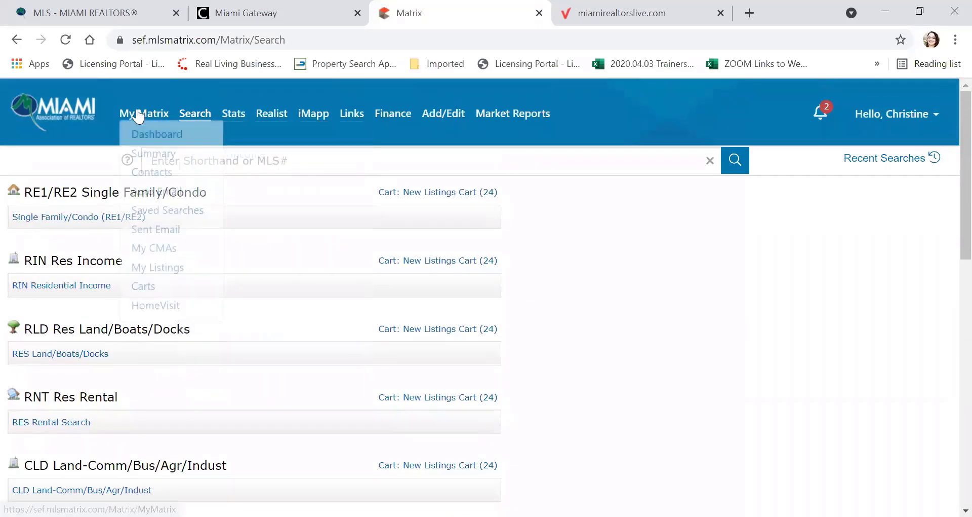
pyautogui.click(143, 115)
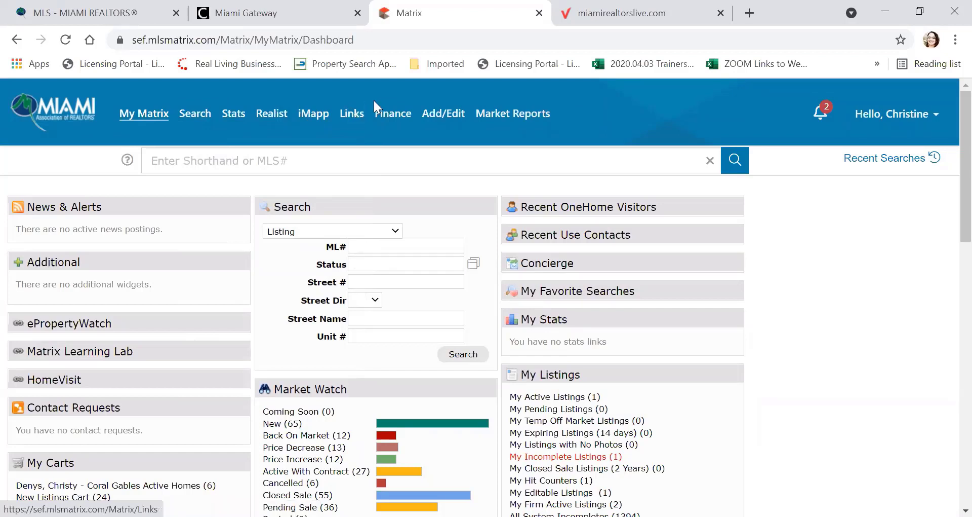
pyautogui.moveTo(394, 116)
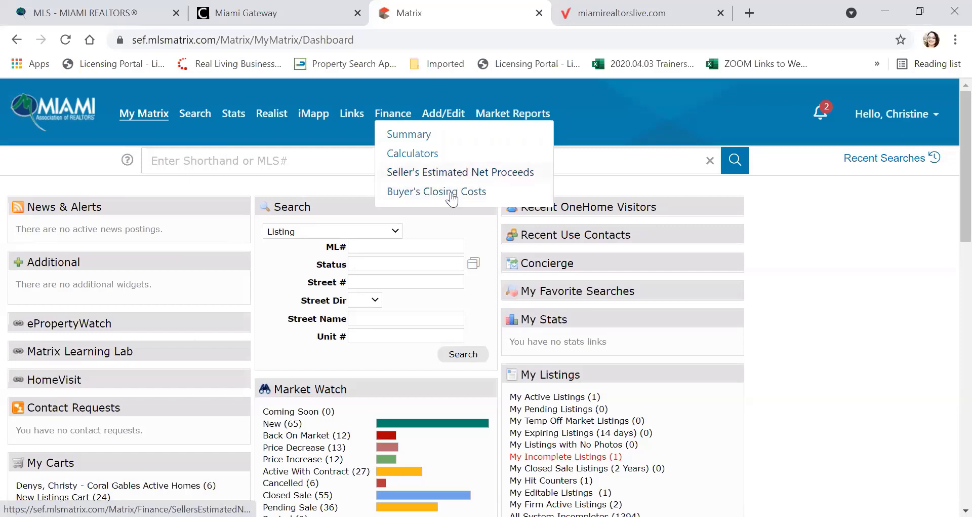
pyautogui.moveTo(444, 115)
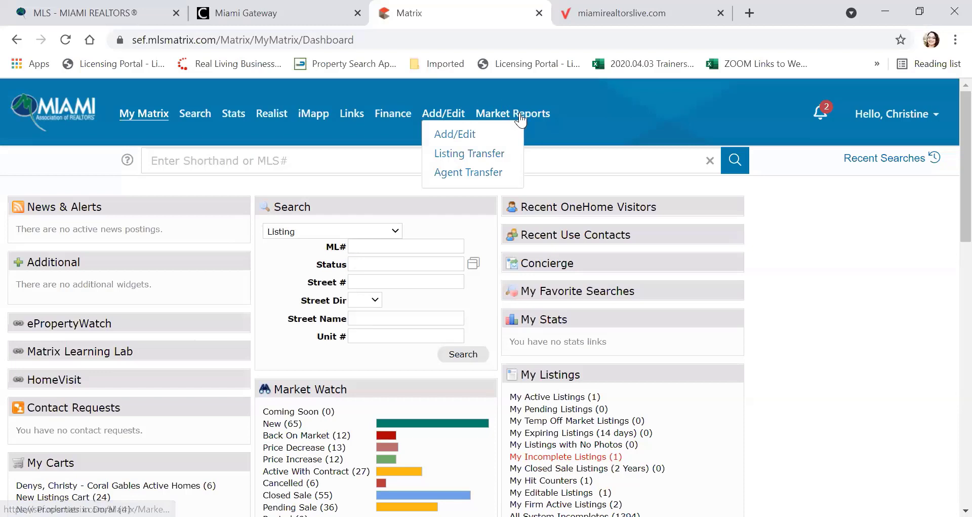
pyautogui.moveTo(521, 121)
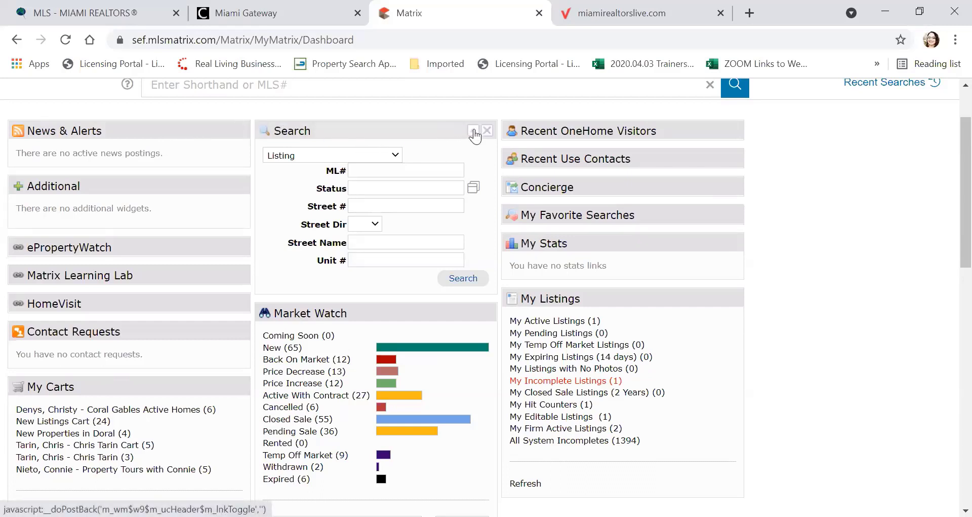
# Step: Pull Search into its own panel, move it to the middle column, and put Market Watch above it
pyautogui.click(474, 133)
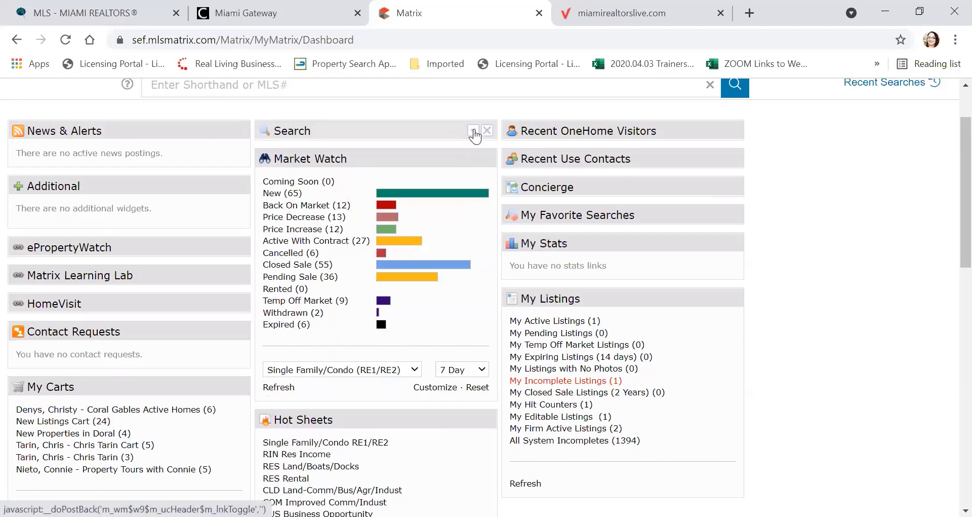
pyautogui.click(474, 133)
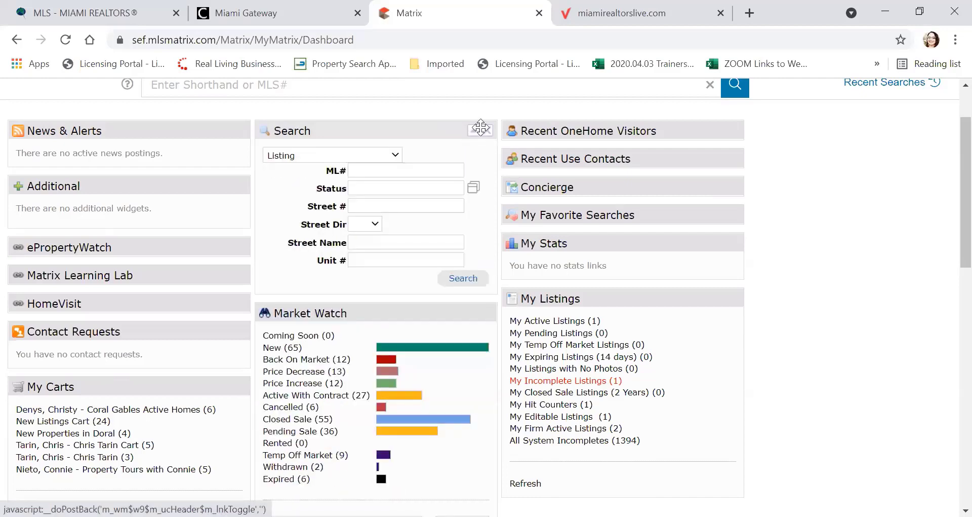
pyautogui.click(488, 132)
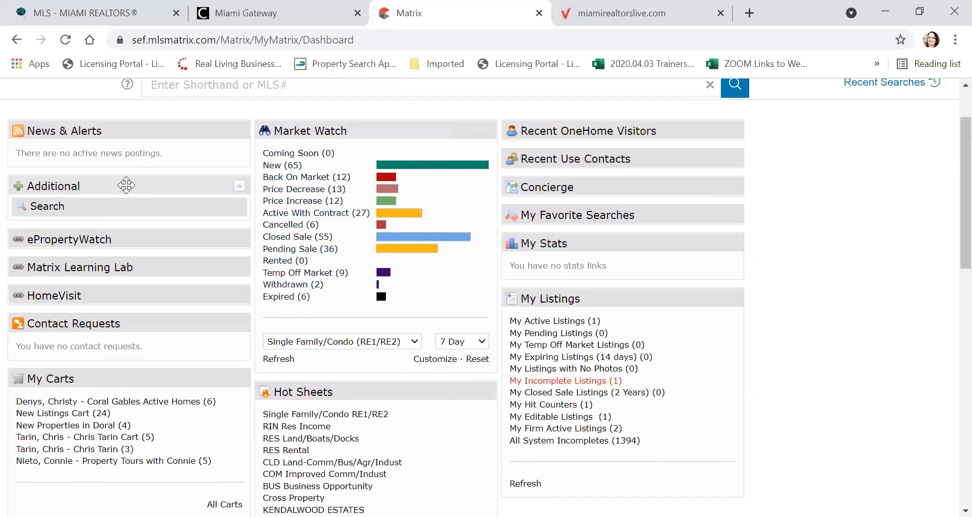
pyautogui.press('ctrl')
pyautogui.press('ctrl')
pyautogui.press('ctrl')
pyautogui.press('ctrl')
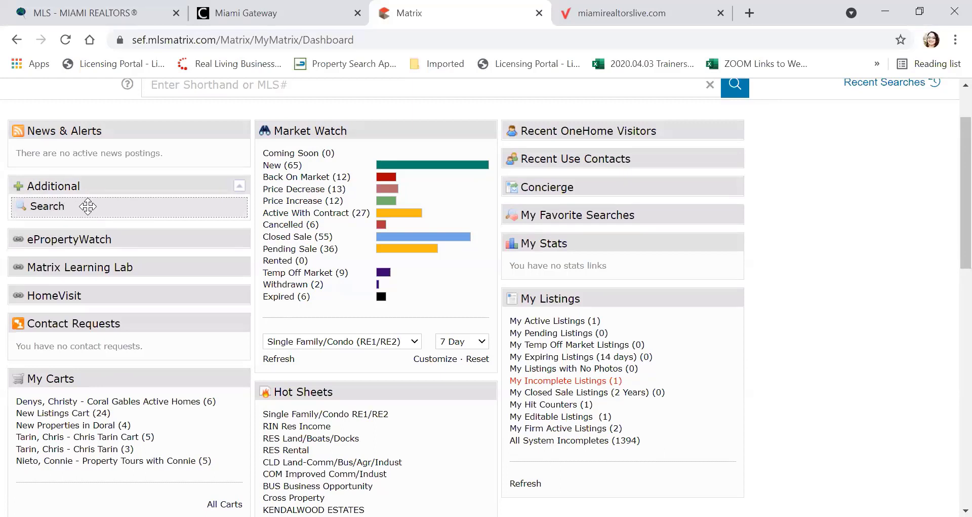
pyautogui.moveTo(88, 206); pyautogui.dragTo(79, 229)
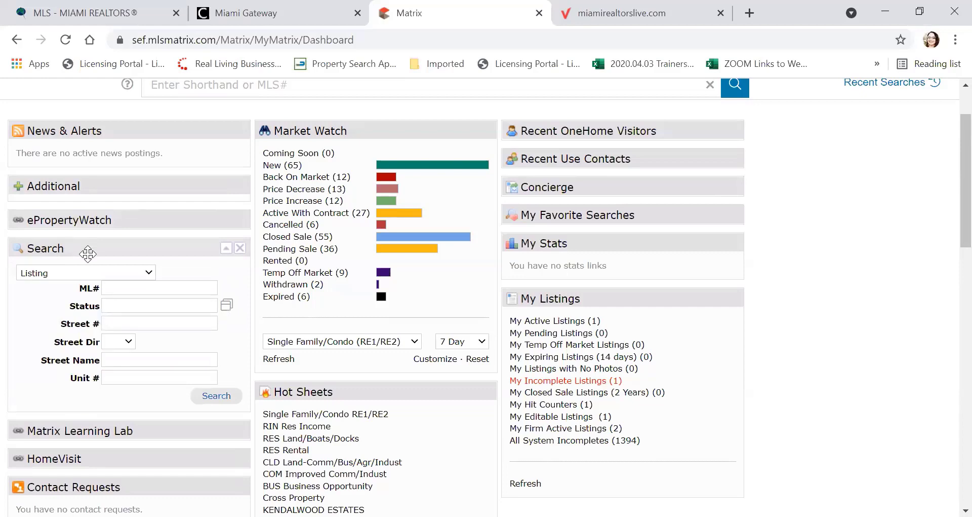
pyautogui.moveTo(87, 249); pyautogui.dragTo(330, 126)
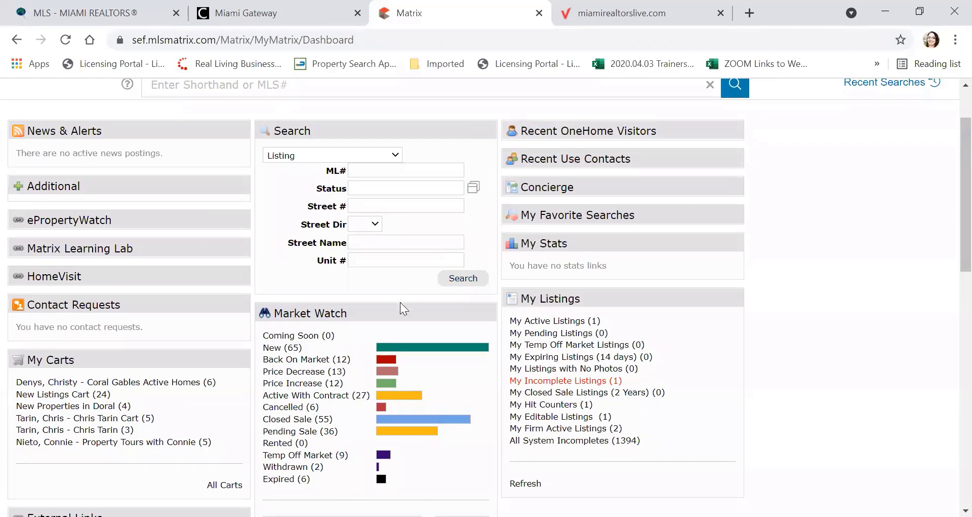
pyautogui.moveTo(400, 307); pyautogui.dragTo(397, 120)
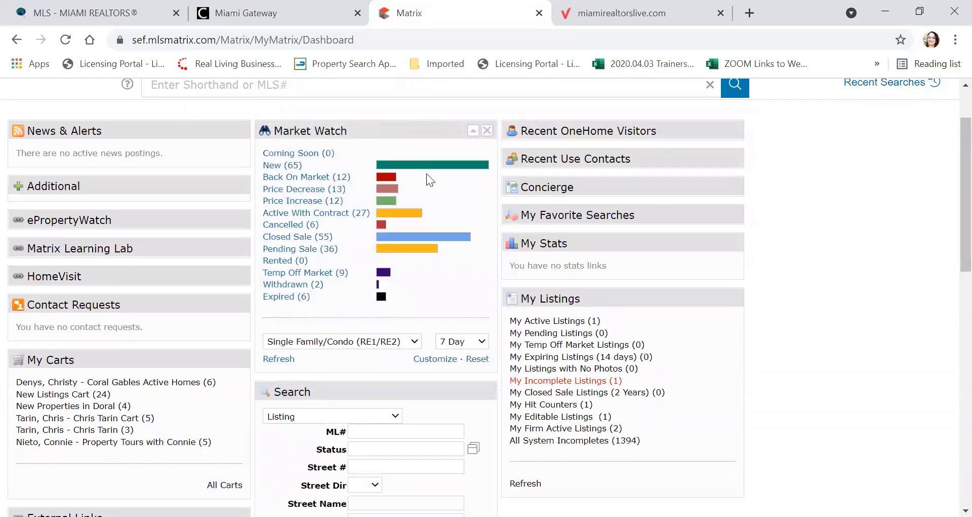
pyautogui.scroll(2, 469, 182)
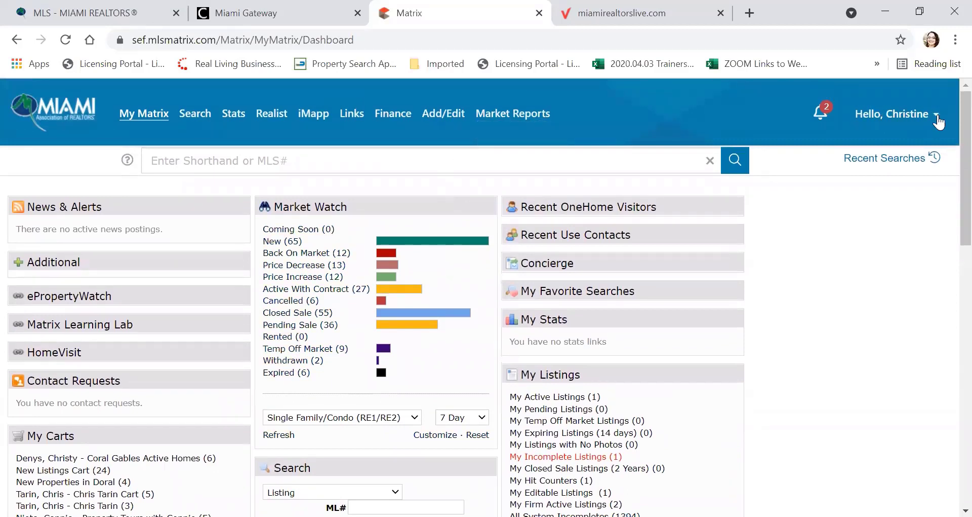
# Step: Via Help > Data Input Form > Miami Paper Input Forms, open the RE1 Single Family/Mobile Homes PDF
pyautogui.click(939, 119)
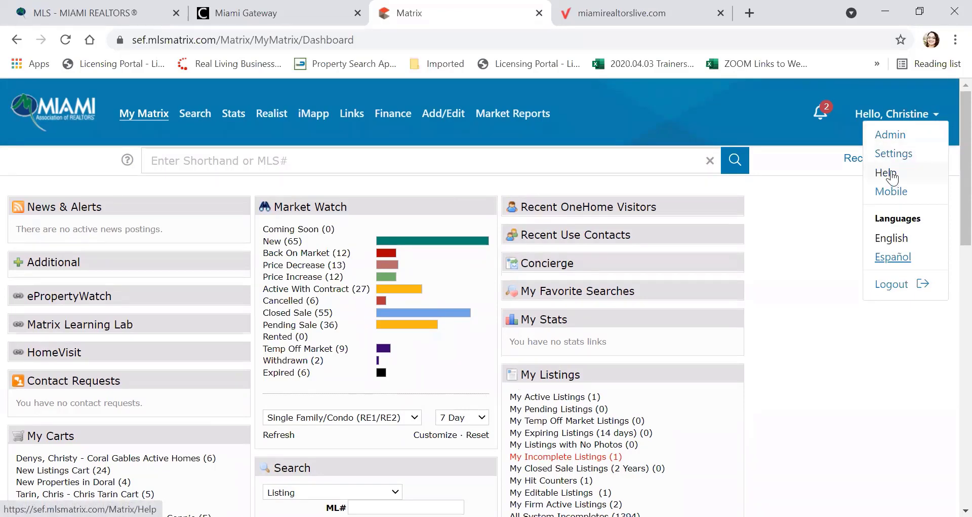
pyautogui.click(893, 177)
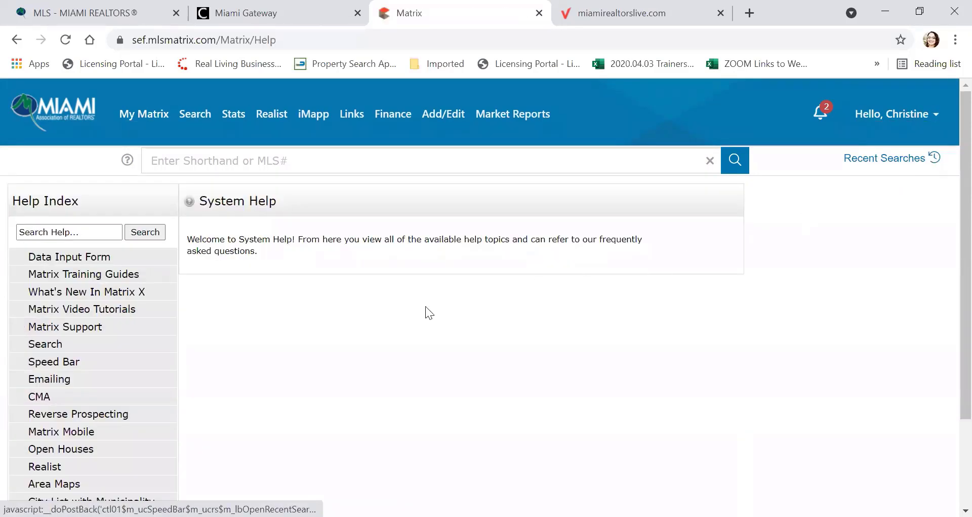
pyautogui.scroll(-2, 235, 320)
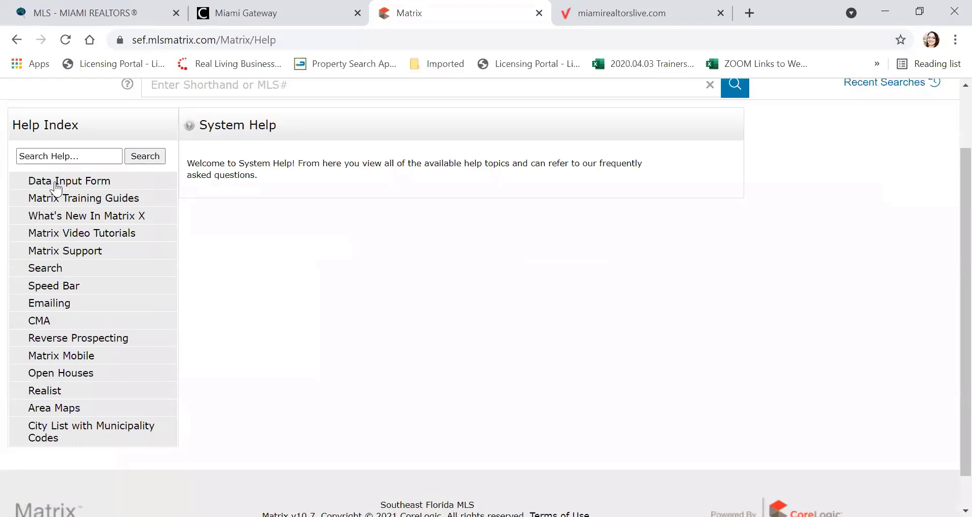
pyautogui.click(57, 188)
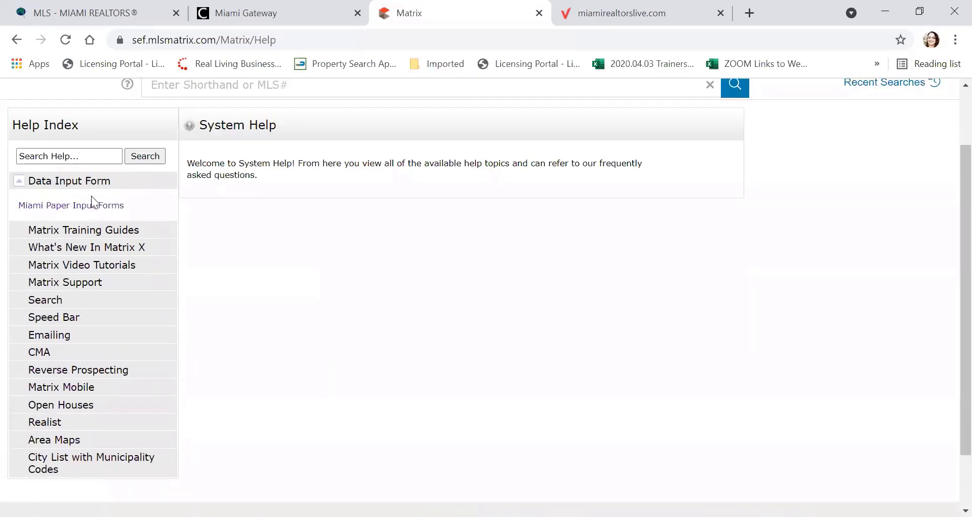
pyautogui.click(84, 208)
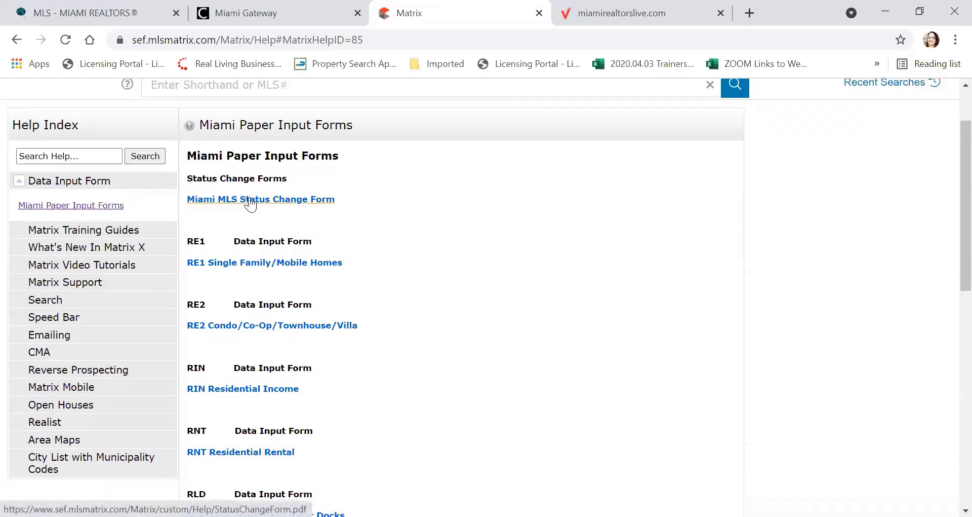
pyautogui.scroll(-2, 251, 203)
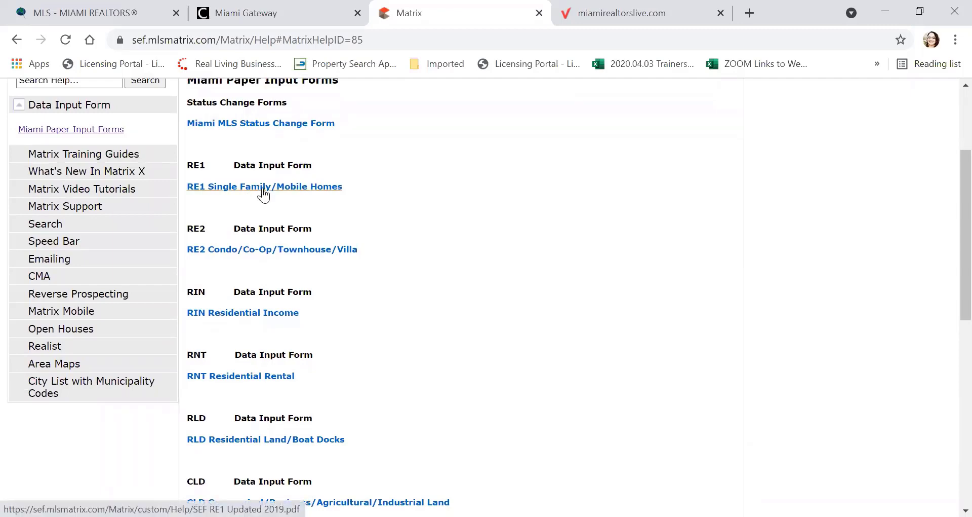
pyautogui.click(262, 189)
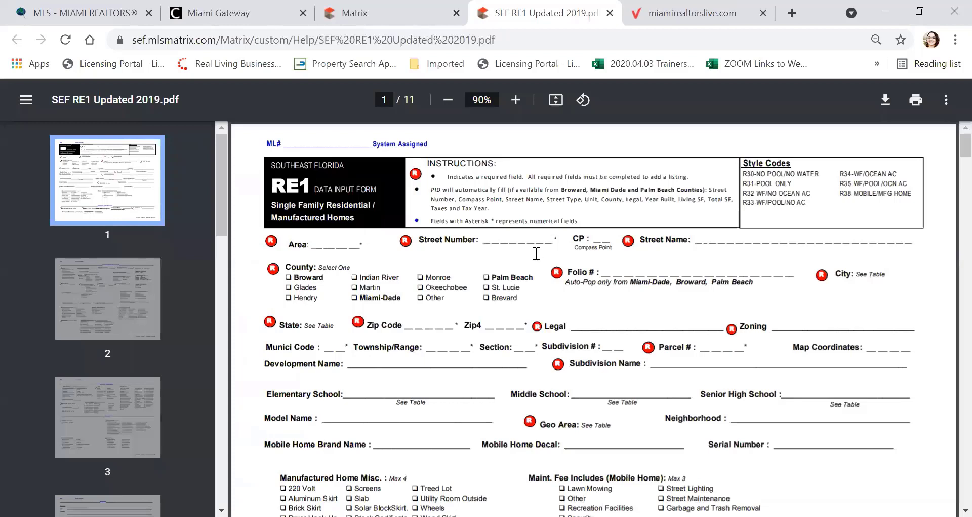
# Step: Open find-in-page in the SEF RE1 Updated 2019 PDF with Ctrl+F
pyautogui.click(410, 99)
pyautogui.hotkey('ctrl', 'f')
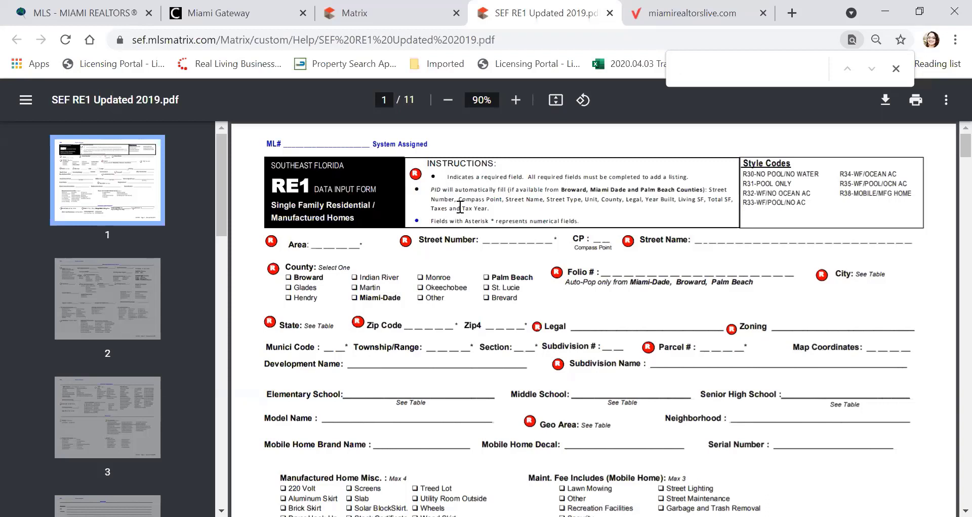
# Step: Search the PDF for 'fence' and select Fence under Exterior Features on page 8
pyautogui.write('f')
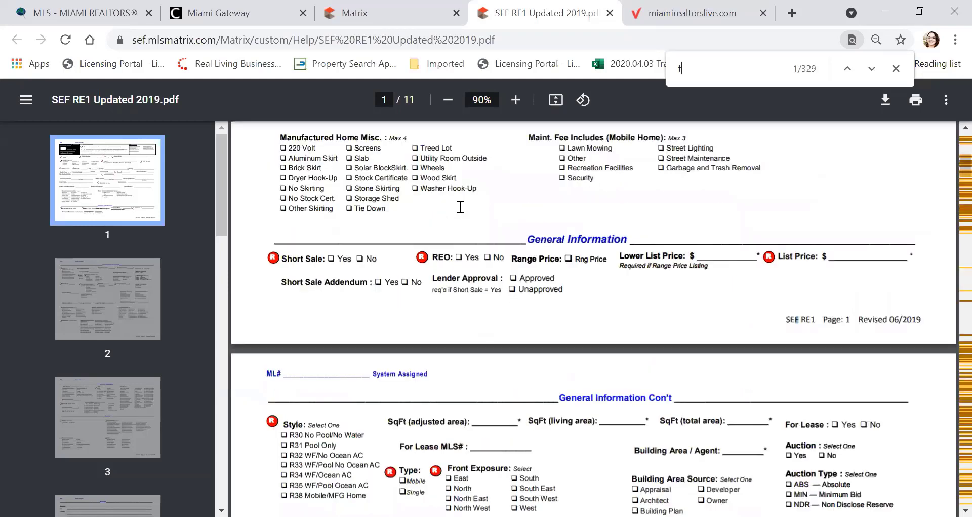
pyautogui.write('ence')
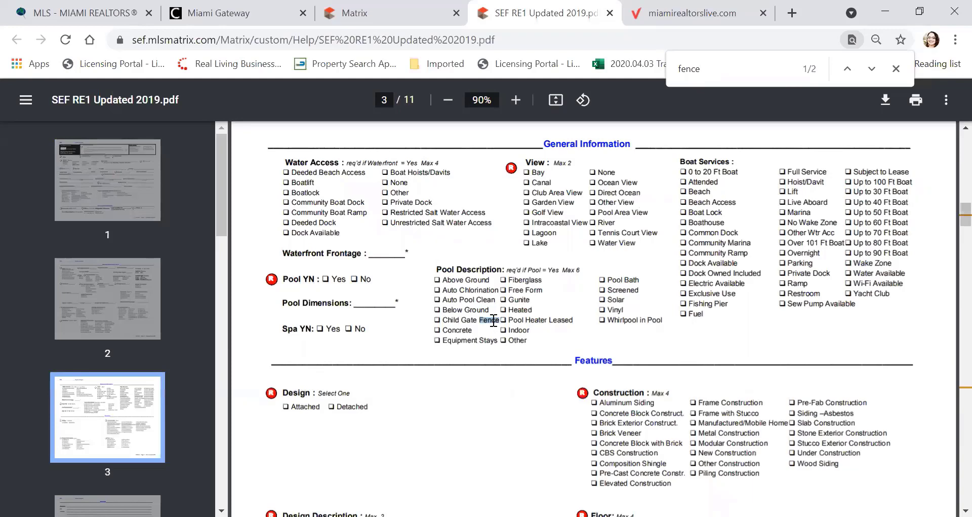
pyautogui.press('ctrl')
pyautogui.press('Return')
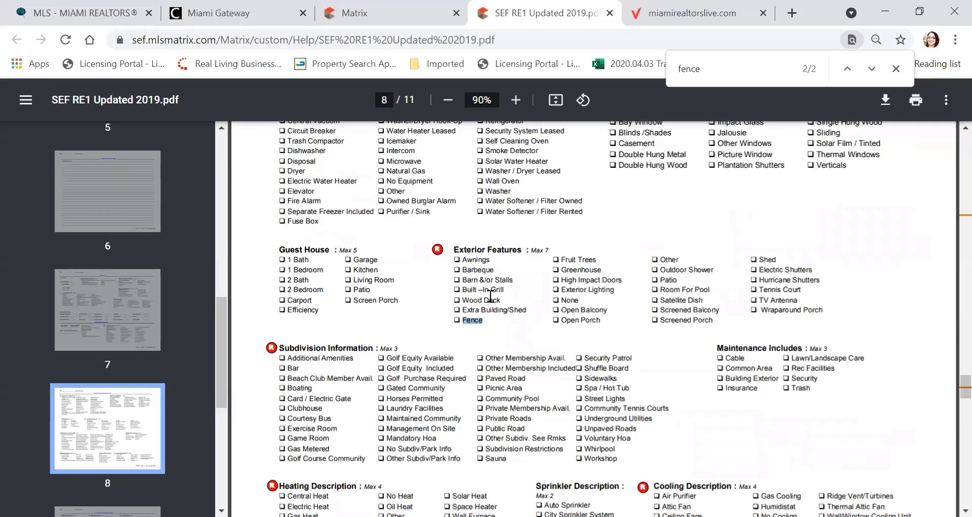
pyautogui.click(461, 249)
pyautogui.moveTo(462, 250); pyautogui.dragTo(522, 249)
pyautogui.doubleClick(473, 321)
# Step: Close the RE1 PDF and show the Corelogic Answerlinx Live Chat topic under Matrix Support
pyautogui.click(611, 12)
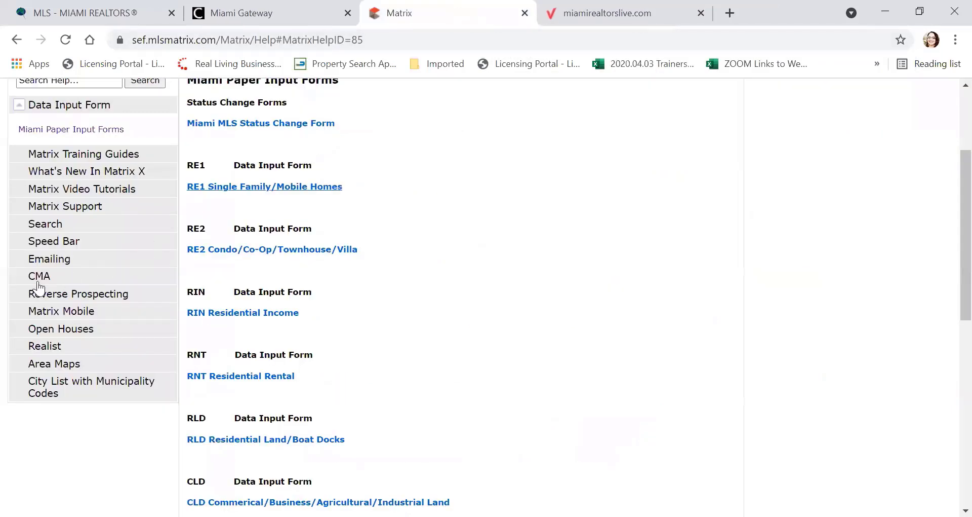
pyautogui.scroll(2, 37, 285)
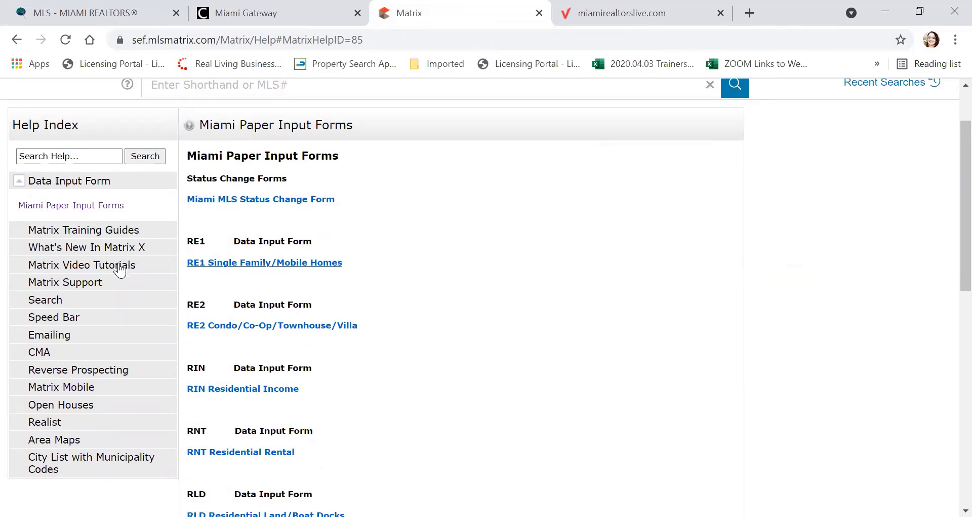
pyautogui.click(63, 288)
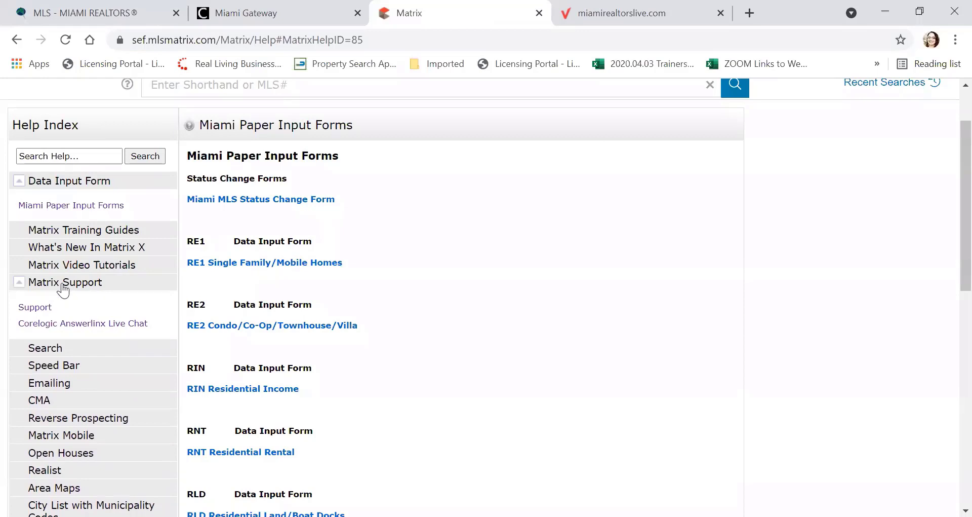
pyautogui.click(39, 309)
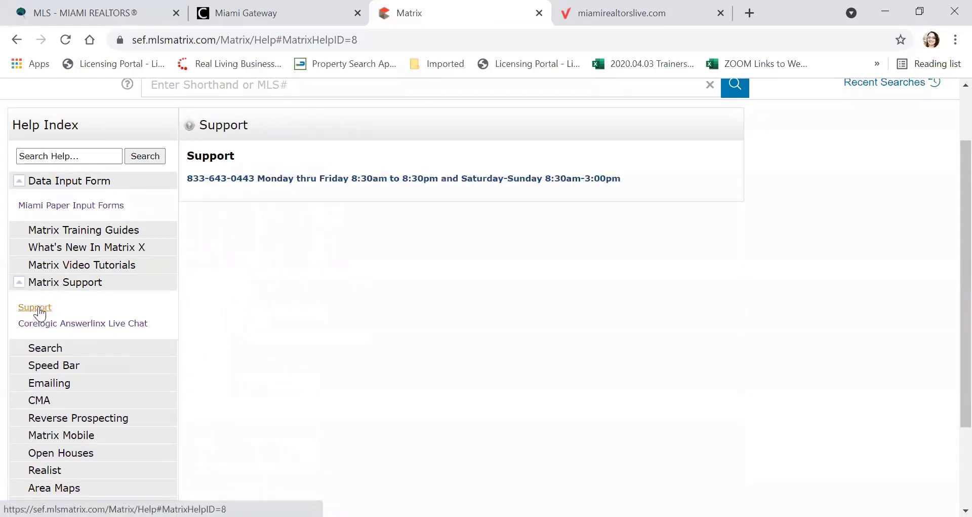
pyautogui.click(76, 327)
pyautogui.scroll(-2, 76, 329)
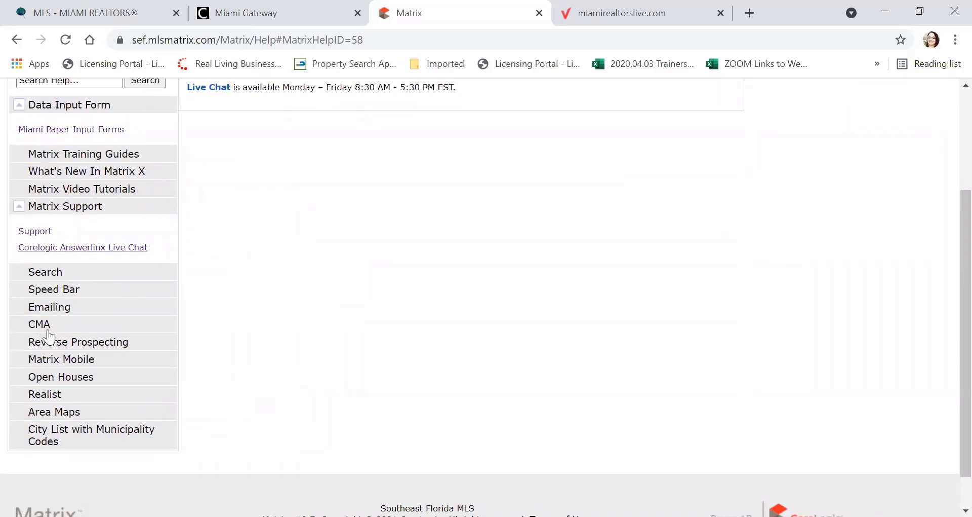
# Step: Expand the Reverse Prospecting, Matrix Mobile, Open Houses, Realist and Area Maps help topics
pyautogui.click(63, 347)
pyautogui.scroll(-3, 126, 327)
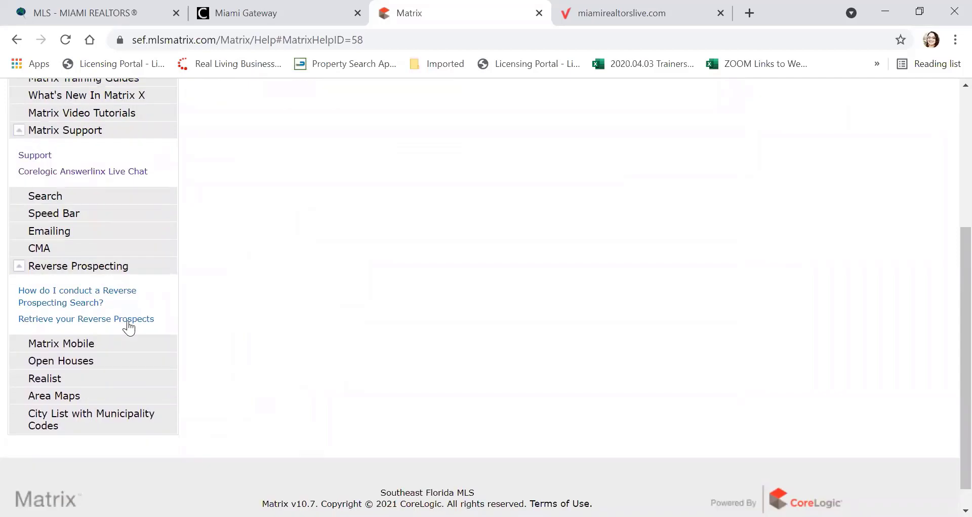
pyautogui.click(50, 347)
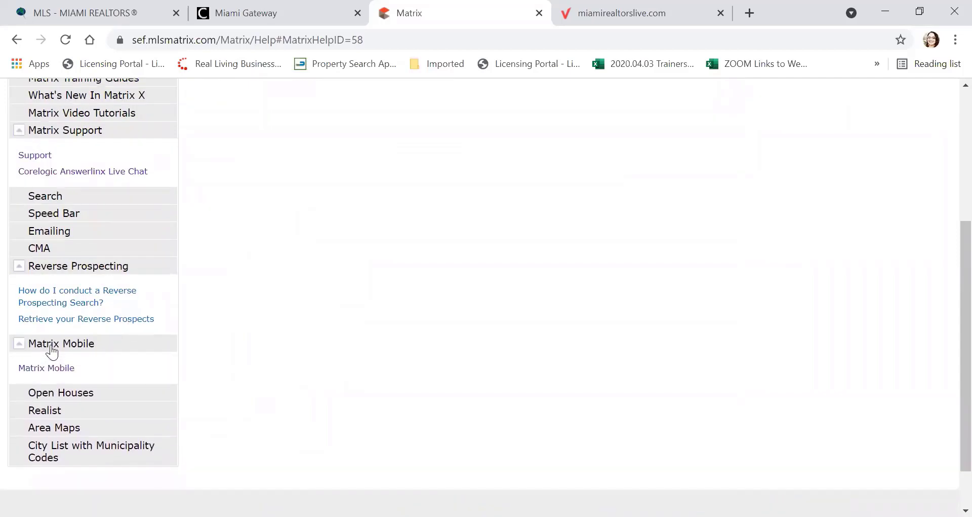
pyautogui.scroll(-2, 53, 351)
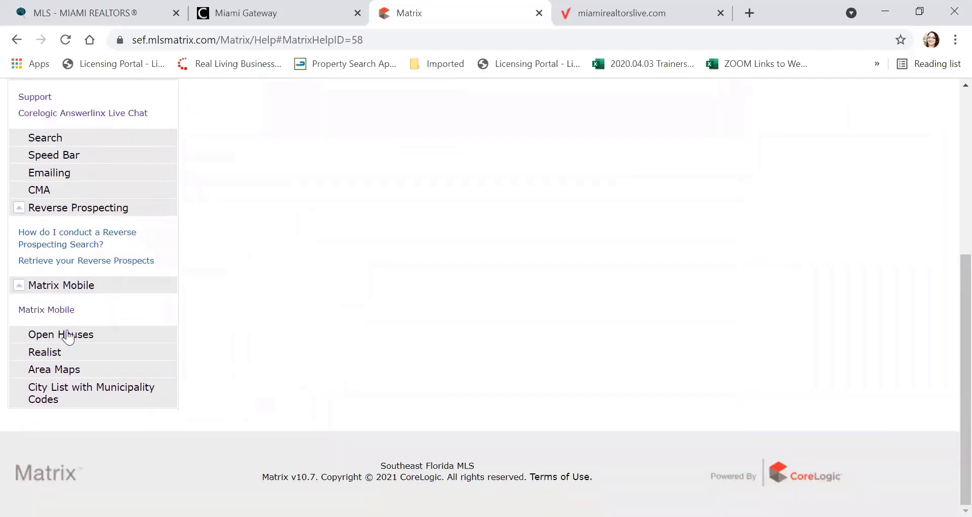
pyautogui.click(65, 335)
pyautogui.scroll(-2, 98, 316)
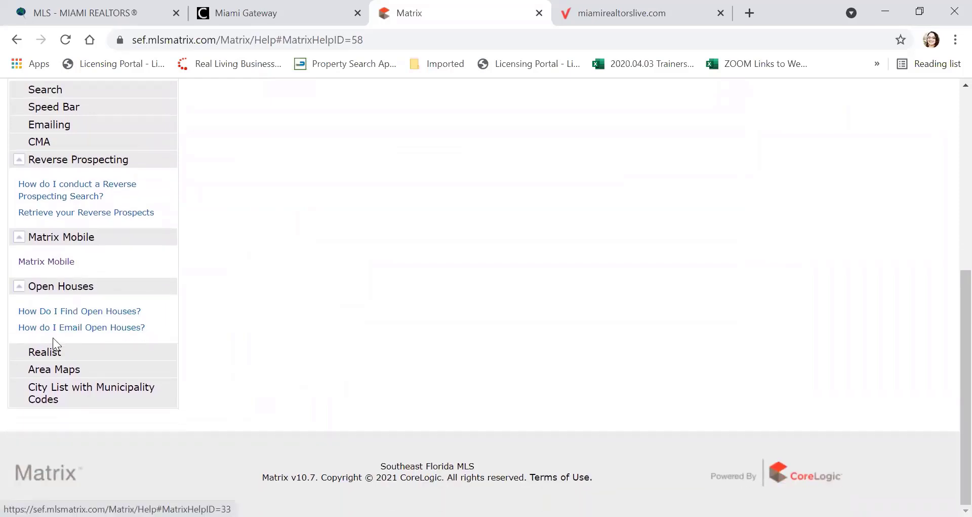
pyautogui.click(44, 353)
pyautogui.scroll(-2, 81, 332)
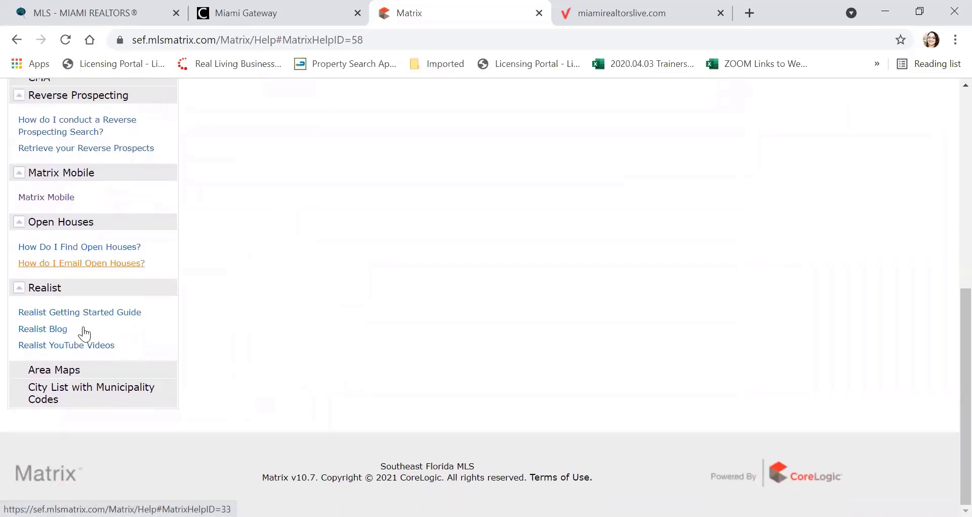
pyautogui.click(70, 368)
pyautogui.scroll(-3, 86, 344)
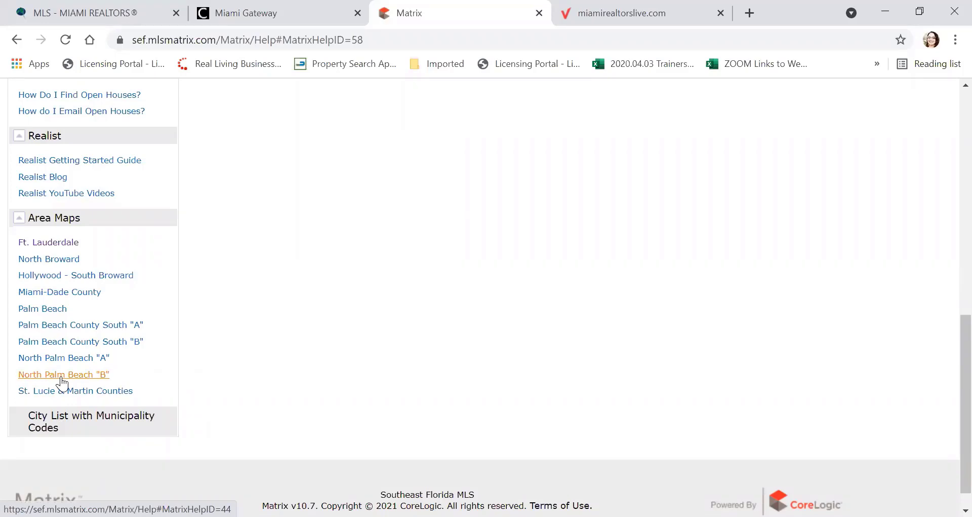
pyautogui.scroll(10, 506, 344)
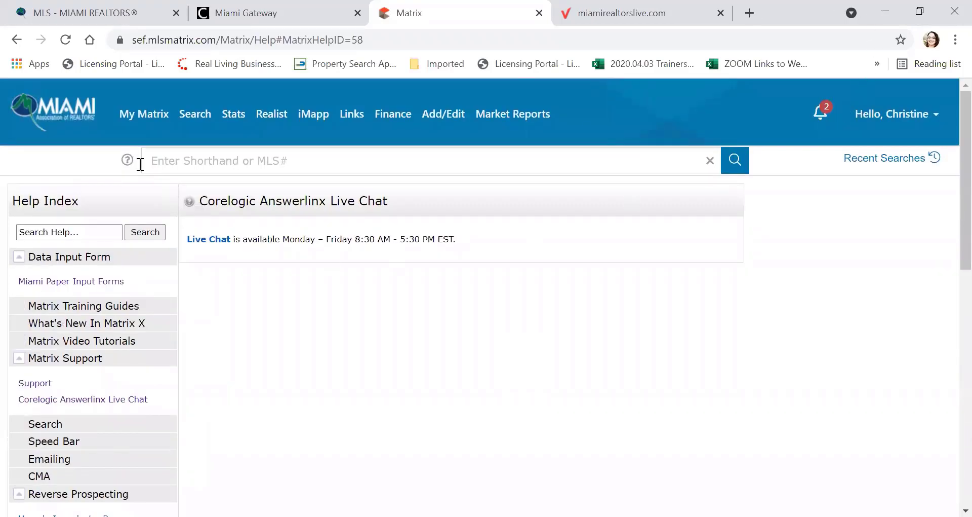
# Step: Return to My Matrix, switch to the Mobile site, then go back to the Full Site
pyautogui.moveTo(142, 117)
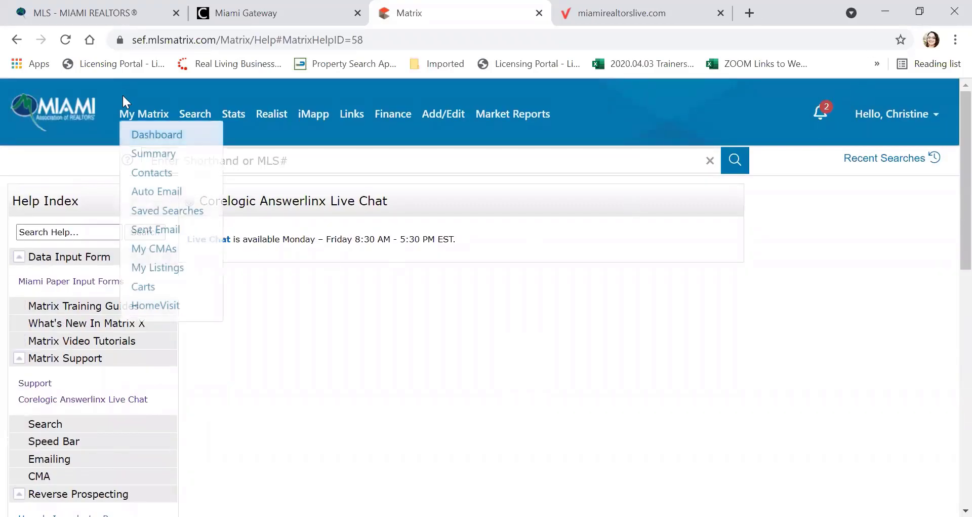
pyautogui.click(146, 117)
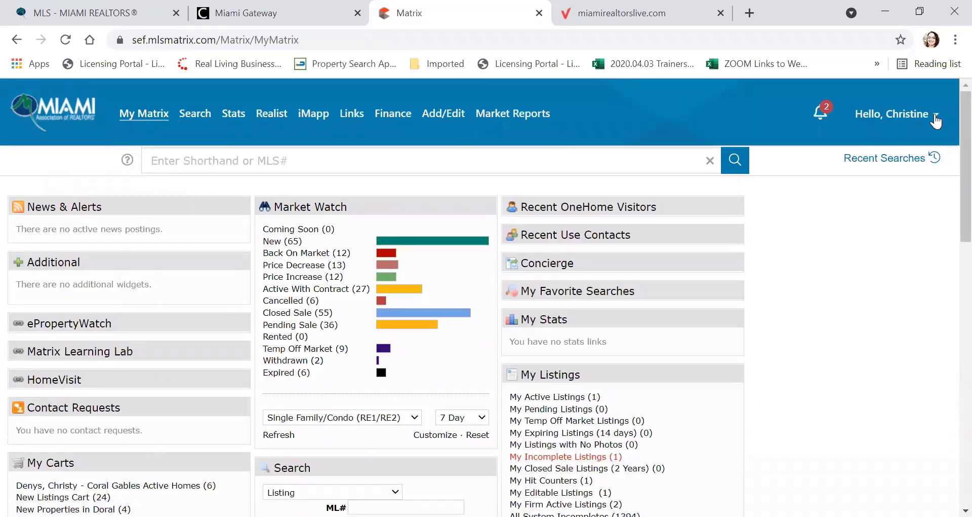
pyautogui.moveTo(936, 120)
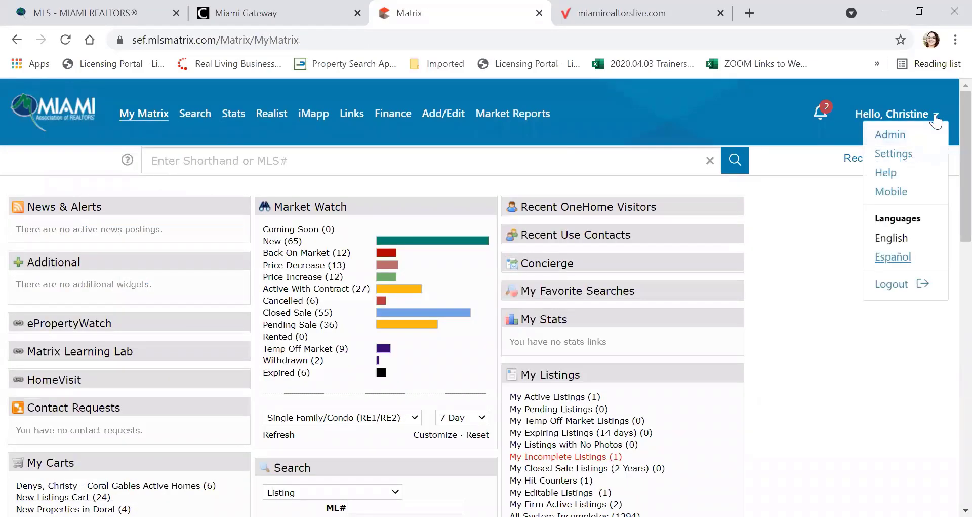
pyautogui.click(893, 194)
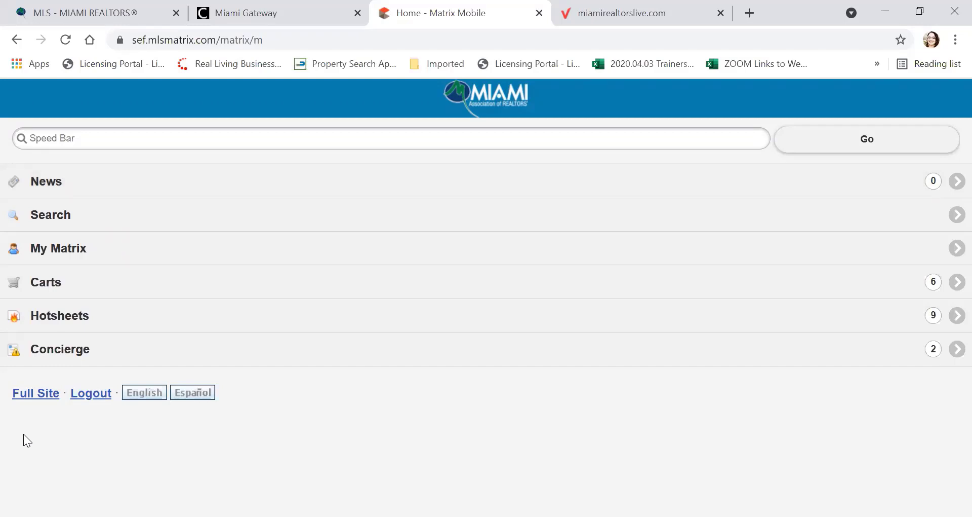
pyautogui.click(31, 400)
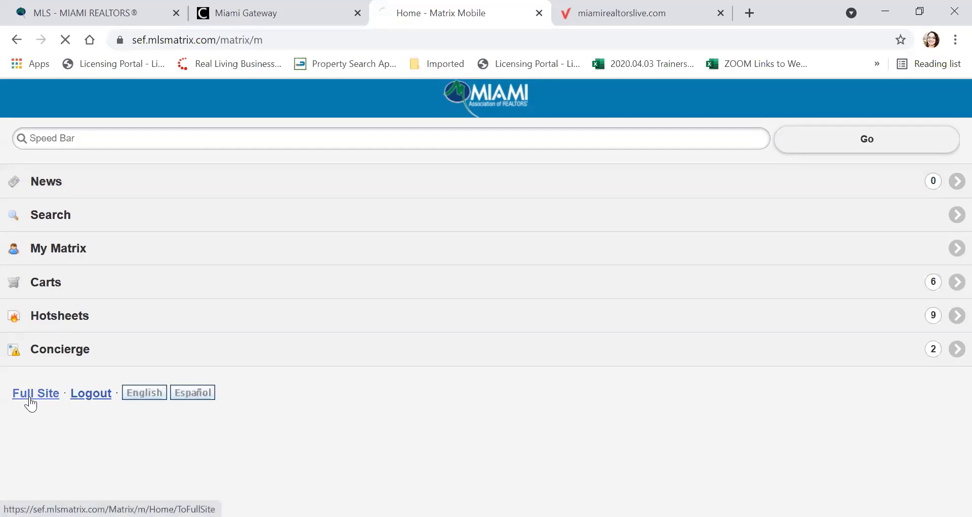
pyautogui.click(936, 120)
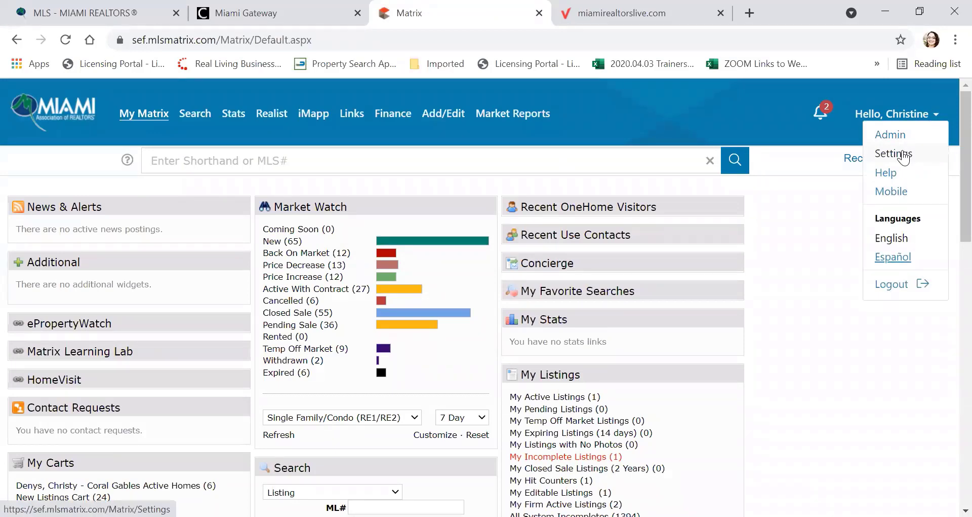
# Step: Open Settings > My Information and review roster name, title, contact numbers and office details
pyautogui.click(904, 158)
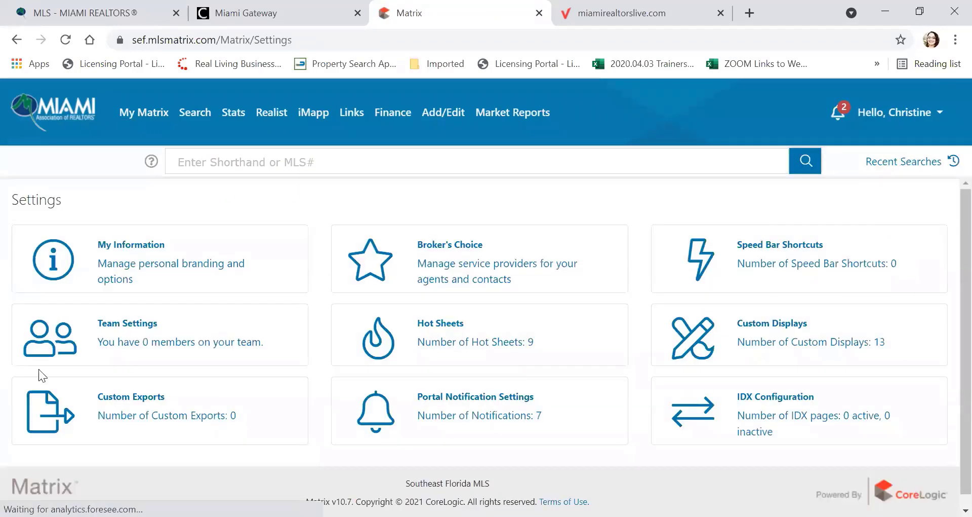
pyautogui.scroll(-1, 134, 248)
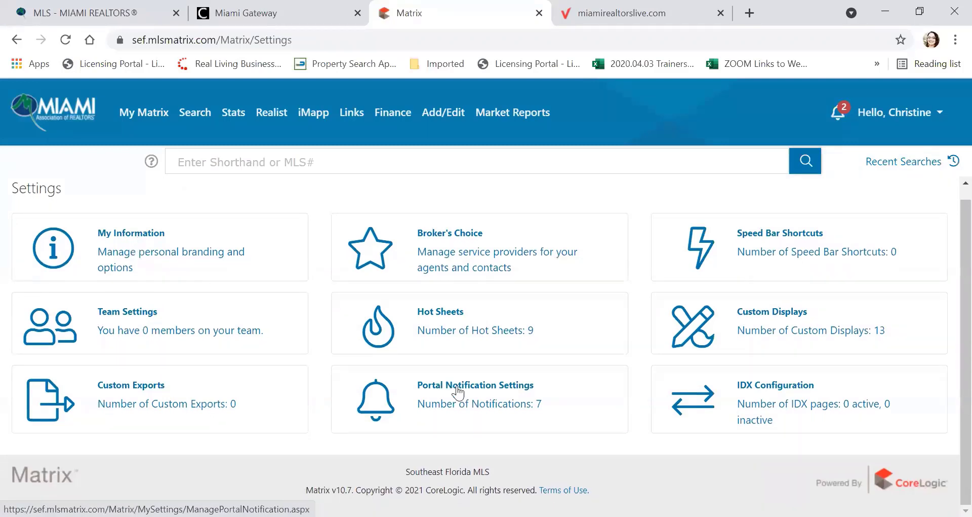
pyautogui.click(138, 237)
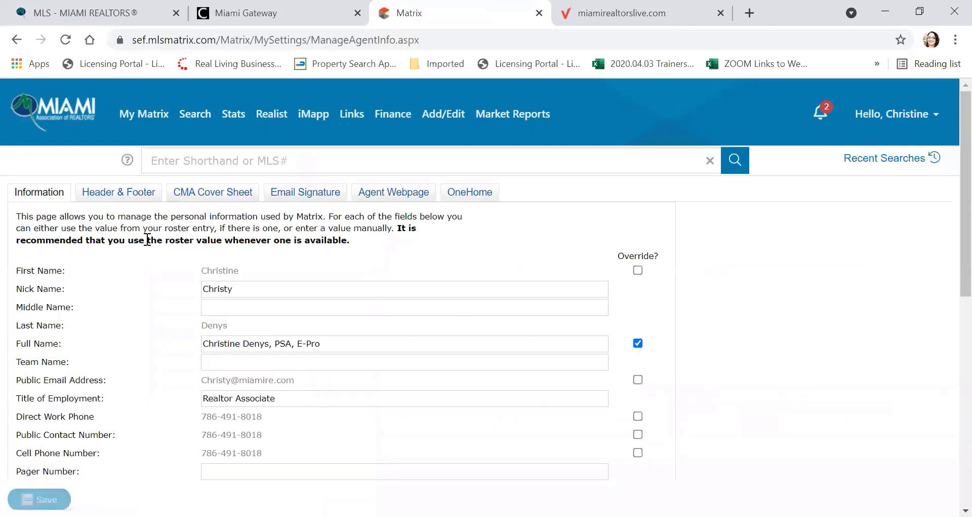
pyautogui.scroll(-2, 147, 239)
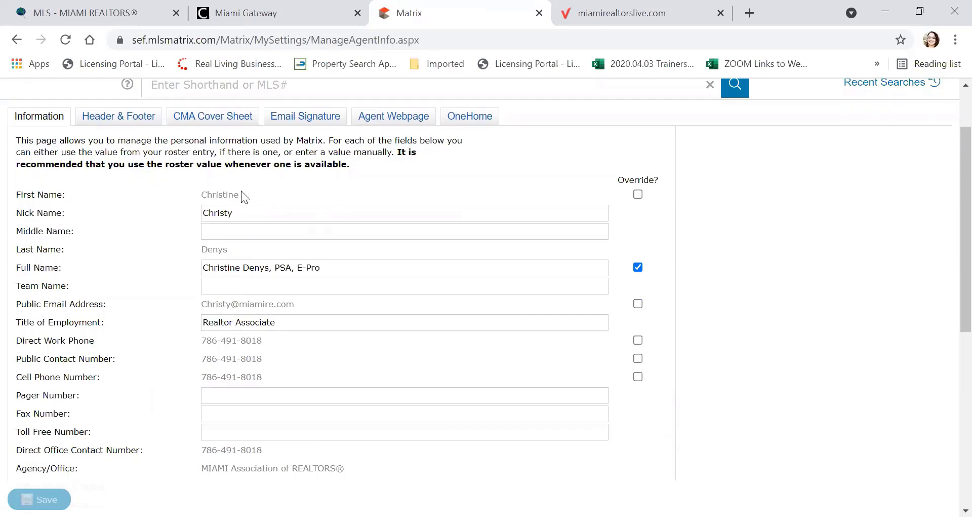
pyautogui.scroll(-2, 164, 211)
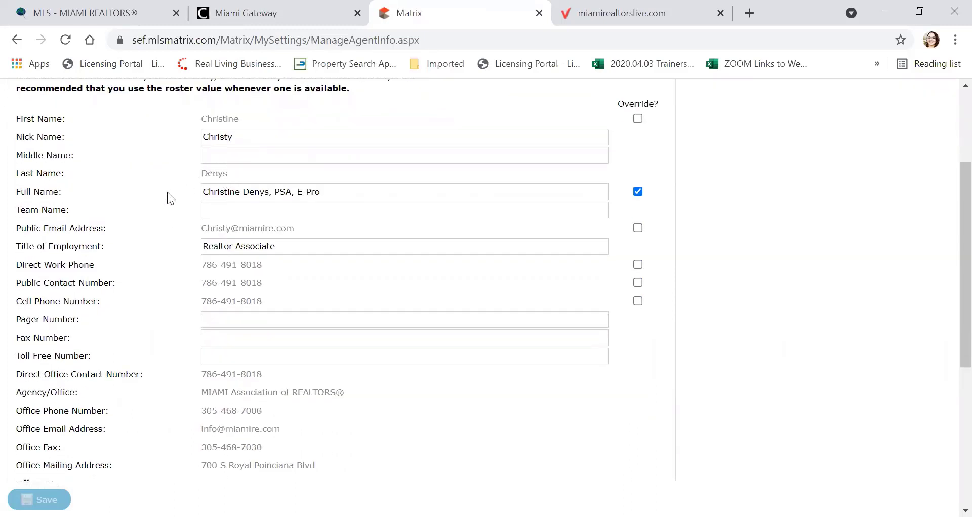
pyautogui.scroll(-2, 168, 196)
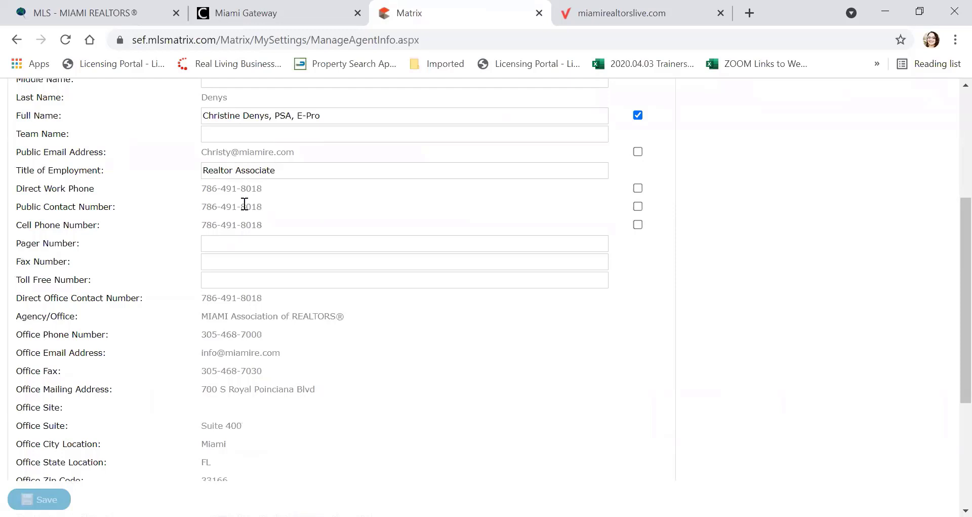
pyautogui.scroll(-2, 156, 215)
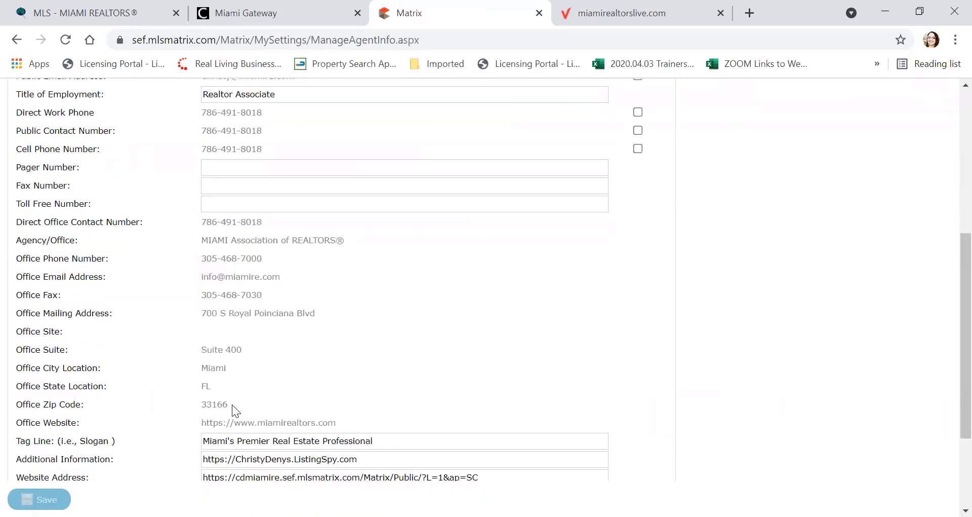
pyautogui.scroll(-2, 158, 303)
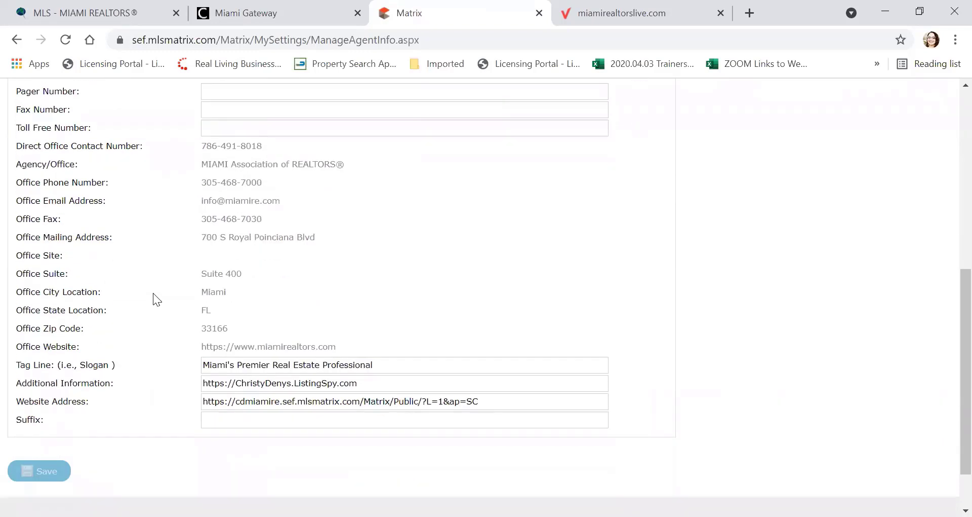
pyautogui.scroll(6, 155, 296)
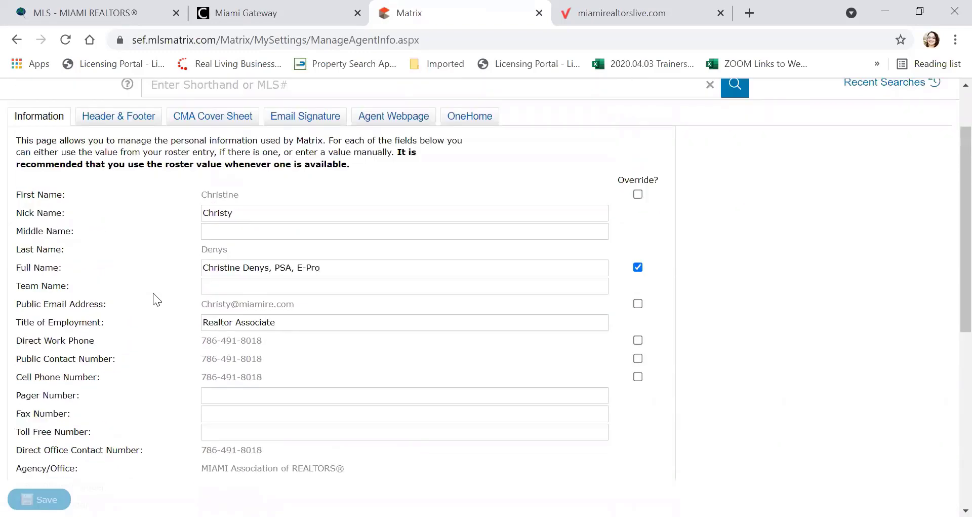
pyautogui.scroll(-2, 153, 294)
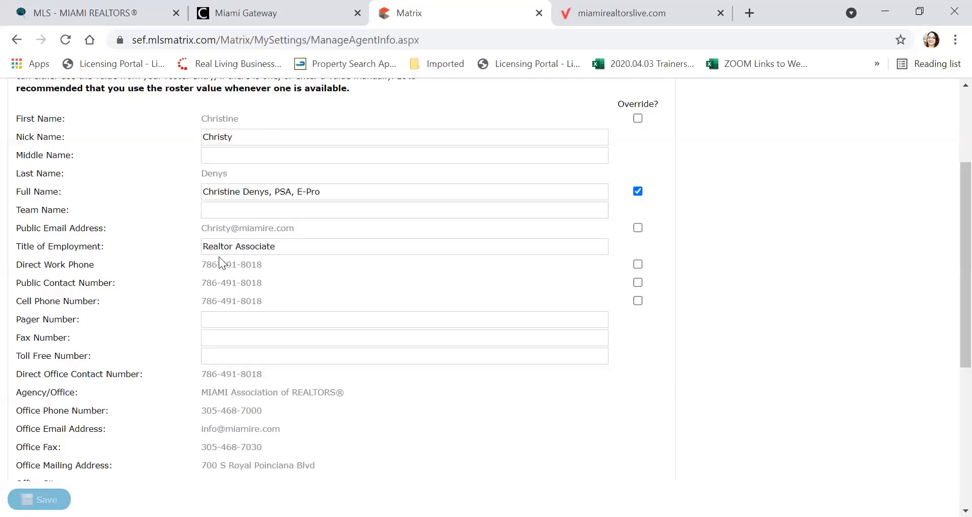
pyautogui.scroll(1, 271, 210)
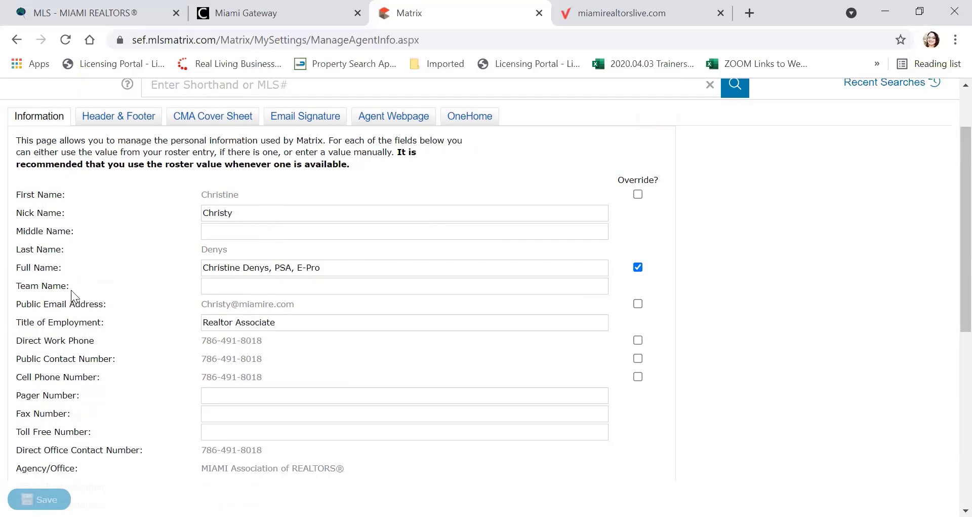
# Step: Fill Team Name with the Team Trainer suggestion, then try switching to the Header & Footer tab
pyautogui.click(222, 285)
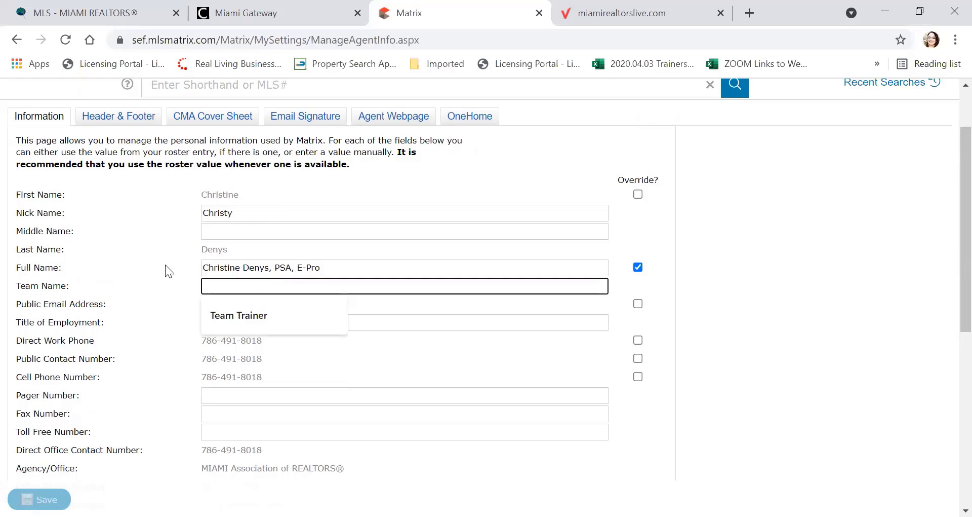
pyautogui.click(227, 316)
pyautogui.scroll(-1, 146, 263)
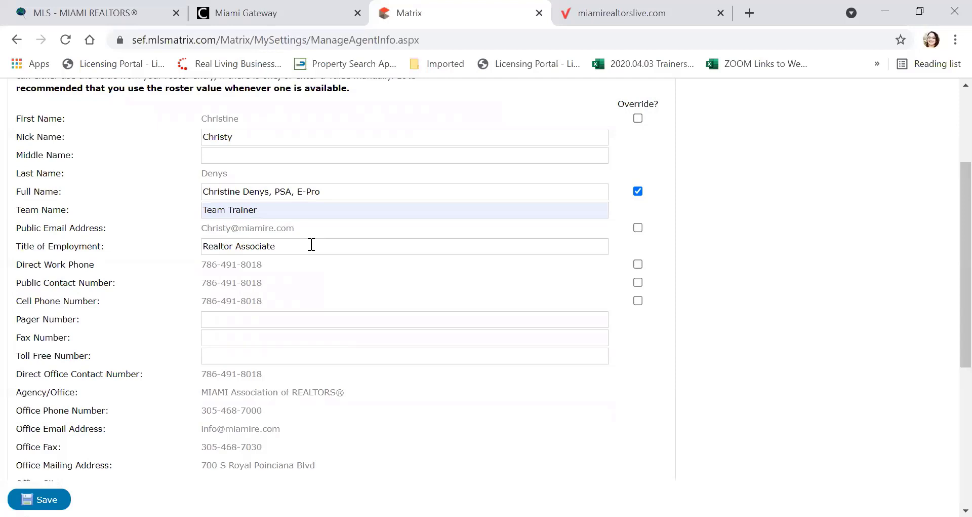
pyautogui.scroll(-2, 304, 256)
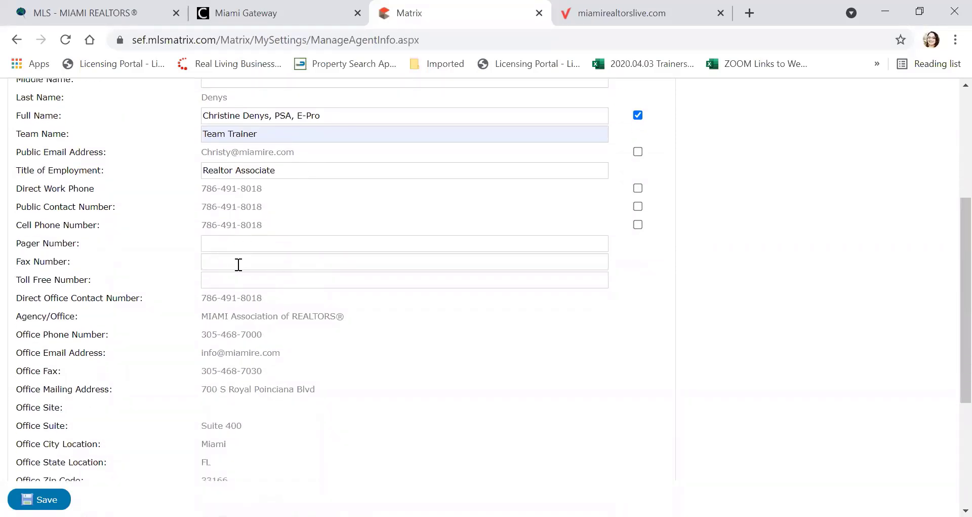
pyautogui.scroll(-5, 257, 284)
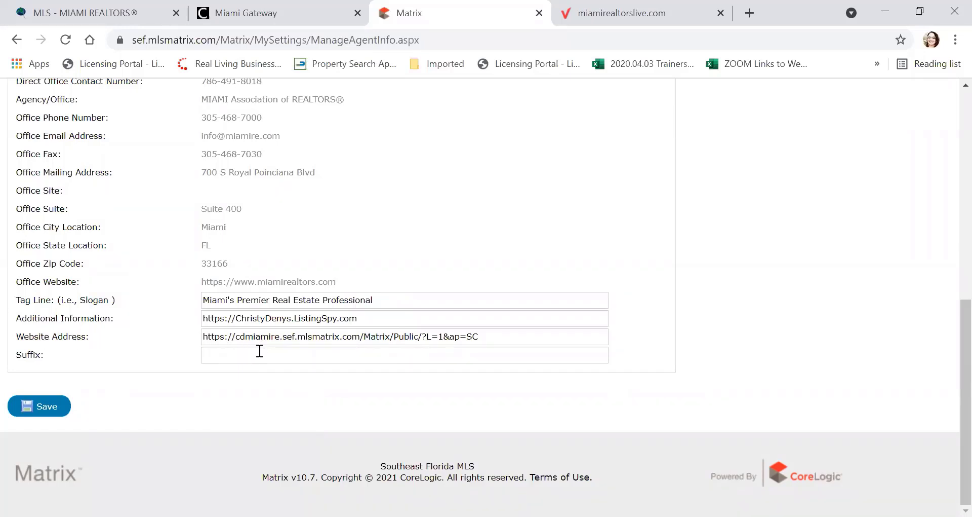
pyautogui.scroll(2, 287, 341)
pyautogui.scroll(4, 287, 341)
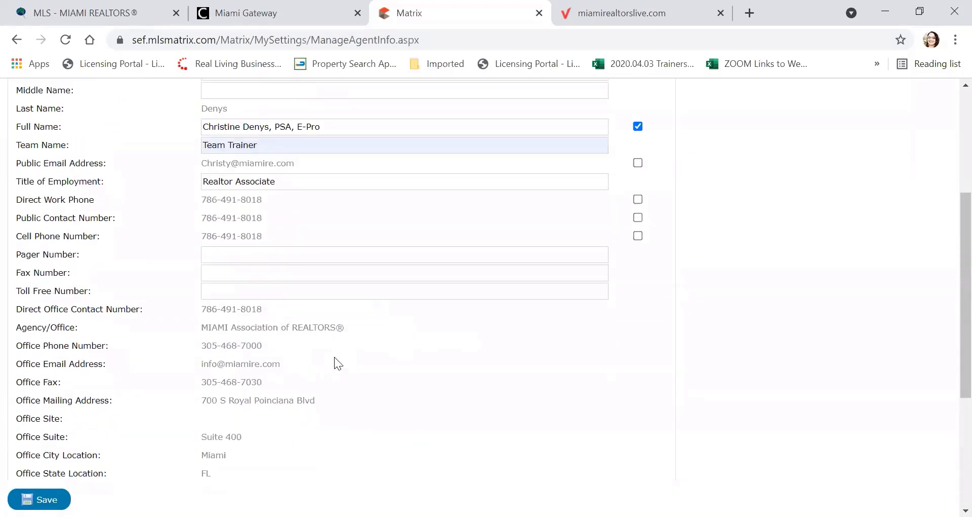
pyautogui.scroll(2, 349, 354)
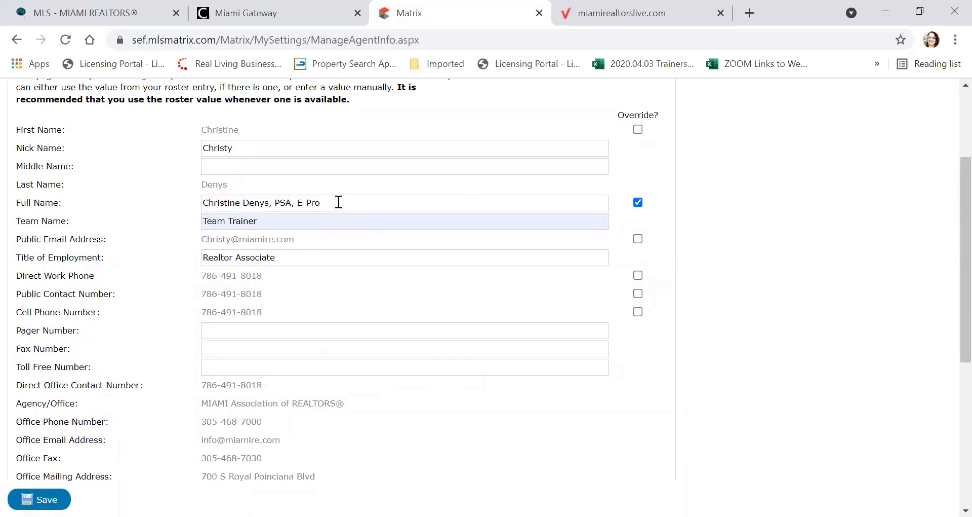
pyautogui.scroll(3, 350, 205)
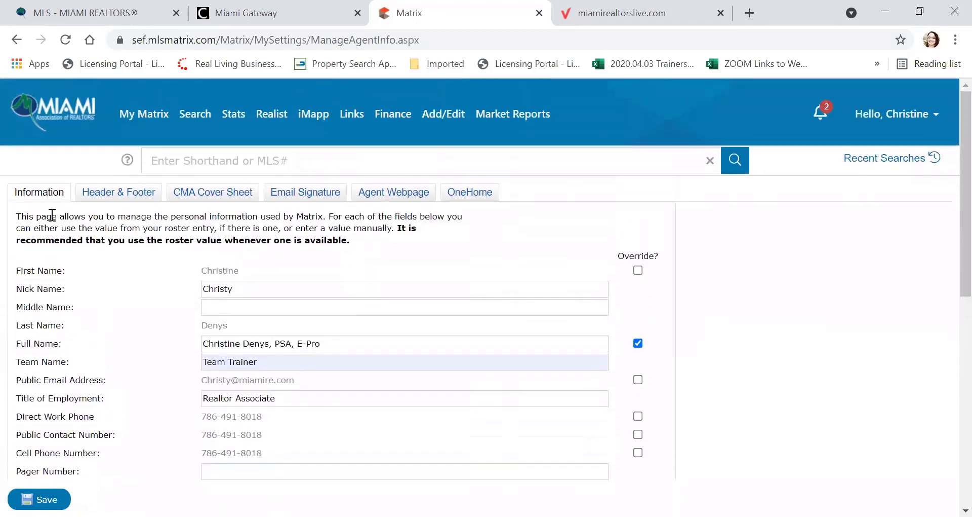
pyautogui.click(109, 197)
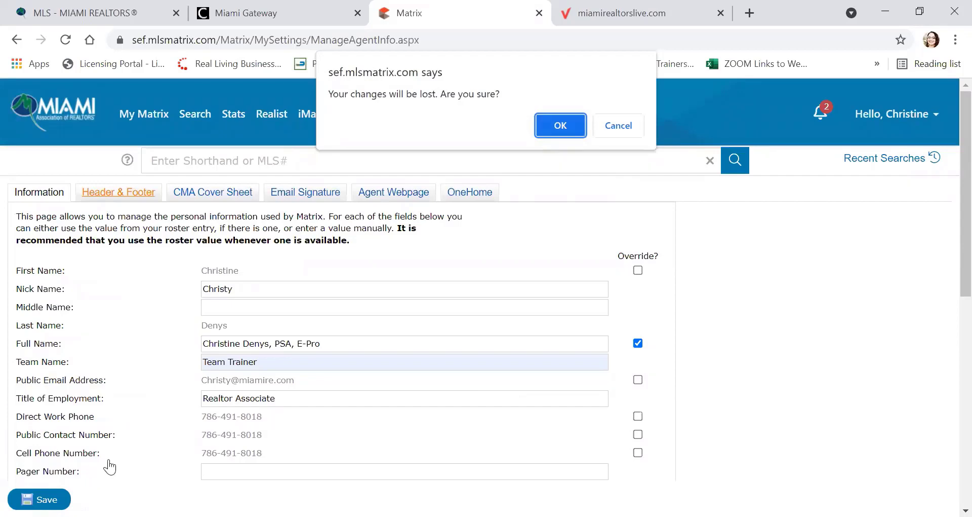
# Step: Leave without saving the Team Name change and browse Header & Footer banner images/themes
pyautogui.click(560, 125)
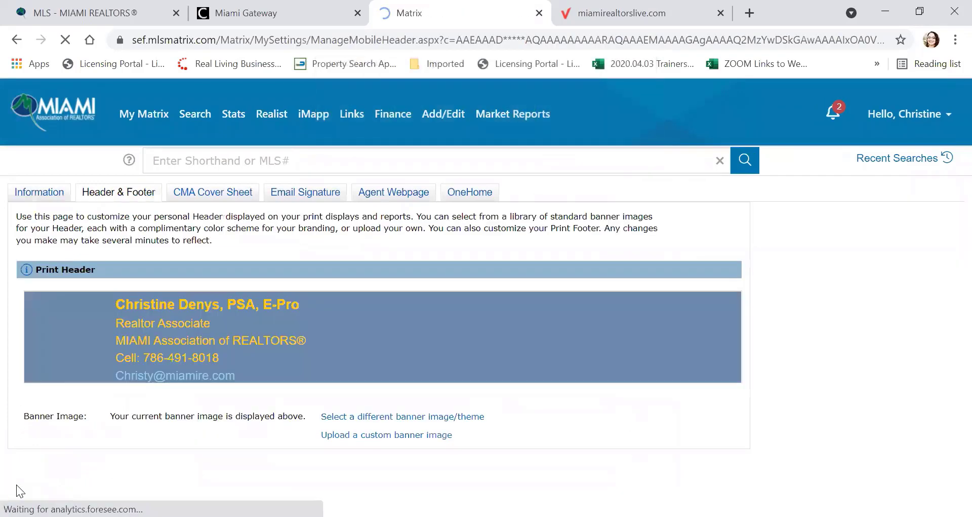
pyautogui.scroll(-3, 111, 298)
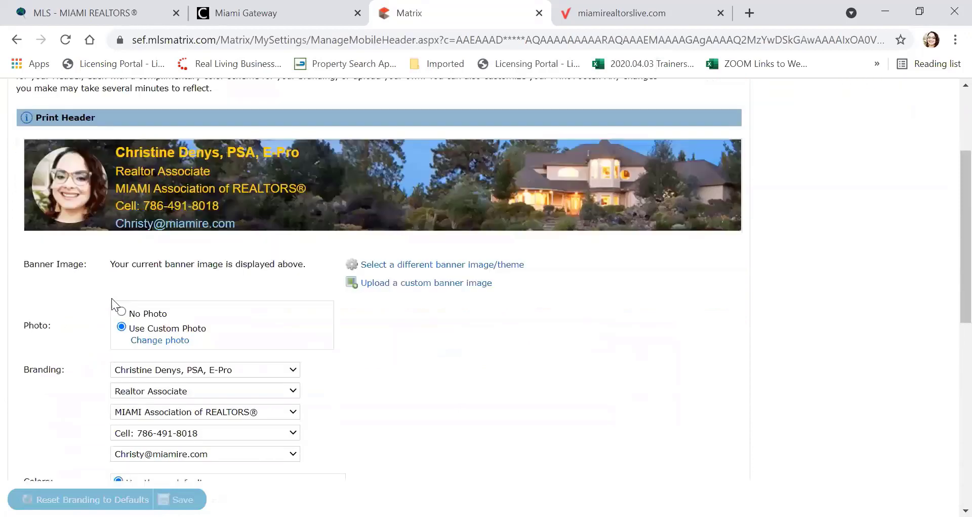
pyautogui.scroll(2, 115, 183)
pyautogui.scroll(-2, 112, 209)
pyautogui.scroll(2, 636, 167)
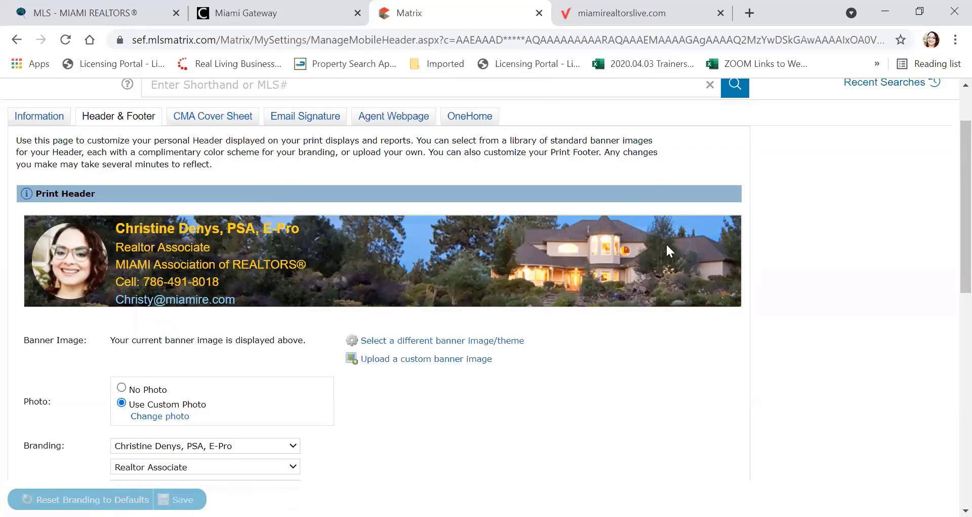
pyautogui.scroll(-1, 688, 247)
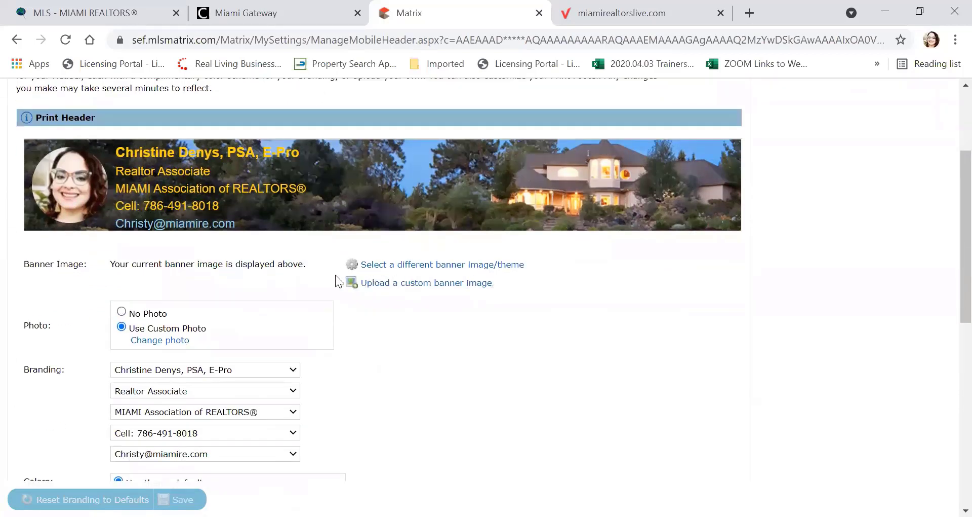
pyautogui.click(387, 272)
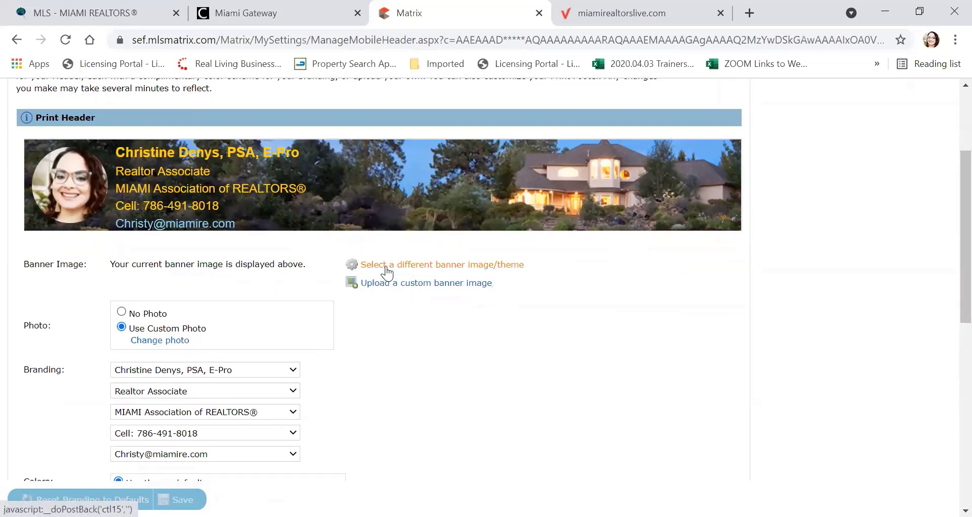
# Step: Choose the Blue Sofa 1 banner template and apply it to the Print Header
pyautogui.click(389, 270)
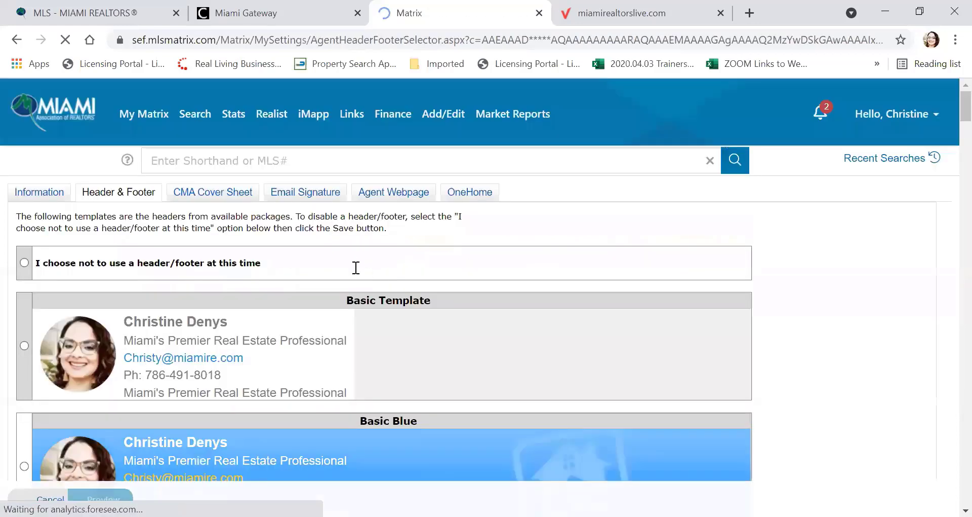
pyautogui.scroll(-4, 326, 269)
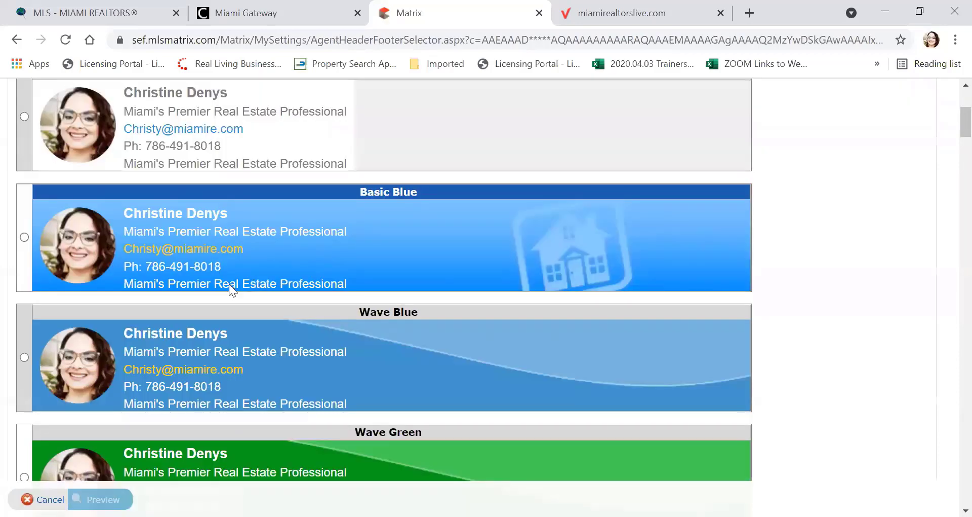
pyautogui.scroll(-7, 229, 284)
pyautogui.scroll(-5, 227, 292)
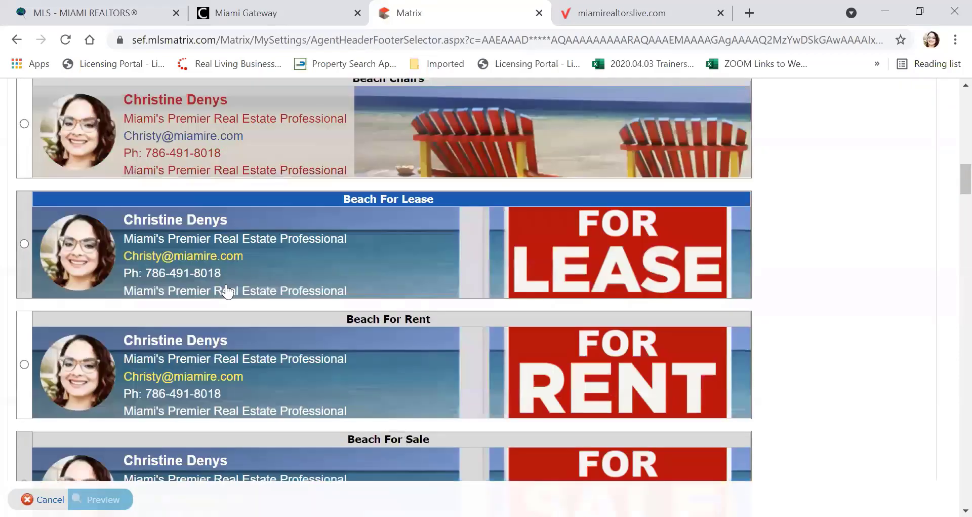
pyautogui.scroll(-7, 223, 283)
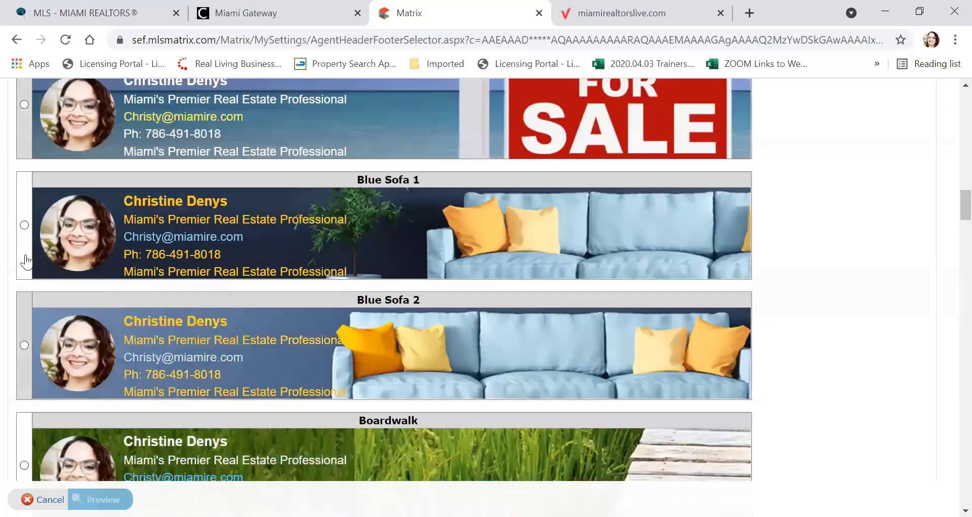
pyautogui.click(24, 226)
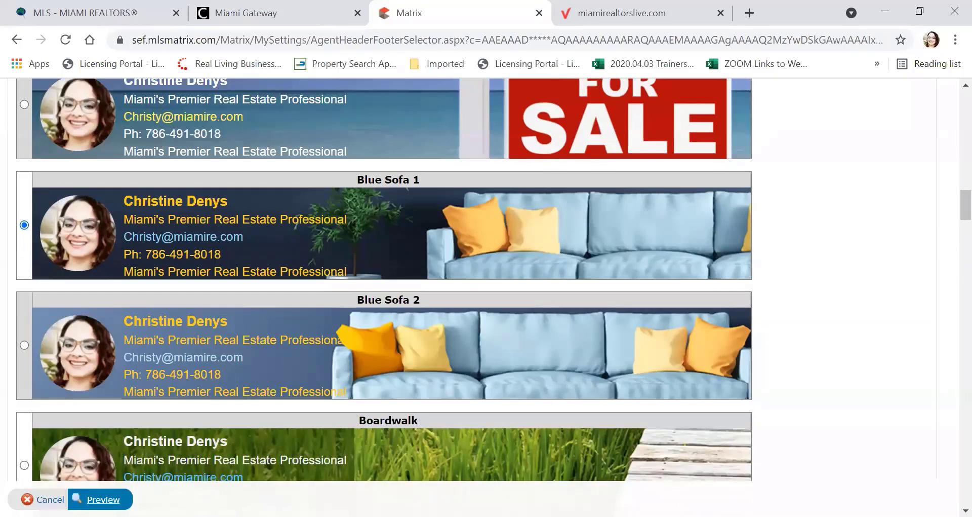
pyautogui.click(96, 499)
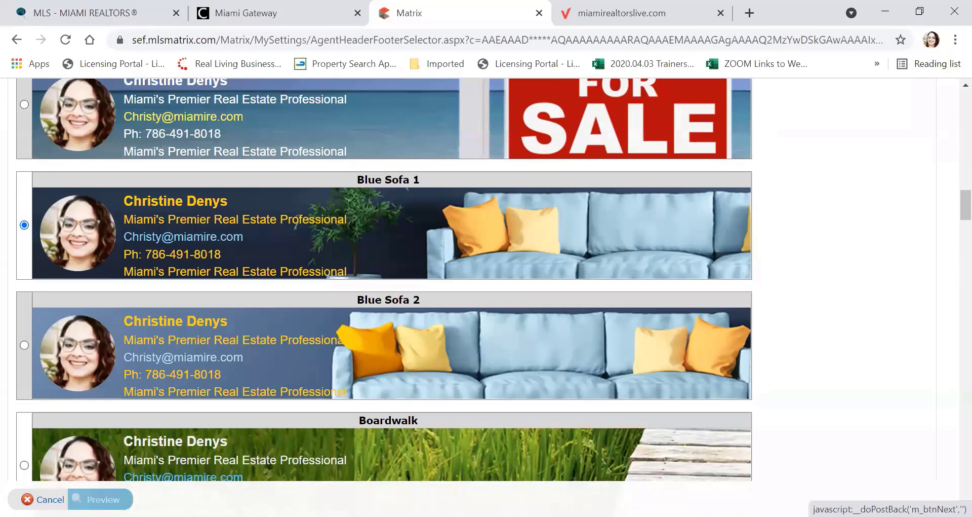
pyautogui.scroll(-1, 177, 282)
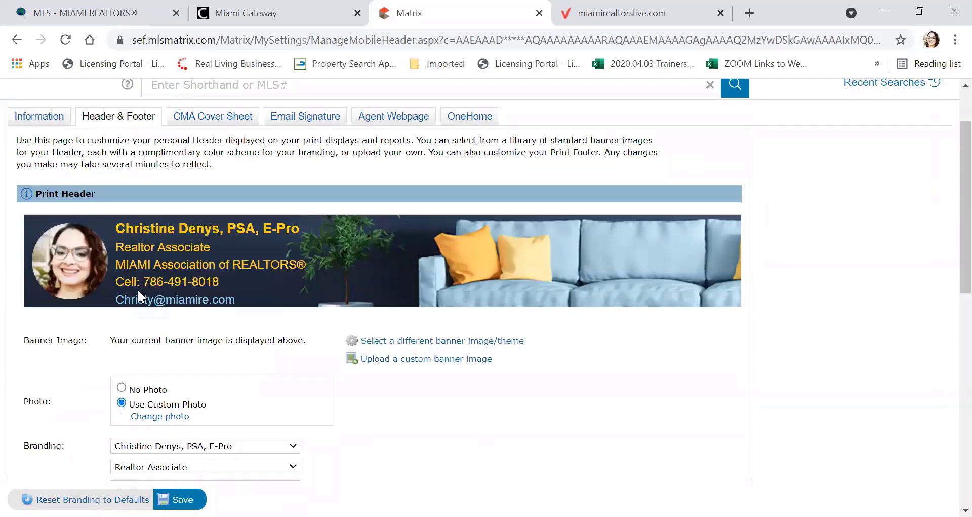
# Step: Switch the header photo to No Photo and back to Use Custom Photo, then choose Change photo
pyautogui.scroll(-1, 138, 289)
pyautogui.click(121, 312)
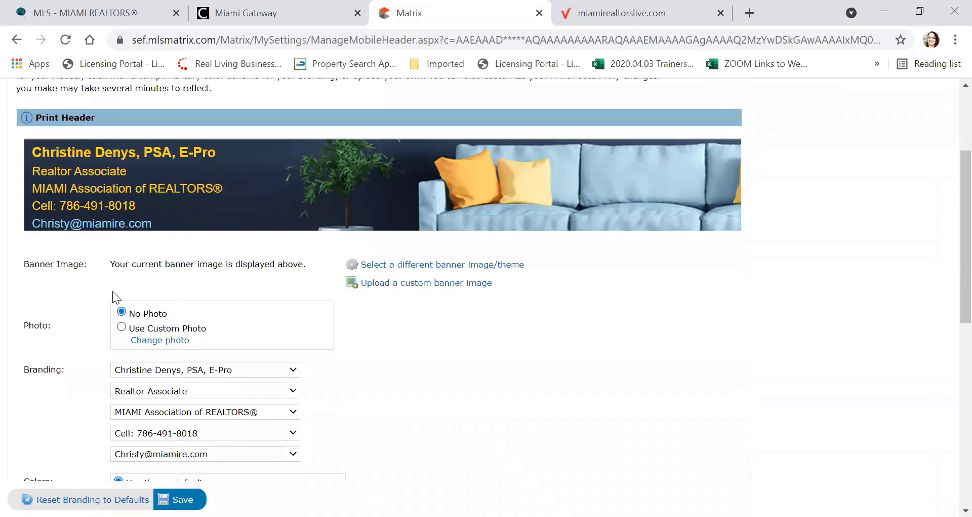
pyautogui.click(121, 327)
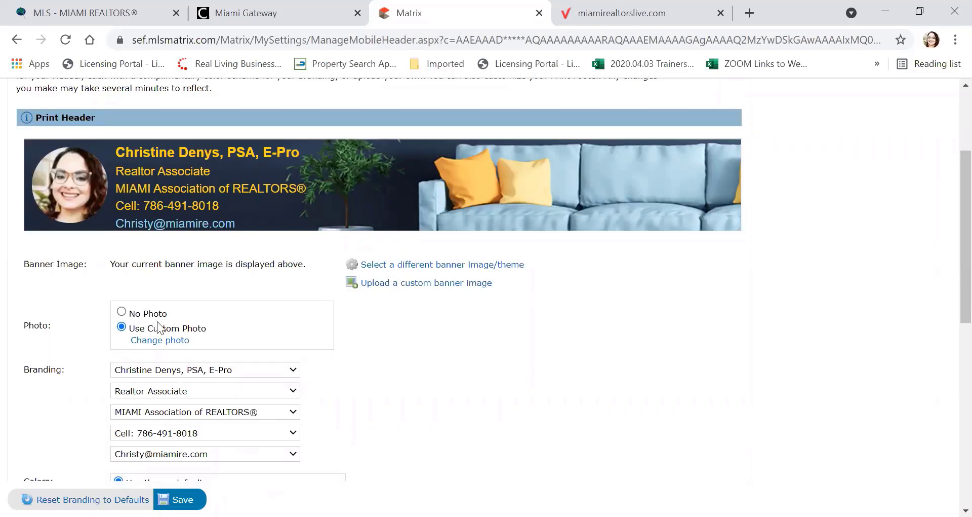
pyautogui.click(160, 342)
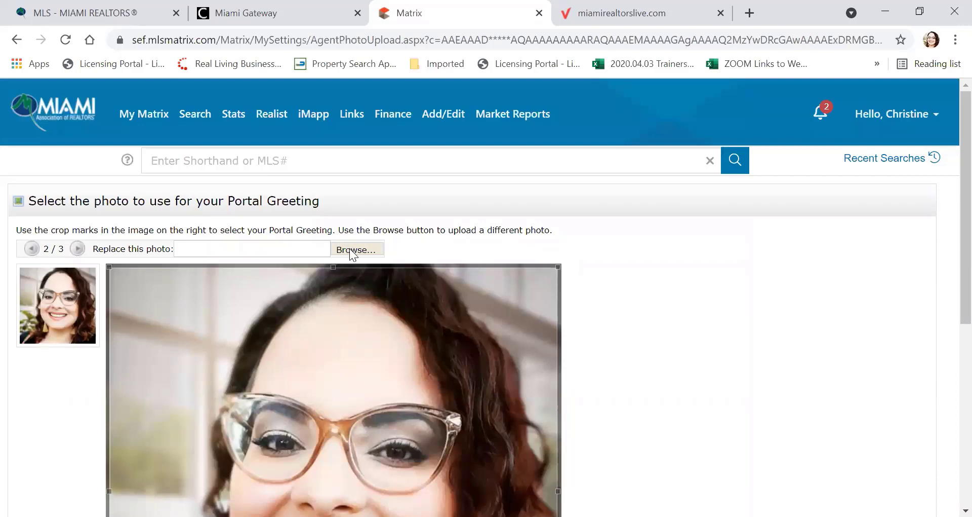
# Step: Skip uploading a new file, keep stored photo 2 of 3, and save it
pyautogui.click(353, 253)
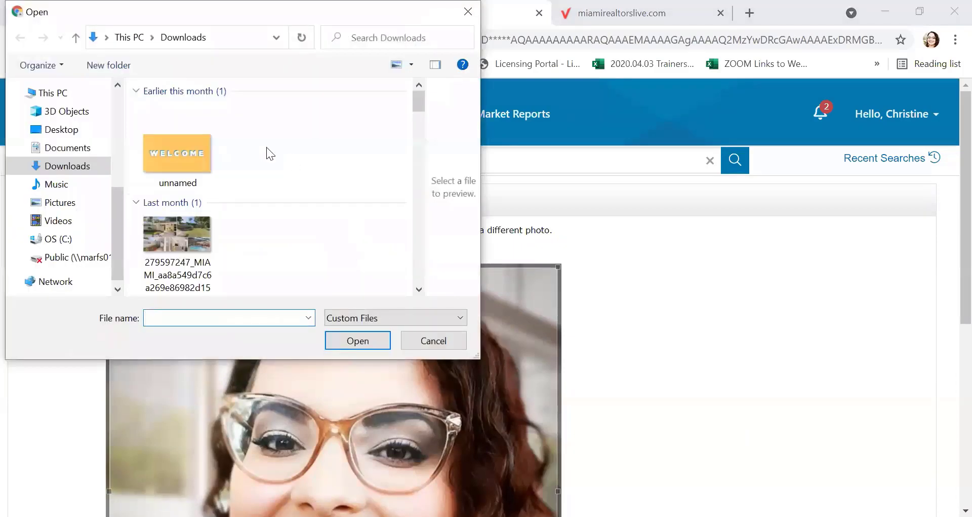
pyautogui.click(467, 11)
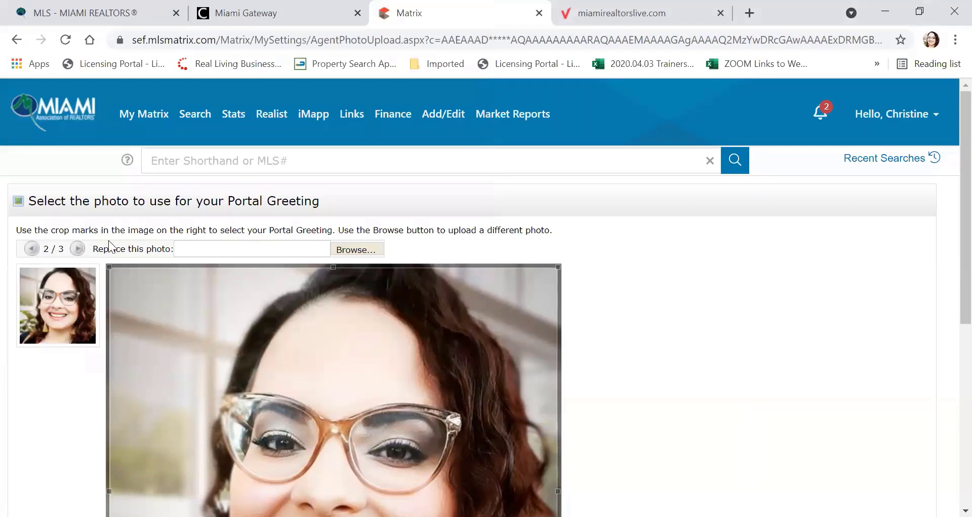
pyautogui.click(32, 248)
pyautogui.click(78, 248)
pyautogui.scroll(-7, 628, 230)
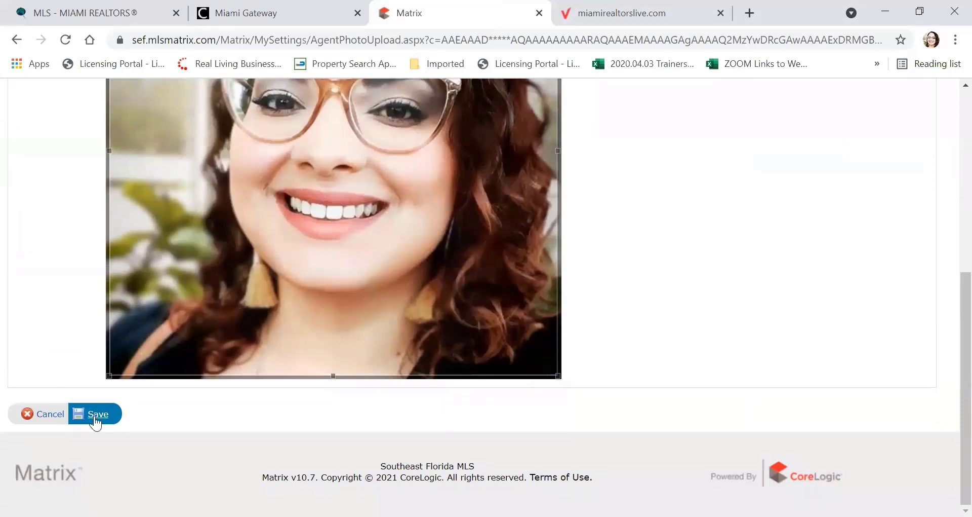
pyautogui.click(95, 413)
pyautogui.scroll(-4, 149, 346)
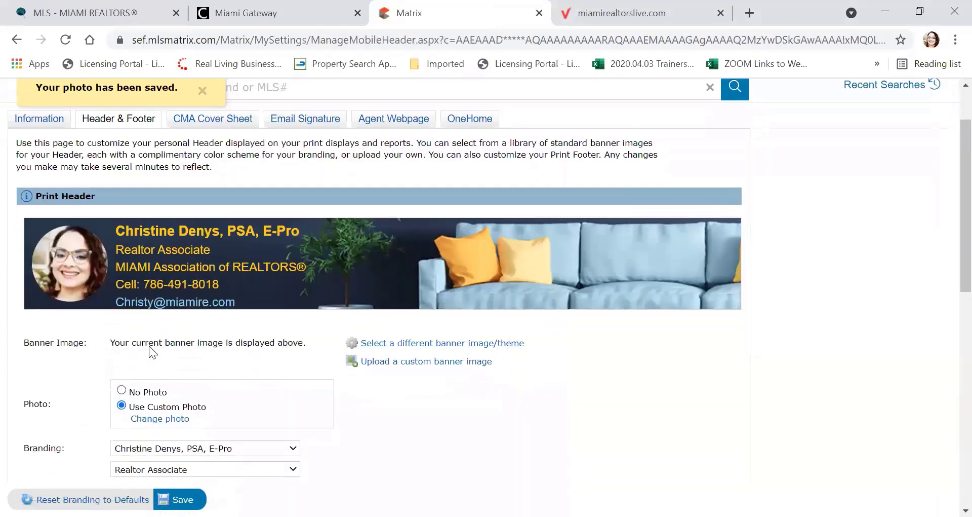
# Step: Keep the Branding name line unchanged and 'Realtor Associate' as the title line
pyautogui.scroll(-3, 149, 346)
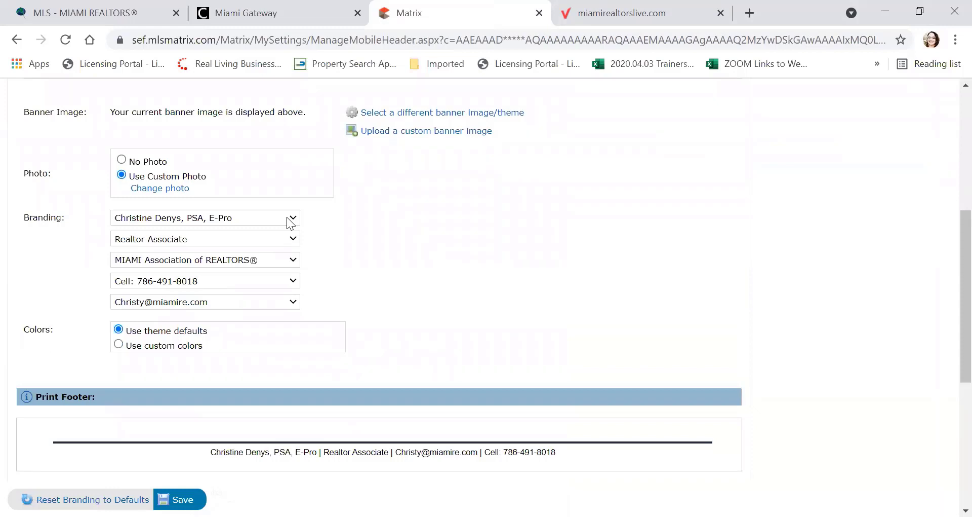
pyautogui.click(291, 219)
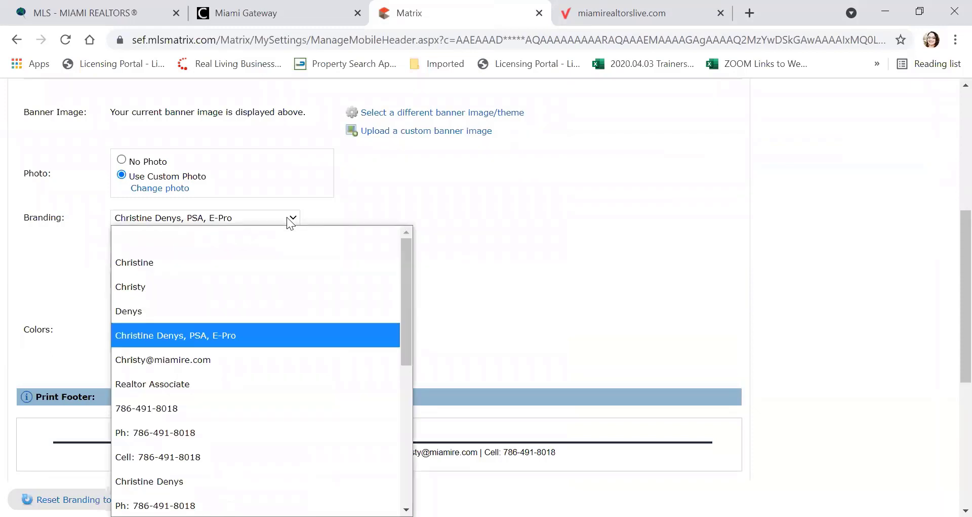
pyautogui.click(250, 339)
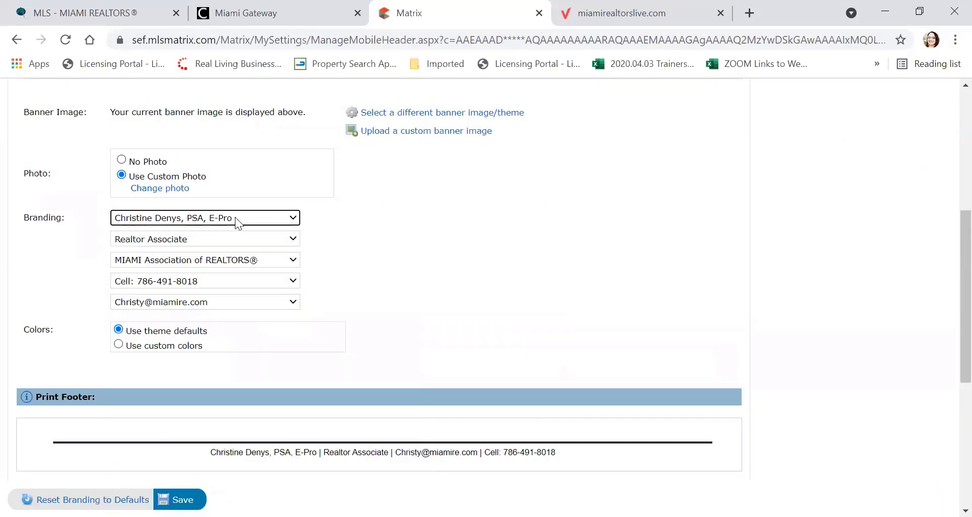
pyautogui.click(265, 246)
pyautogui.click(265, 242)
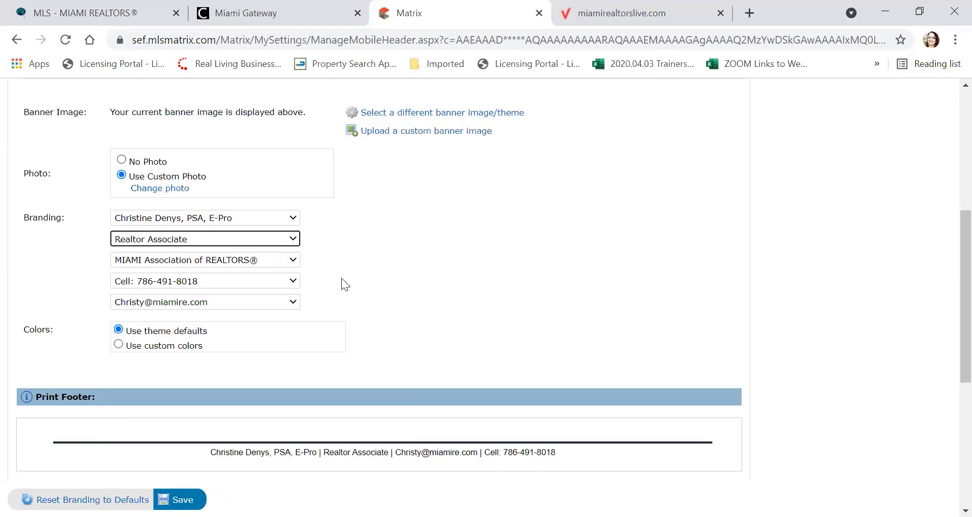
# Step: Switch the header to custom colours: background #212d3d, text #fed10d, link #95cfe3, banner #6d8aab
pyautogui.scroll(-2, 343, 283)
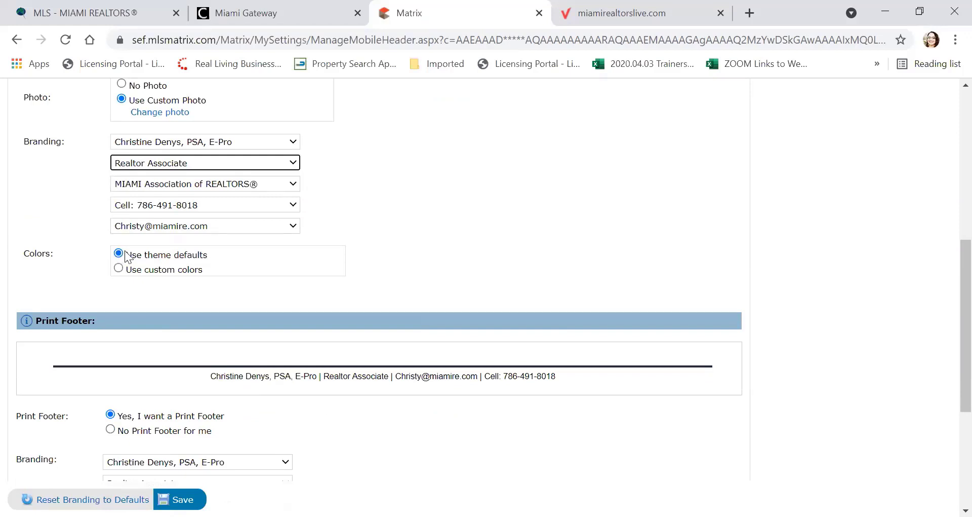
pyautogui.scroll(5, 127, 257)
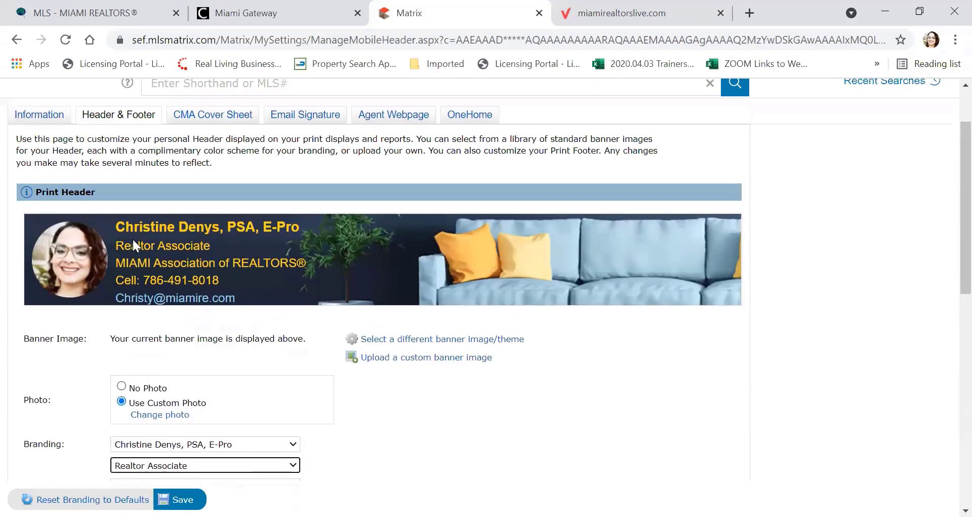
pyautogui.scroll(-3, 167, 273)
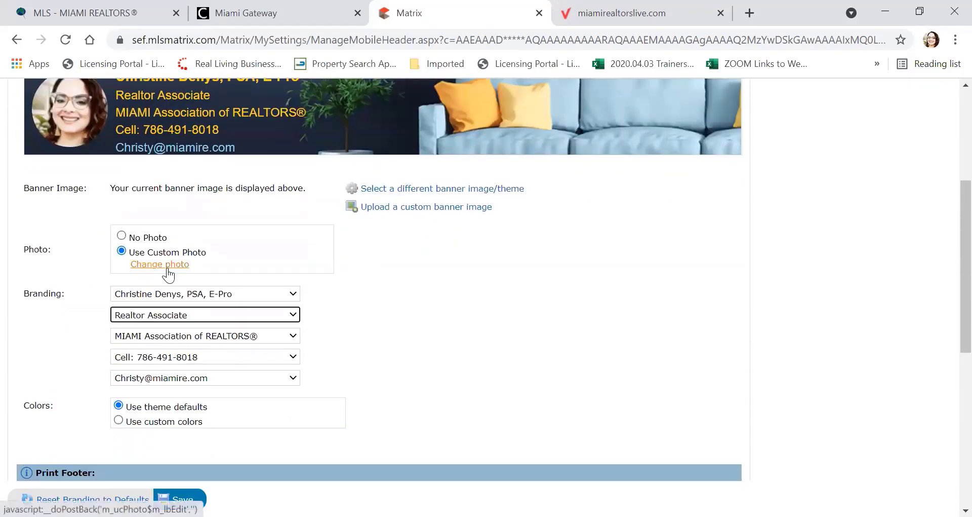
pyautogui.scroll(-1, 168, 267)
pyautogui.click(120, 345)
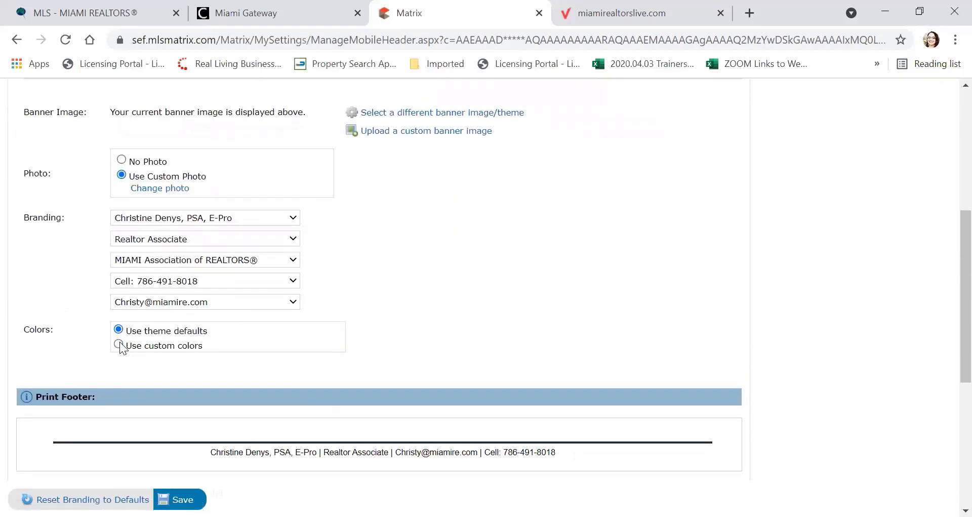
pyautogui.scroll(-3, 203, 309)
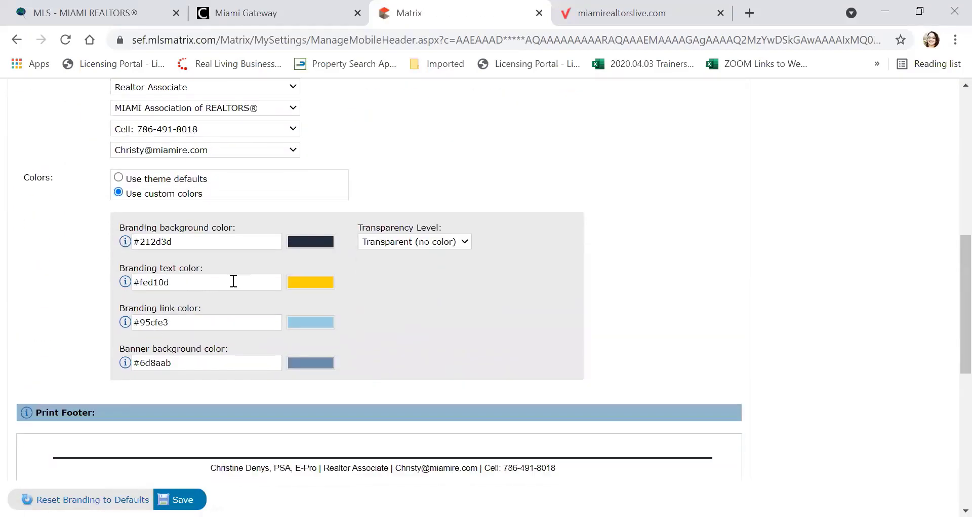
pyautogui.click(261, 242)
pyautogui.click(299, 248)
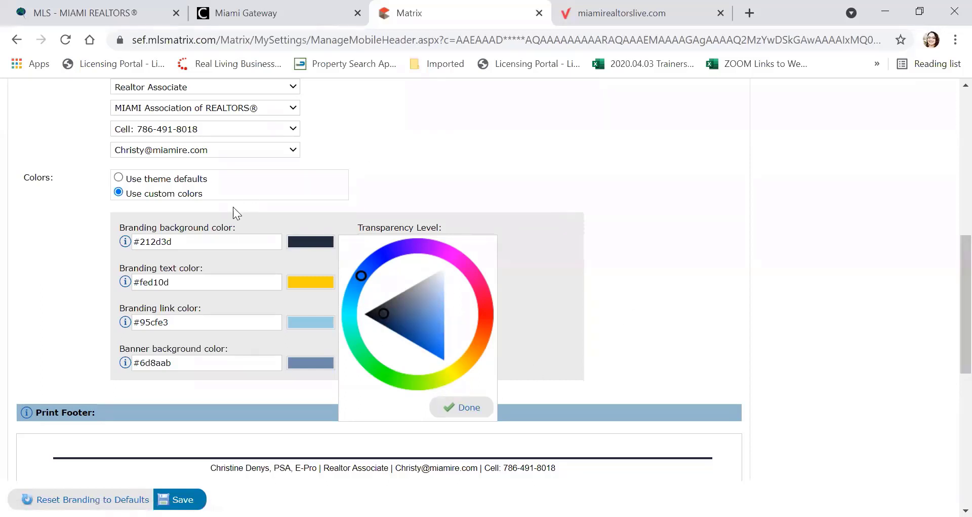
pyautogui.click(457, 411)
pyautogui.scroll(-6, 411, 255)
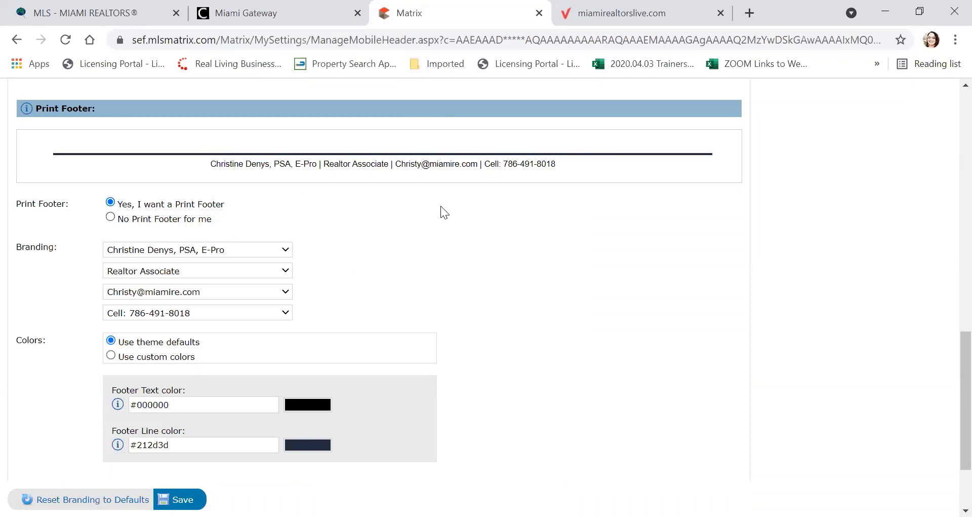
# Step: Scroll to the bottom of the Header & Footer page and save it
pyautogui.scroll(-2, 441, 206)
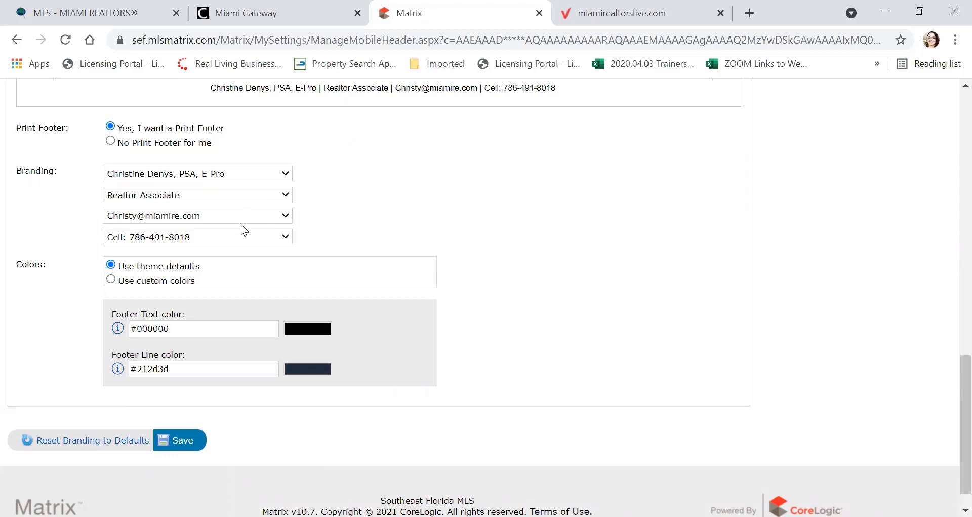
pyautogui.scroll(-1, 404, 214)
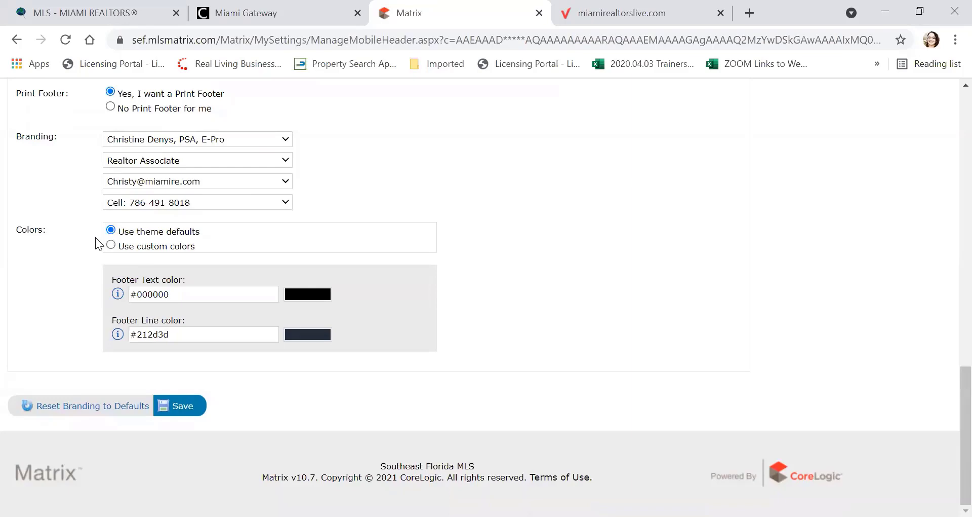
pyautogui.click(178, 408)
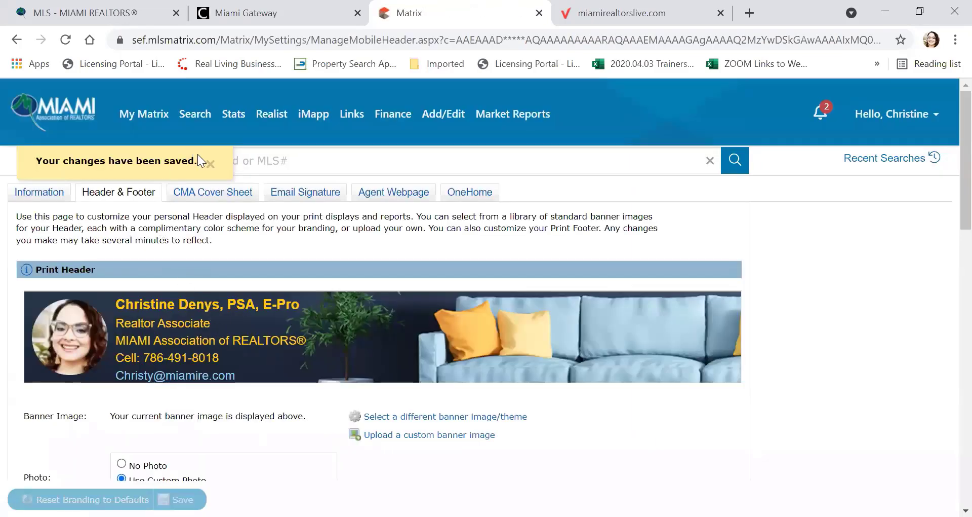
# Step: Review and save the CMA cover sheet settings, then load the Email Signature editor
pyautogui.click(204, 195)
pyautogui.scroll(-1, 198, 217)
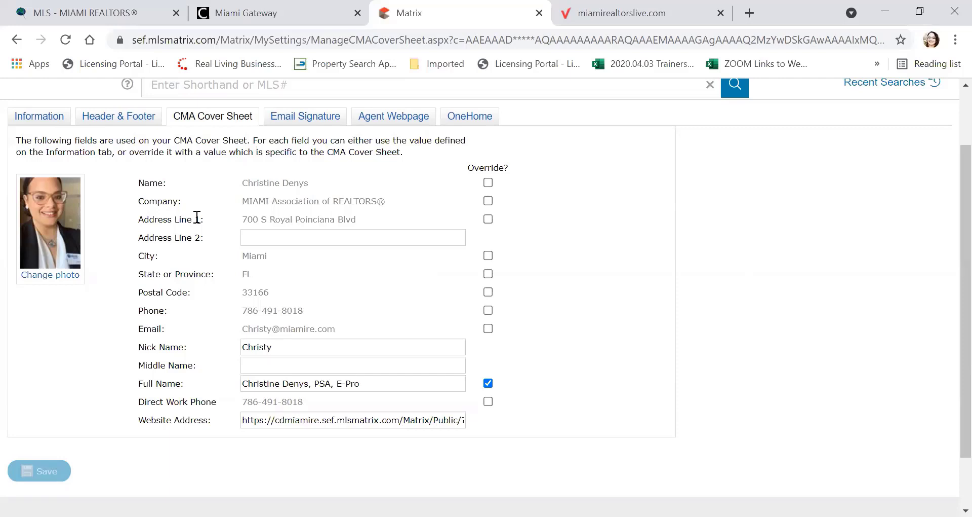
pyautogui.scroll(-2, 197, 218)
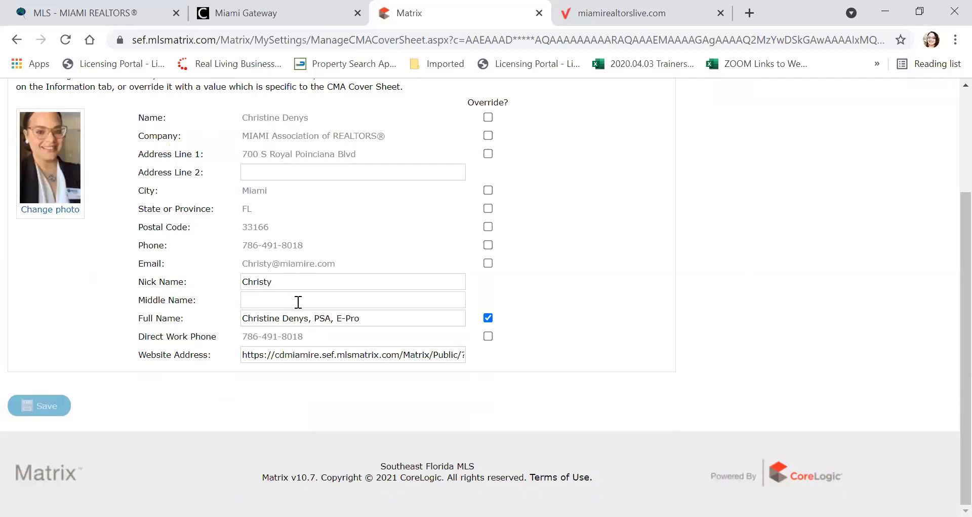
pyautogui.click(34, 404)
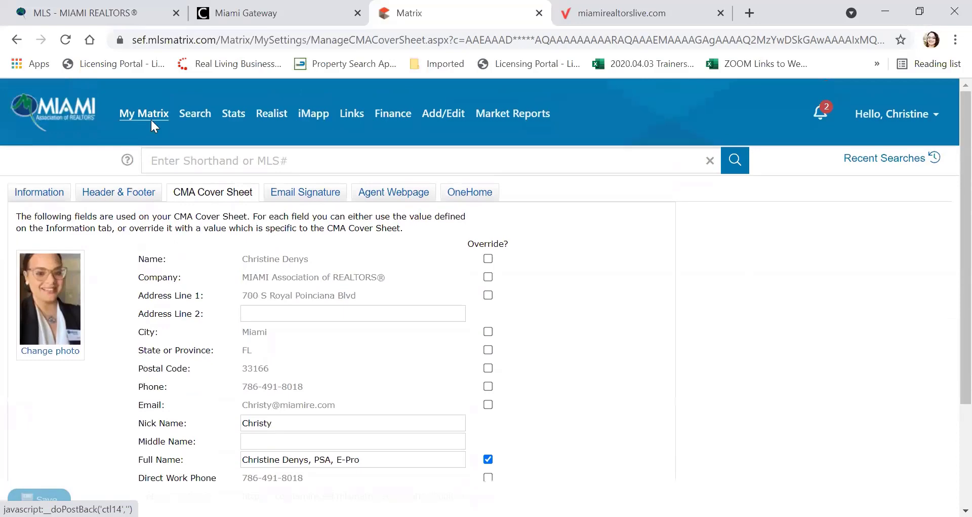
pyautogui.click(312, 199)
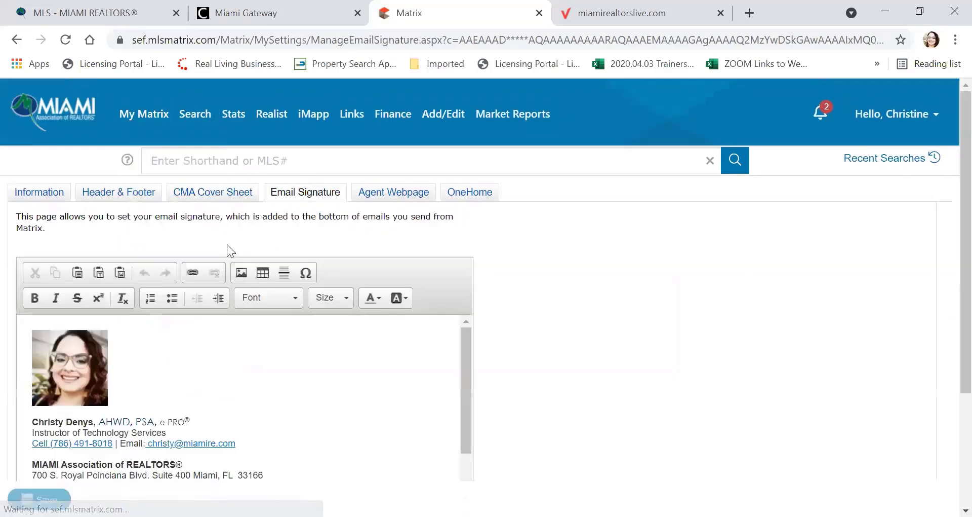
pyautogui.scroll(-3, 224, 245)
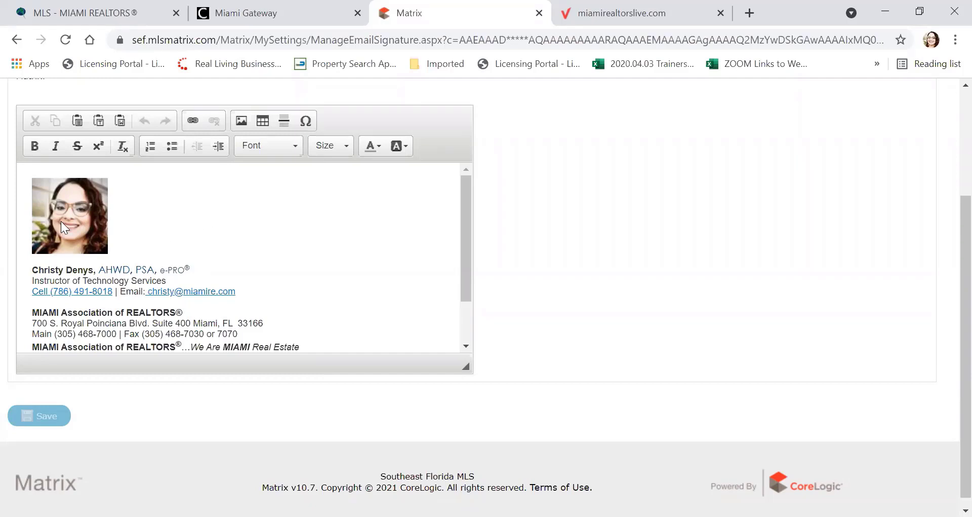
pyautogui.scroll(-2, 61, 221)
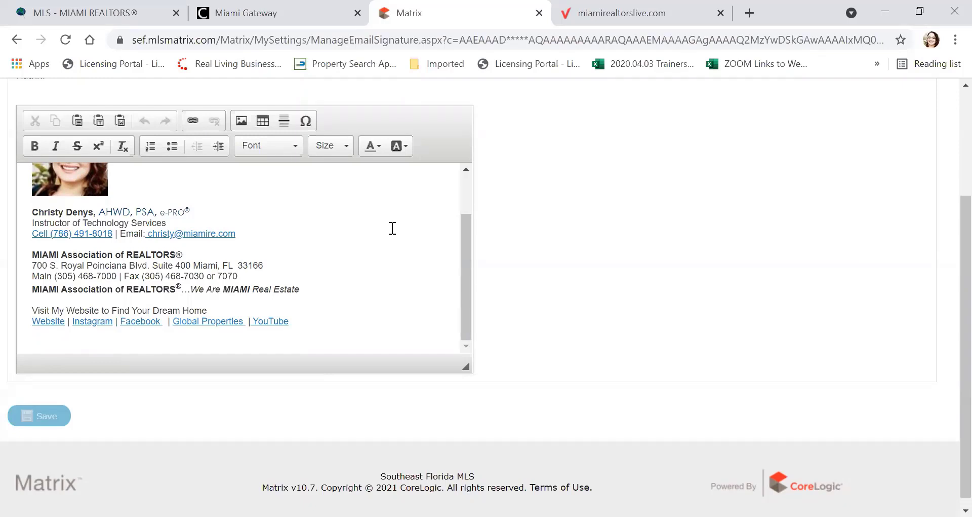
pyautogui.scroll(2, 393, 228)
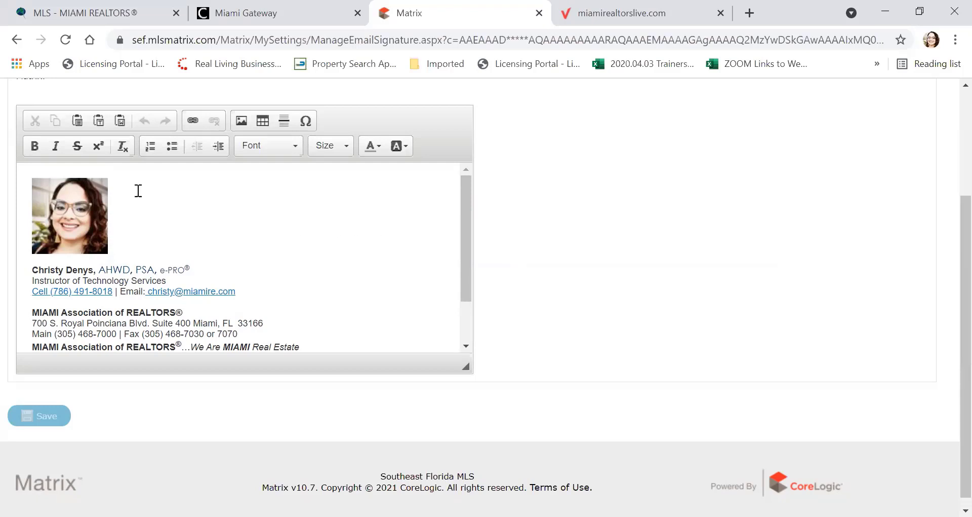
# Step: Delete the old signature photo and insert the agent's photo from the media library at 100 × 100
pyautogui.click(50, 221)
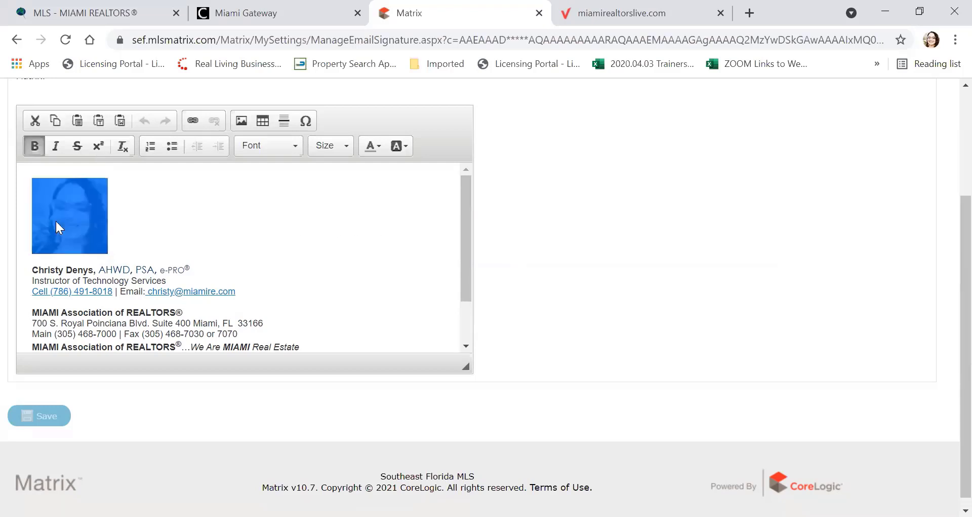
pyautogui.press('Delete')
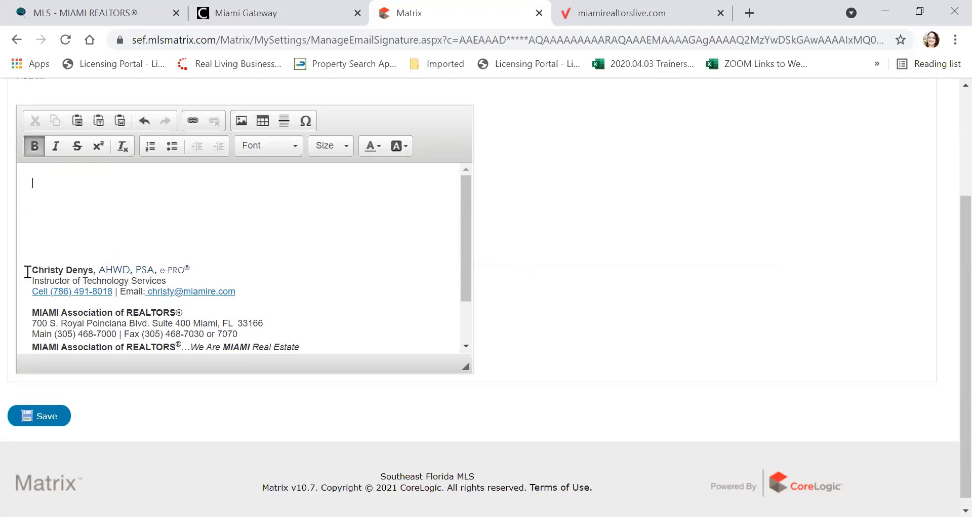
pyautogui.click(241, 120)
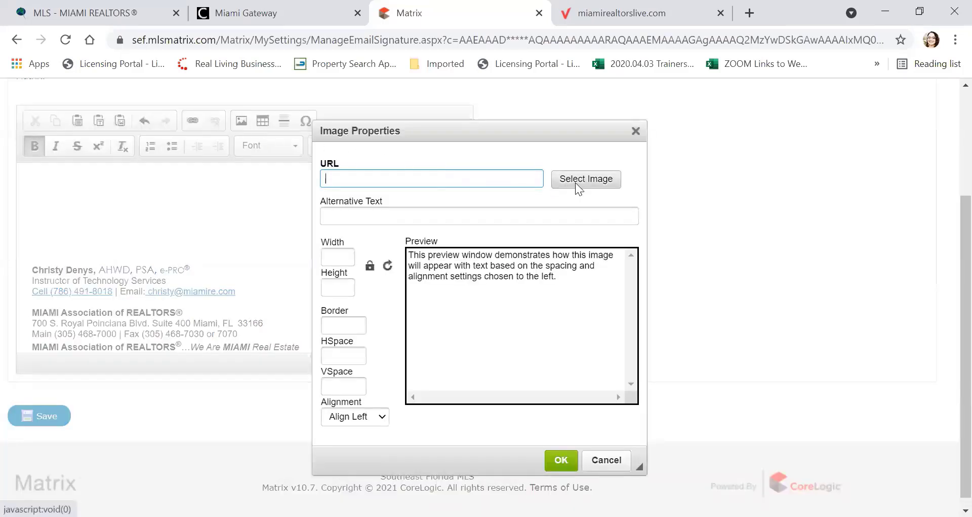
pyautogui.click(576, 183)
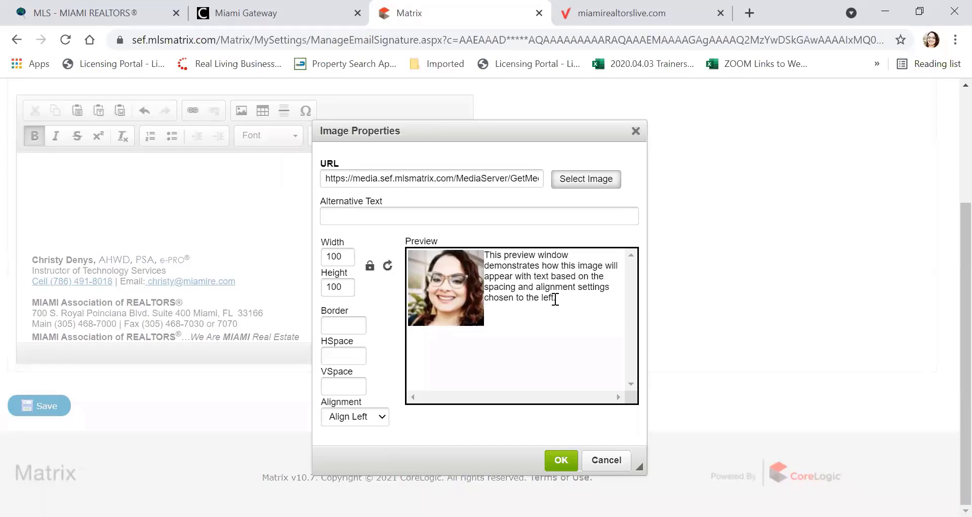
pyautogui.click(559, 459)
pyautogui.scroll(3, 79, 195)
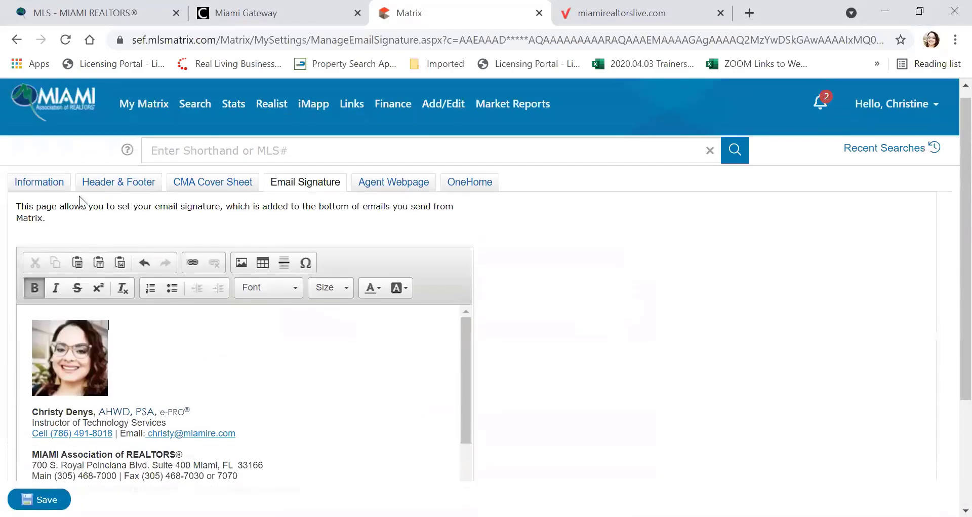
# Step: Replace the old email link with the agent's email address retyped as plain text
pyautogui.scroll(-5, 55, 281)
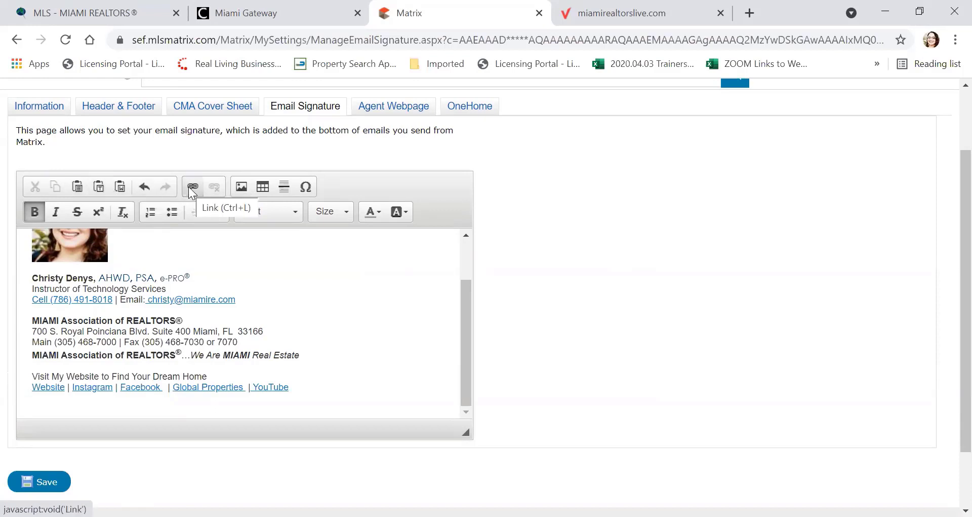
pyautogui.moveTo(236, 299); pyautogui.dragTo(144, 299)
pyautogui.press('Delete')
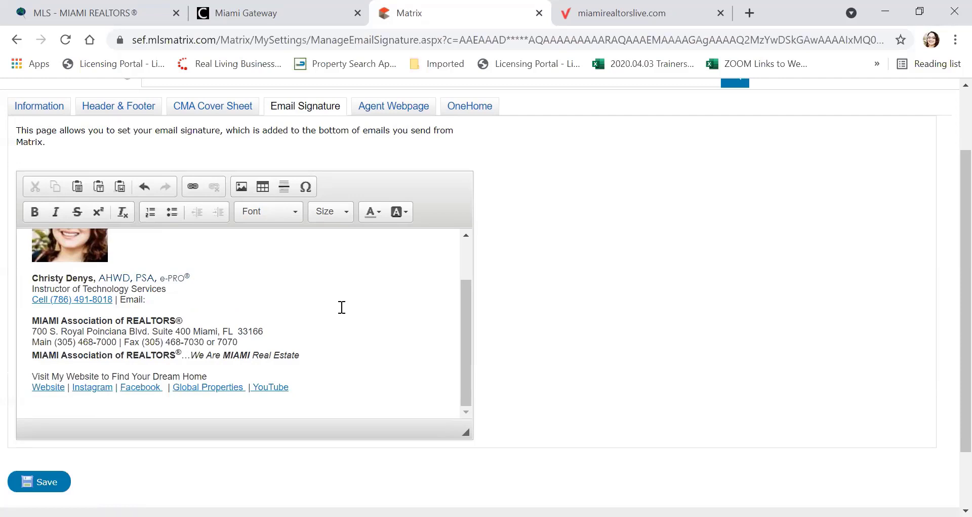
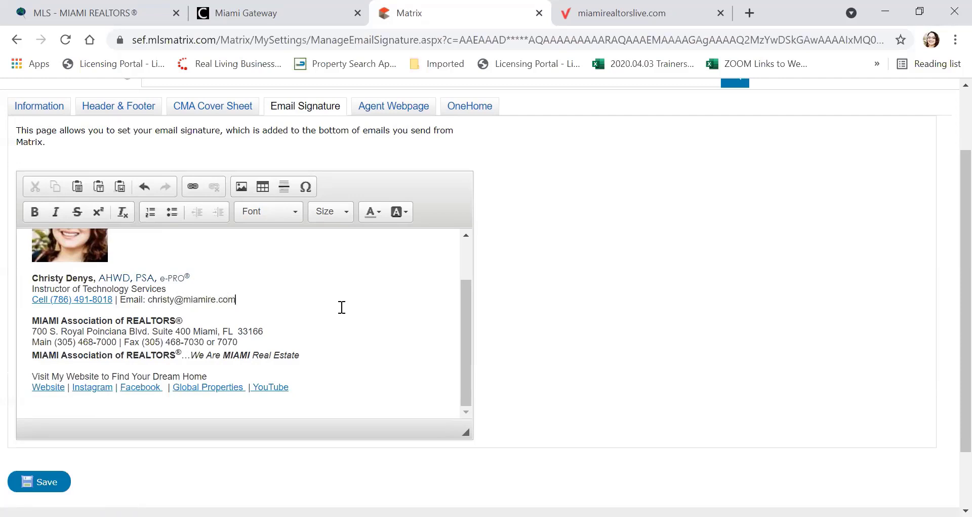
pyautogui.moveTo(147, 295); pyautogui.dragTo(237, 299)
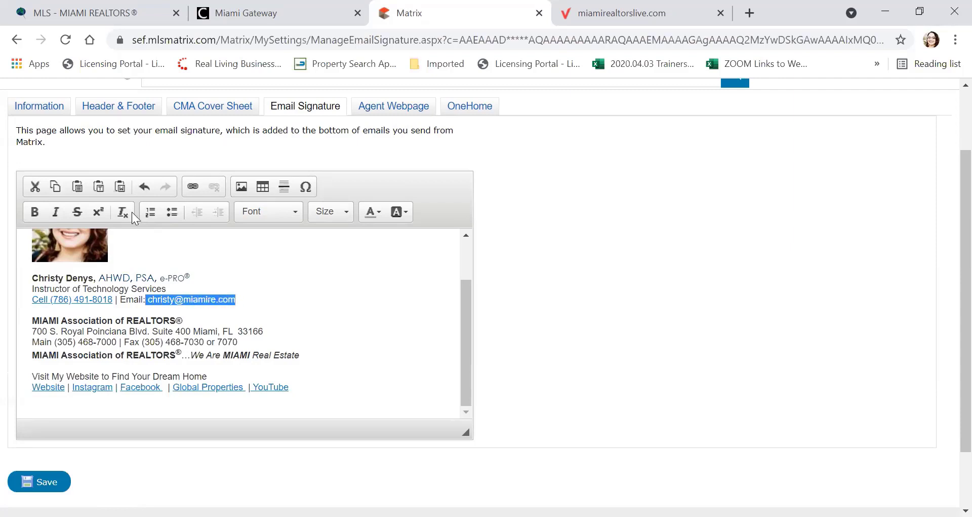
# Step: Make the retyped address an E-mail type link pointing to the agent's own email address
pyautogui.click(192, 186)
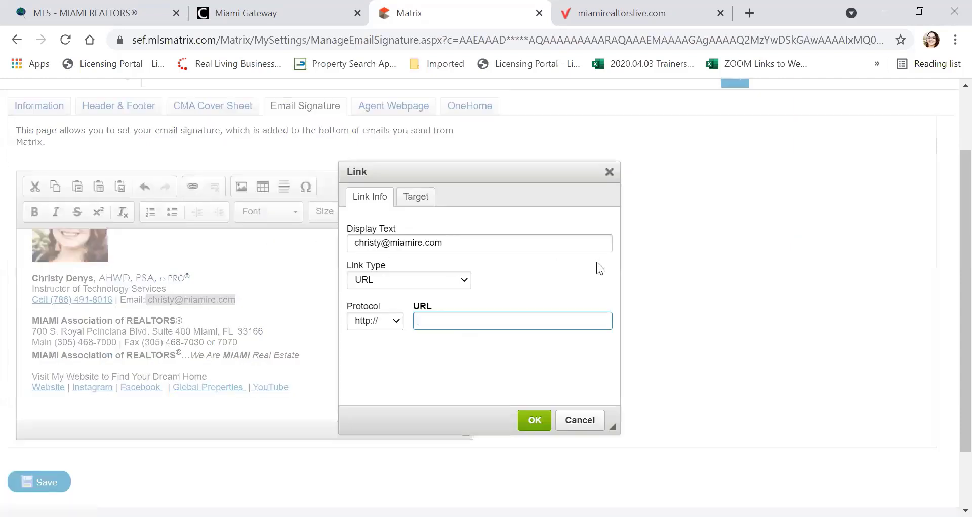
pyautogui.click(443, 282)
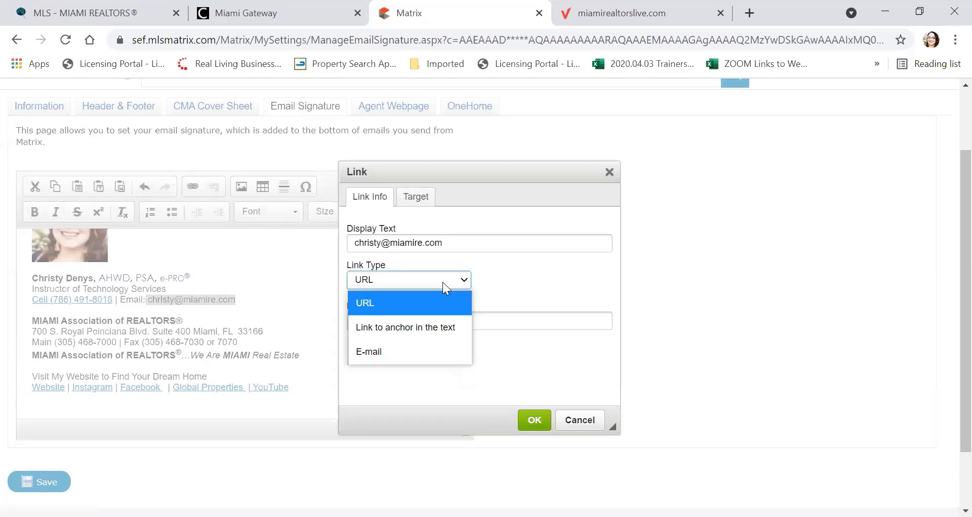
pyautogui.click(375, 347)
pyautogui.click(374, 308)
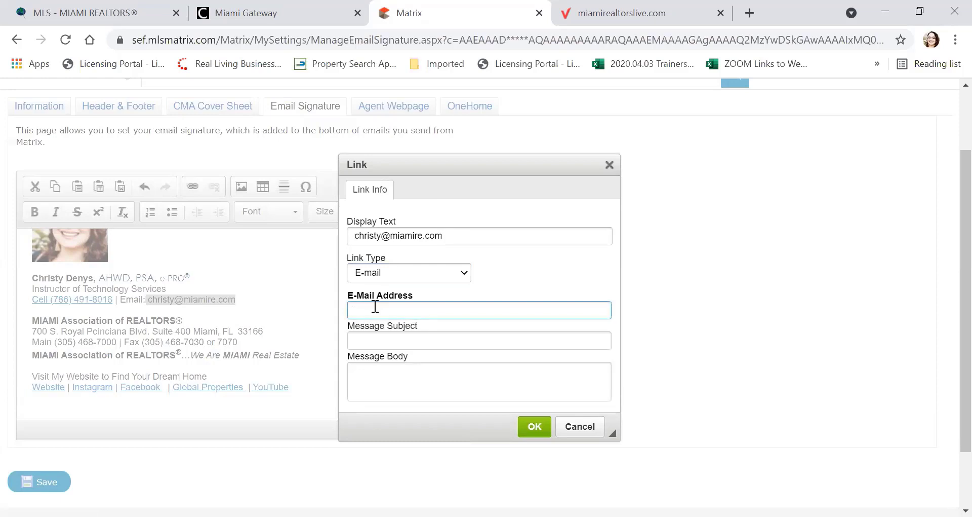
pyautogui.click(535, 430)
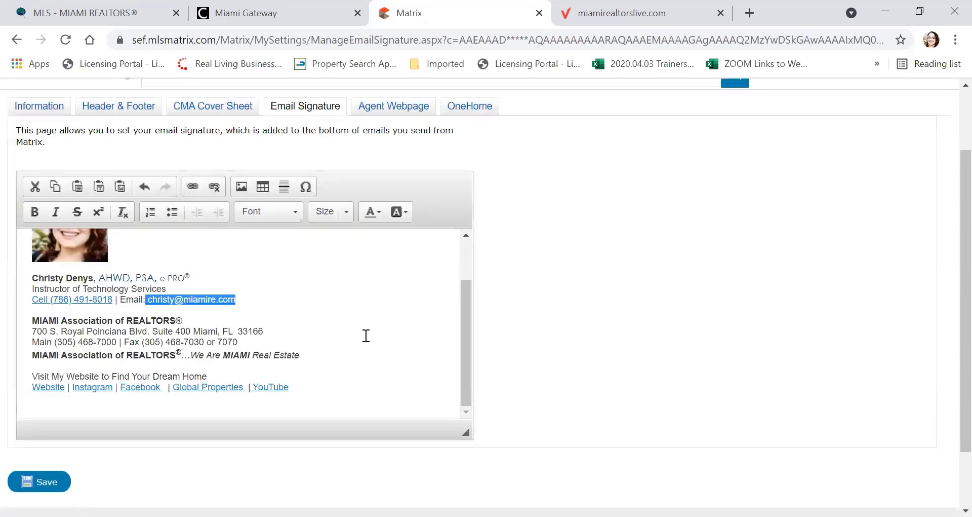
pyautogui.click(364, 334)
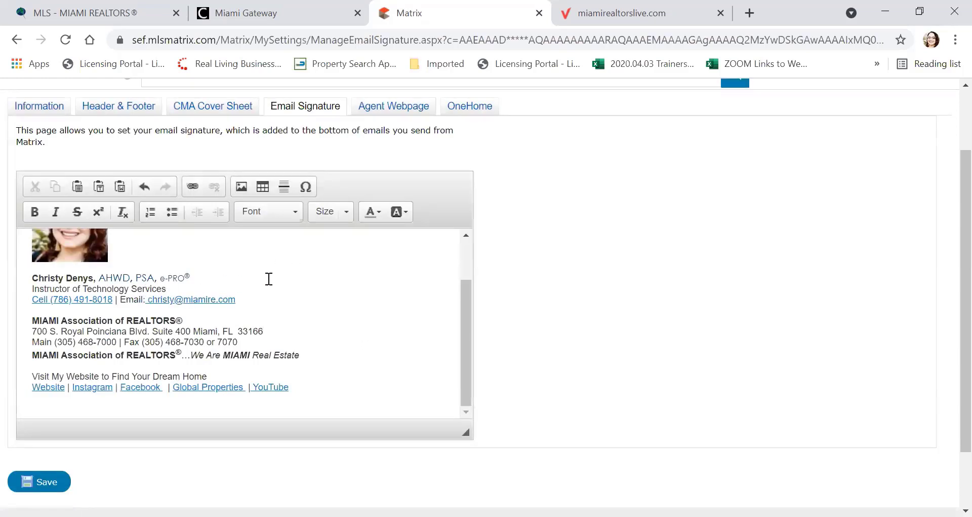
# Step: Delete the YouTube link at the end of the links line and type 'Youtube' instead
pyautogui.scroll(-2, 276, 288)
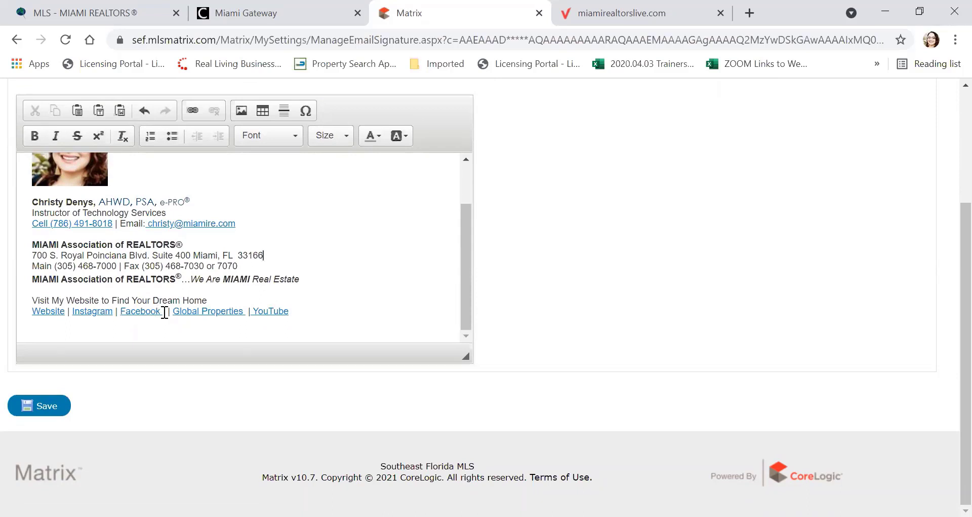
pyautogui.moveTo(294, 313)
pyautogui.mouseDown()
pyautogui.moveTo(254, 303)
pyautogui.moveTo(253, 311)
pyautogui.moveTo(292, 318)
pyautogui.mouseUp()
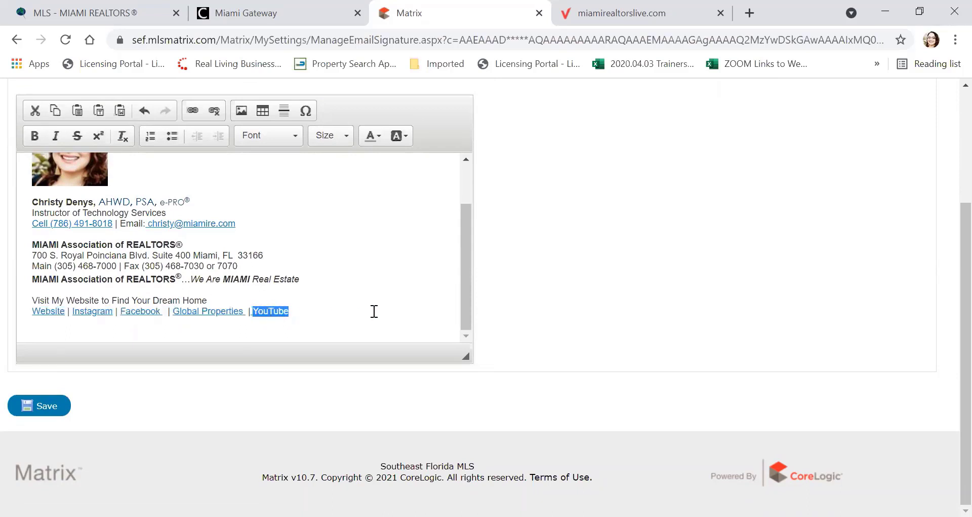
pyautogui.press('Delete')
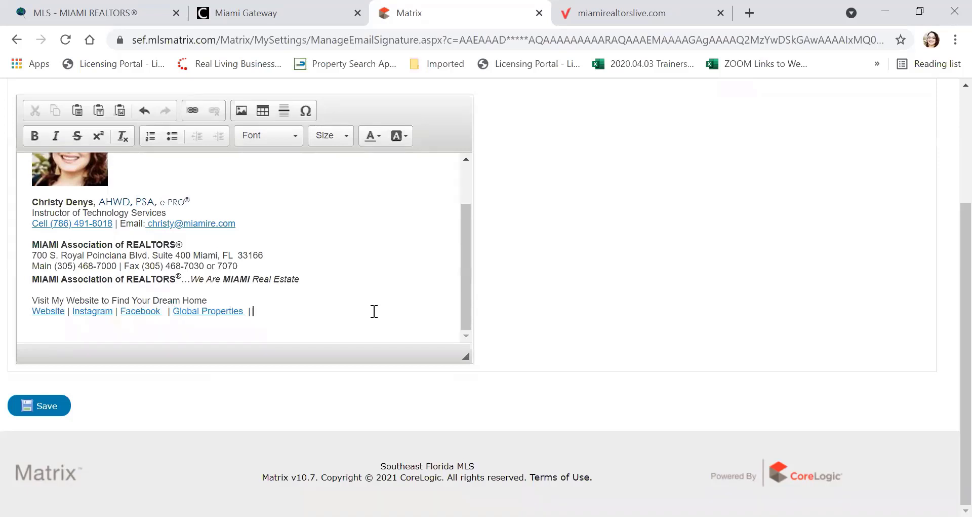
pyautogui.write('You')
pyautogui.write('tube')
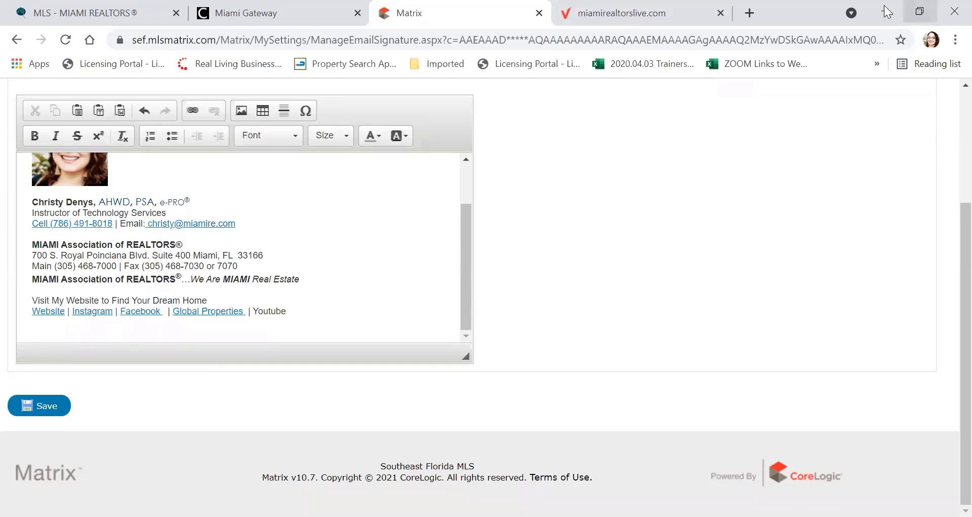
# Step: Go to youtube.com/miamitrainers in a new browser tab
pyautogui.click(749, 13)
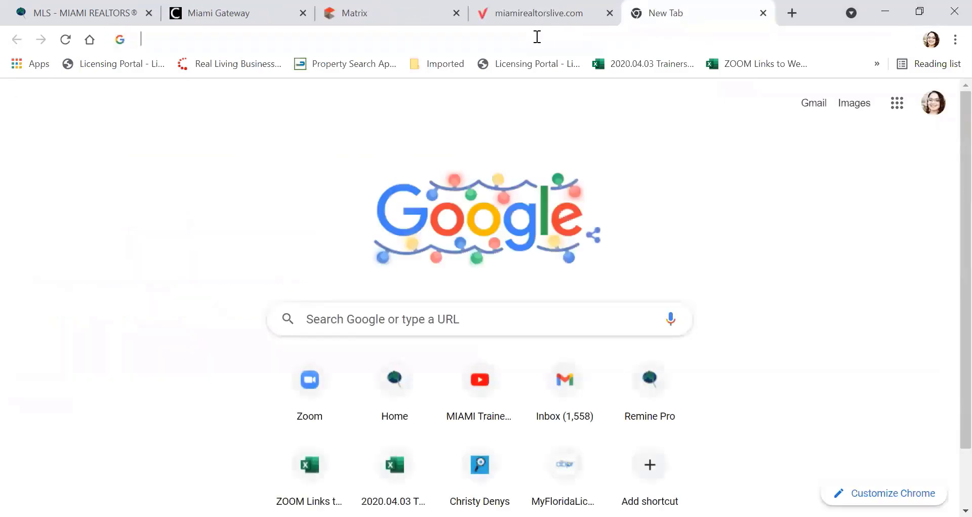
pyautogui.click(537, 37)
pyautogui.write('youtube.com/miamitrainers')
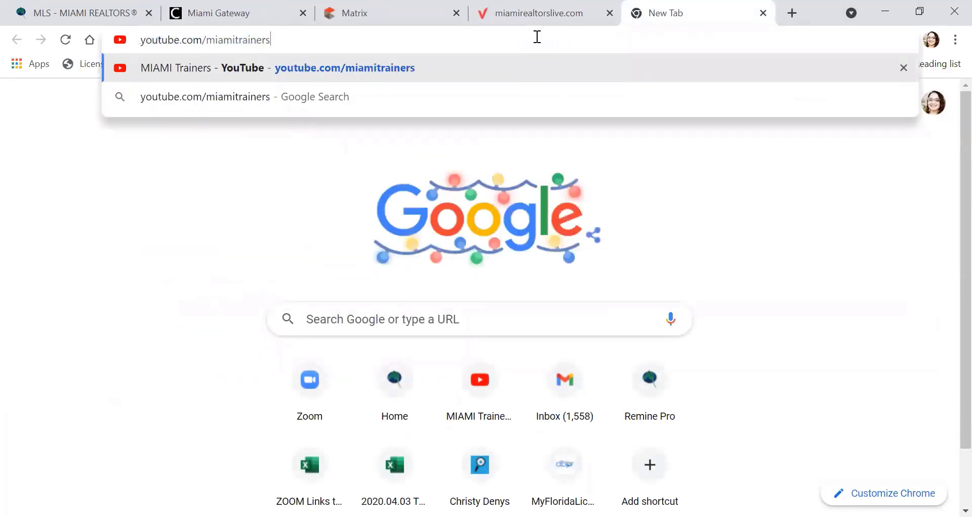
pyautogui.press('Return')
# Step: Copy the MIAMI Trainers channel address and pause the featured video
pyautogui.click(272, 36)
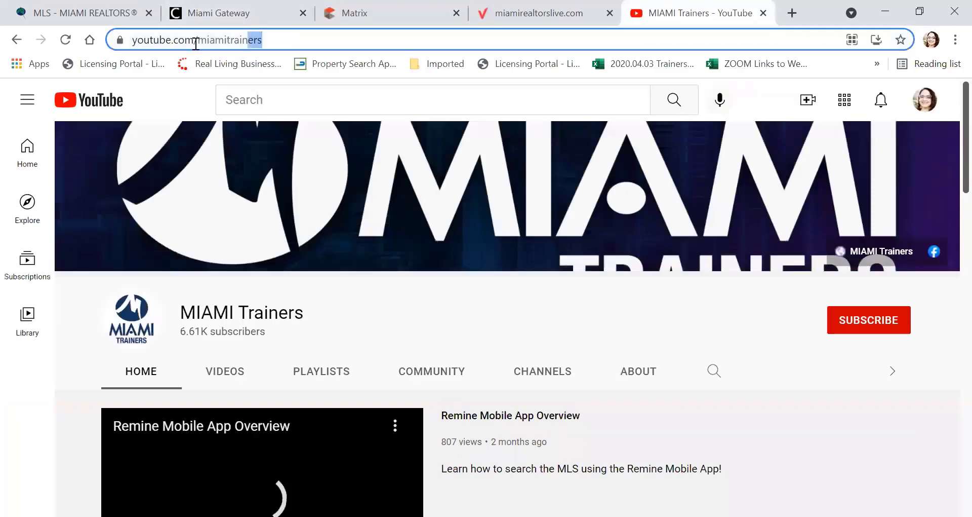
pyautogui.rightClick(171, 37)
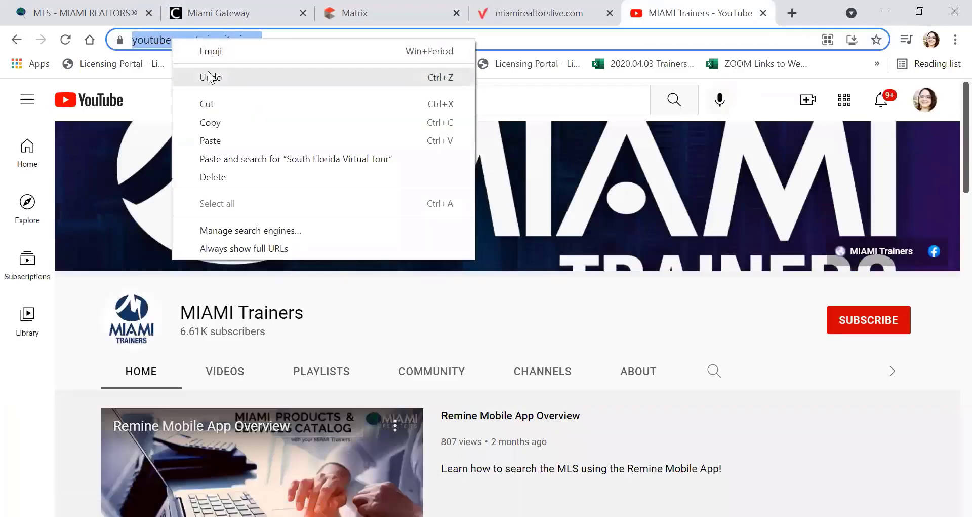
pyautogui.click(209, 127)
pyautogui.scroll(-3, 170, 332)
pyautogui.scroll(-2, 170, 332)
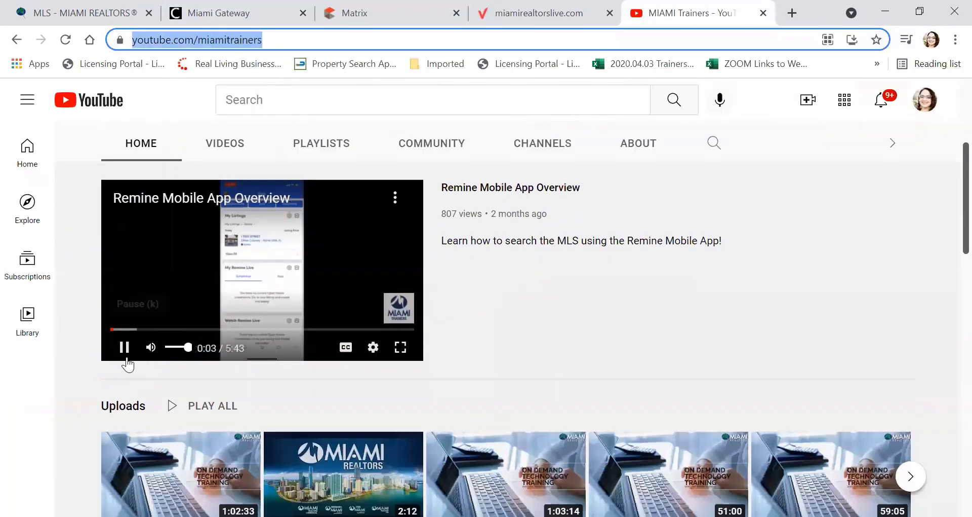
pyautogui.click(124, 347)
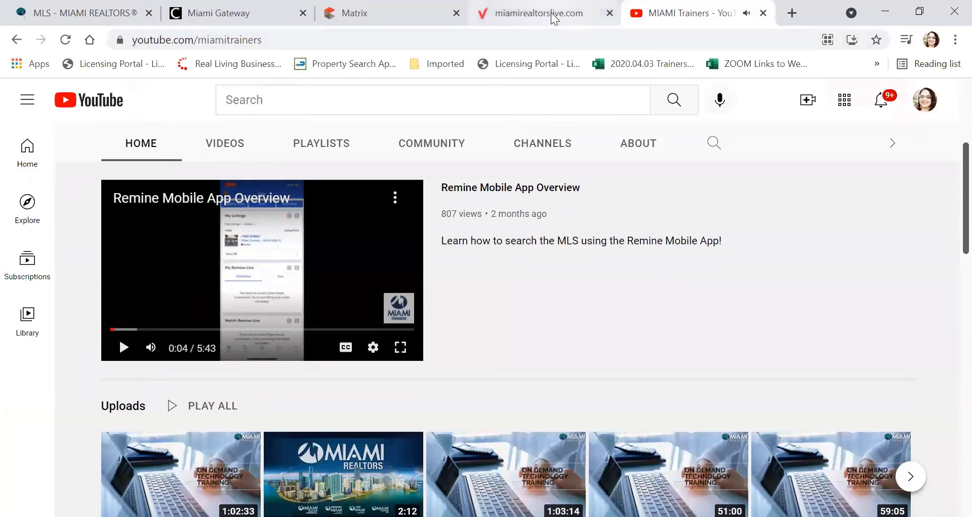
pyautogui.click(424, 15)
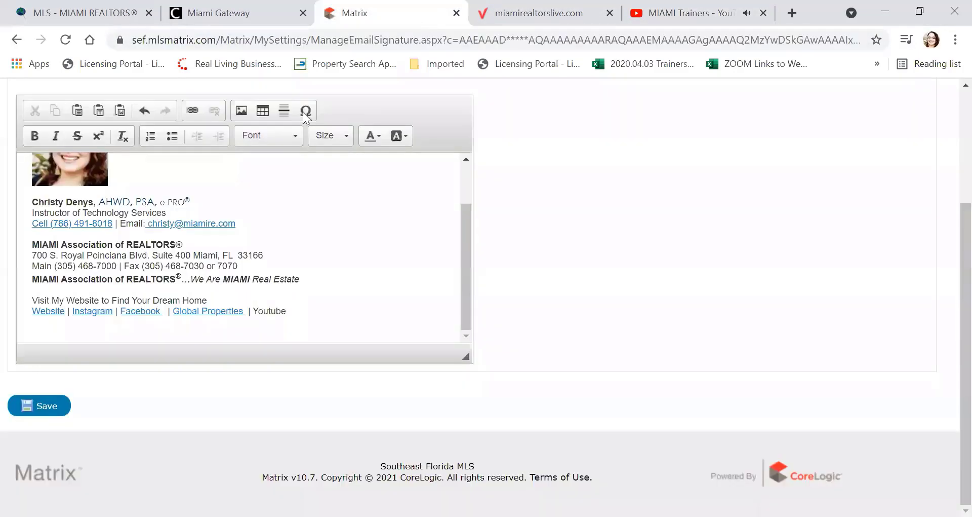
pyautogui.moveTo(288, 310); pyautogui.dragTo(255, 309)
pyautogui.click(194, 111)
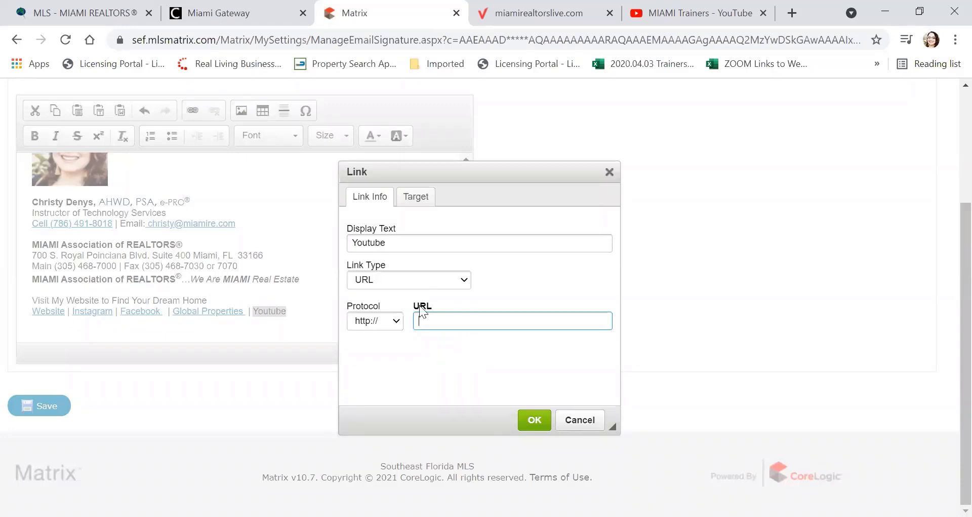
pyautogui.rightClick(433, 323)
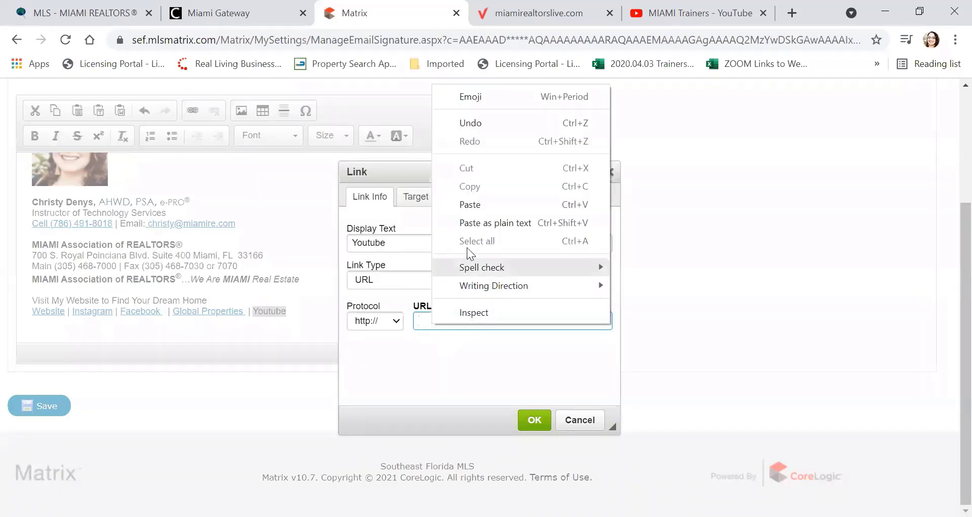
pyautogui.click(474, 205)
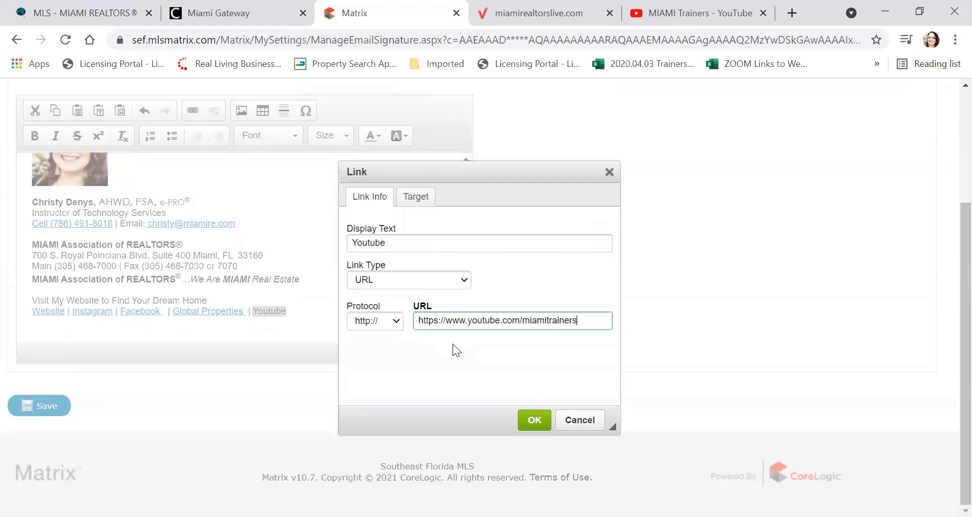
pyautogui.click(533, 420)
pyautogui.click(353, 292)
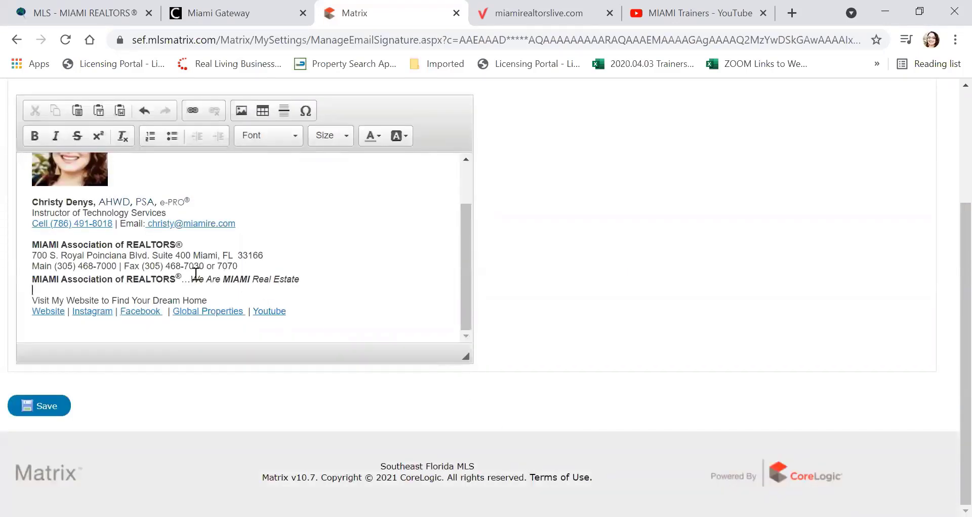
# Step: Select the ® after MIAMI Association of REALTORS, check the special characters, and save the signature
pyautogui.doubleClick(180, 245)
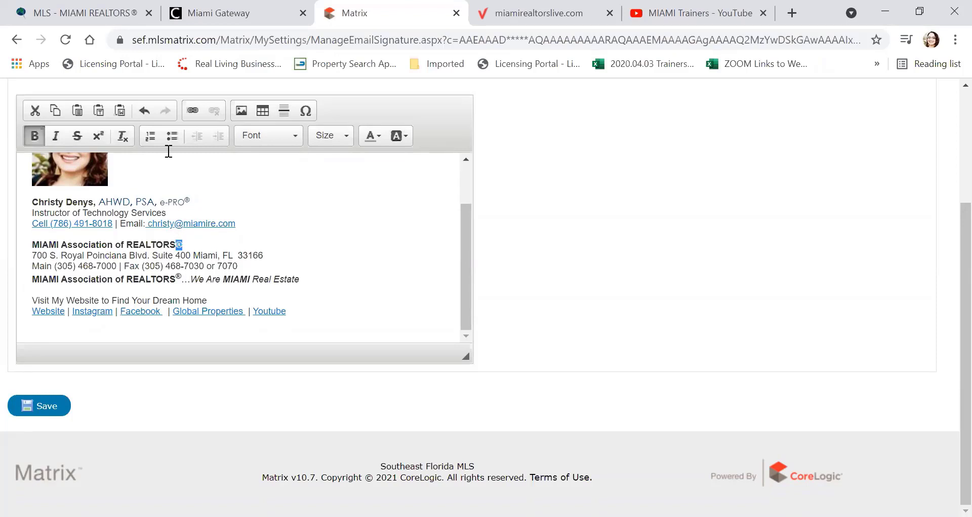
pyautogui.click(307, 111)
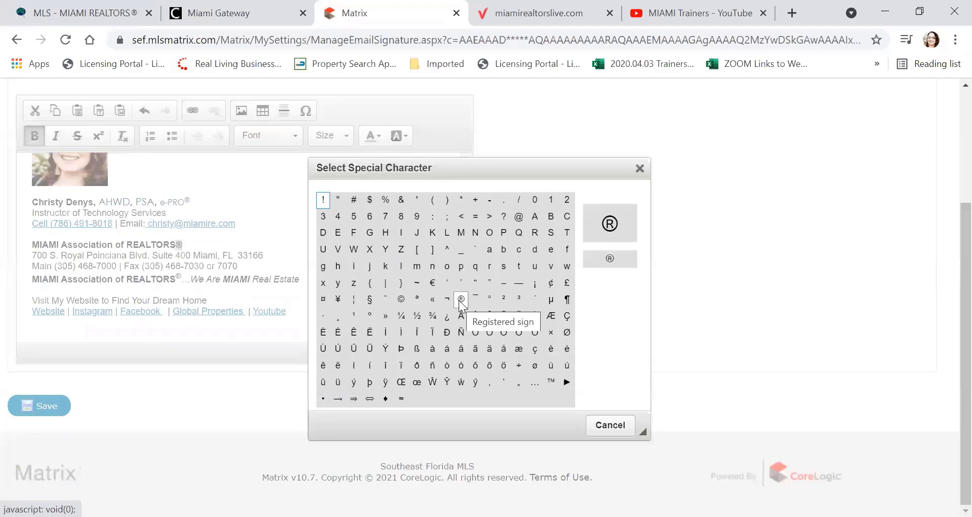
pyautogui.click(639, 167)
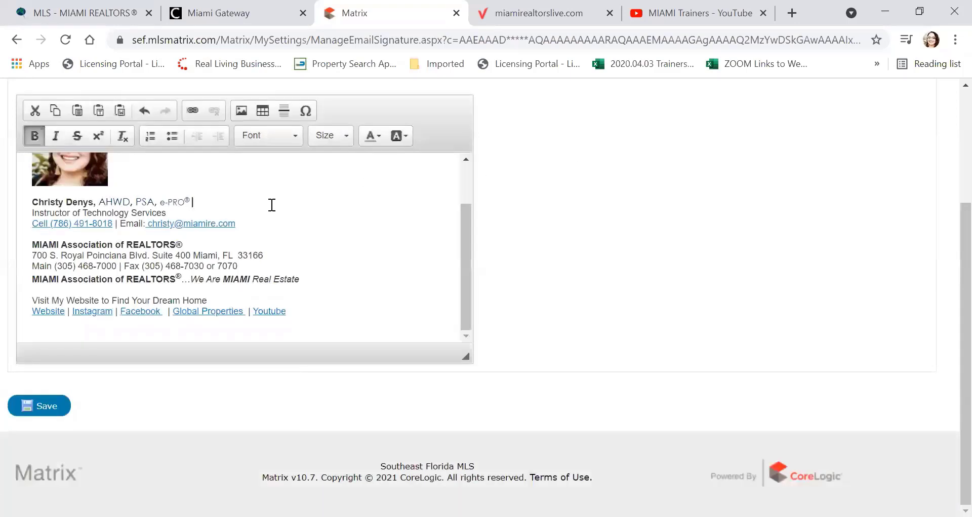
pyautogui.click(42, 409)
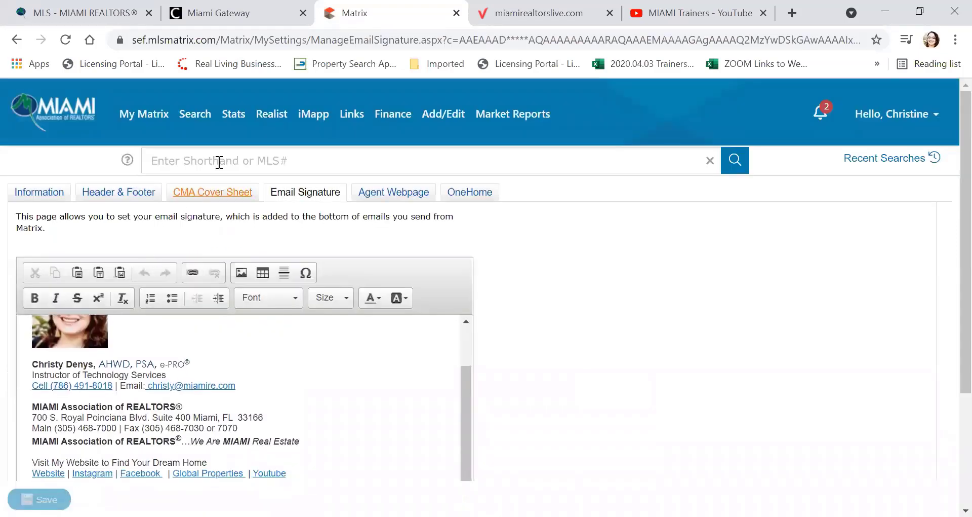
# Step: Open Agent Webpage settings, view the Homepage Content source, and place the cursor after 'concerns.'
pyautogui.click(387, 199)
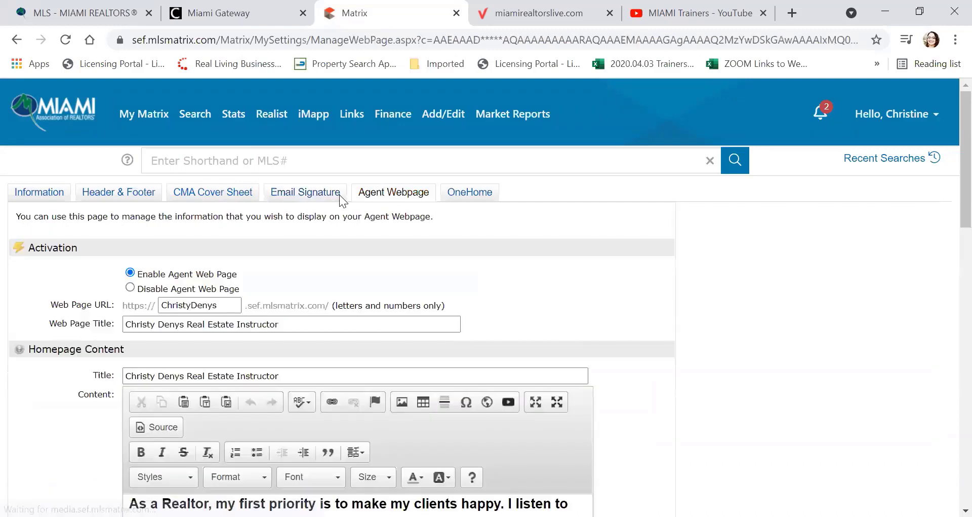
pyautogui.scroll(-2, 273, 202)
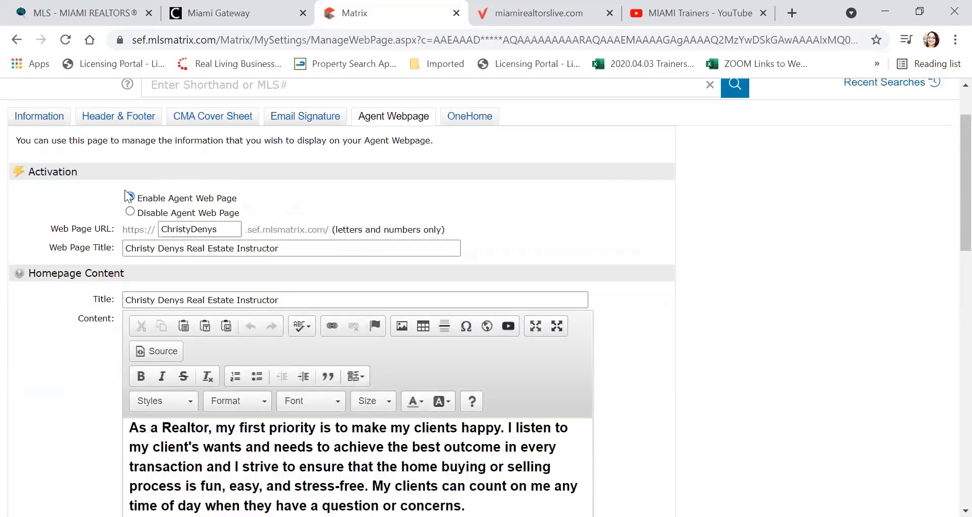
pyautogui.scroll(-2, 133, 202)
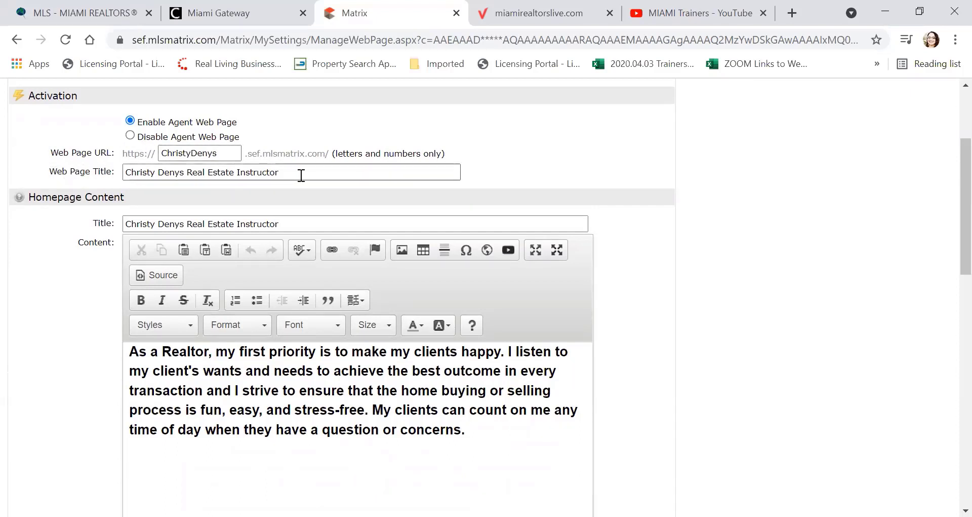
pyautogui.scroll(-1, 300, 174)
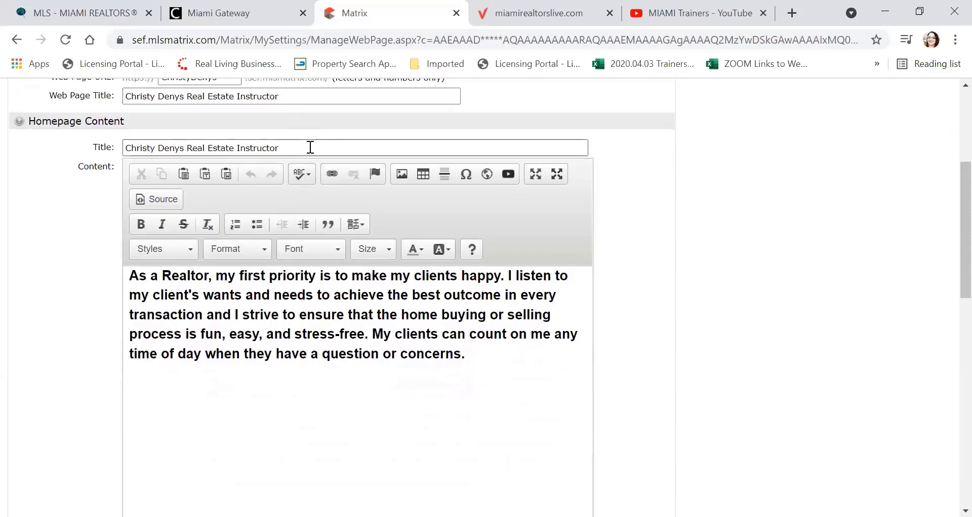
pyautogui.click(164, 199)
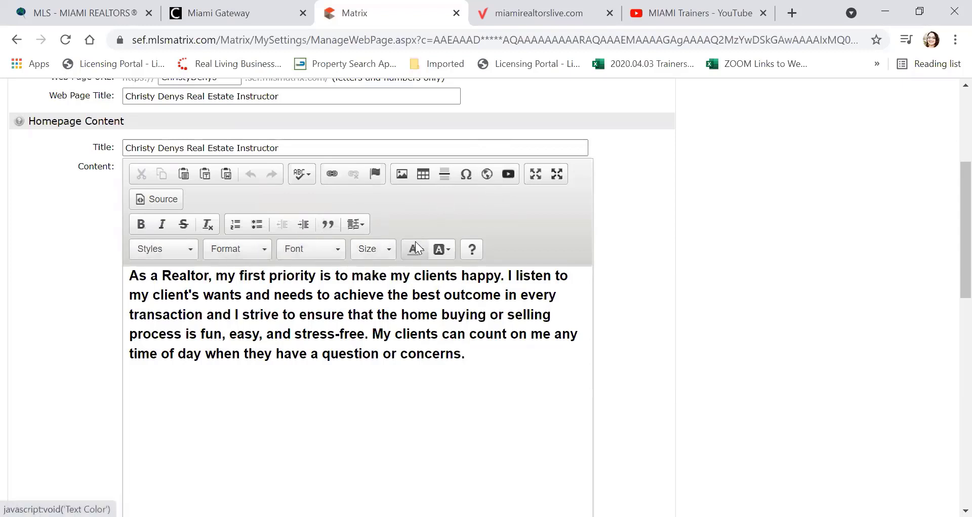
pyautogui.scroll(-1, 415, 241)
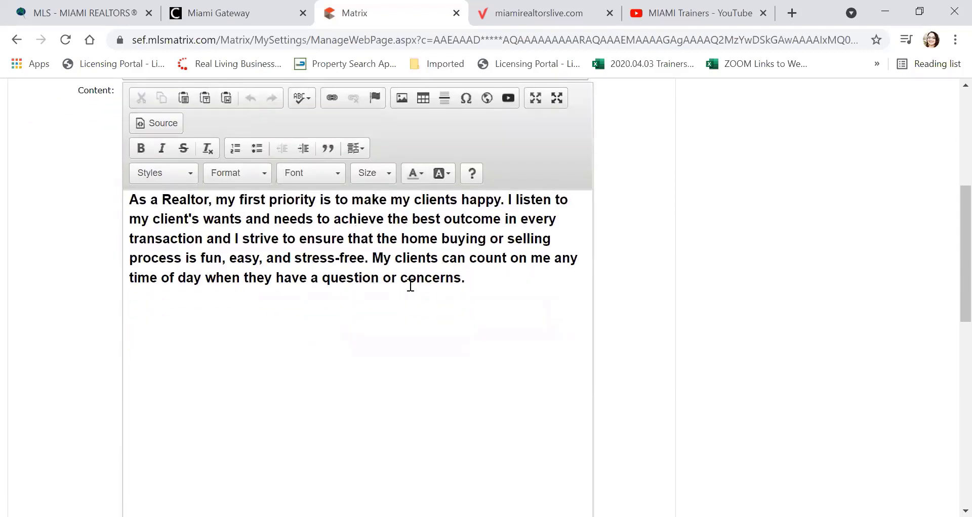
pyautogui.click(479, 277)
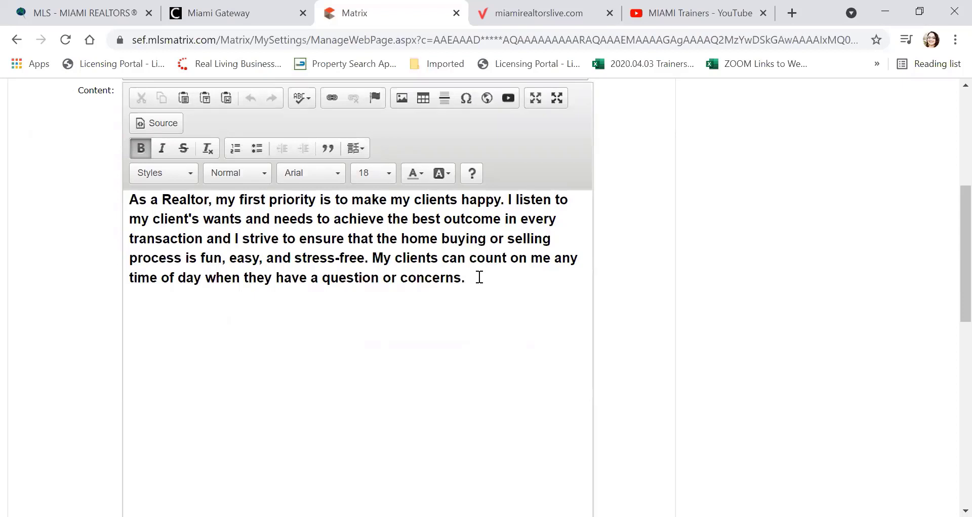
pyautogui.scroll(-3, 479, 277)
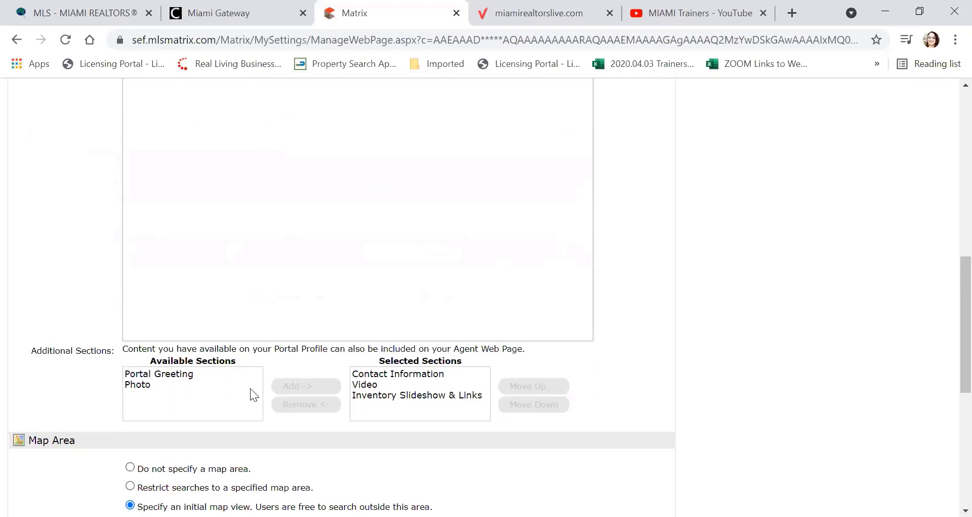
# Step: Remove Contact Information, Video and Inventory Slideshow & Links from the selected webpage sections
pyautogui.click(364, 375)
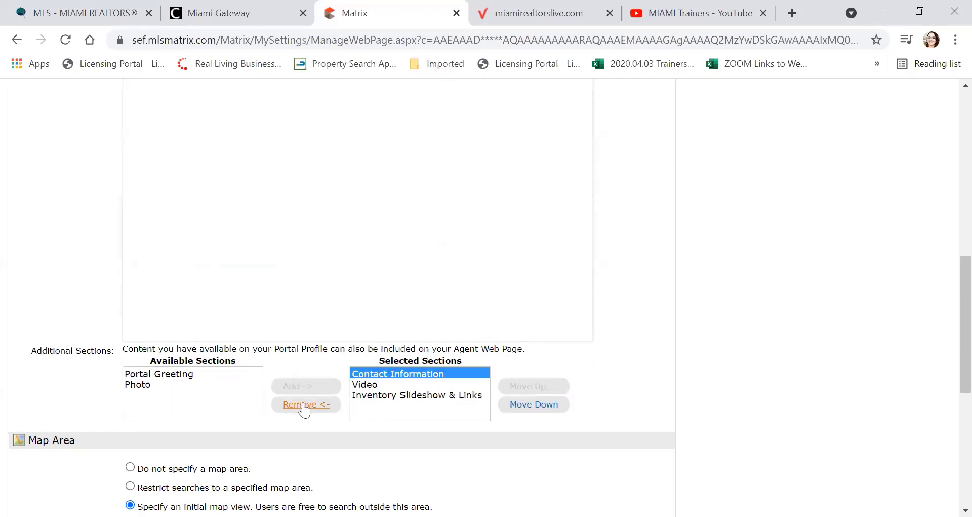
pyautogui.click(304, 405)
pyautogui.click(367, 376)
pyautogui.click(305, 406)
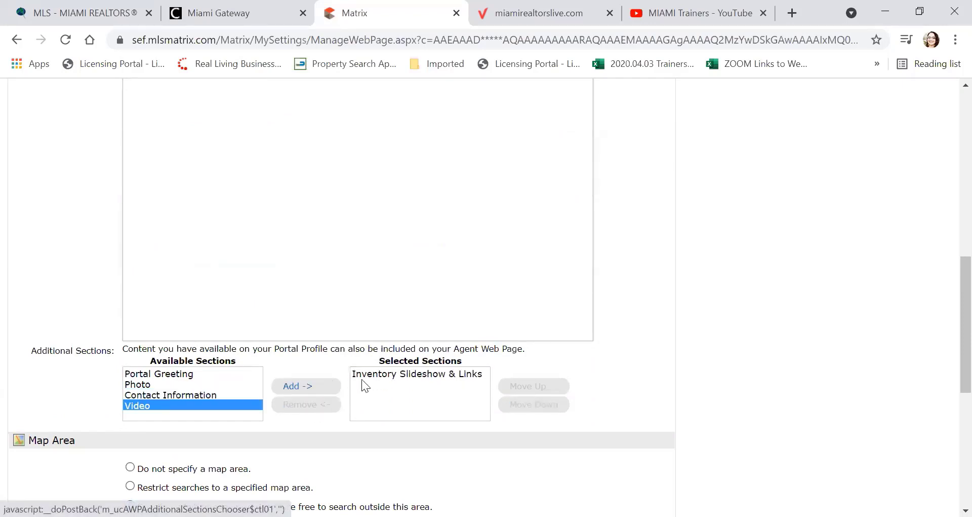
pyautogui.click(362, 382)
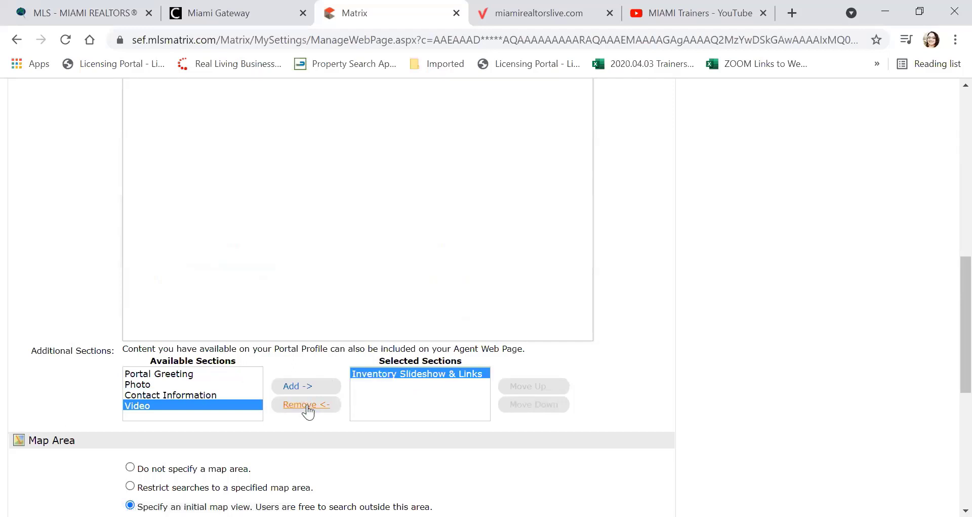
pyautogui.click(307, 405)
# Step: Add Photo, Contact Information, Video, then Inventory Slideshow & Links as selected sections
pyautogui.scroll(-2, 258, 363)
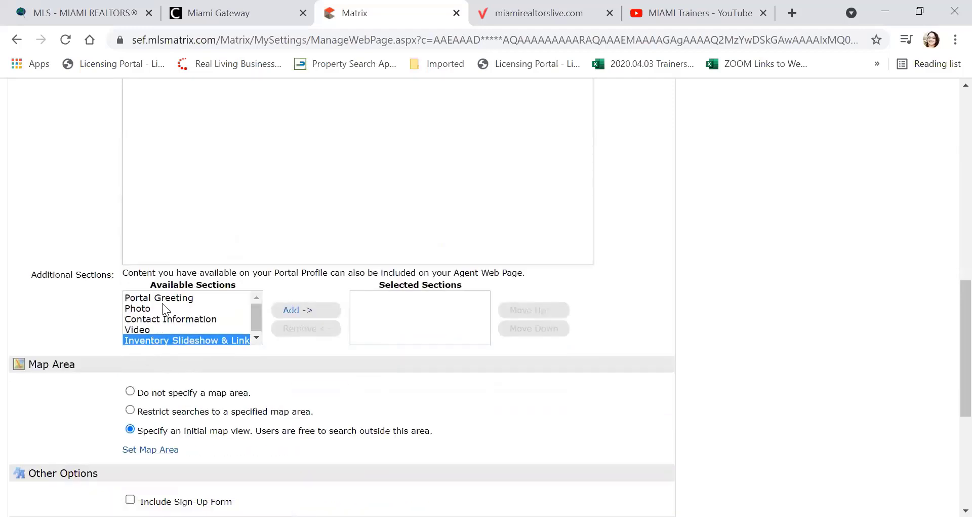
pyautogui.click(149, 309)
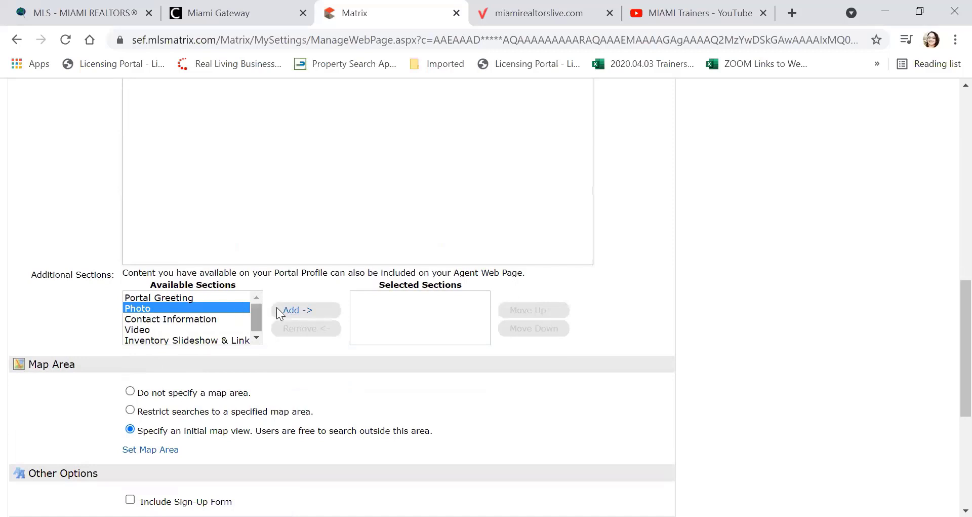
pyautogui.click(292, 309)
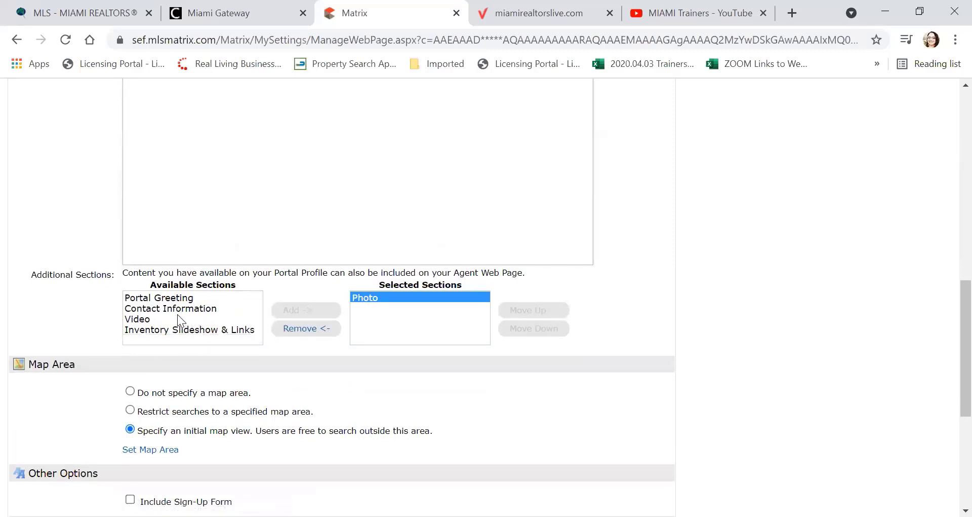
pyautogui.click(179, 309)
pyautogui.click(293, 310)
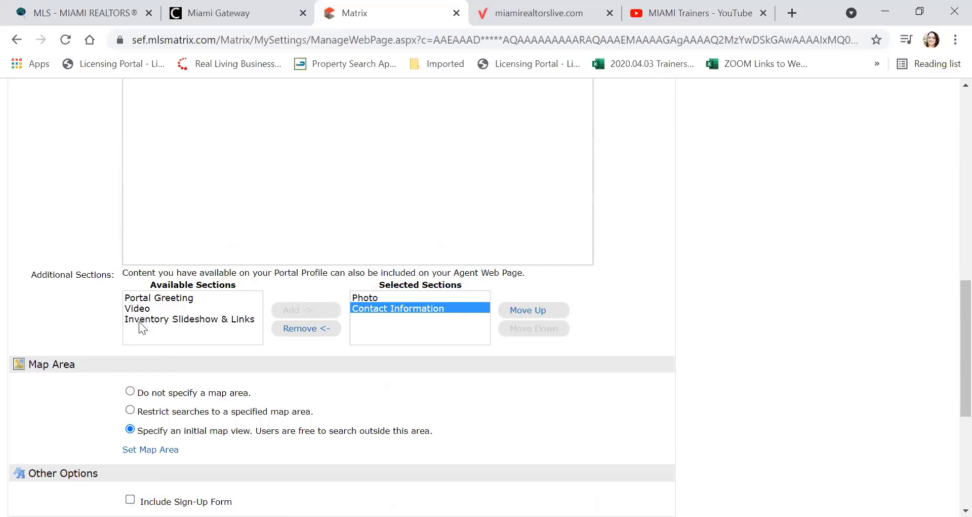
pyautogui.click(216, 317)
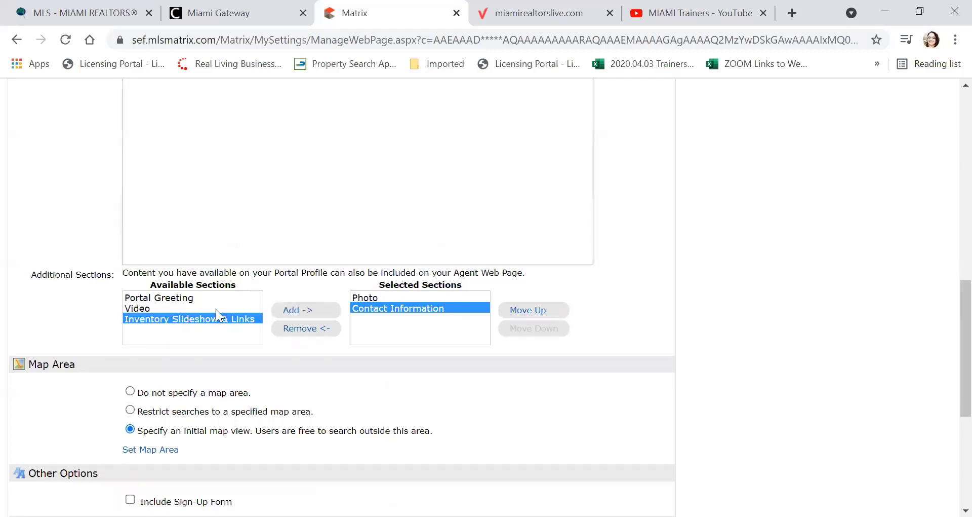
pyautogui.click(131, 309)
pyautogui.click(298, 310)
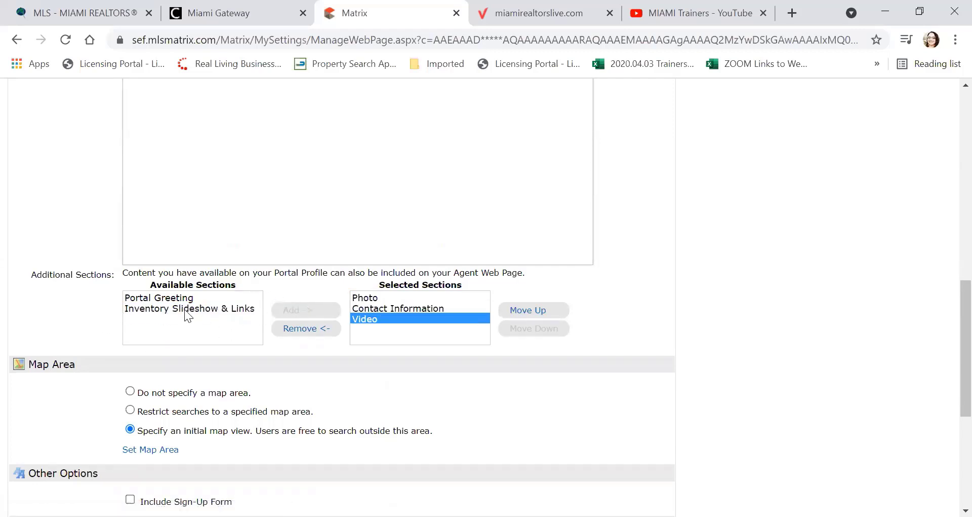
pyautogui.click(237, 310)
pyautogui.click(304, 311)
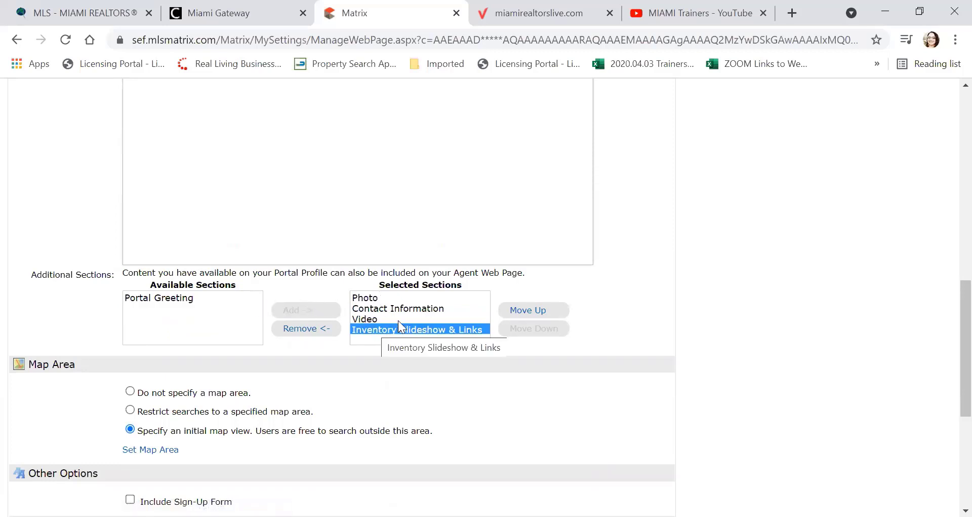
# Step: Move Inventory Slideshow & Links up two places so it sits directly below Photo
pyautogui.click(537, 312)
pyautogui.click(539, 314)
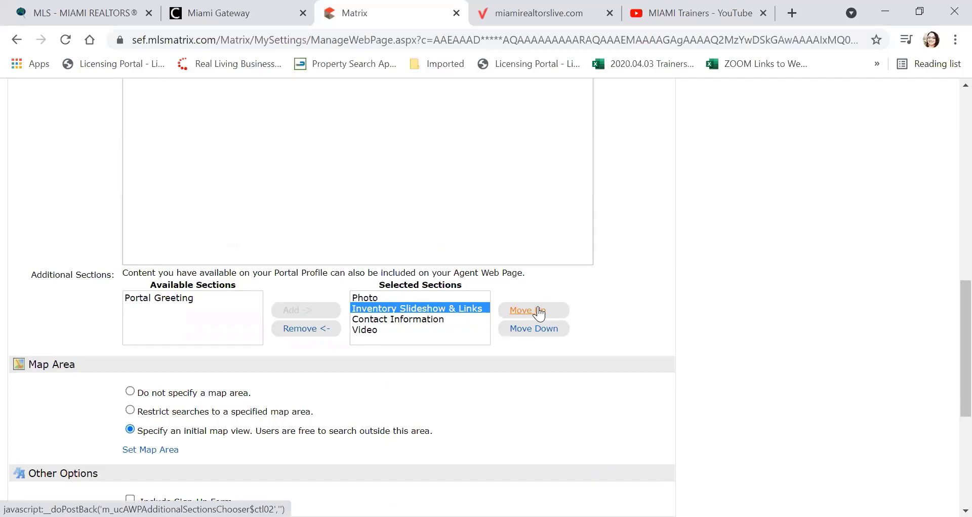
pyautogui.scroll(-3, 592, 298)
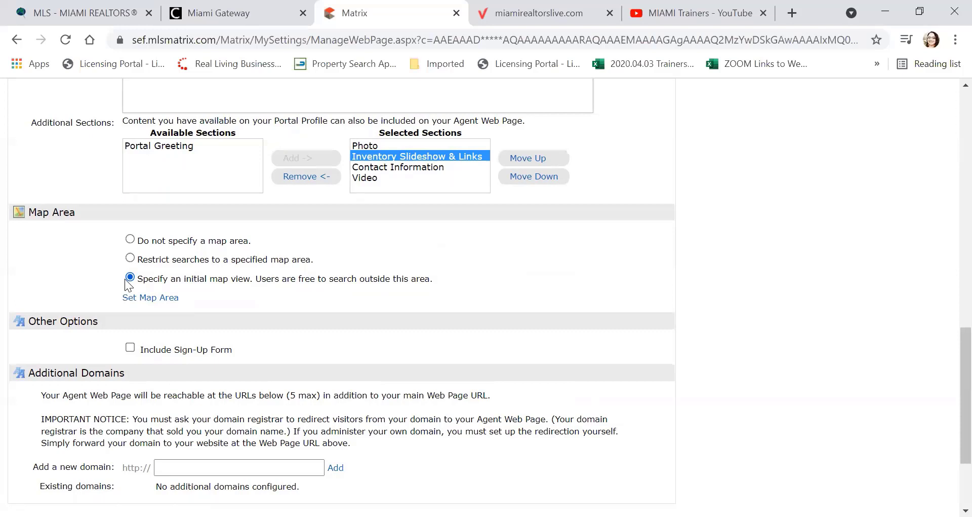
# Step: Frame the agent web page's initial map view on Miami and Kendall, Doral to Cutler Bay, and save it
pyautogui.click(150, 299)
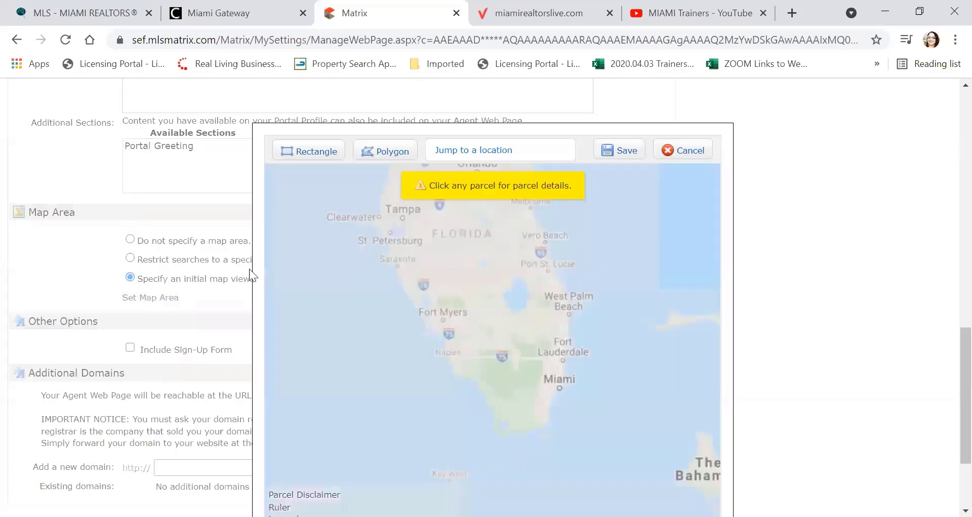
pyautogui.scroll(5, 488, 276)
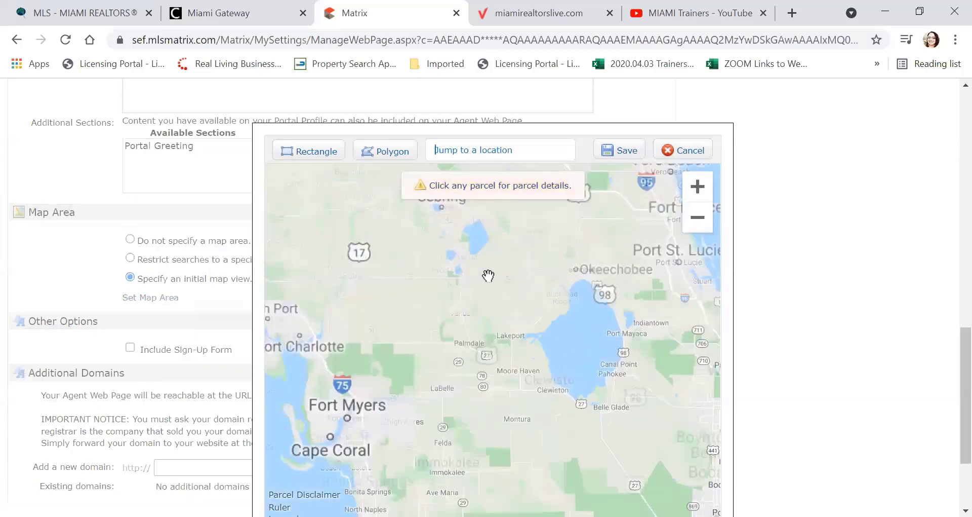
pyautogui.moveTo(460, 242); pyautogui.dragTo(444, 226)
pyautogui.moveTo(626, 374); pyautogui.dragTo(534, 173)
pyautogui.moveTo(560, 409); pyautogui.dragTo(552, 177)
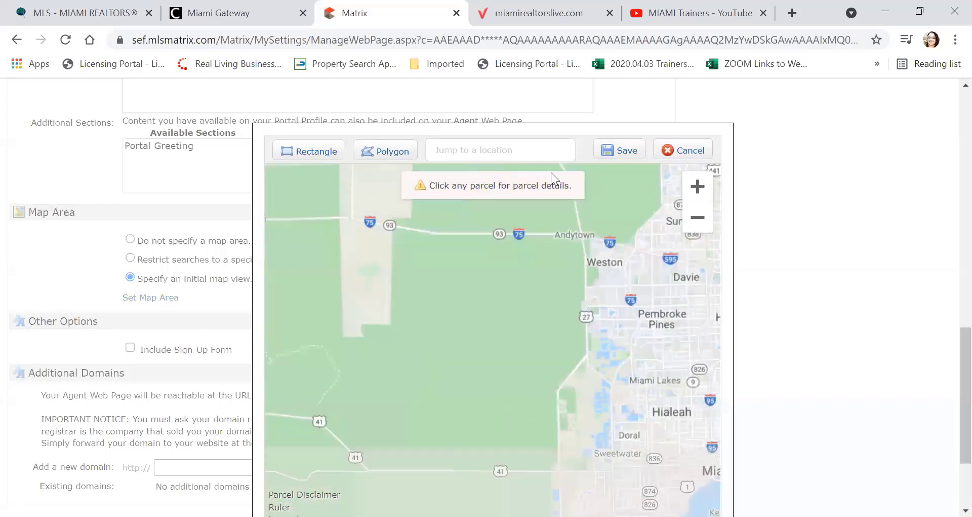
pyautogui.moveTo(615, 370); pyautogui.dragTo(499, 259)
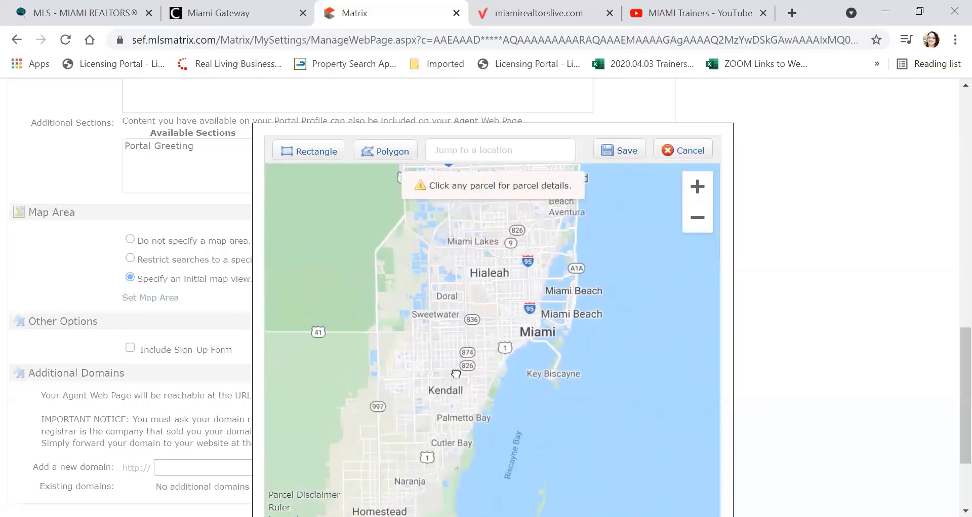
pyautogui.moveTo(491, 369); pyautogui.dragTo(499, 322)
pyautogui.scroll(1, 487, 329)
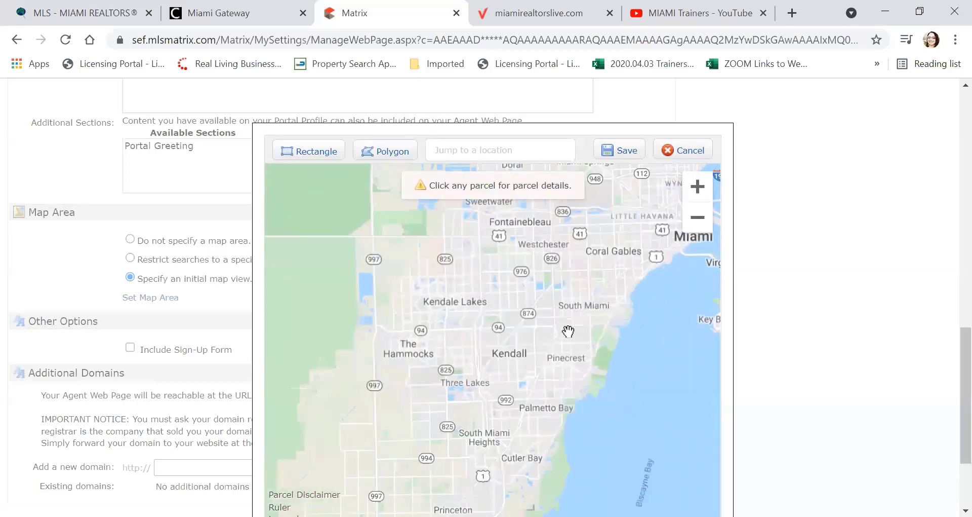
pyautogui.moveTo(569, 330); pyautogui.dragTo(558, 386)
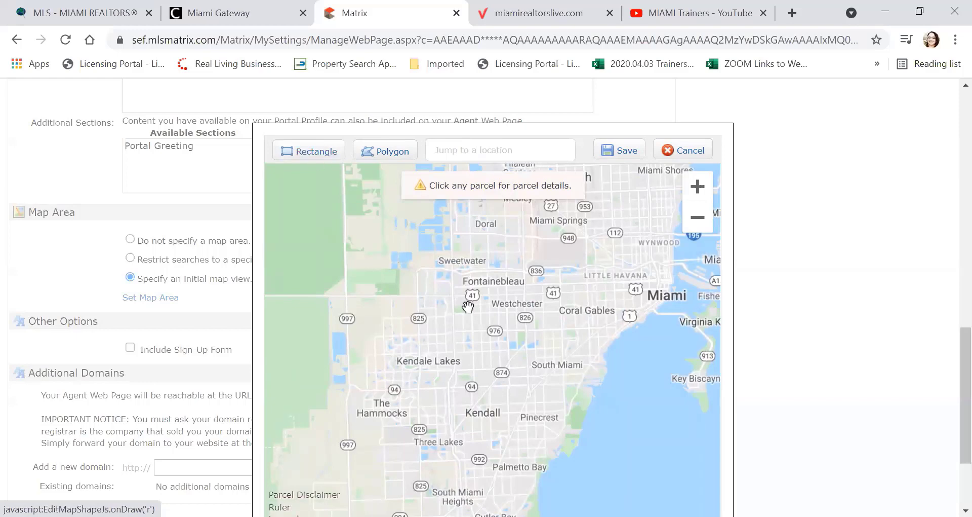
pyautogui.click(627, 151)
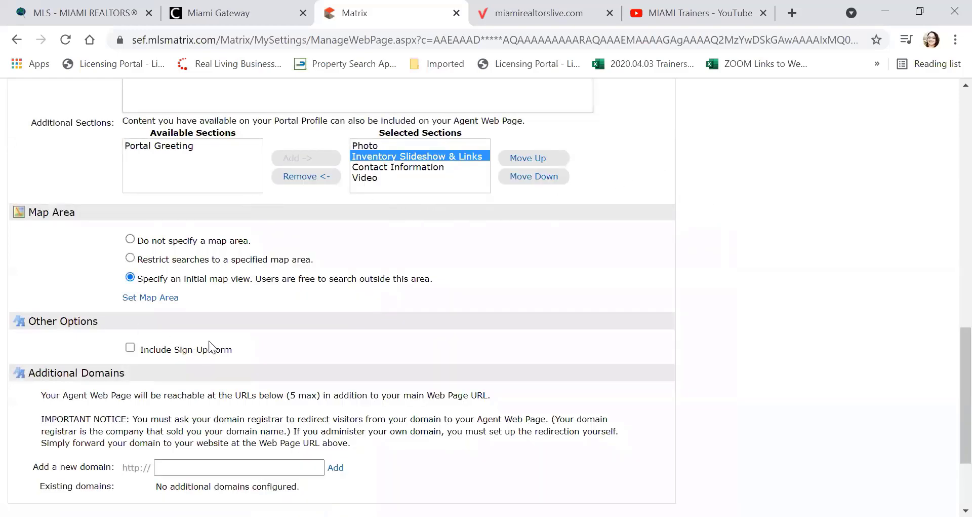
# Step: Save the Agent Webpage settings without adding any extra domain
pyautogui.scroll(-3, 317, 264)
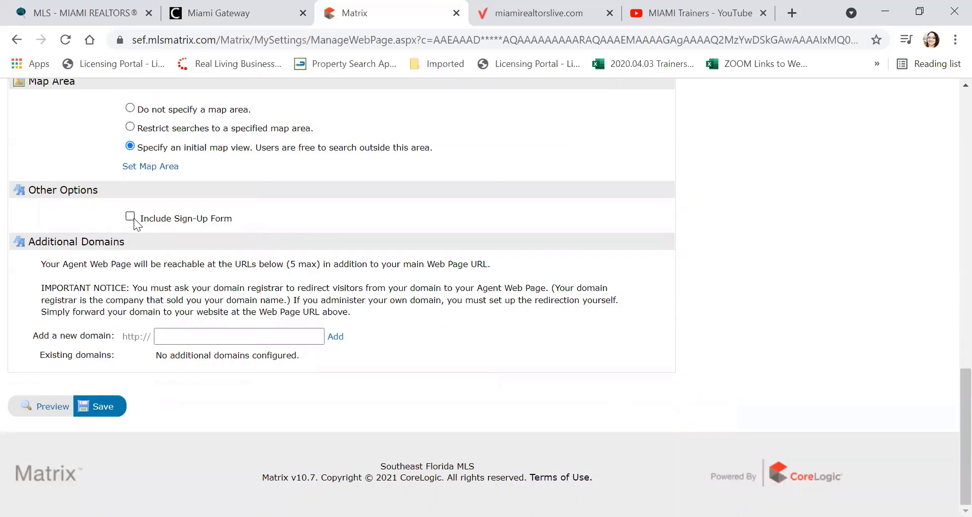
pyautogui.click(169, 336)
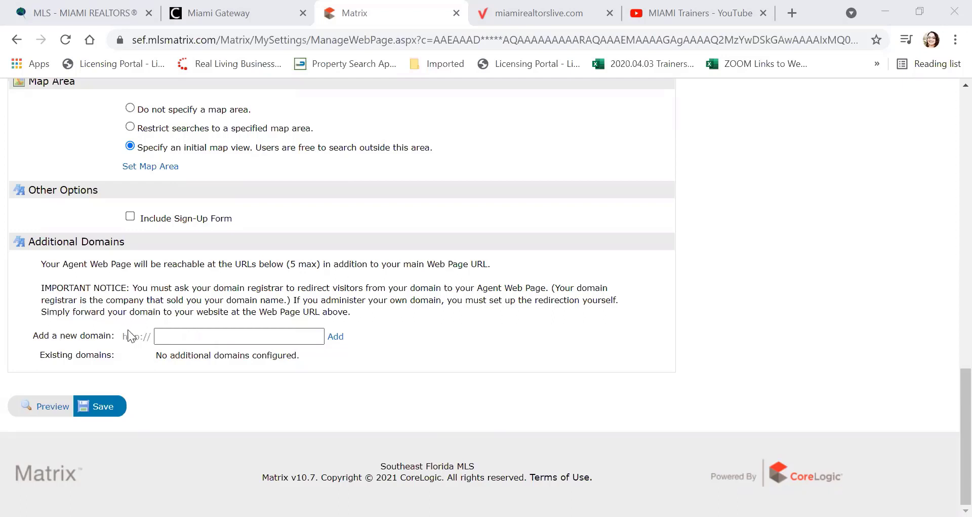
pyautogui.click(107, 406)
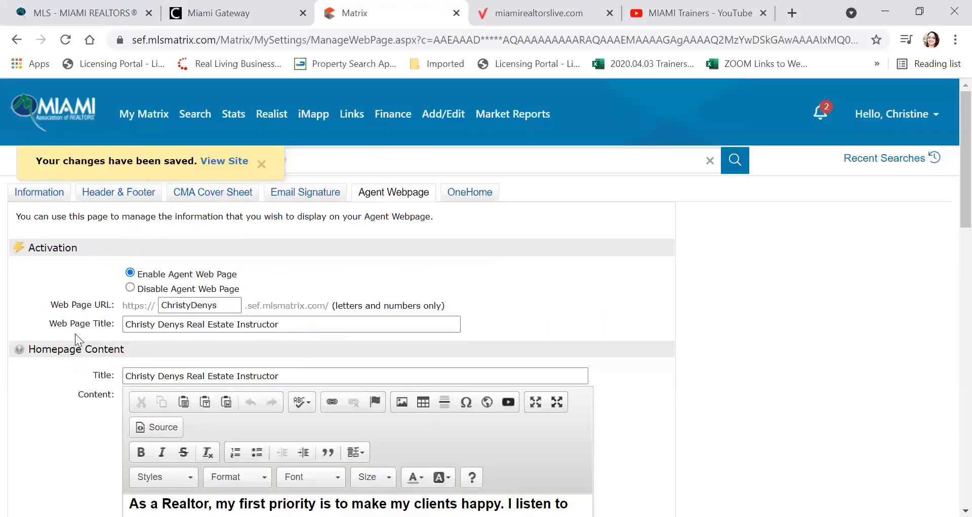
pyautogui.scroll(-10, 74, 334)
pyautogui.scroll(-5, 74, 333)
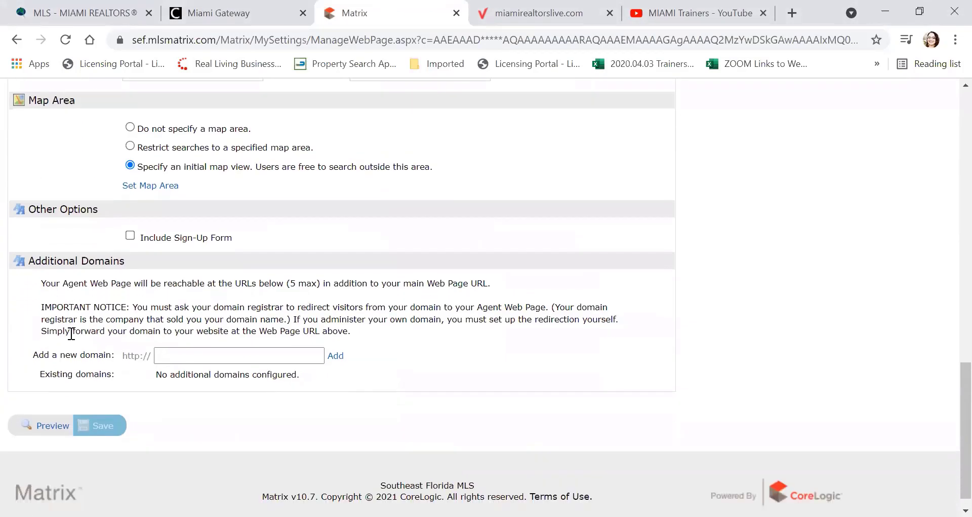
pyautogui.click(41, 404)
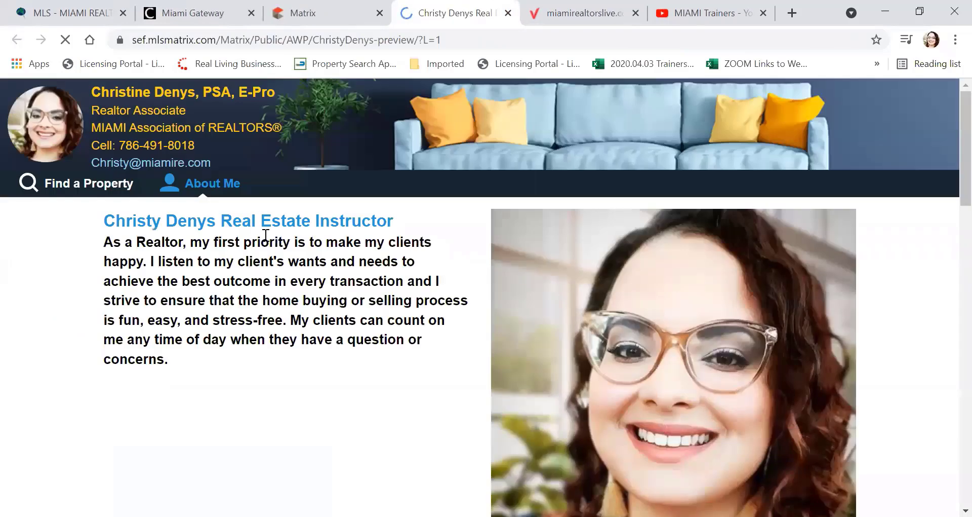
pyautogui.scroll(-6, 275, 232)
pyautogui.scroll(-10, 275, 232)
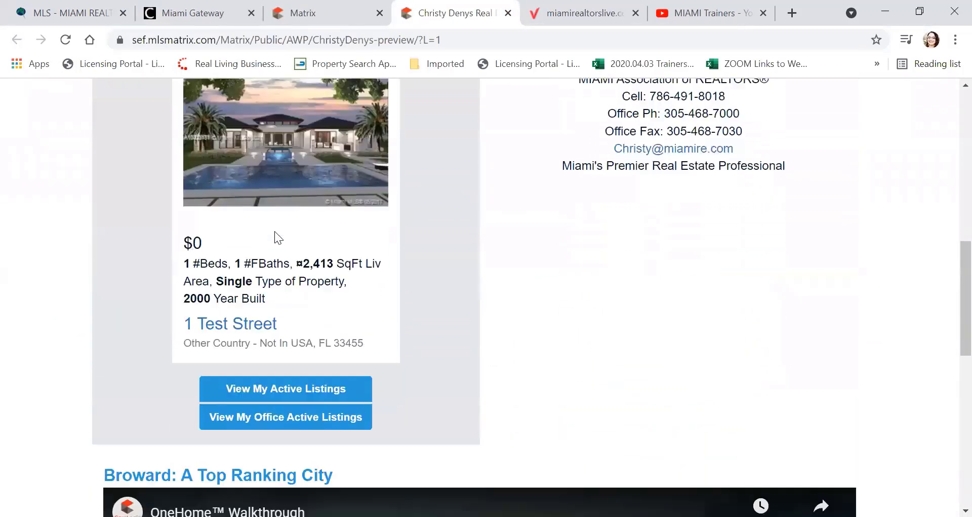
pyautogui.scroll(-5, 276, 239)
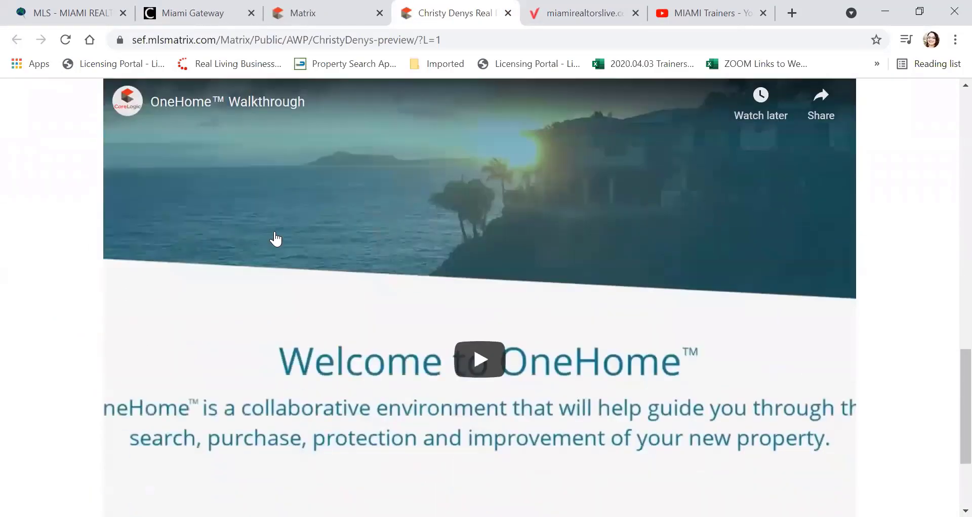
pyautogui.scroll(9, 276, 239)
pyautogui.scroll(12, 276, 238)
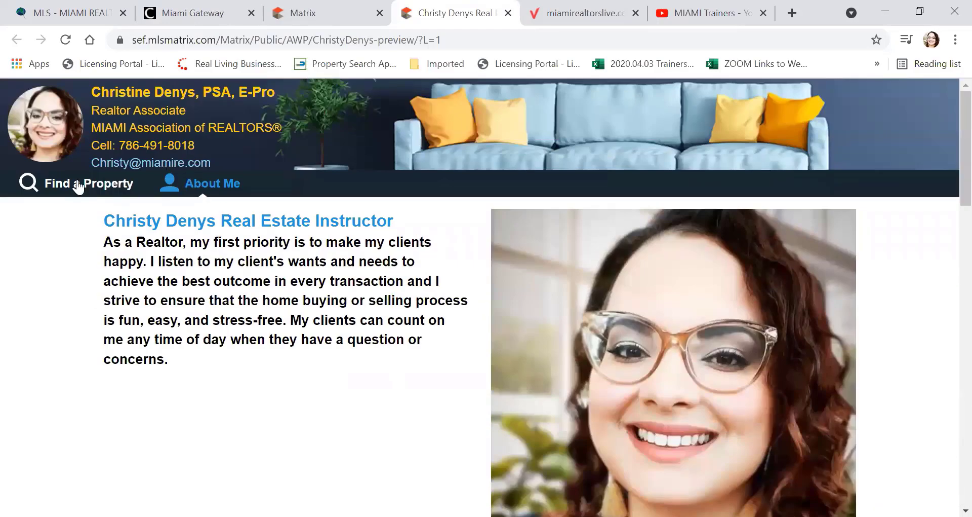
pyautogui.click(77, 182)
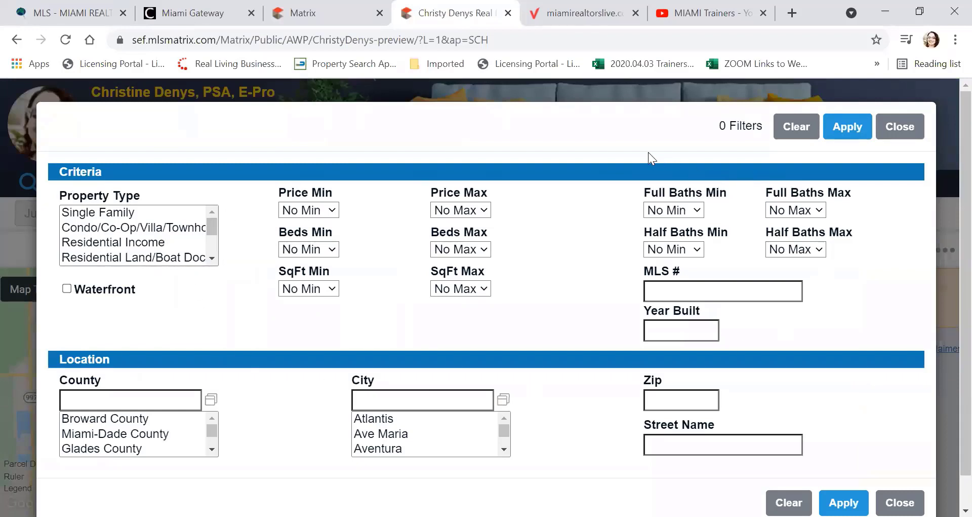
pyautogui.click(794, 128)
pyautogui.click(888, 128)
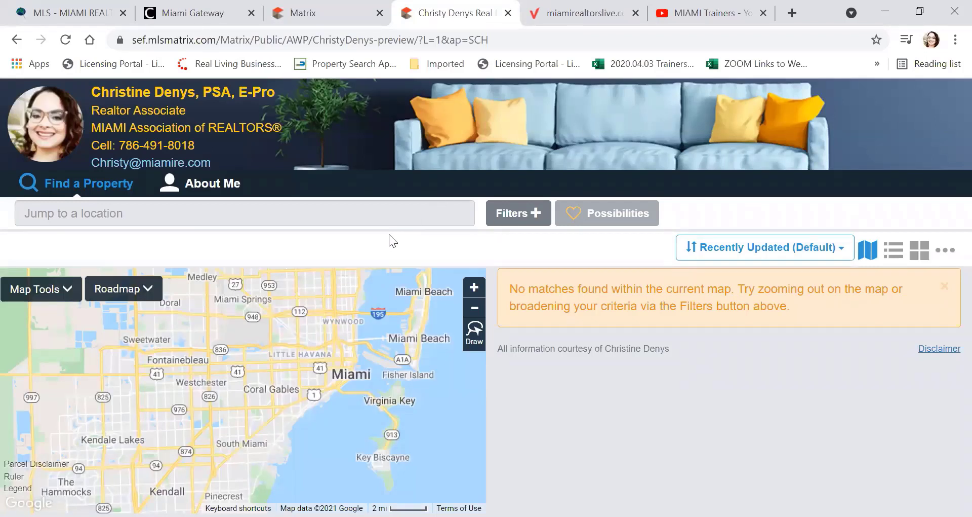
pyautogui.click(509, 15)
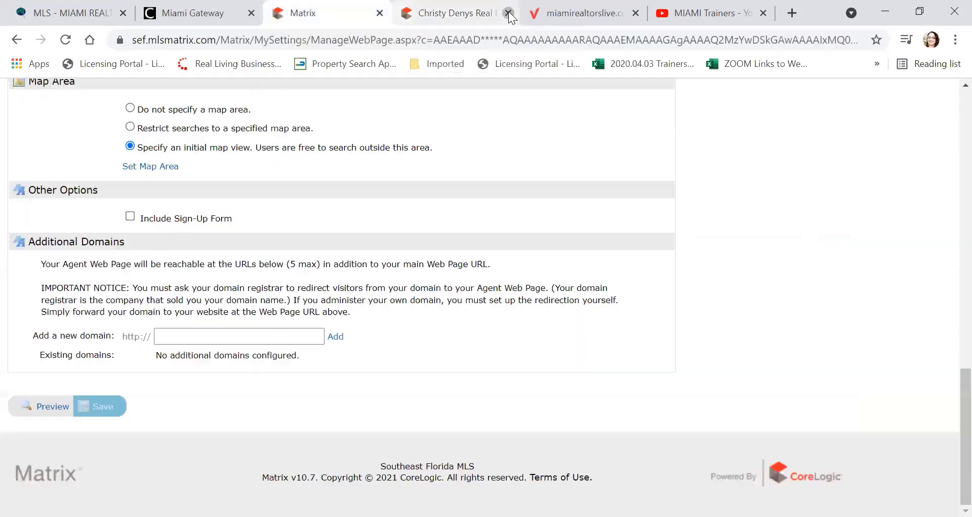
# Step: Go to the OneHome portal settings page
pyautogui.scroll(5, 239, 244)
pyautogui.scroll(10, 239, 244)
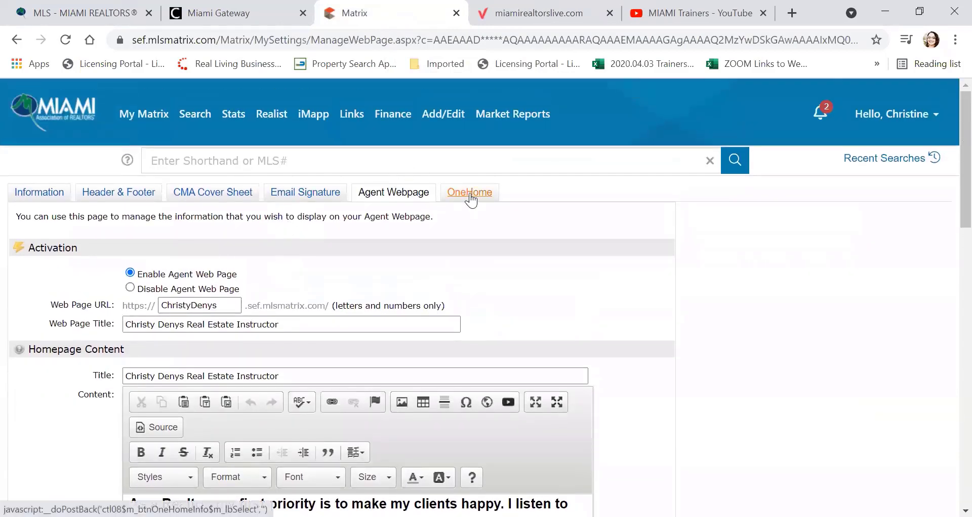
pyautogui.click(469, 195)
pyautogui.scroll(-1, 487, 243)
pyautogui.scroll(-1, 487, 249)
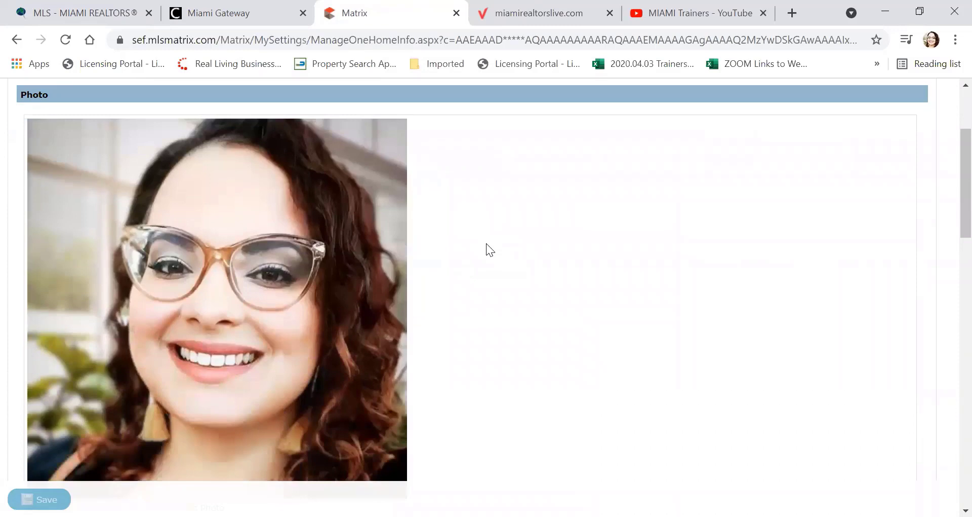
pyautogui.scroll(1, 490, 249)
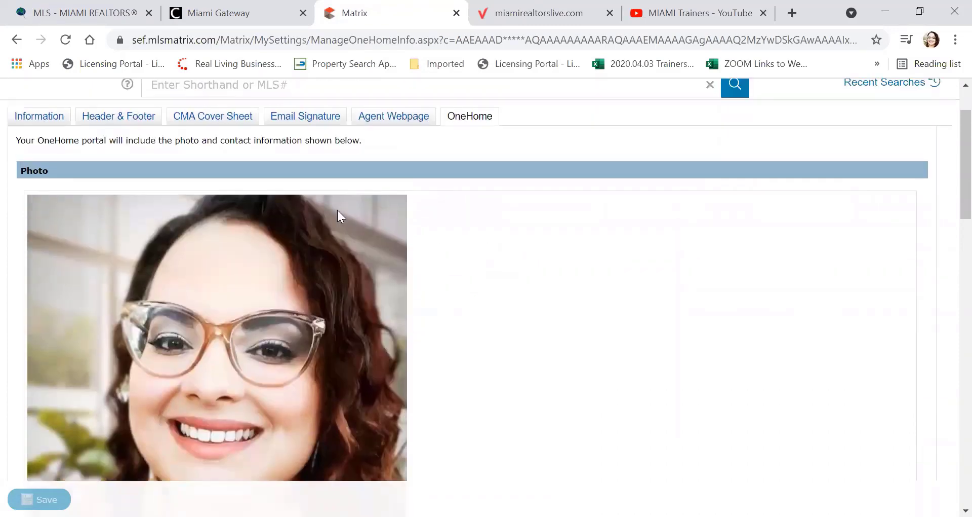
pyautogui.click(393, 121)
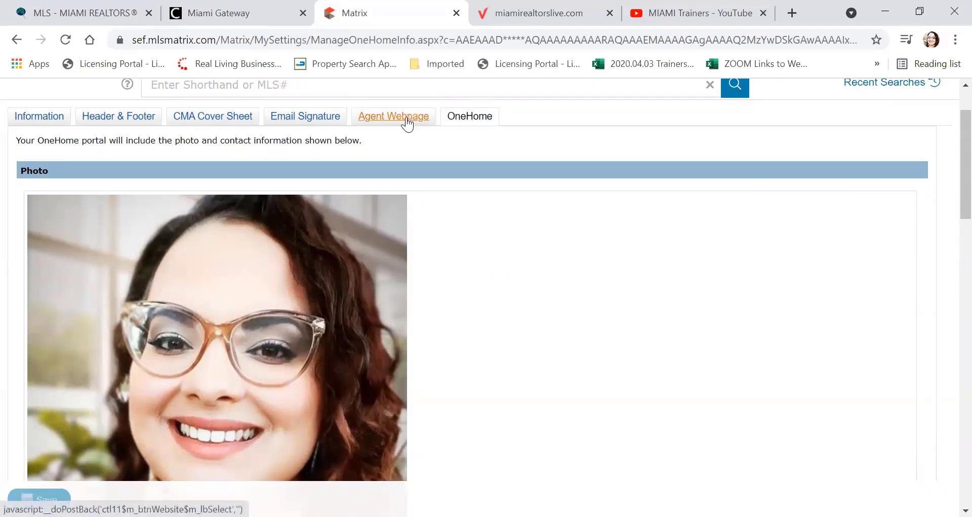
# Step: Start replacing the OneHome branding photo, then cancel without uploading a new file
pyautogui.scroll(-1, 359, 169)
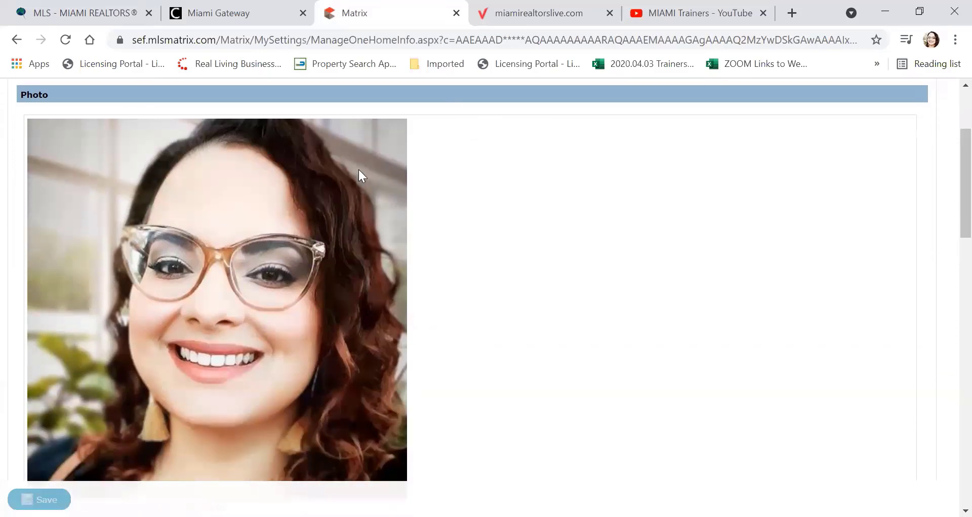
pyautogui.scroll(-4, 442, 215)
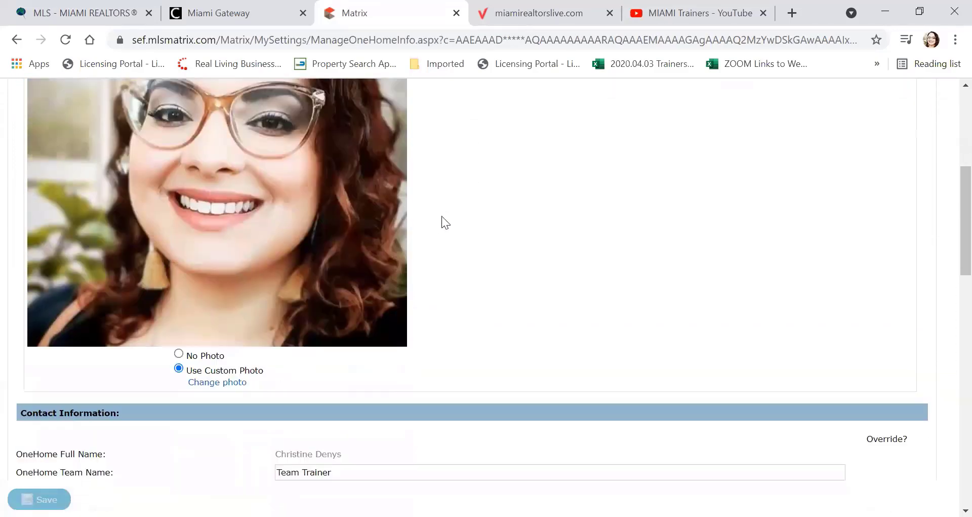
pyautogui.click(216, 306)
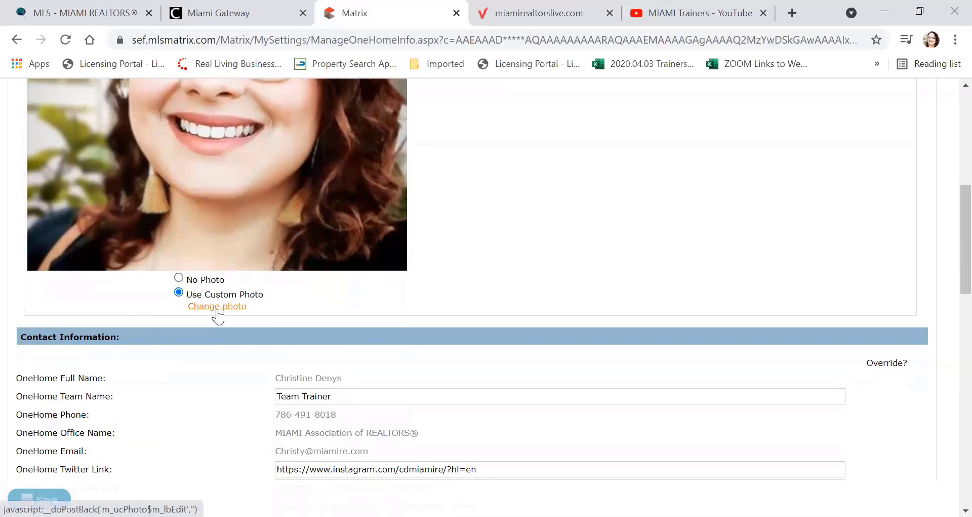
pyautogui.scroll(-1, 263, 243)
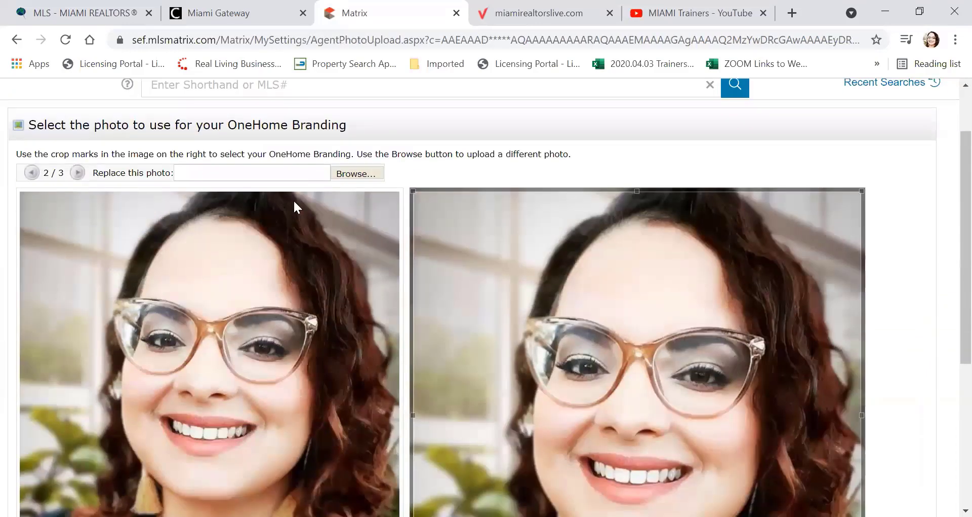
pyautogui.click(352, 173)
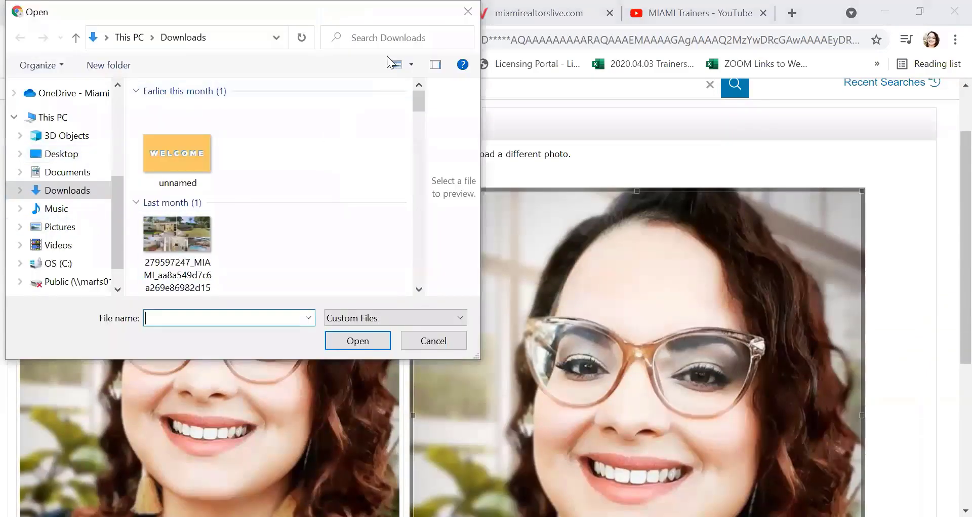
pyautogui.click(468, 12)
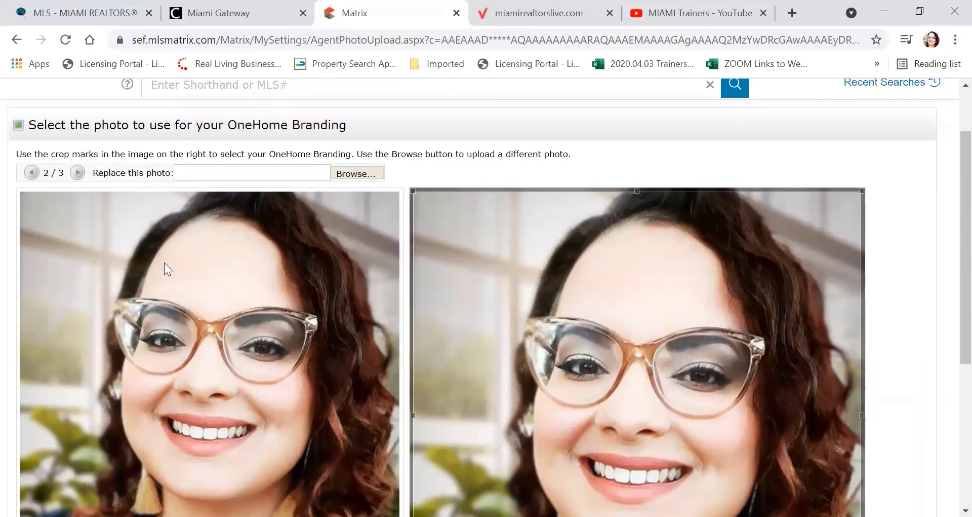
pyautogui.scroll(-2, 164, 263)
pyautogui.scroll(-2, 164, 263)
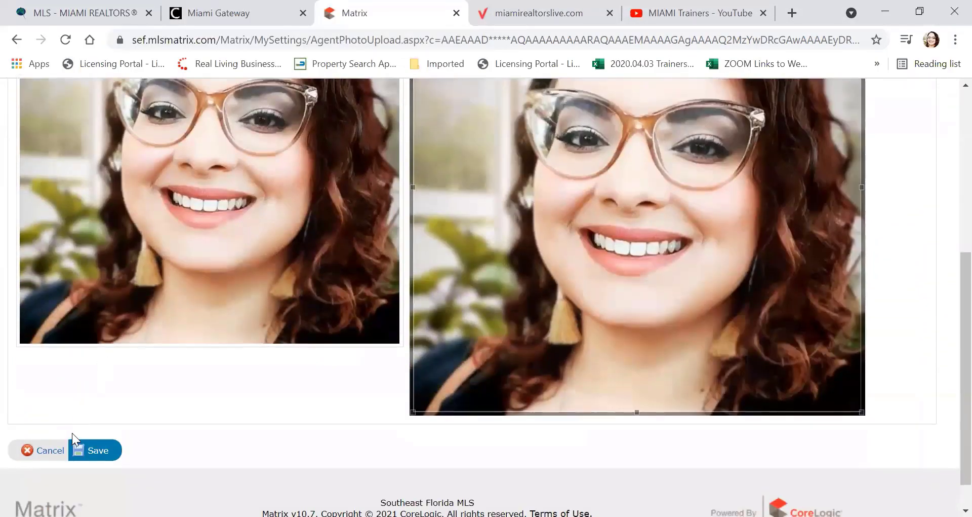
pyautogui.click(41, 450)
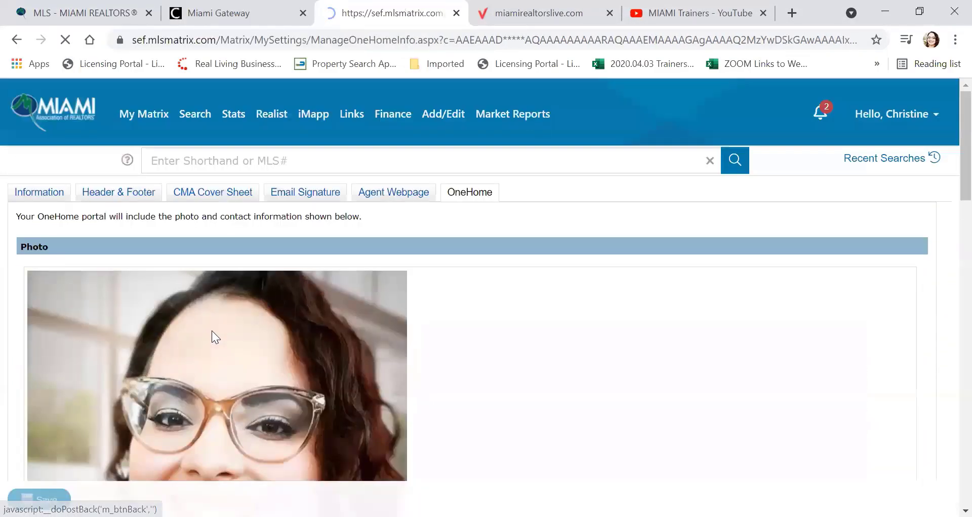
pyautogui.scroll(-10, 224, 297)
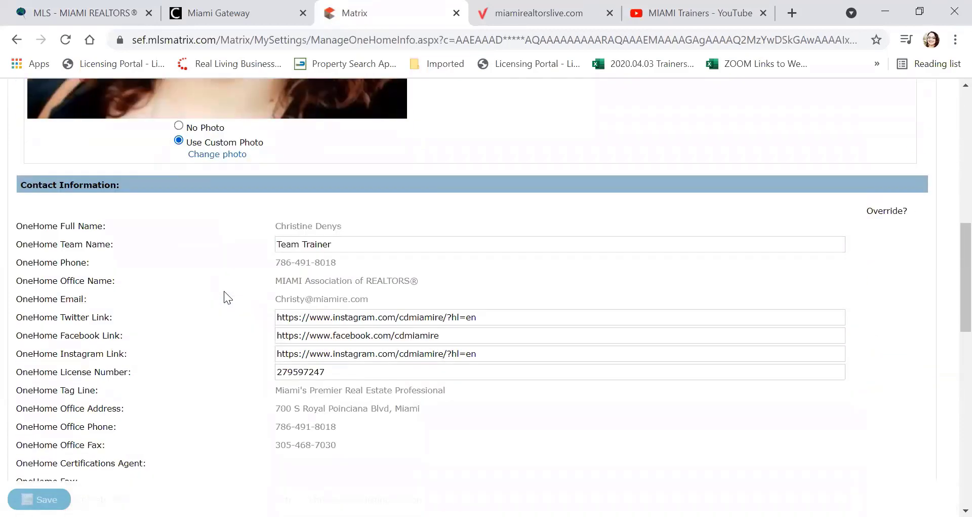
pyautogui.scroll(-2, 224, 291)
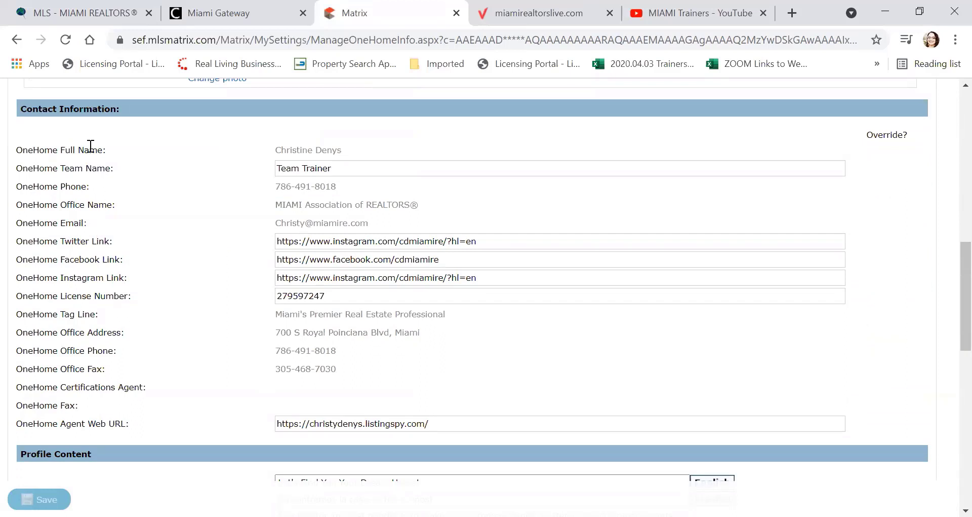
pyautogui.click(375, 168)
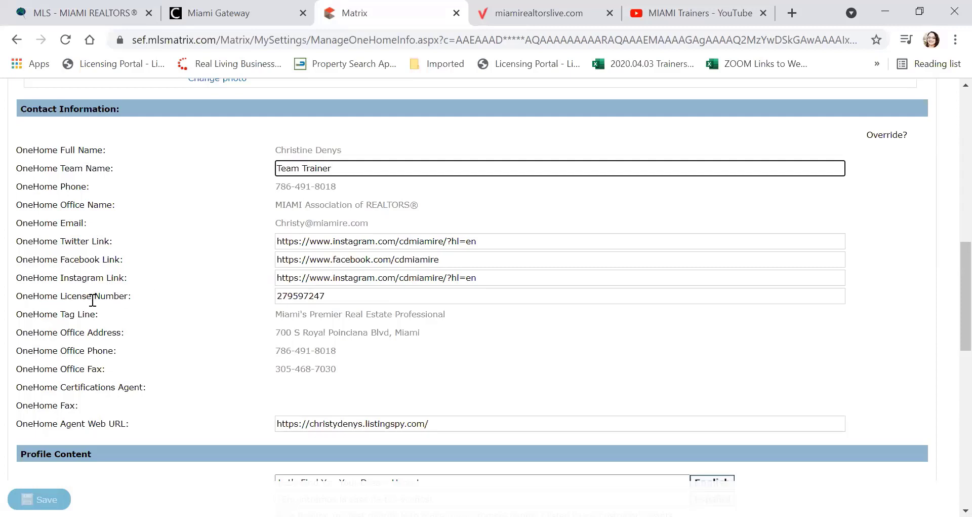
pyautogui.click(347, 294)
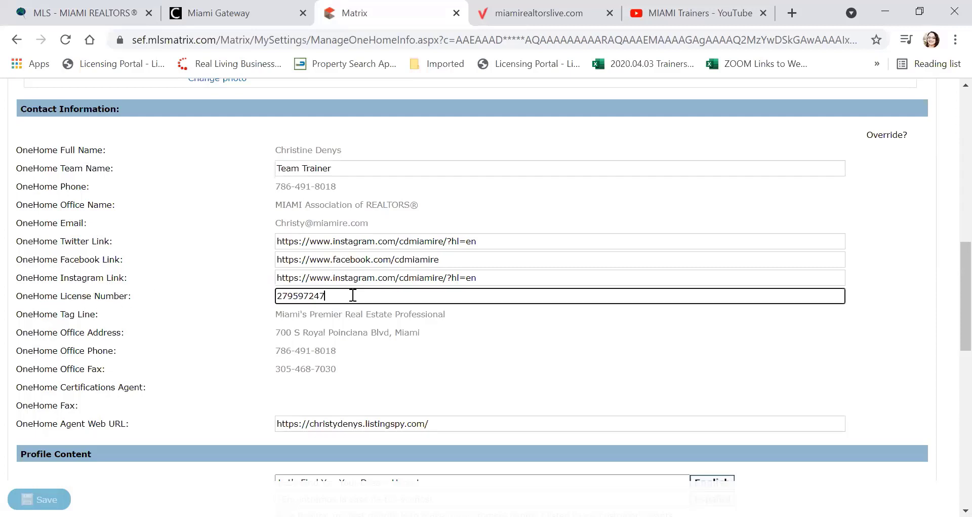
pyautogui.scroll(-1, 186, 243)
pyautogui.scroll(-1, 188, 249)
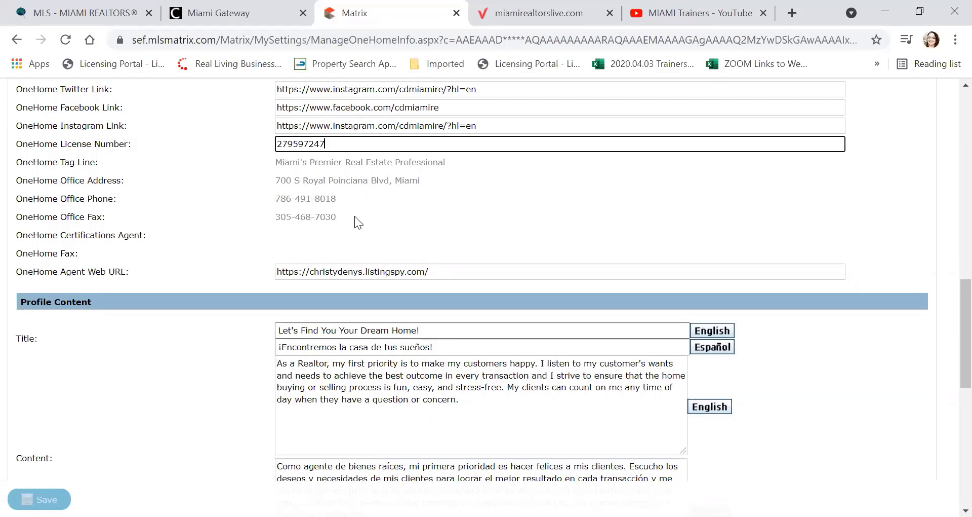
pyautogui.scroll(-2, 361, 221)
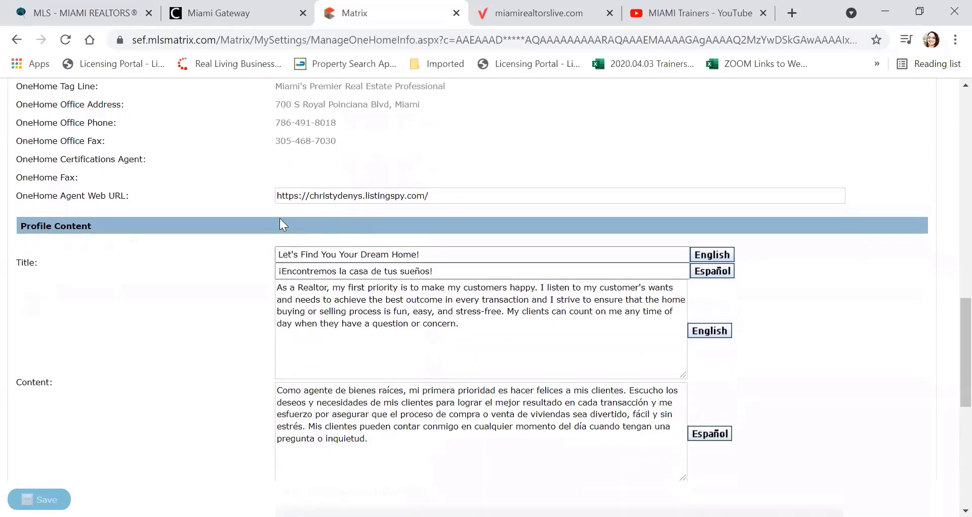
pyautogui.click(460, 197)
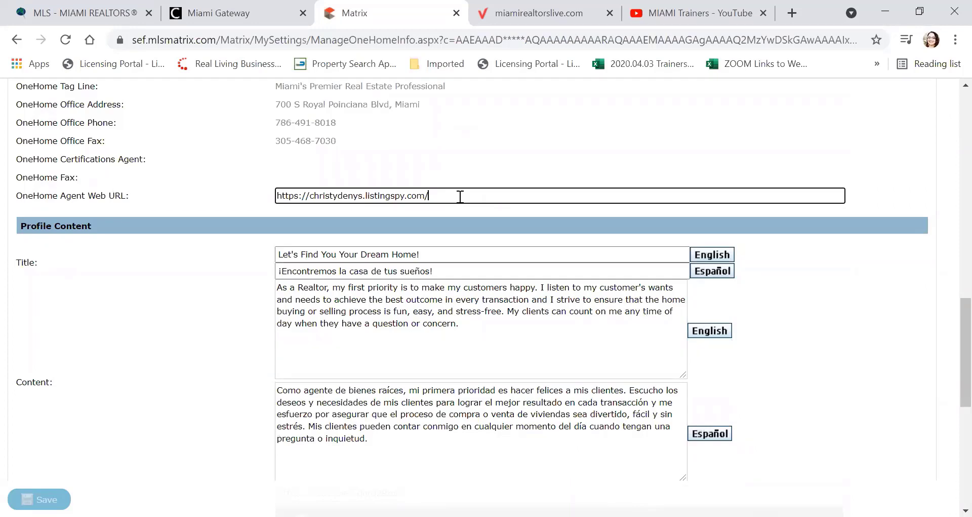
pyautogui.scroll(-3, 461, 197)
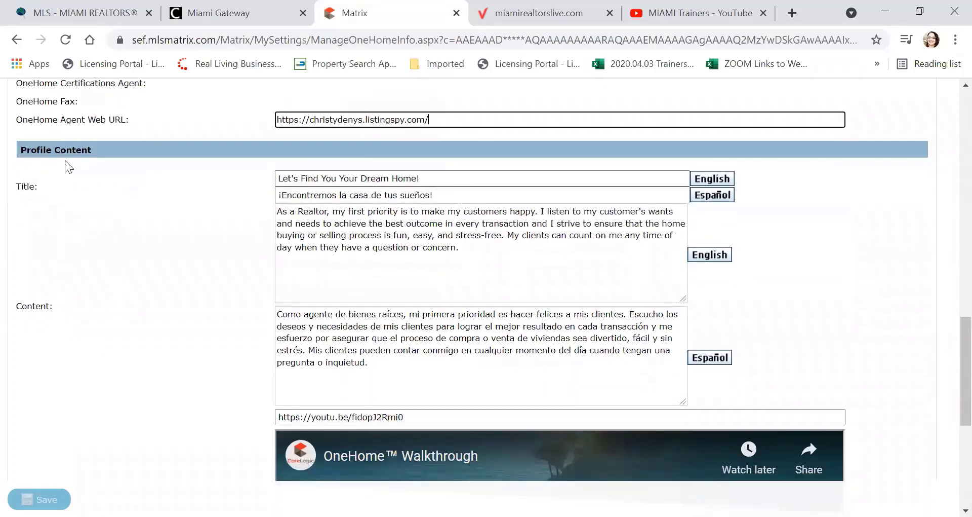
pyautogui.scroll(-3, 52, 195)
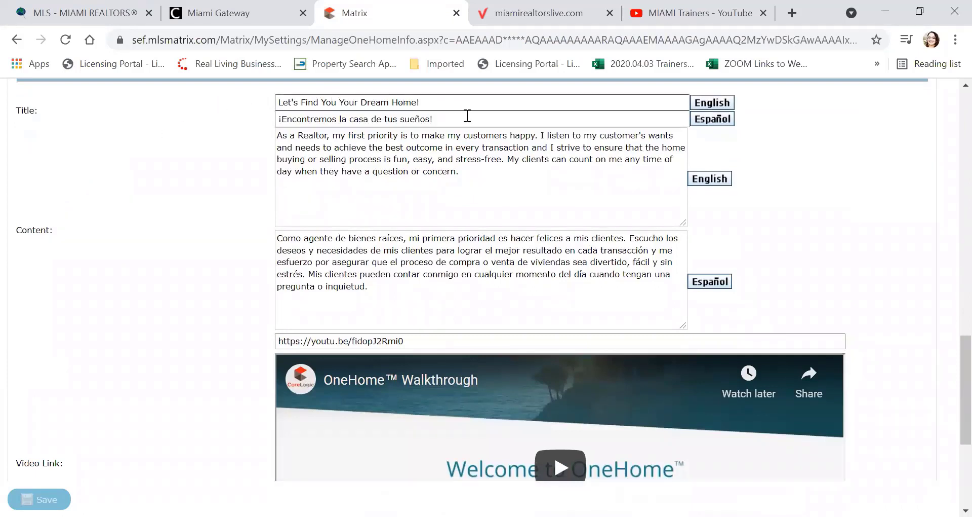
pyautogui.click(489, 175)
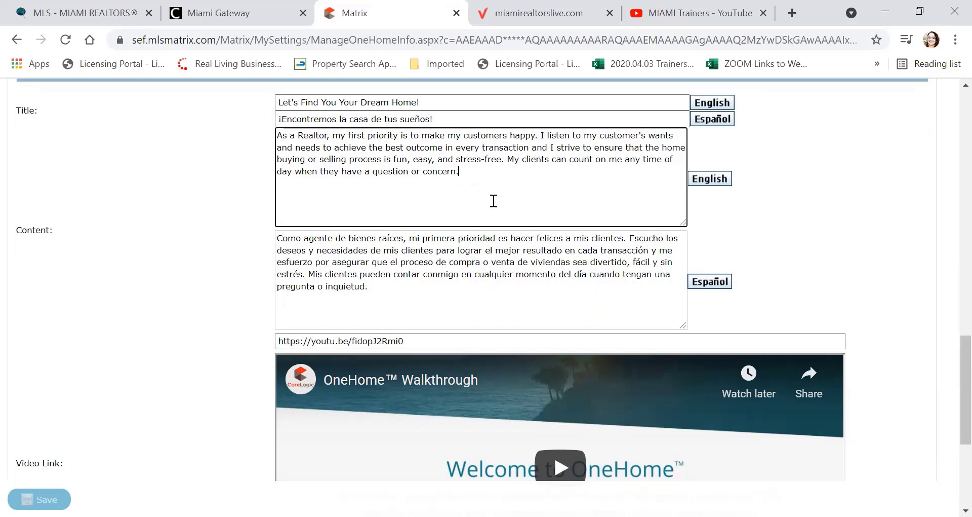
pyautogui.scroll(-3, 494, 207)
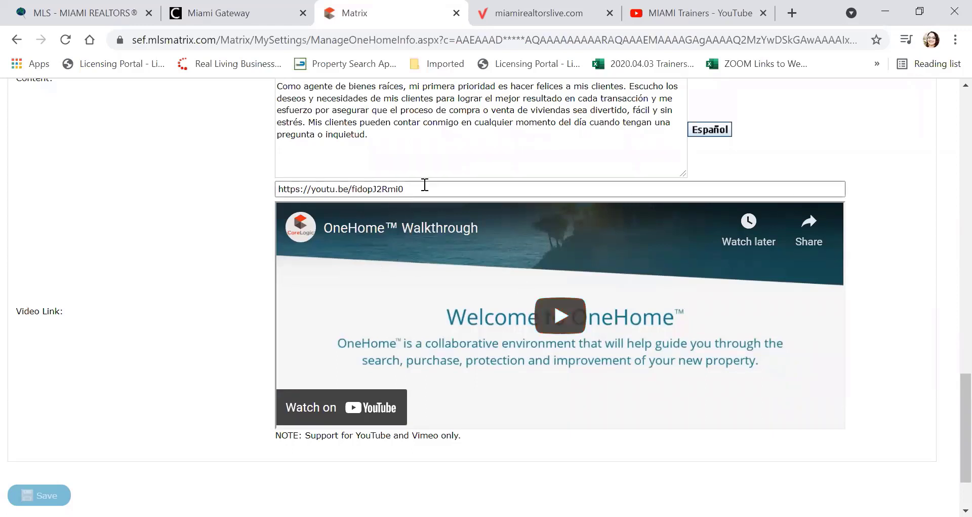
# Step: Copy the OneHome walkthrough Video Link URL
pyautogui.moveTo(418, 182); pyautogui.dragTo(277, 189)
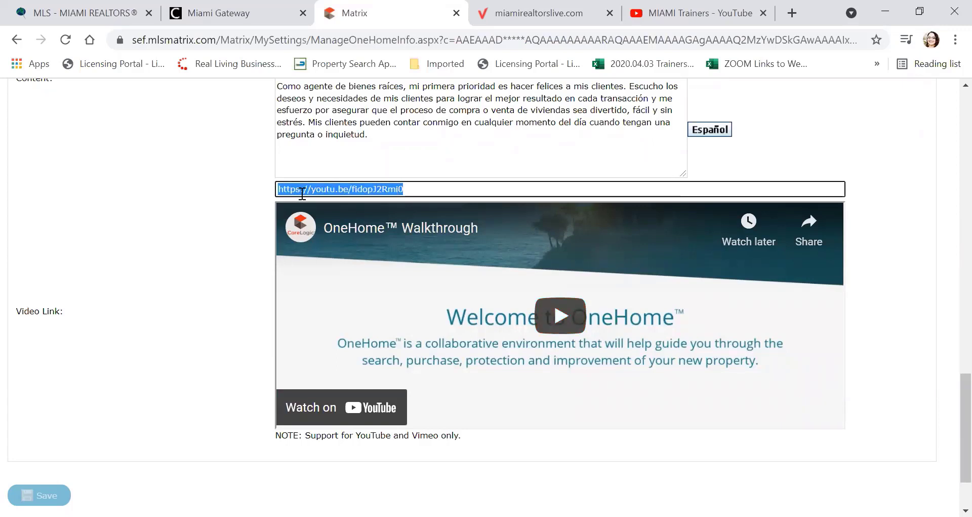
pyautogui.rightClick(302, 191)
pyautogui.click(365, 253)
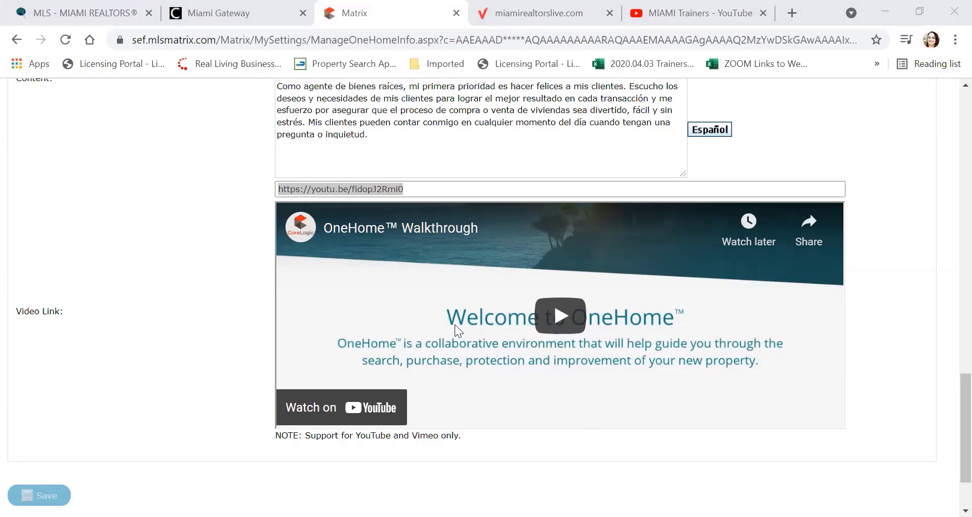
# Step: Return to the My Matrix home dashboard using the MIAMI logo
pyautogui.scroll(-2, 210, 265)
pyautogui.scroll(10, 193, 279)
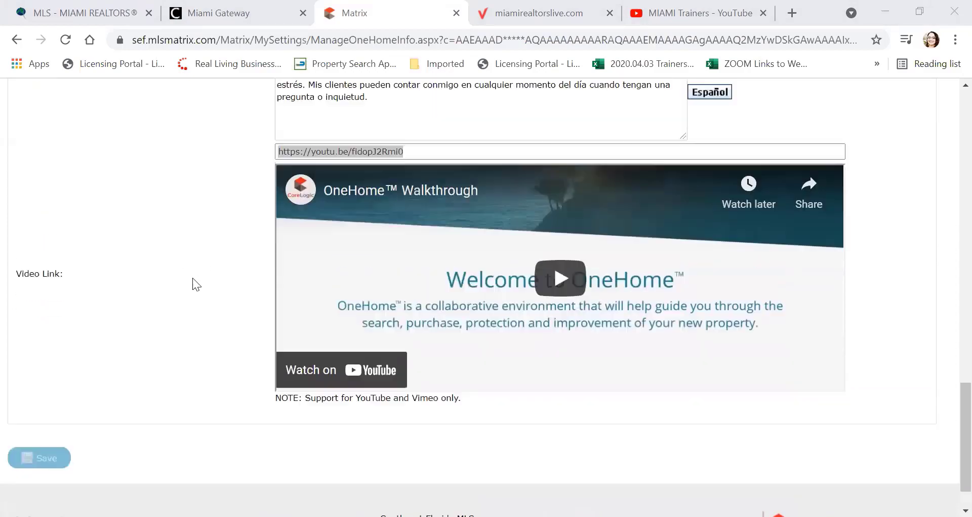
pyautogui.scroll(10, 193, 284)
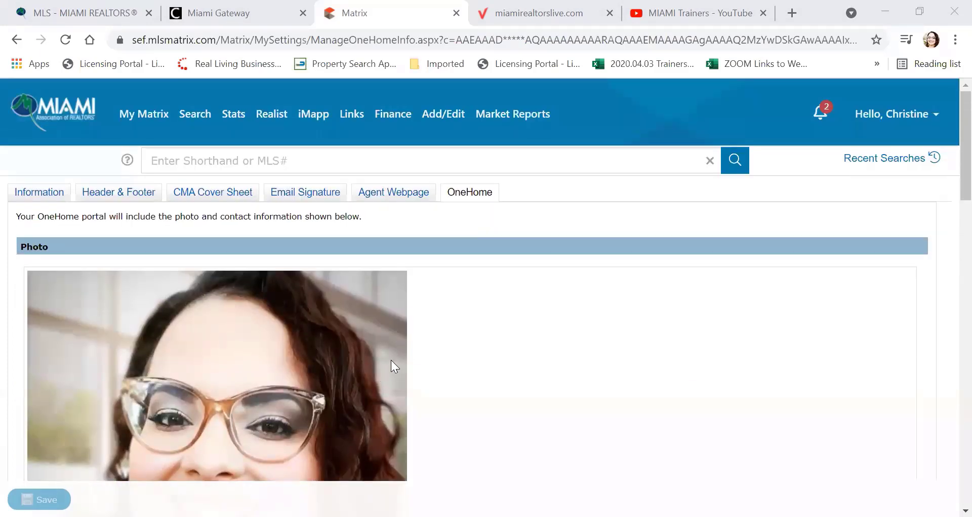
pyautogui.scroll(-12, 445, 326)
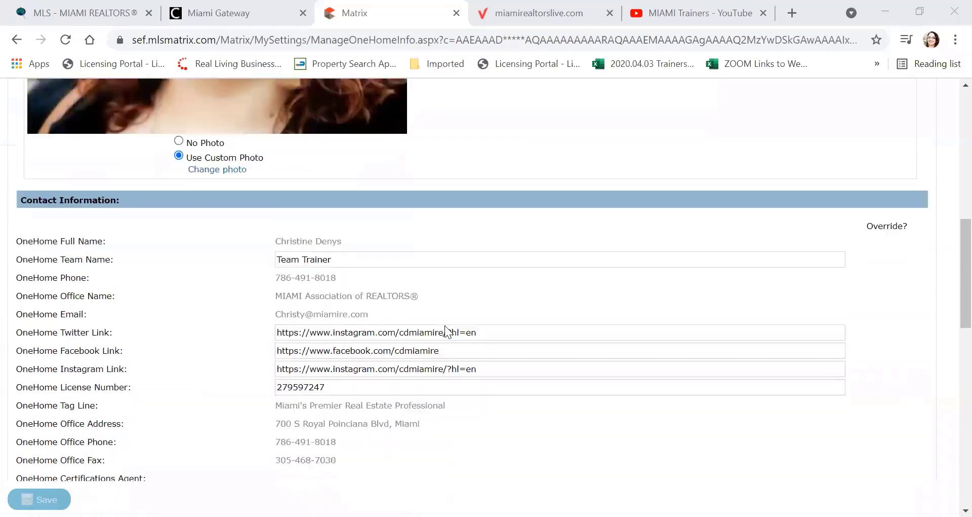
pyautogui.scroll(-8, 446, 327)
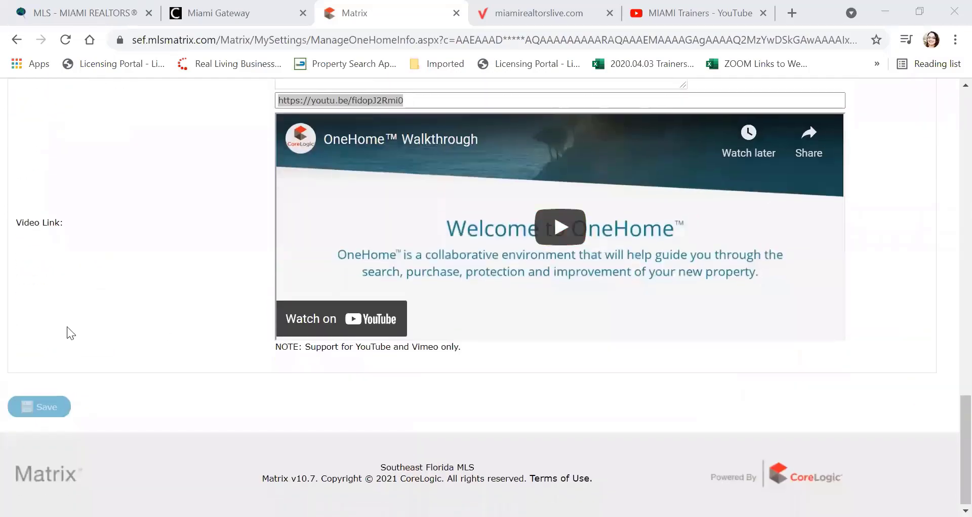
pyautogui.scroll(12, 67, 326)
pyautogui.scroll(10, 67, 325)
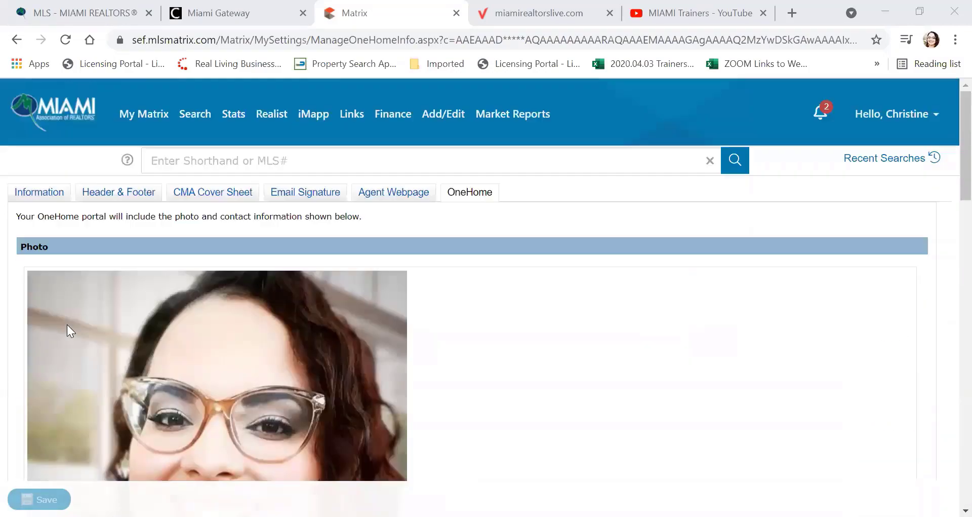
pyautogui.click(62, 117)
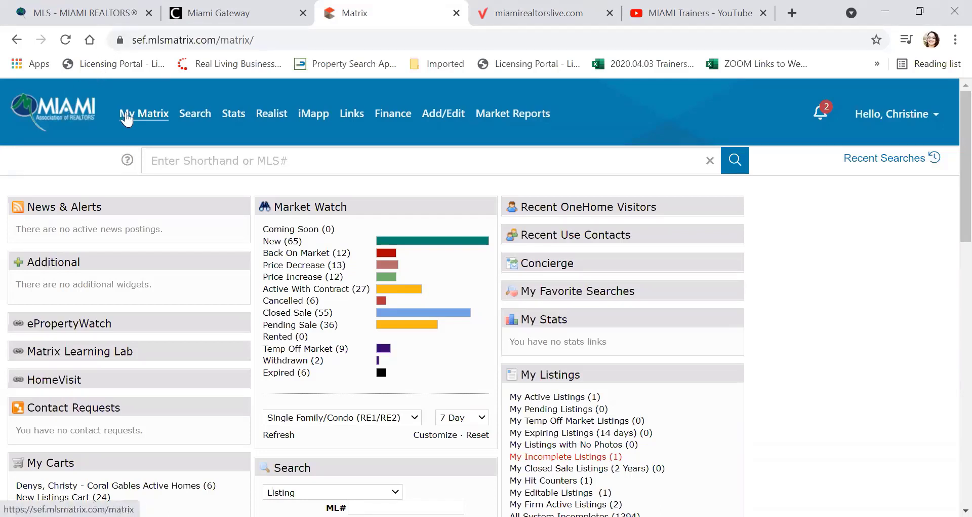
pyautogui.moveTo(154, 122)
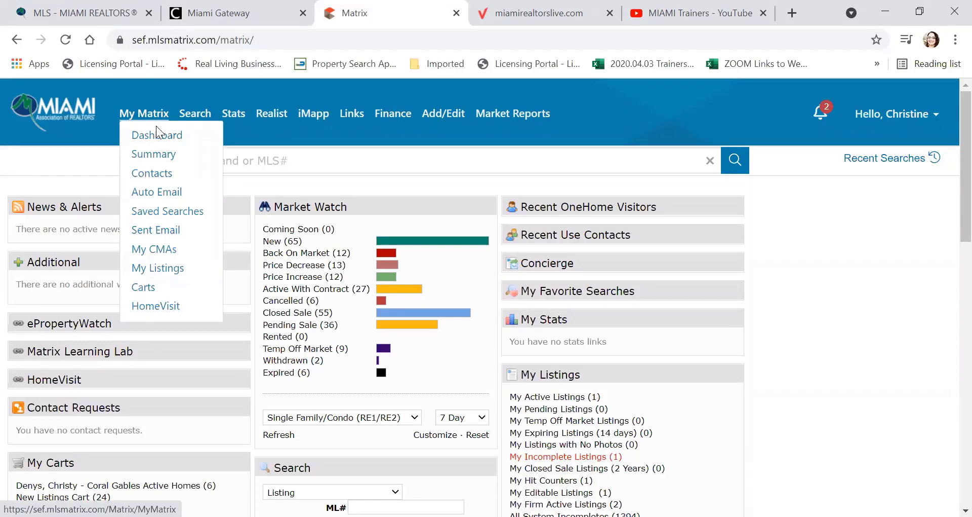
# Step: Go to the Contacts list of 8 active contacts and start a new contact
pyautogui.click(166, 178)
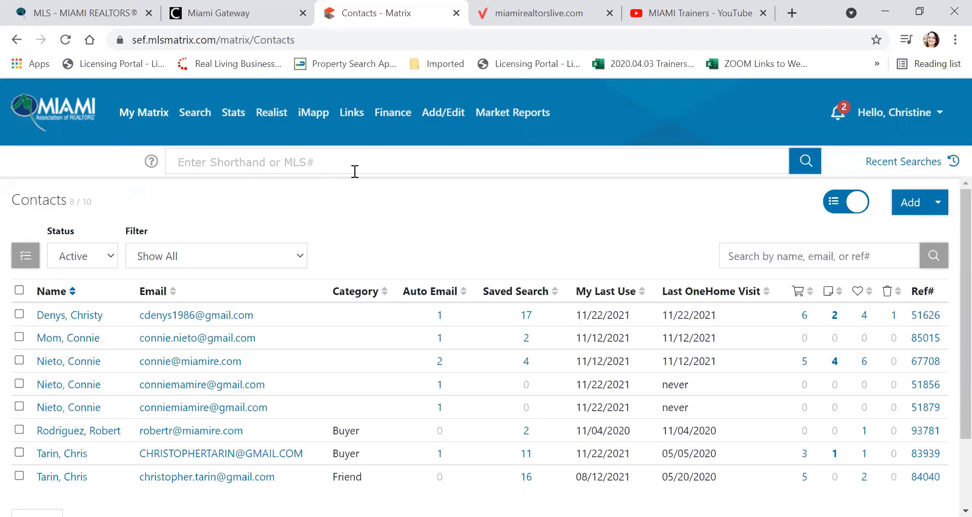
pyautogui.click(911, 202)
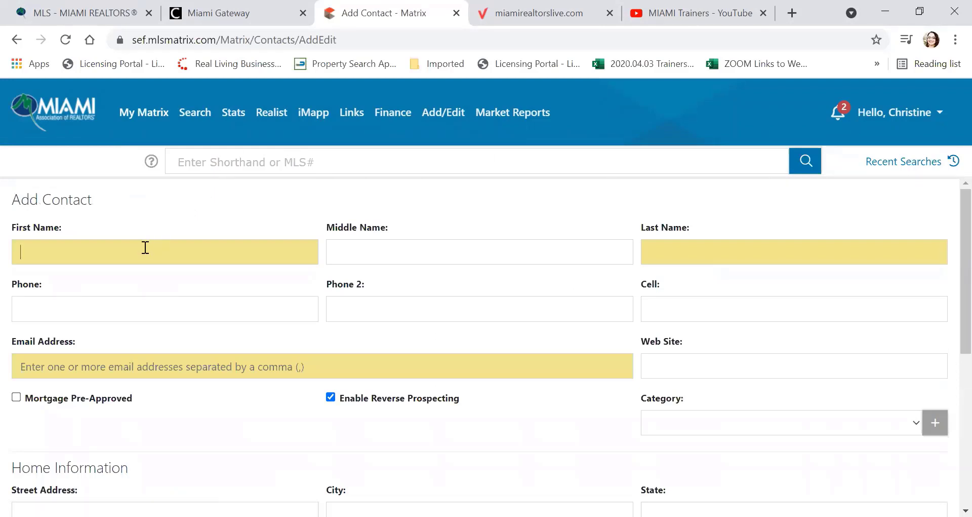
pyautogui.click(146, 248)
pyautogui.click(683, 234)
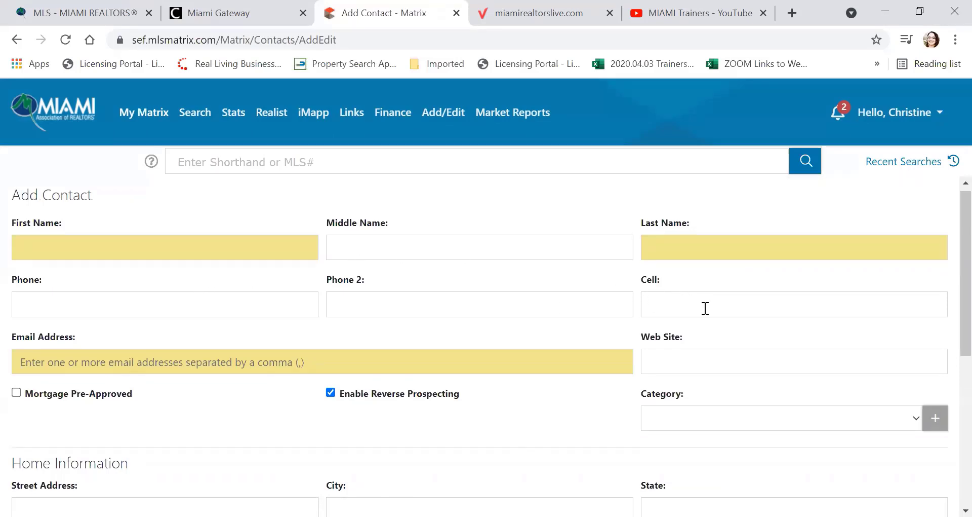
pyautogui.scroll(-3, 709, 309)
pyautogui.click(790, 281)
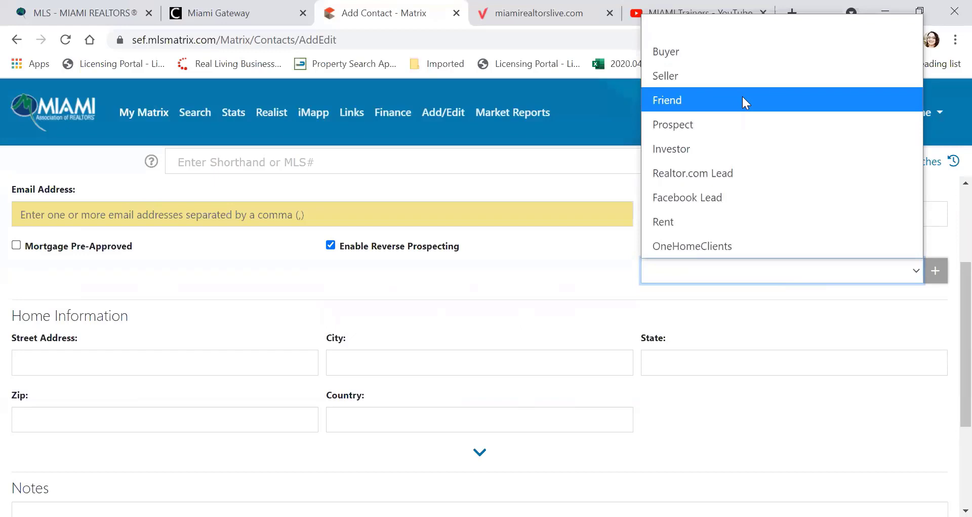
pyautogui.click(586, 277)
# Step: Rename the 'Facebook Lead' contact category to 'OneHome' and save the category list
pyautogui.click(937, 273)
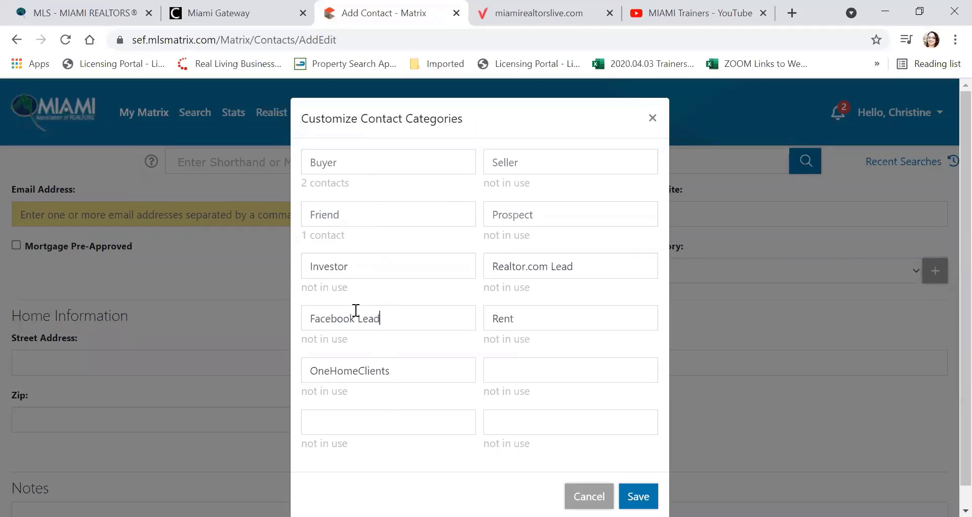
pyautogui.tripleClick(355, 311)
pyautogui.press('BackSpace')
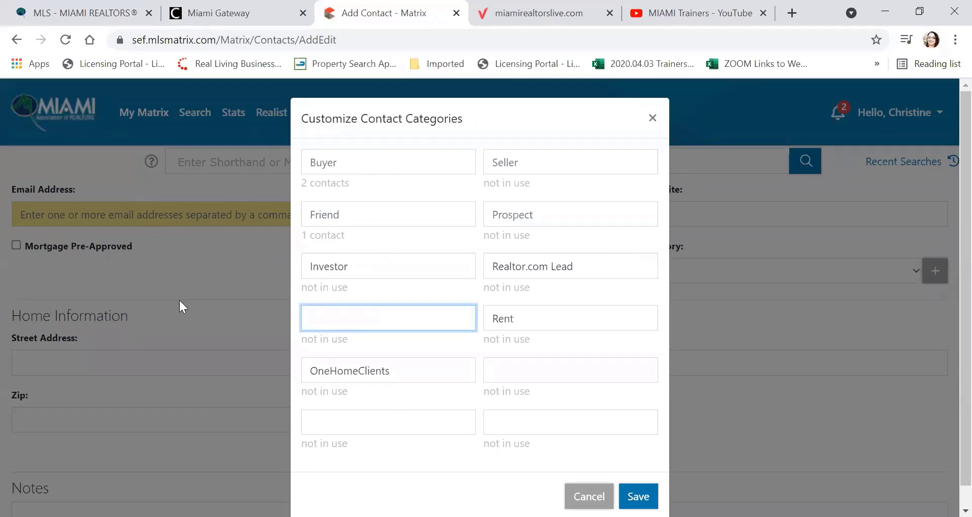
pyautogui.write('OneHome')
pyautogui.scroll(-1, 337, 235)
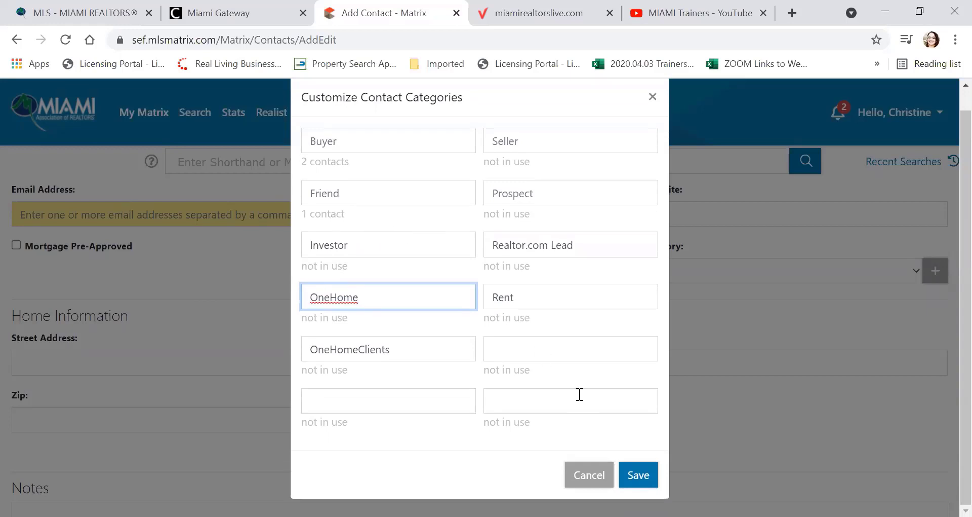
pyautogui.click(628, 472)
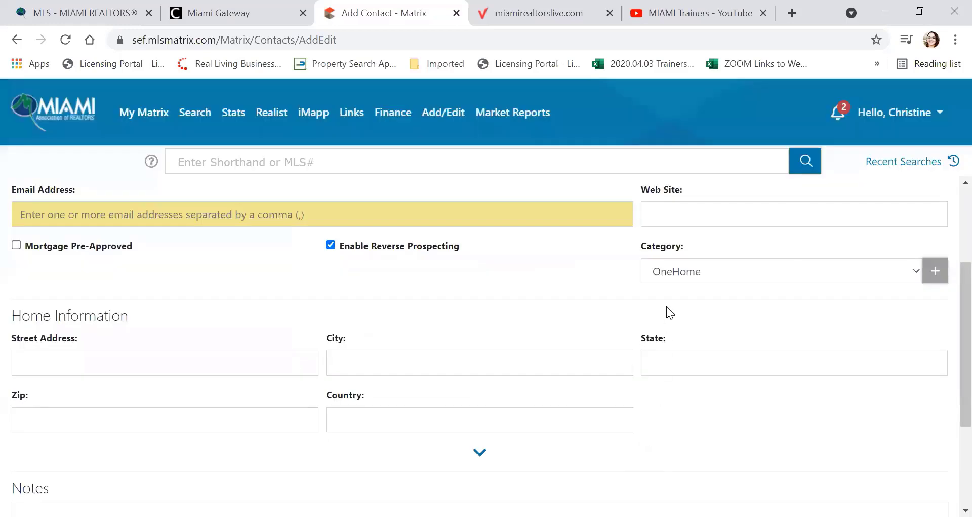
# Step: Set the new contact's category to Buyer
pyautogui.click(721, 270)
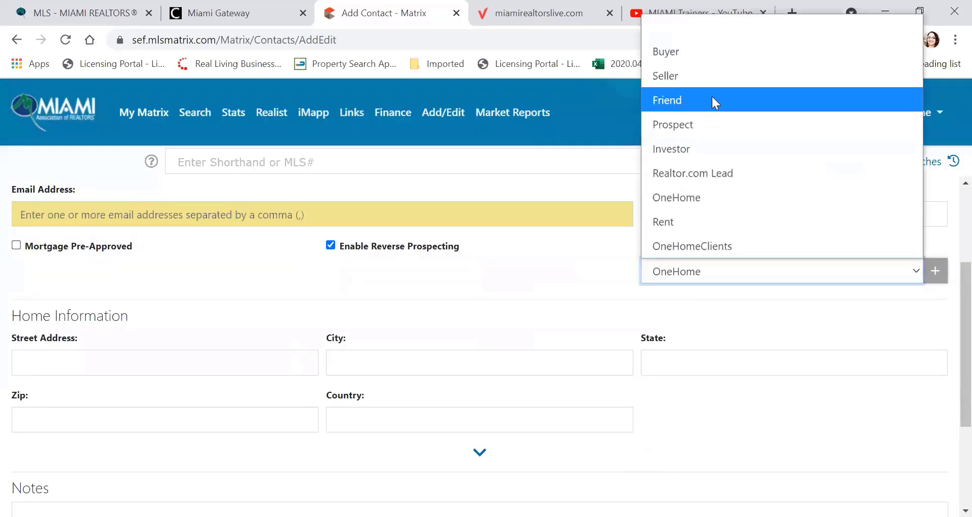
pyautogui.click(711, 59)
pyautogui.scroll(-3, 595, 277)
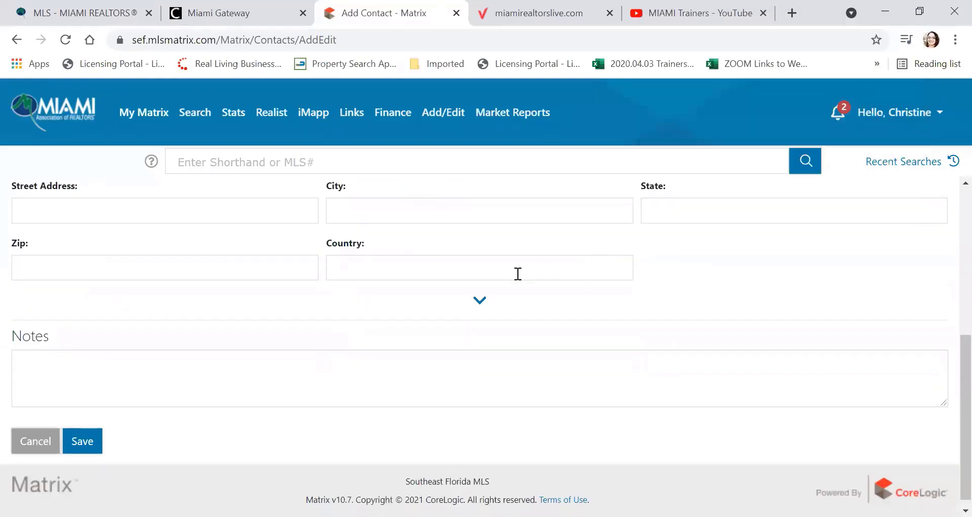
pyautogui.scroll(2, 656, 316)
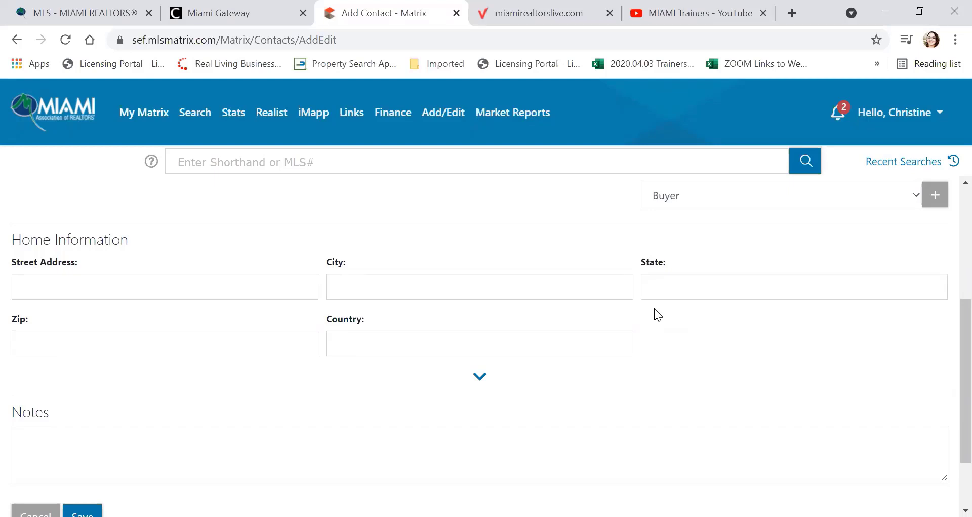
# Step: Discard the unsaved contact and return to the Contacts list
pyautogui.scroll(-2, 654, 308)
pyautogui.click(226, 350)
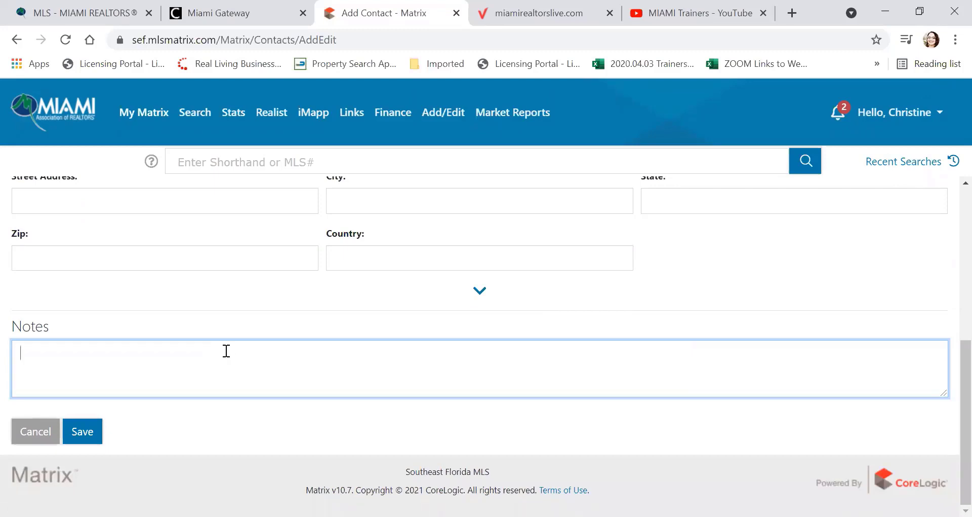
pyautogui.click(57, 435)
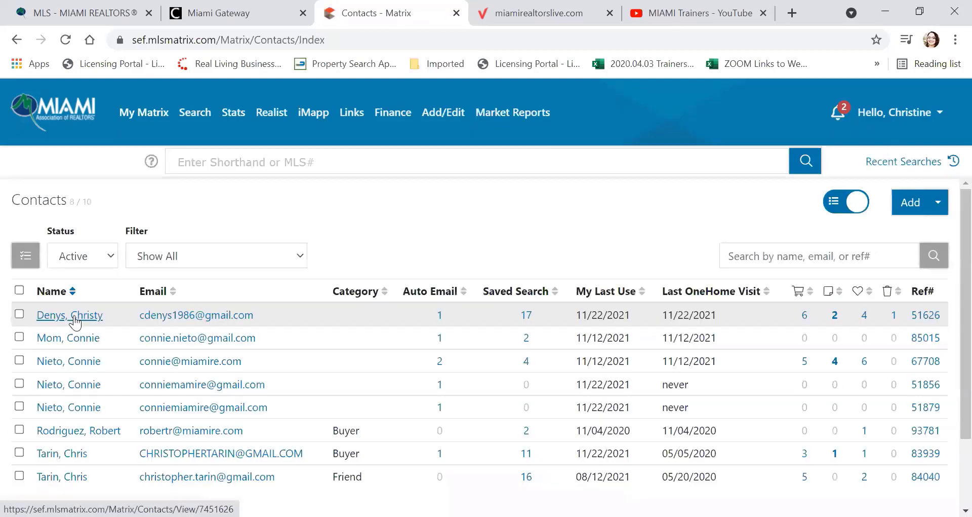
# Step: Open the Details record of the first contact (1 of 8)
pyautogui.scroll(-1, 75, 320)
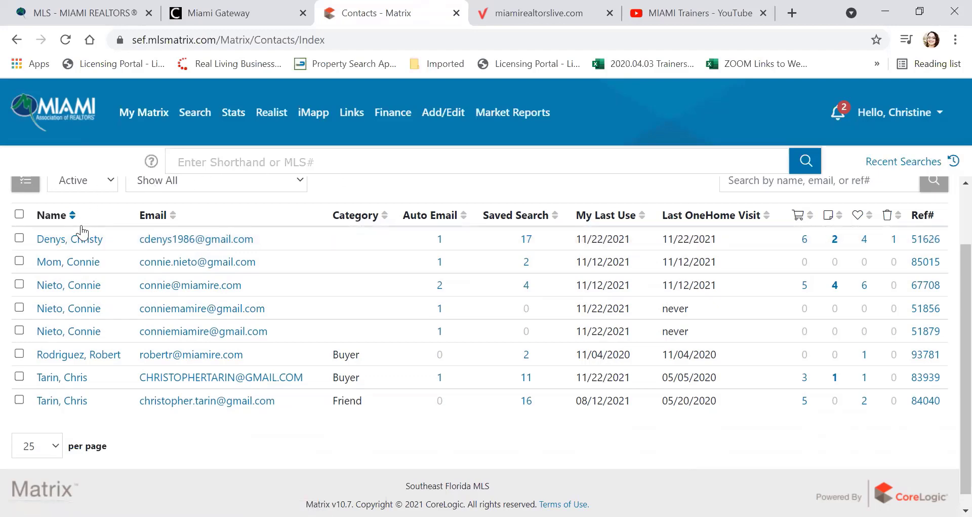
pyautogui.click(80, 245)
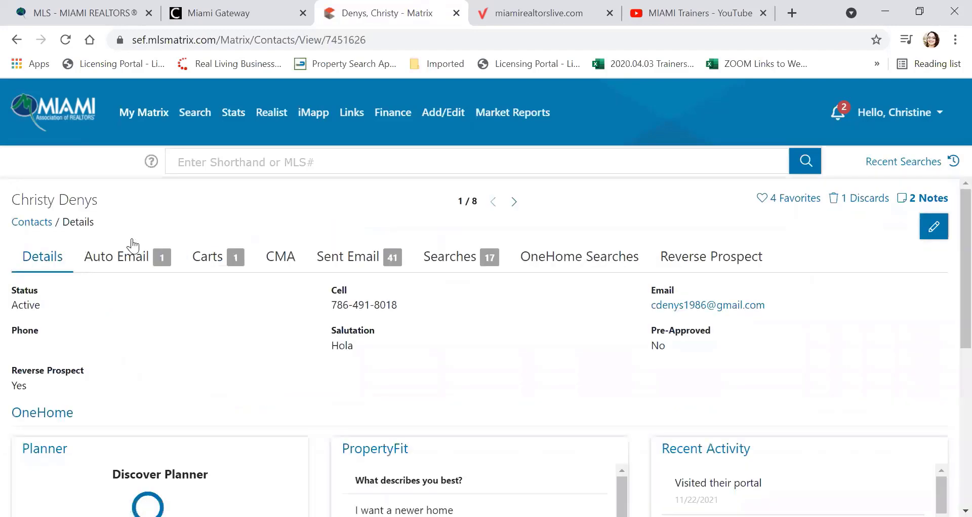
pyautogui.scroll(-3, 137, 238)
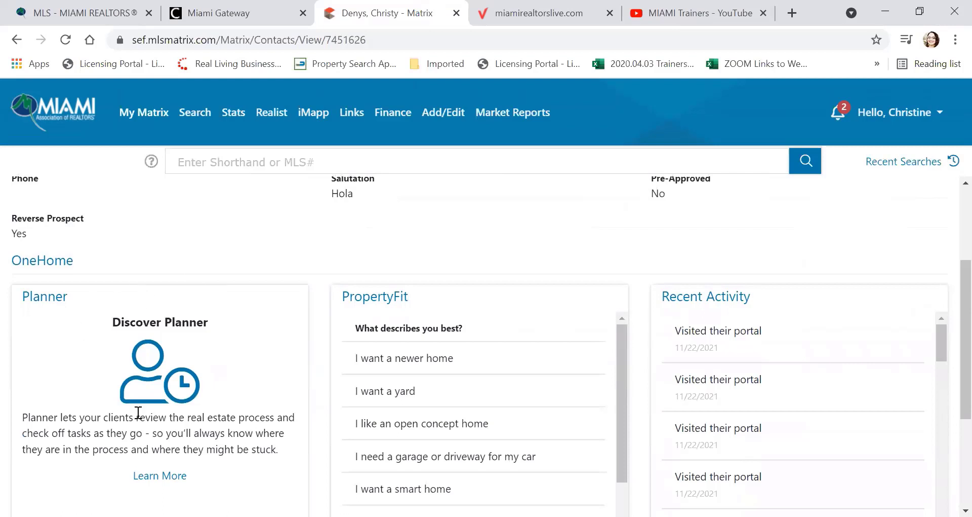
pyautogui.scroll(-2, 170, 346)
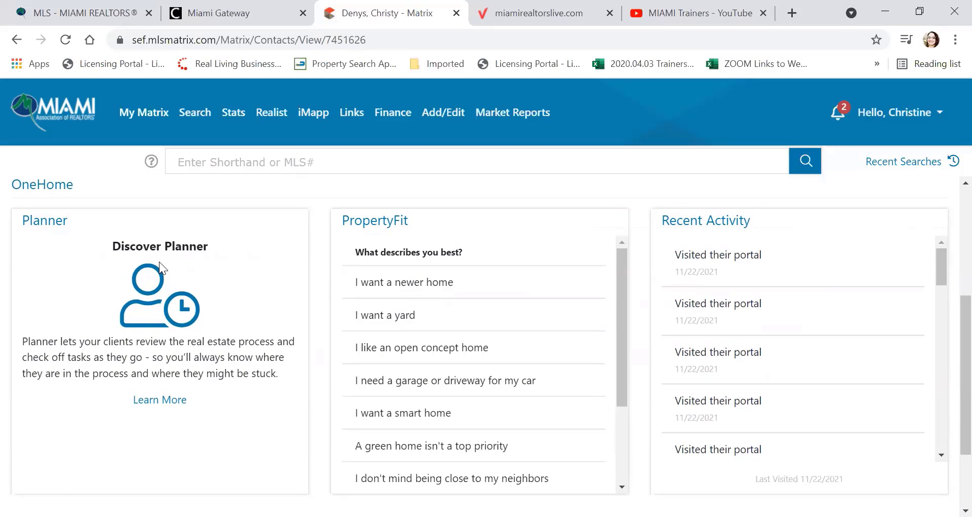
pyautogui.scroll(-3, 159, 262)
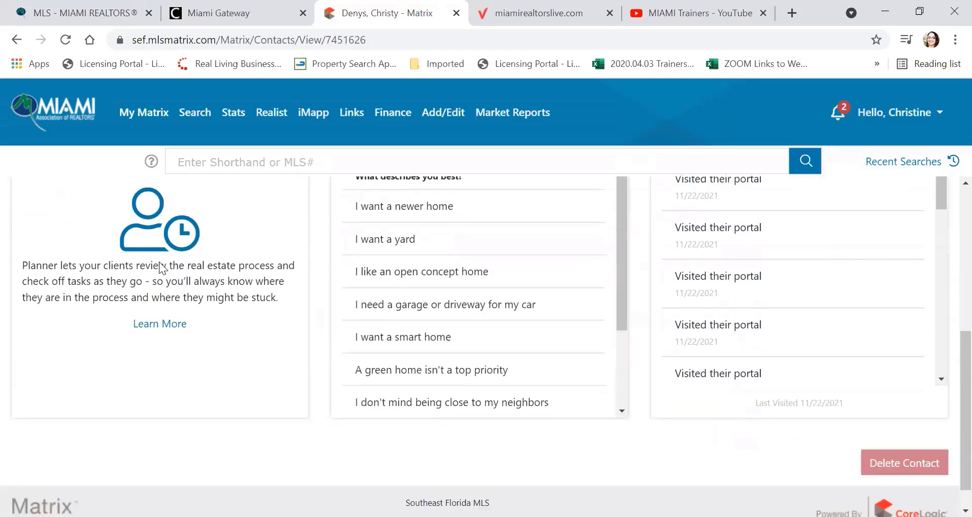
pyautogui.scroll(3, 159, 261)
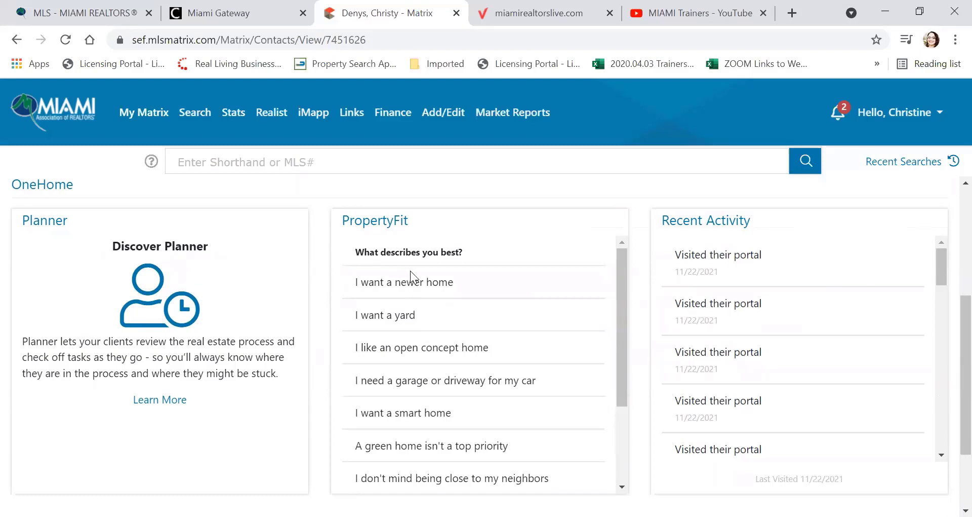
pyautogui.scroll(-2, 413, 271)
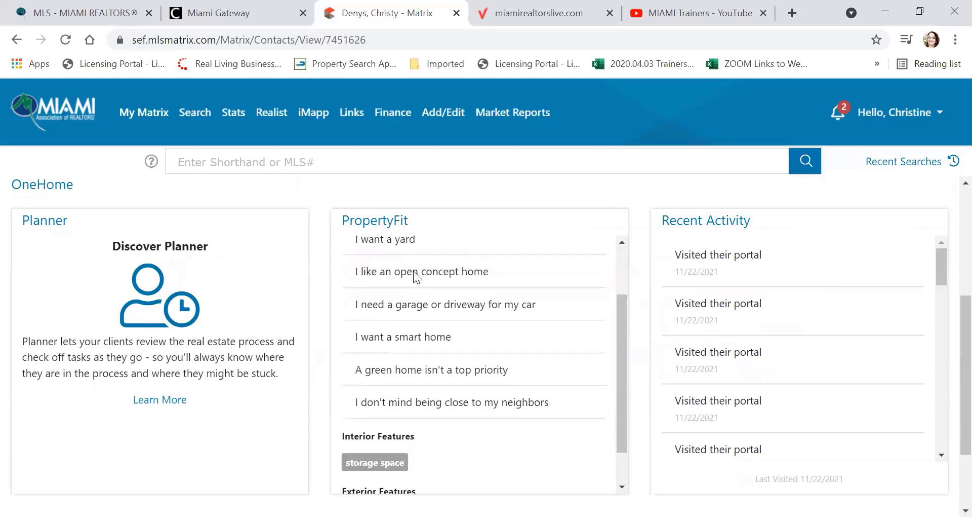
pyautogui.scroll(2, 413, 270)
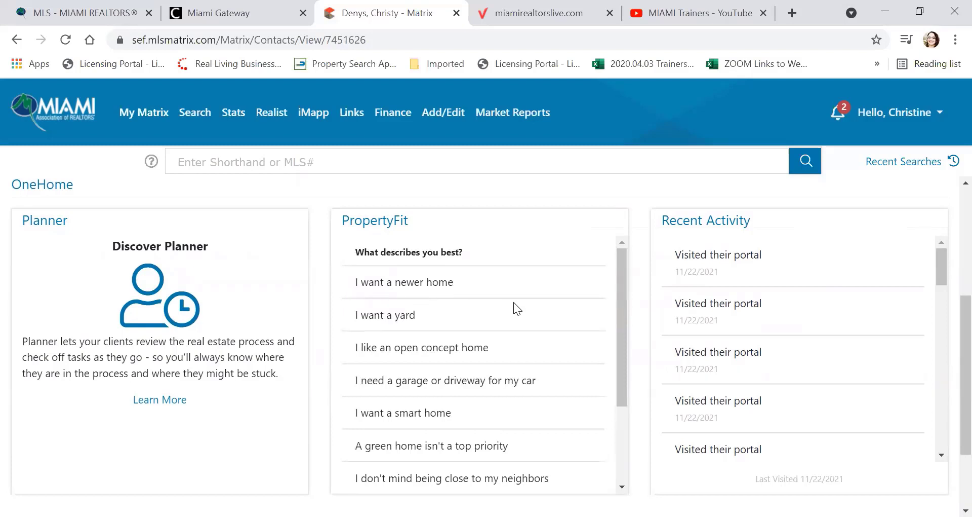
pyautogui.scroll(-2, 515, 302)
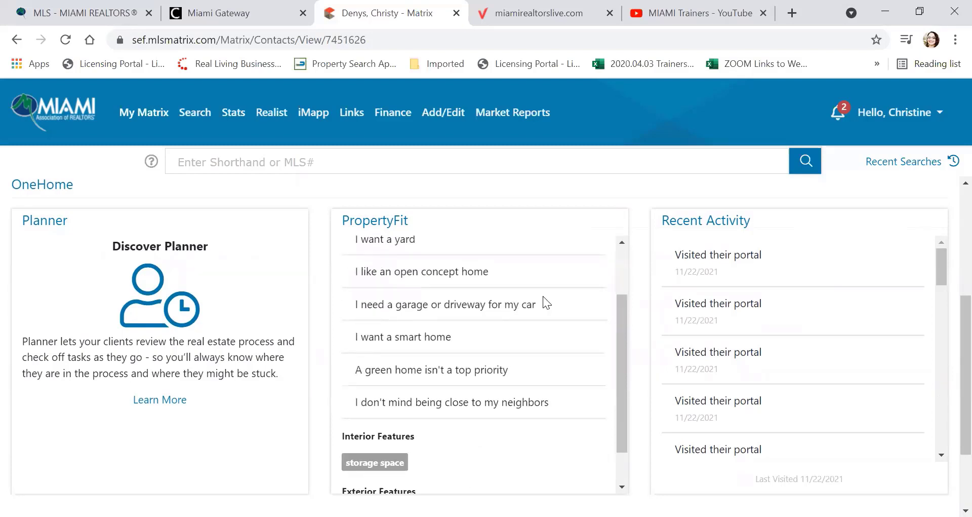
pyautogui.scroll(-1, 544, 298)
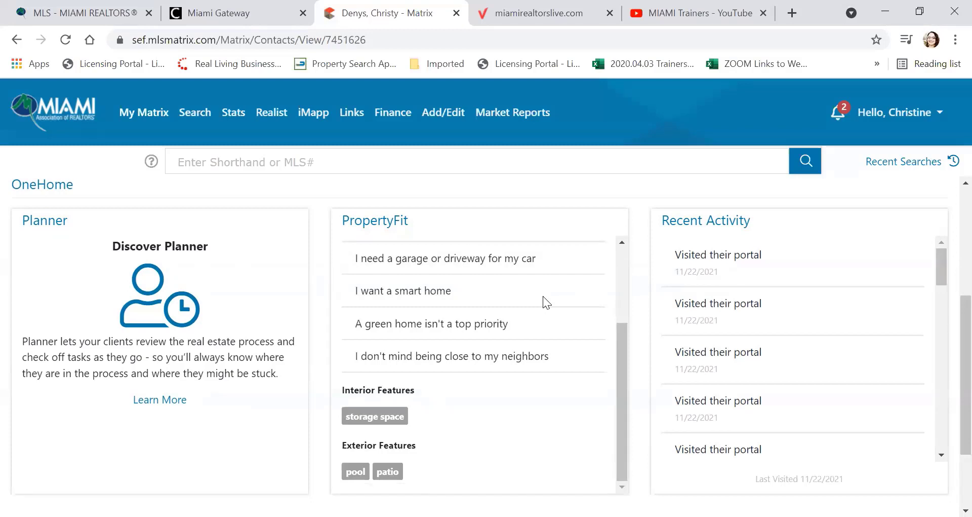
pyautogui.scroll(-2, 543, 296)
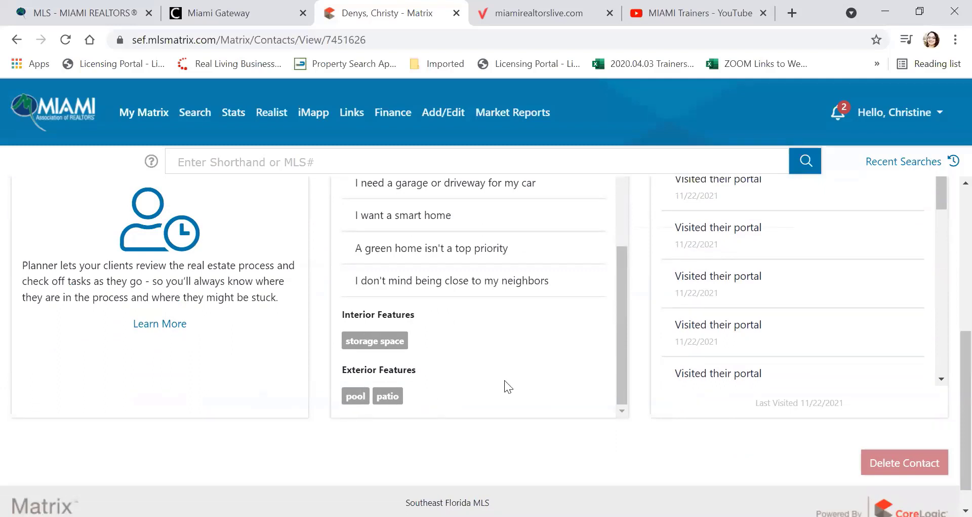
pyautogui.scroll(2, 505, 379)
pyautogui.scroll(3, 505, 386)
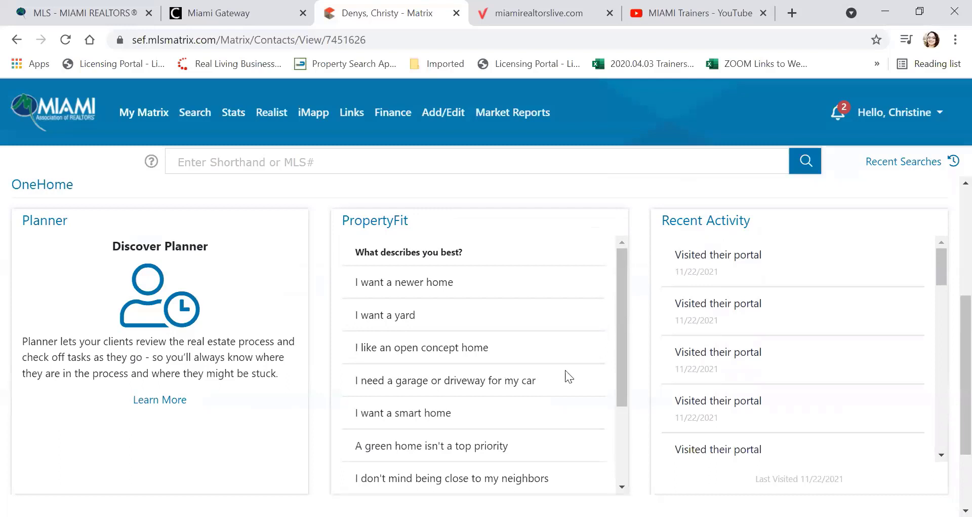
pyautogui.scroll(-5, 698, 285)
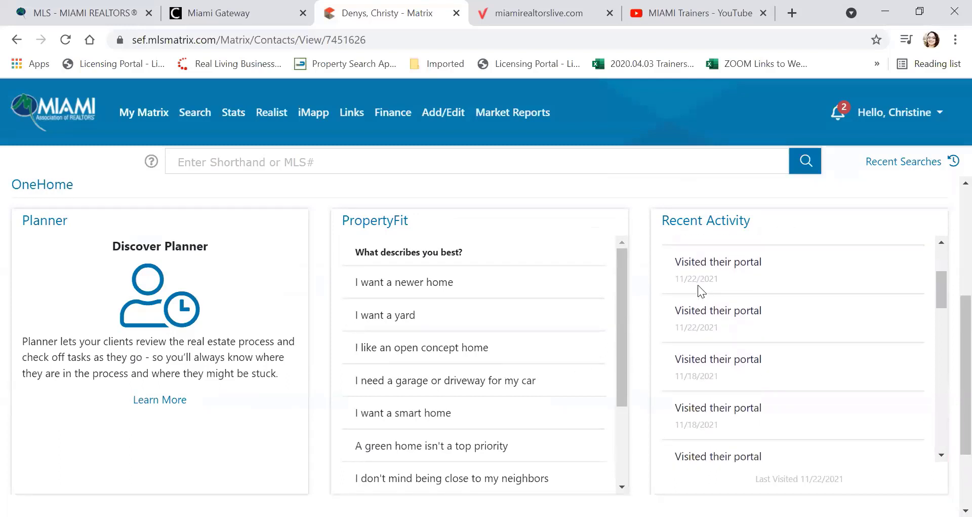
pyautogui.scroll(-3, 550, 318)
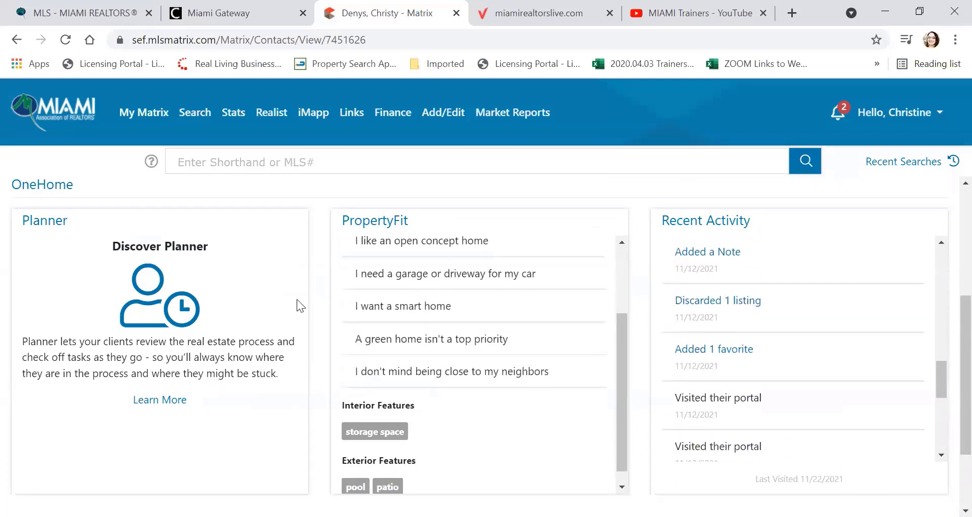
pyautogui.scroll(-3, 218, 326)
pyautogui.scroll(6, 215, 326)
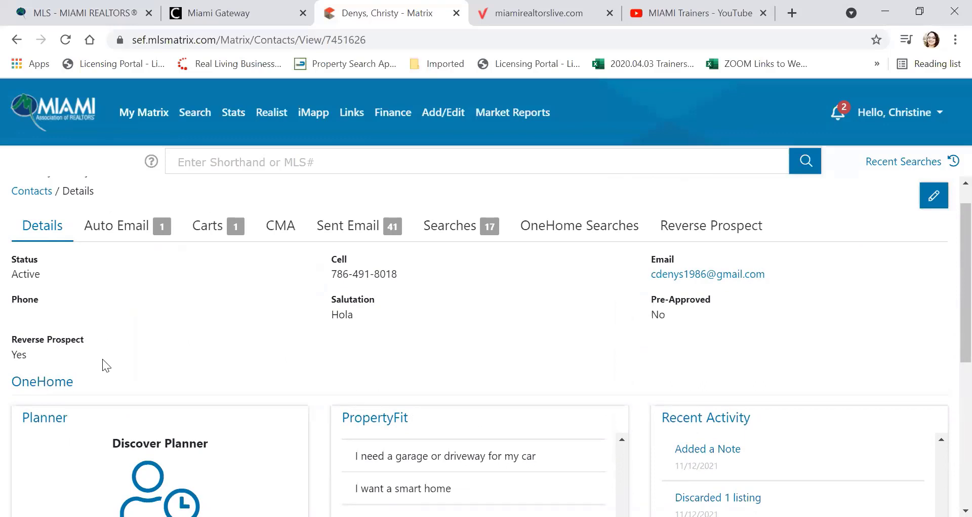
pyautogui.scroll(-1, 108, 355)
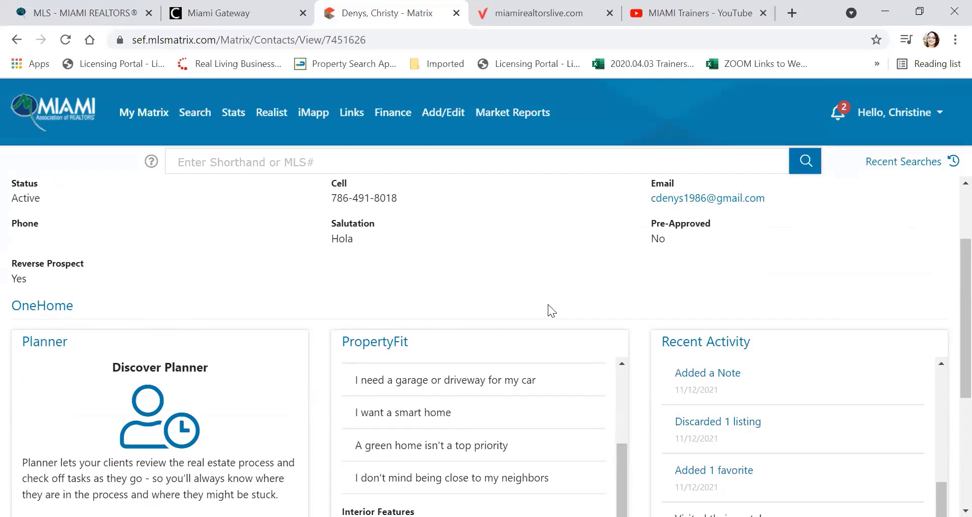
pyautogui.scroll(1, 548, 304)
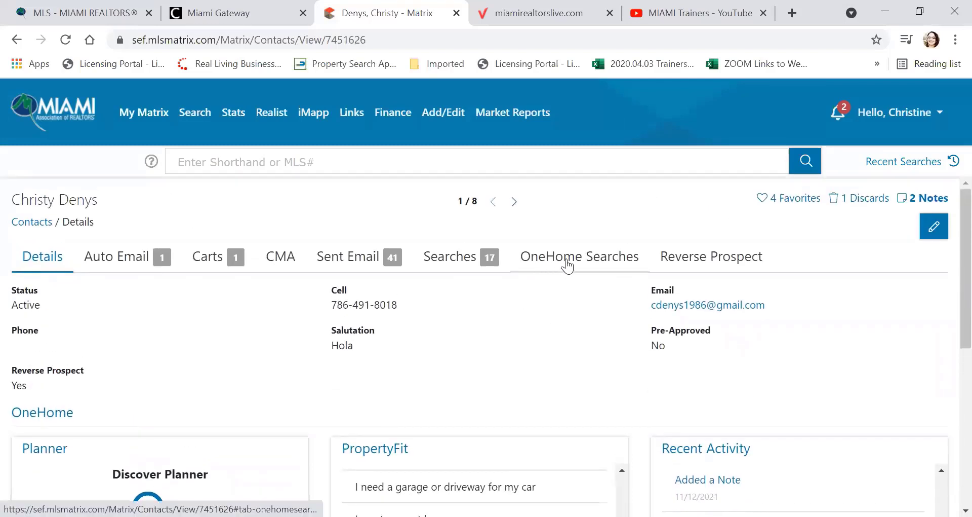
# Step: Review the contact's OneHome searches, 4 favorites and noted listings, then open Matrix Settings
pyautogui.click(567, 265)
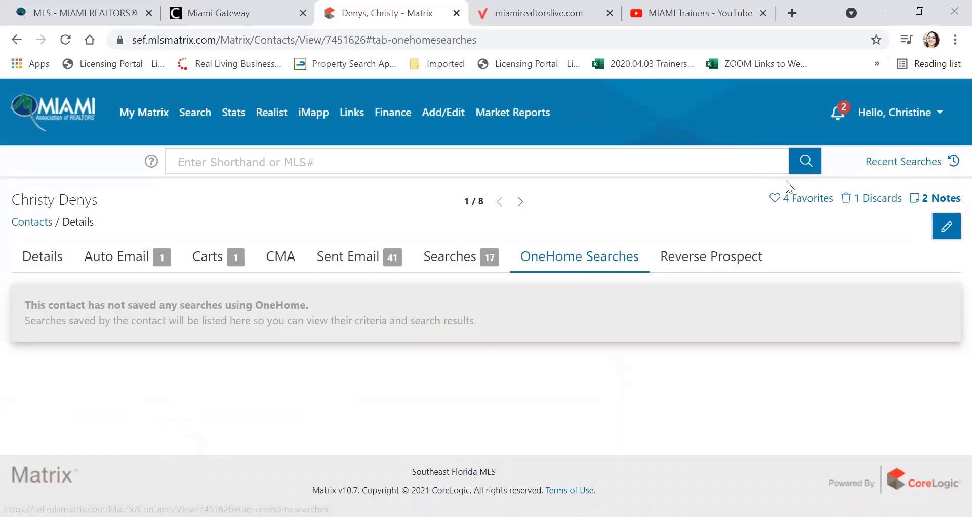
pyautogui.click(803, 199)
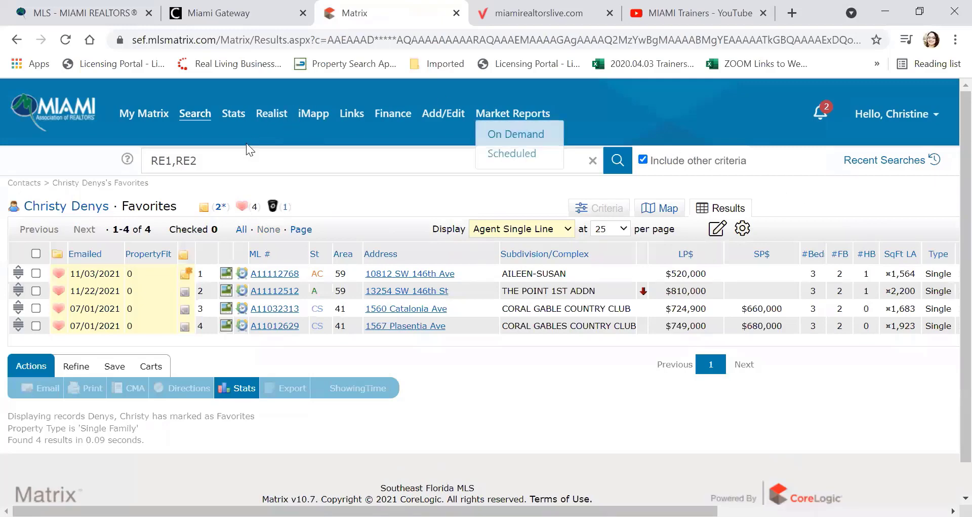
pyautogui.click(218, 207)
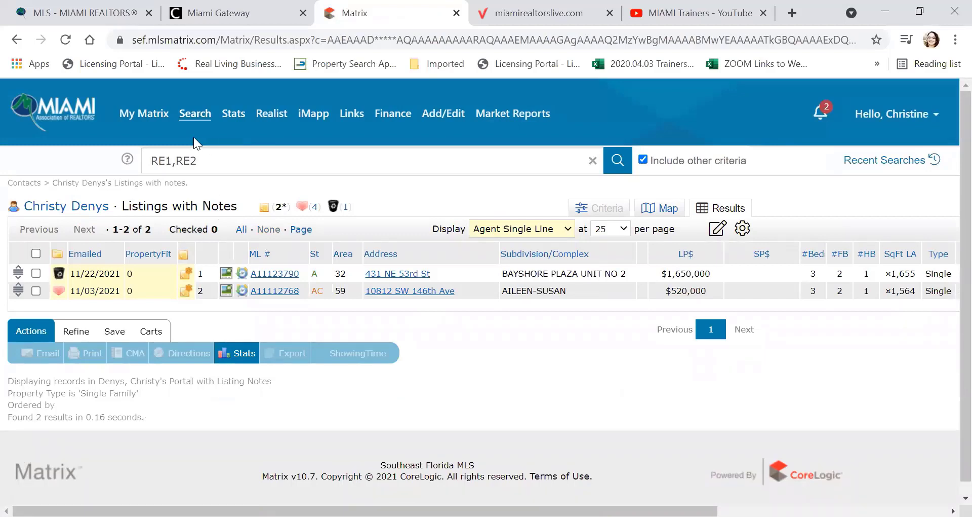
pyautogui.click(937, 115)
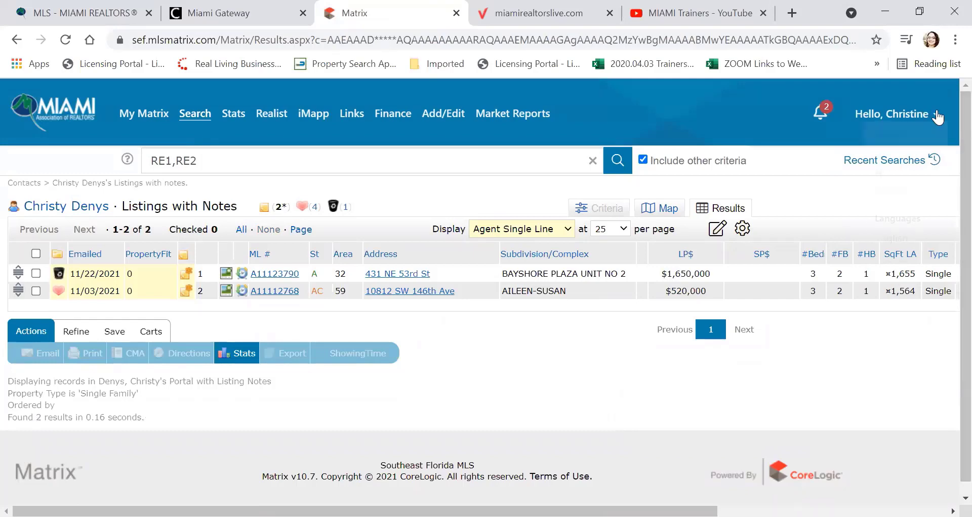
pyautogui.click(902, 157)
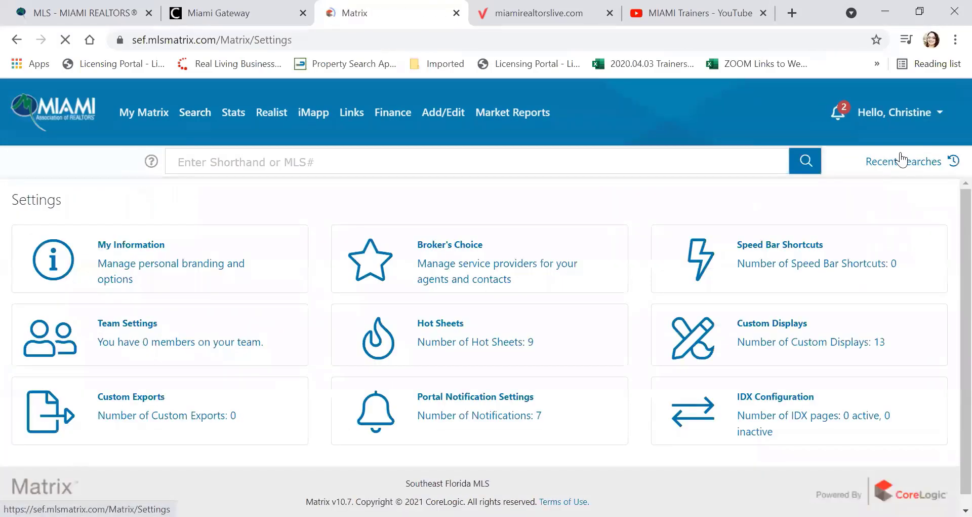
# Step: Turn on text alerts for portal visits, first-time visits and added notes in Portal Activity Notification Settings
pyautogui.scroll(-1, 628, 258)
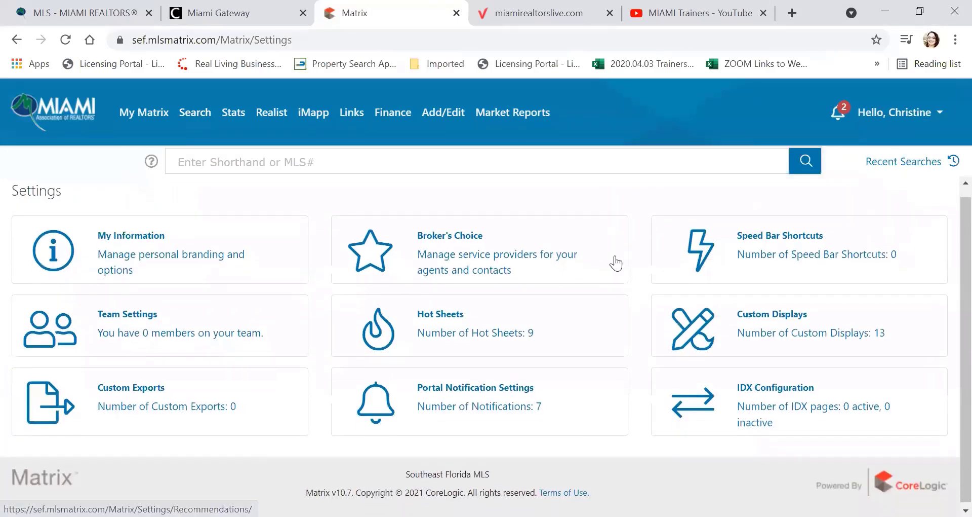
pyautogui.click(395, 406)
pyautogui.scroll(-2, 546, 309)
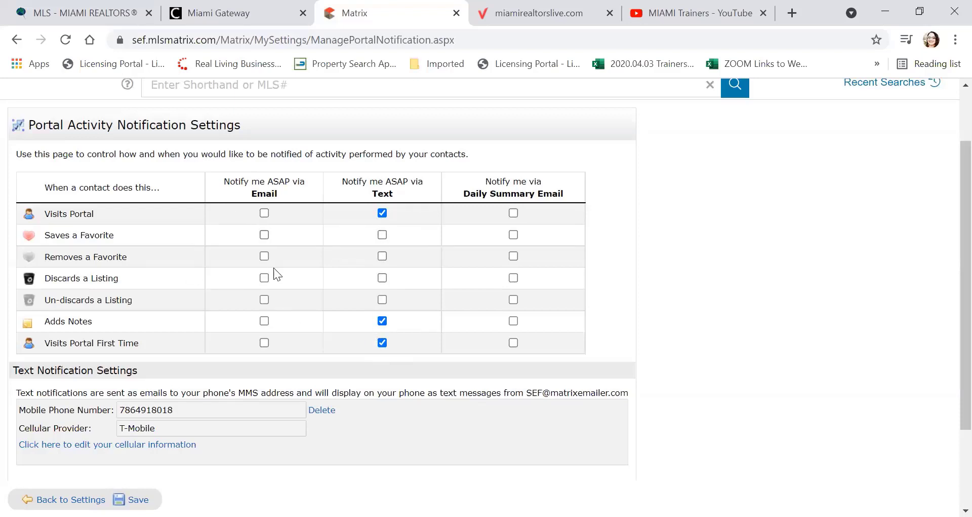
pyautogui.scroll(-2, 283, 342)
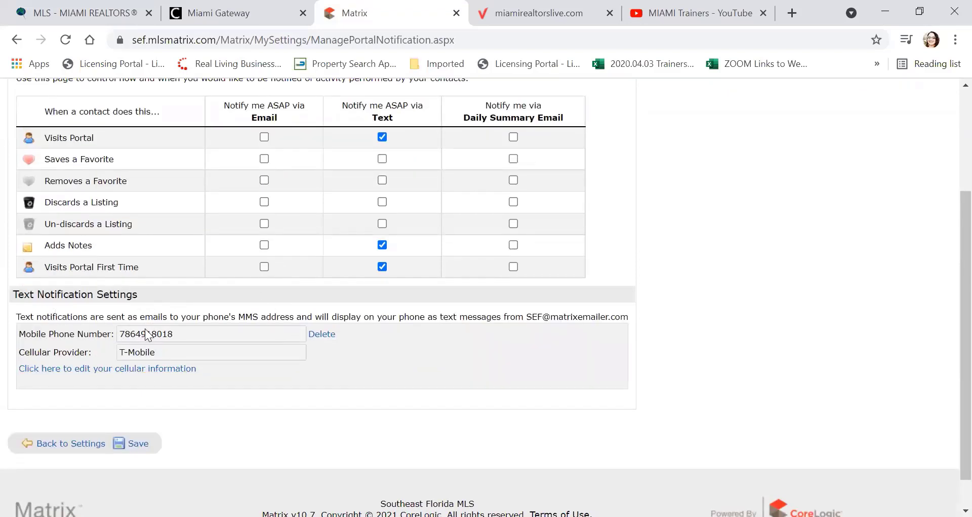
# Step: Confirm T-Mobile stays the cellular provider, then go back to the My Matrix home dashboard
pyautogui.click(92, 368)
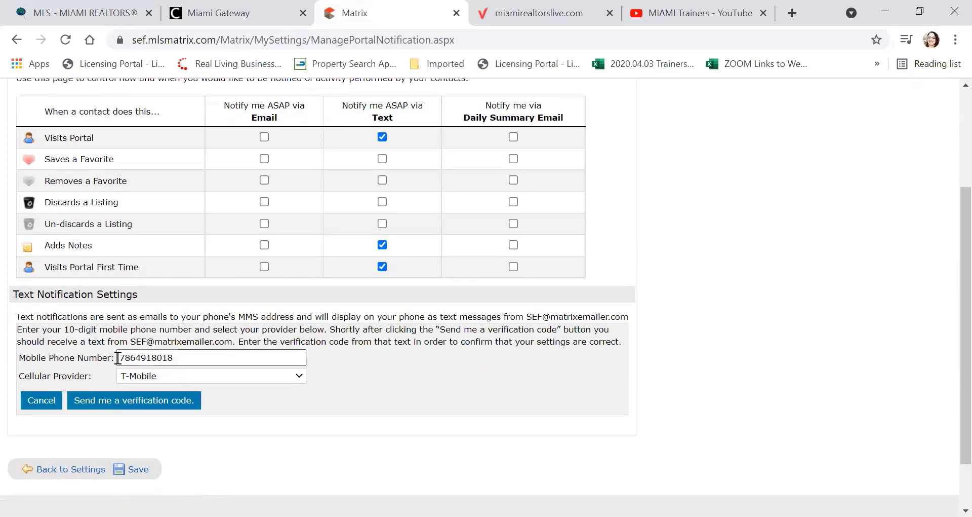
pyautogui.click(179, 378)
pyautogui.click(172, 372)
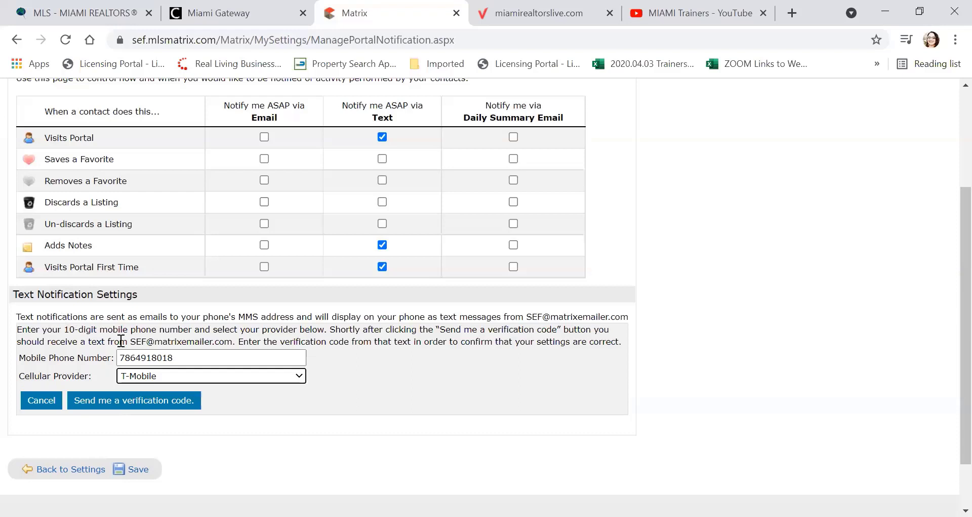
pyautogui.moveTo(134, 343); pyautogui.dragTo(233, 344)
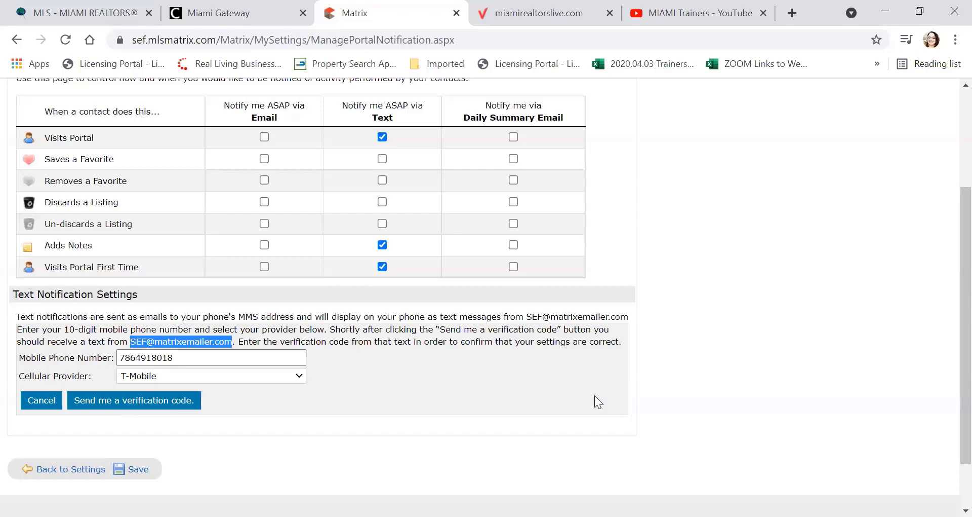
pyautogui.scroll(3, 592, 393)
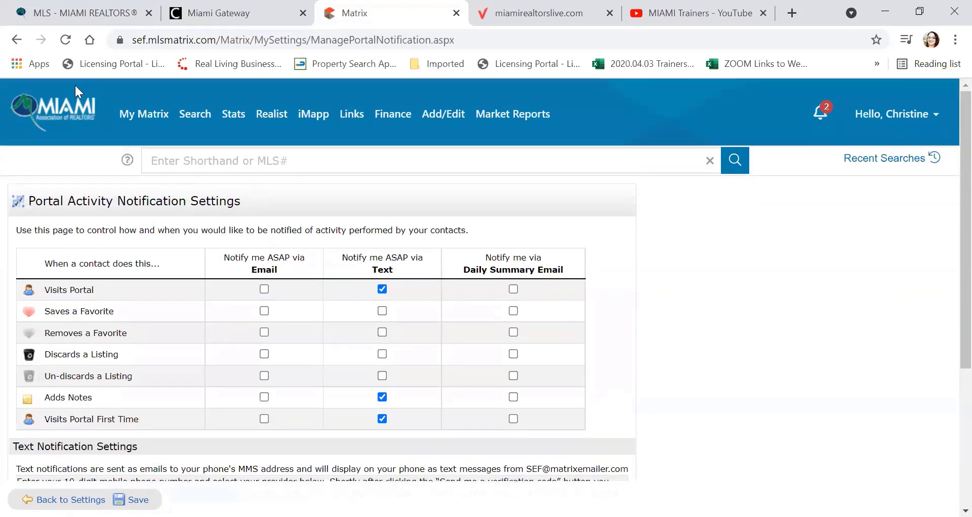
pyautogui.click(76, 109)
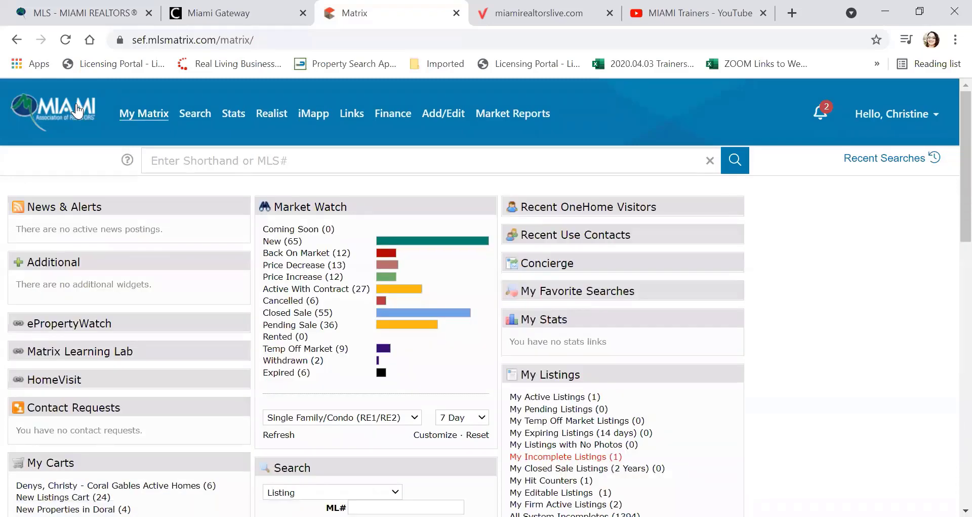
# Step: Start a new RE1/RE2 Single Family/Condo search from the Search menu
pyautogui.moveTo(145, 114)
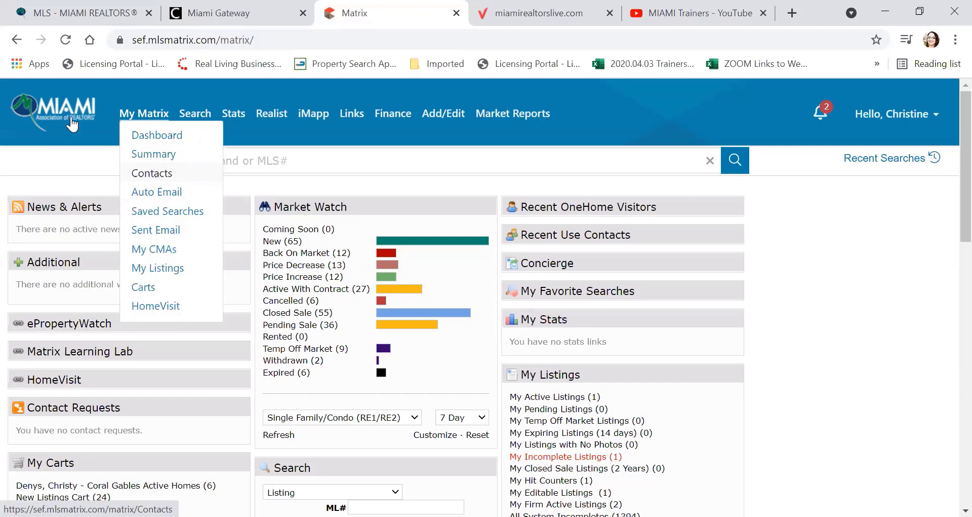
pyautogui.moveTo(203, 118)
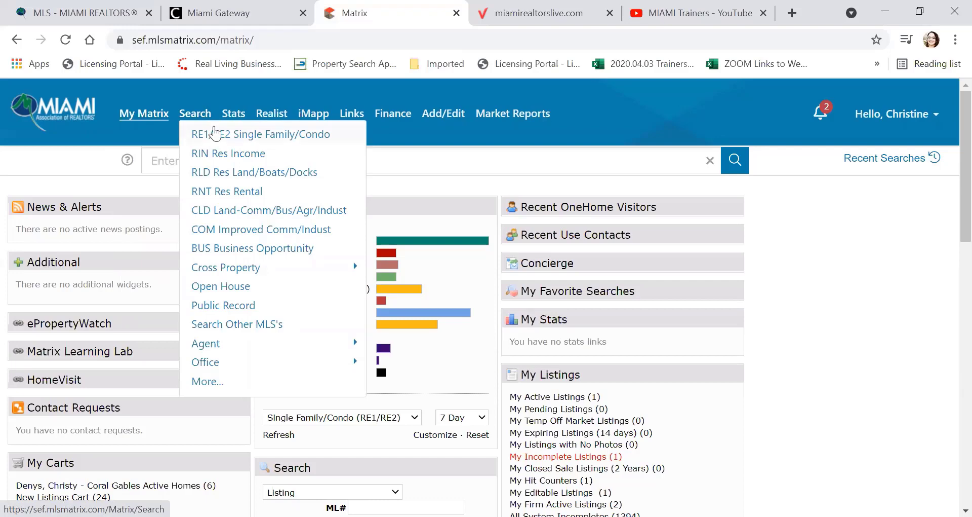
pyautogui.click(263, 142)
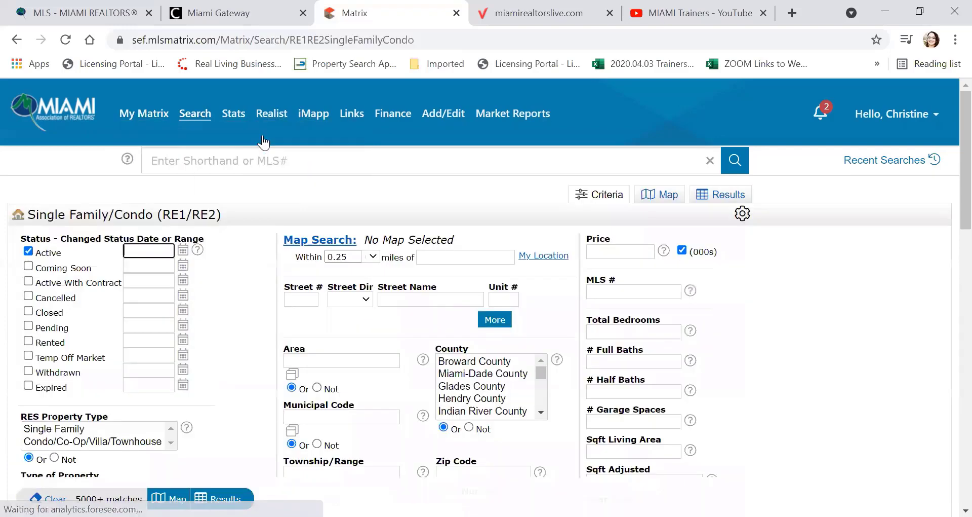
# Step: Set RES Property Type to Single Family and Type of Property to Single
pyautogui.scroll(-1, 314, 180)
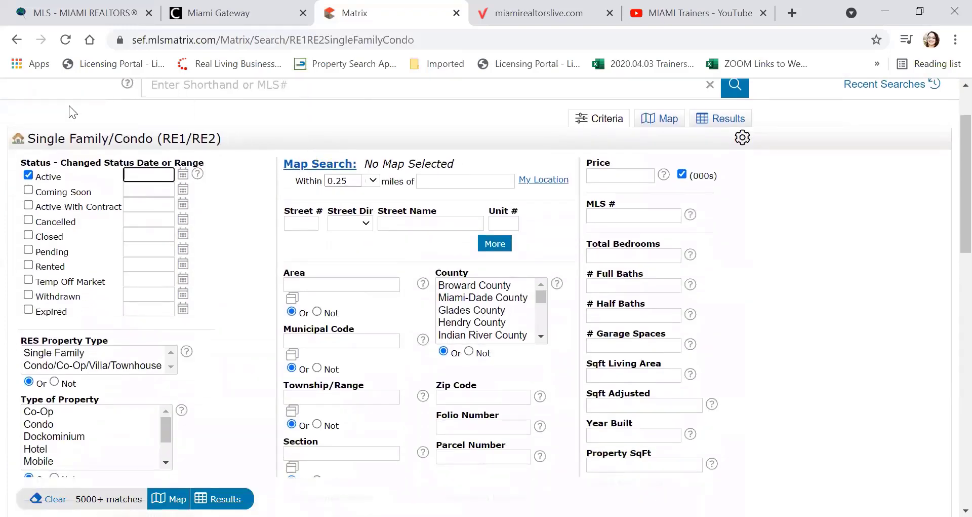
pyautogui.scroll(-1, 35, 182)
pyautogui.scroll(-1, 35, 182)
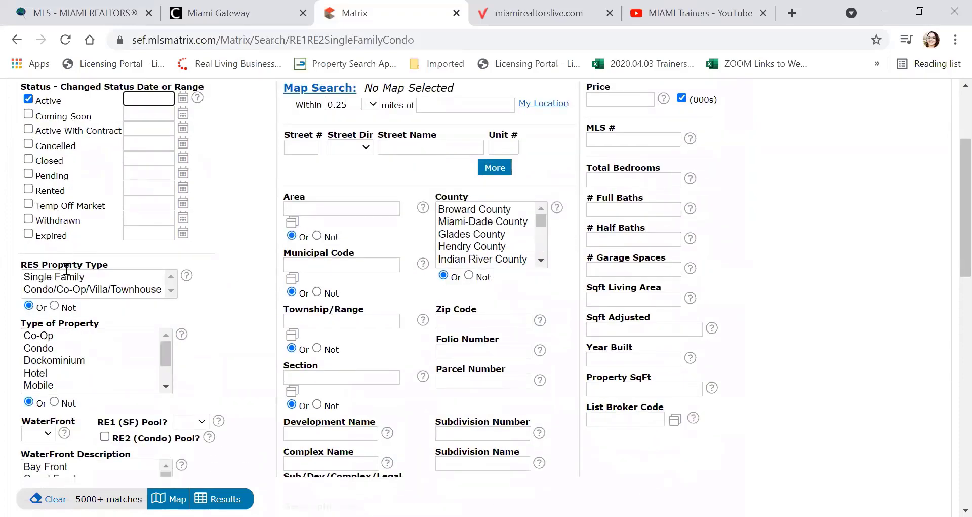
pyautogui.click(66, 276)
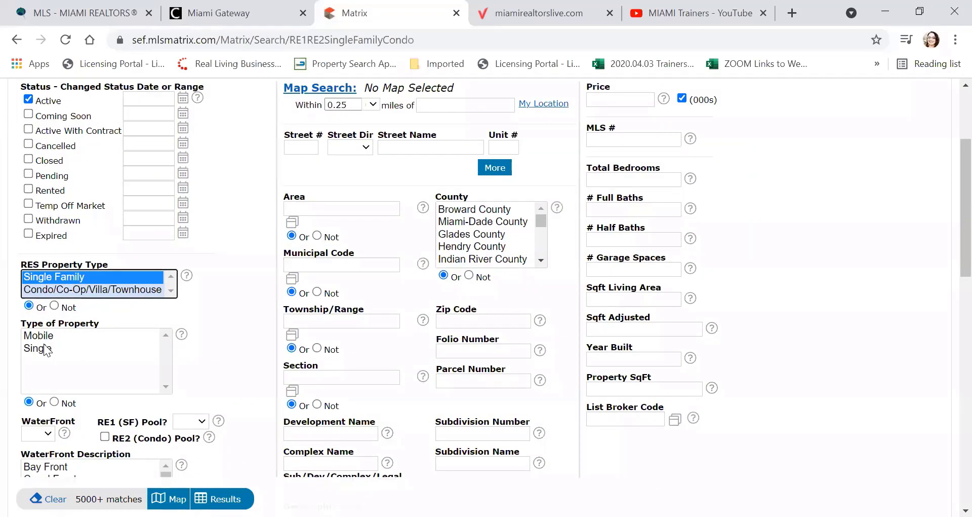
pyautogui.click(41, 348)
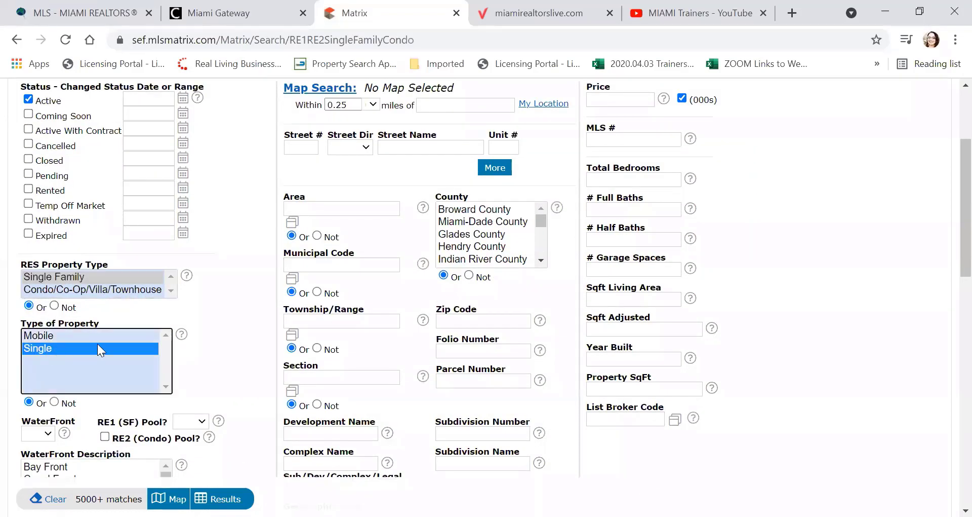
# Step: Set the City criterion to Hollywood, narrowing results to 212 matches
pyautogui.scroll(-4, 97, 343)
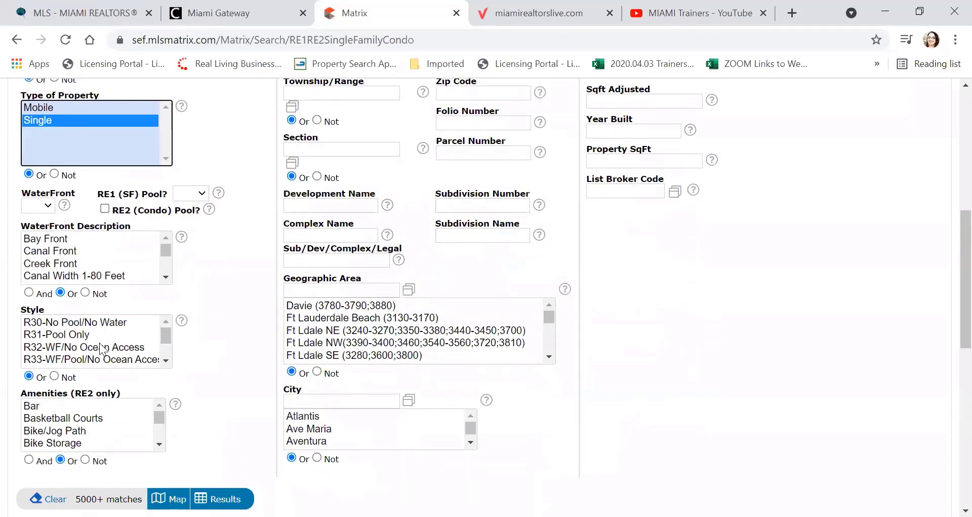
pyautogui.scroll(6, 146, 340)
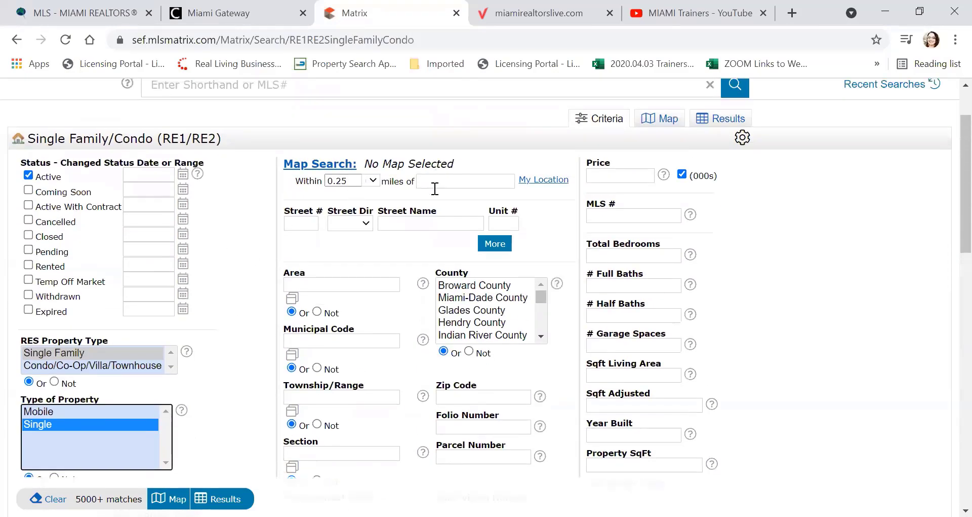
pyautogui.scroll(-3, 431, 203)
pyautogui.scroll(-6, 428, 216)
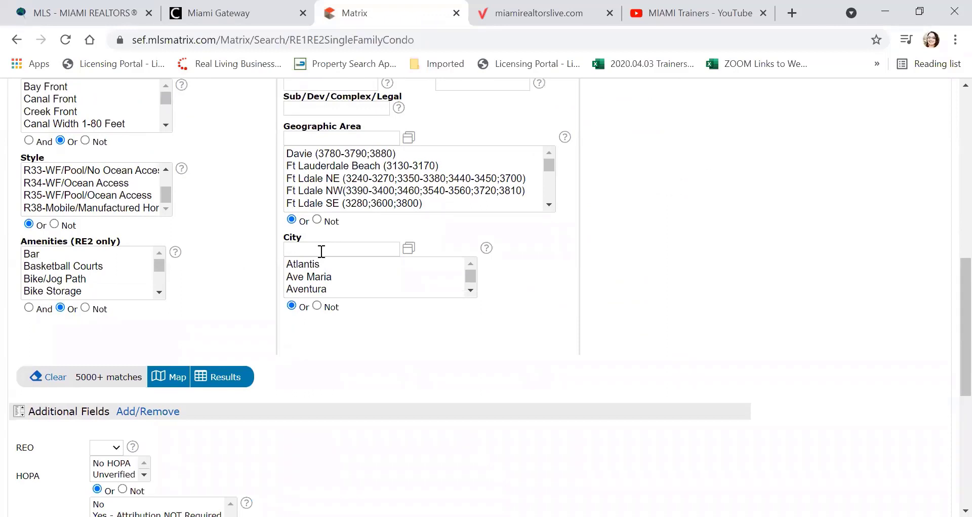
pyautogui.click(321, 250)
pyautogui.write('hollywood')
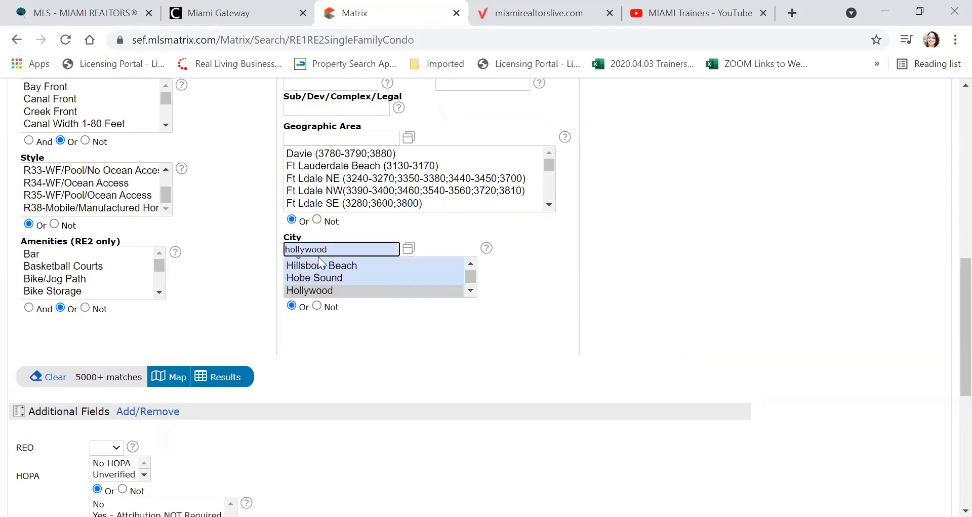
pyautogui.click(316, 290)
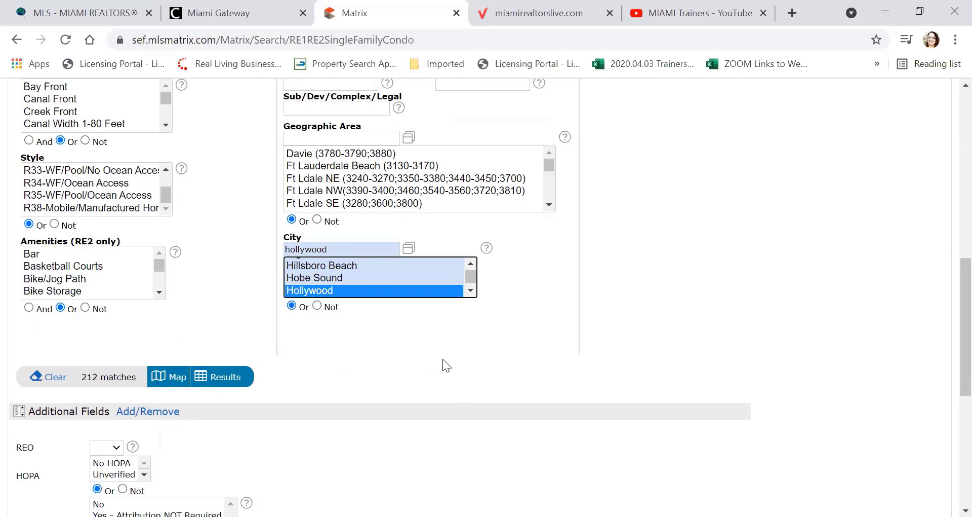
pyautogui.scroll(10, 447, 356)
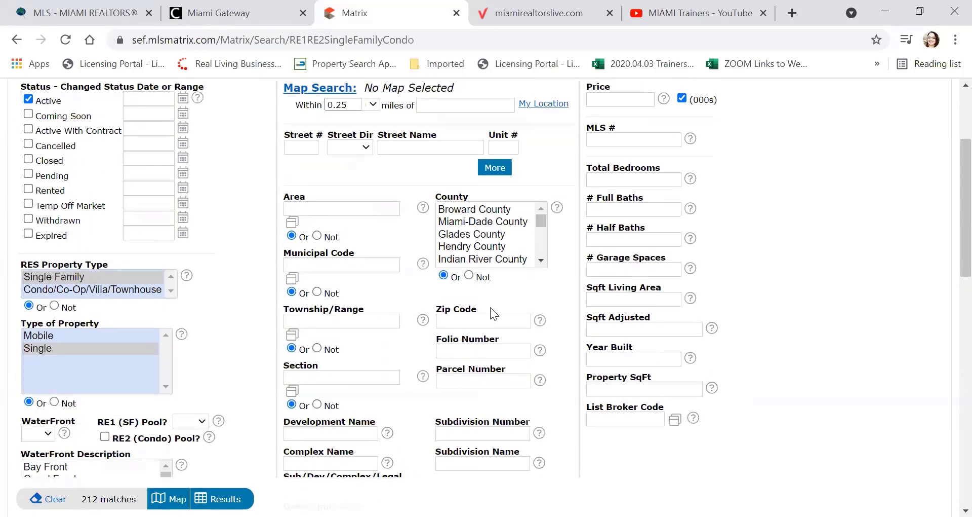
# Step: Set the price to a 500 minimum with no upper limit (500+)
pyautogui.click(605, 176)
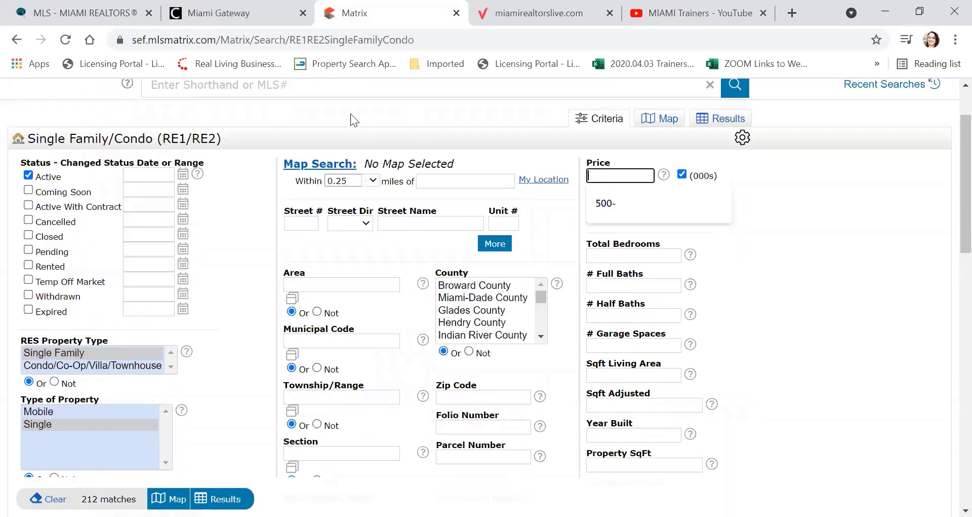
pyautogui.click(601, 205)
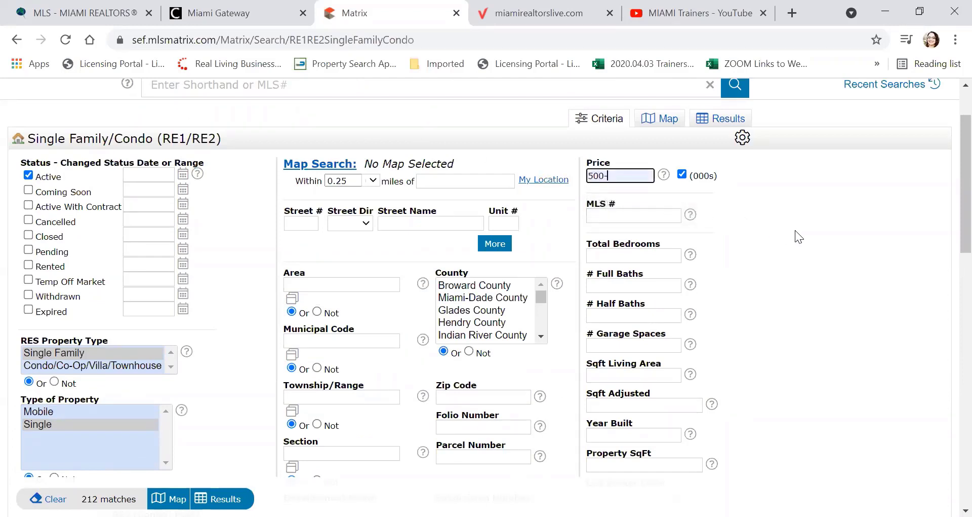
pyautogui.click(612, 175)
pyautogui.scroll(-1, 122, 345)
pyautogui.scroll(-1, 122, 345)
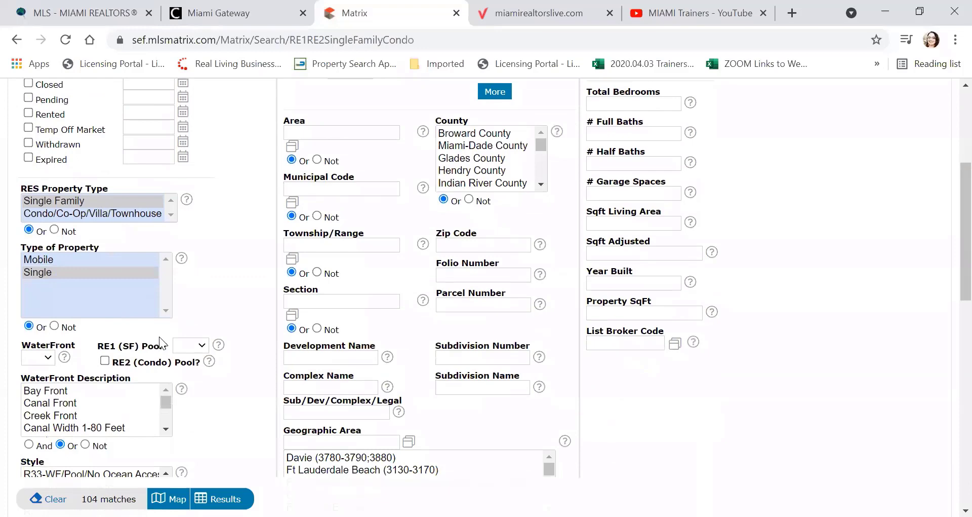
pyautogui.scroll(1, 159, 336)
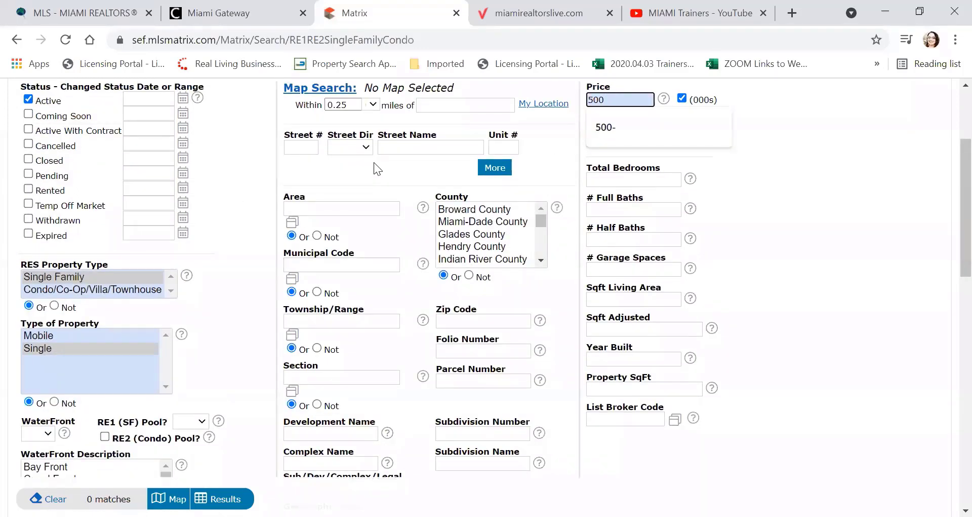
pyautogui.write('+')
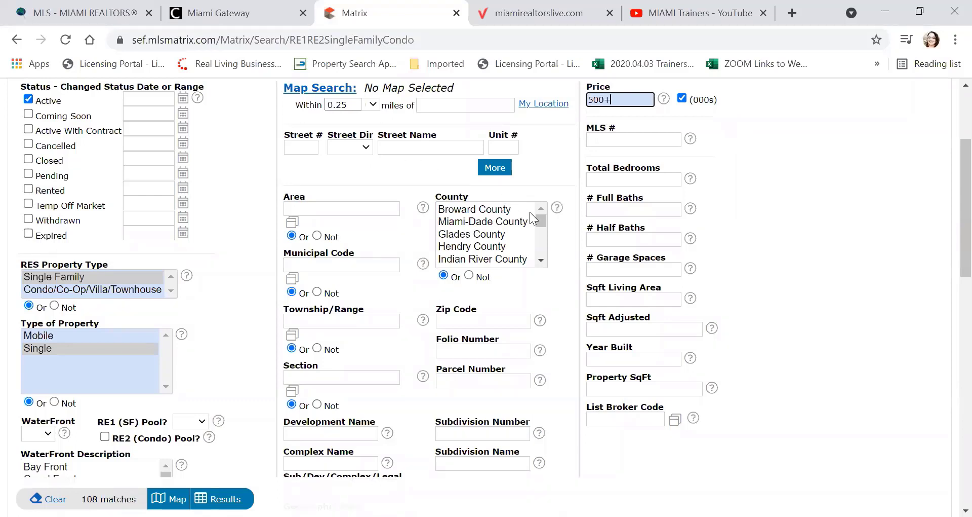
pyautogui.click(759, 212)
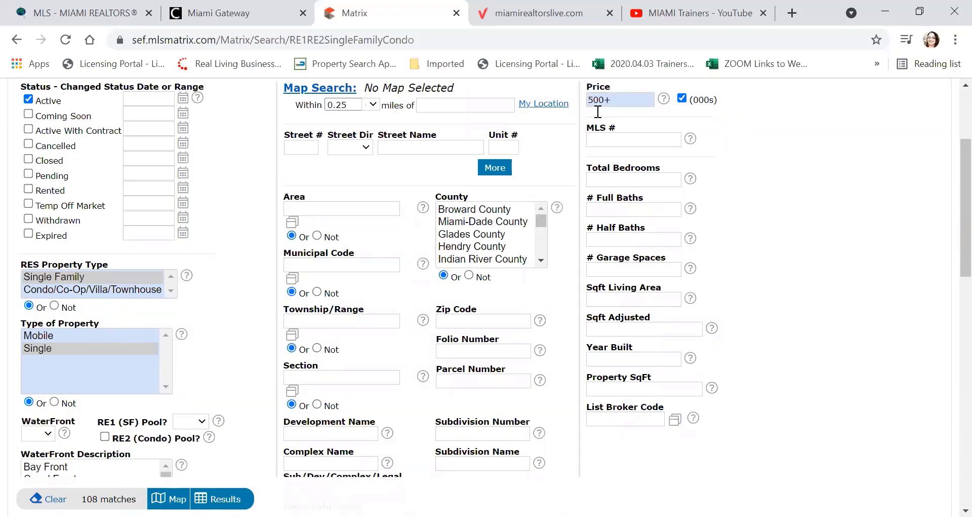
# Step: Try a 500-750 price range, then revert to 500 and up for 104 matches
pyautogui.click(635, 100)
pyautogui.press('BackSpace')
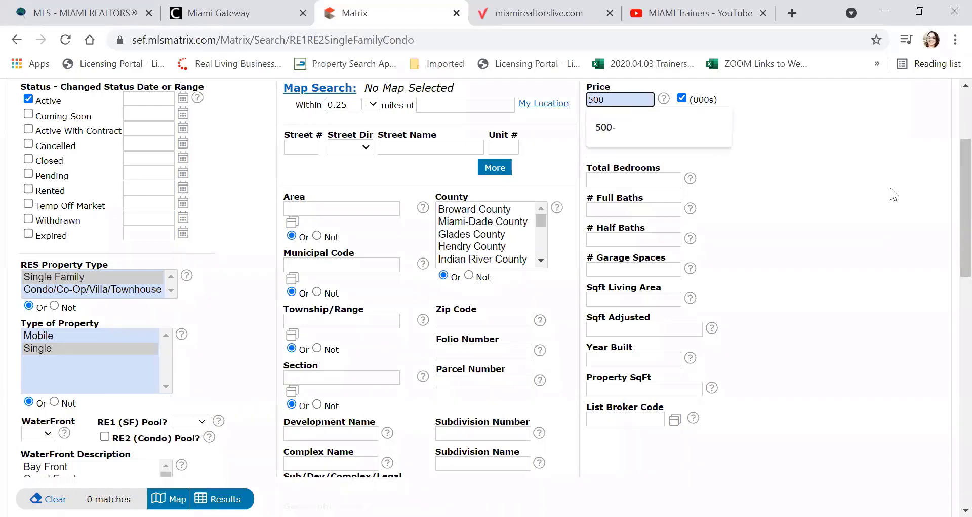
pyautogui.write('-7')
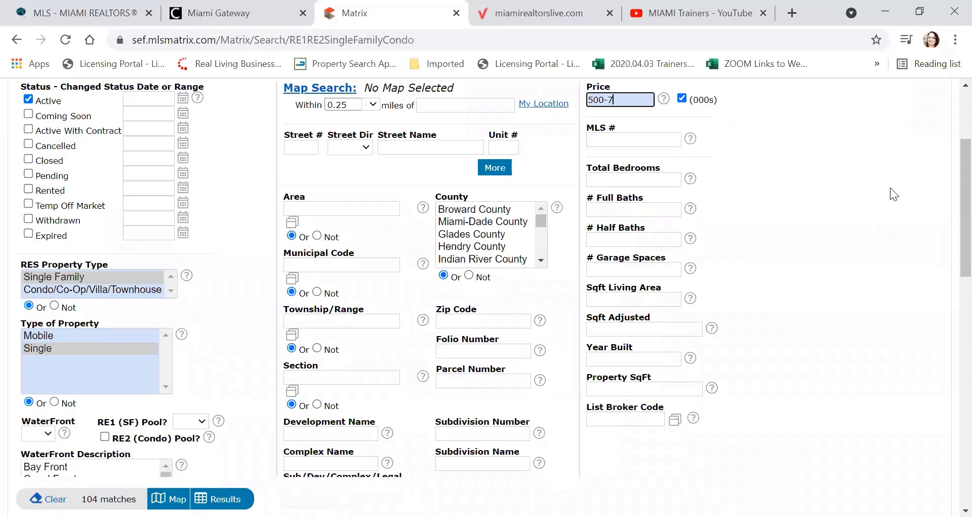
pyautogui.write('50')
pyautogui.click(808, 174)
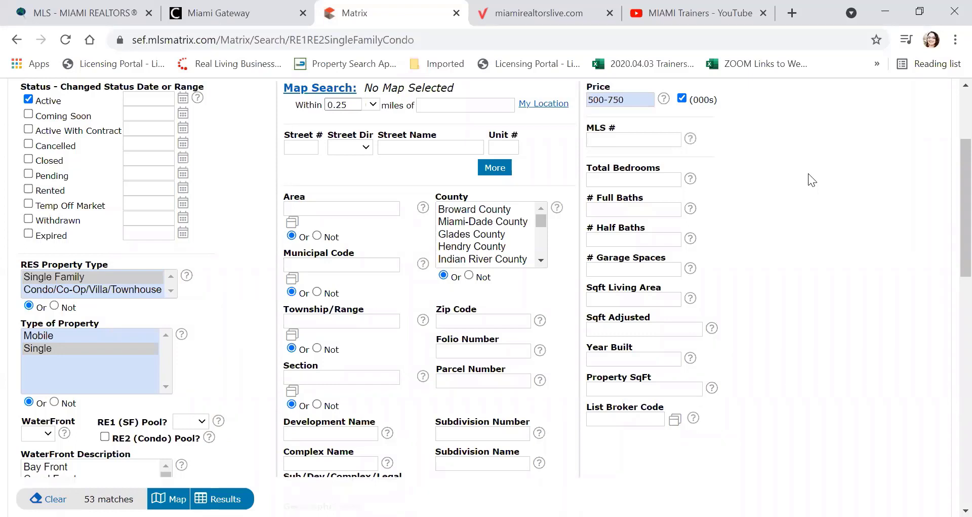
pyautogui.click(634, 107)
pyautogui.press('BackSpace')
pyautogui.press('BackSpace')
pyautogui.press('BackSpace')
pyautogui.press('BackSpace')
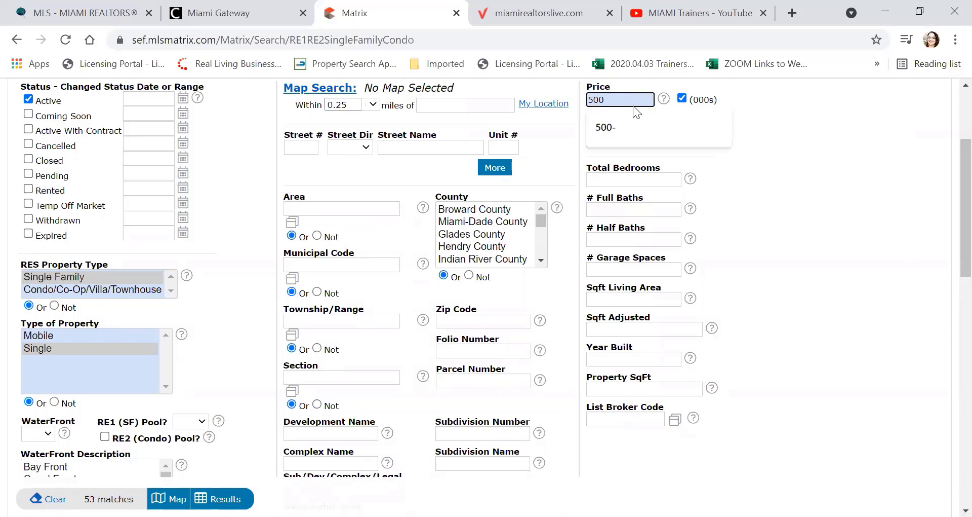
pyautogui.click(614, 125)
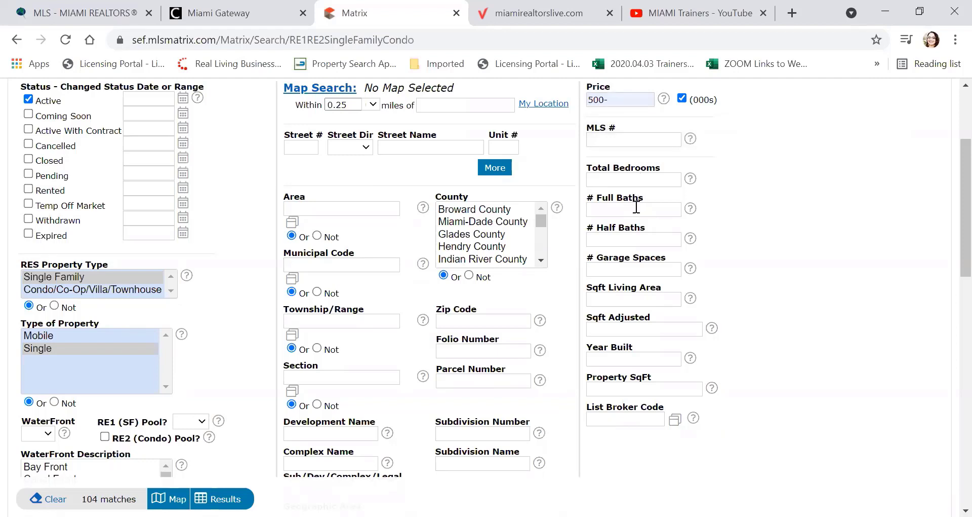
pyautogui.click(633, 179)
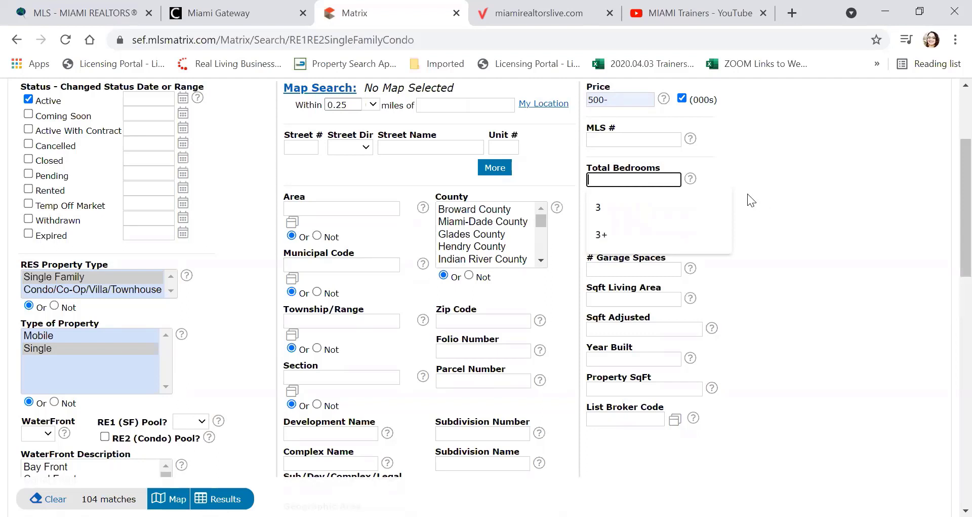
# Step: Require 3 or more total bedrooms
pyautogui.write('3')
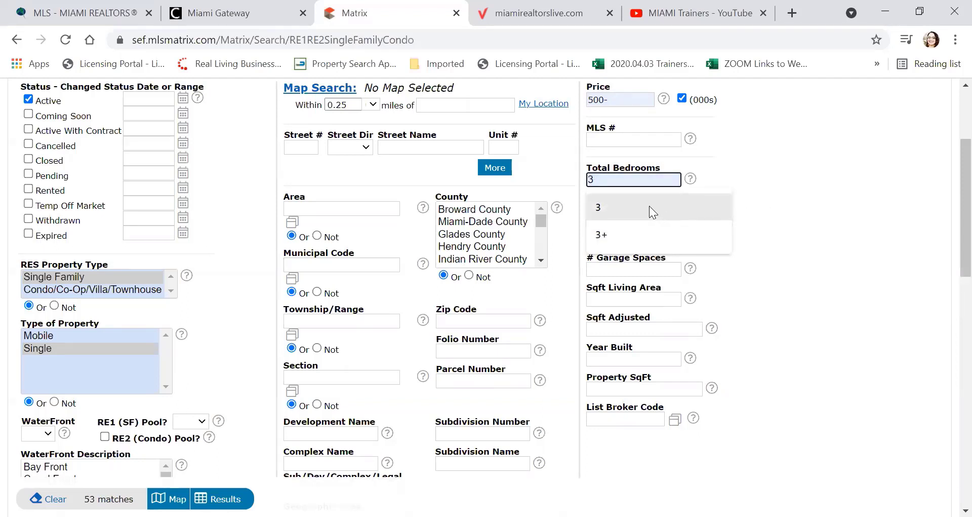
pyautogui.click(651, 207)
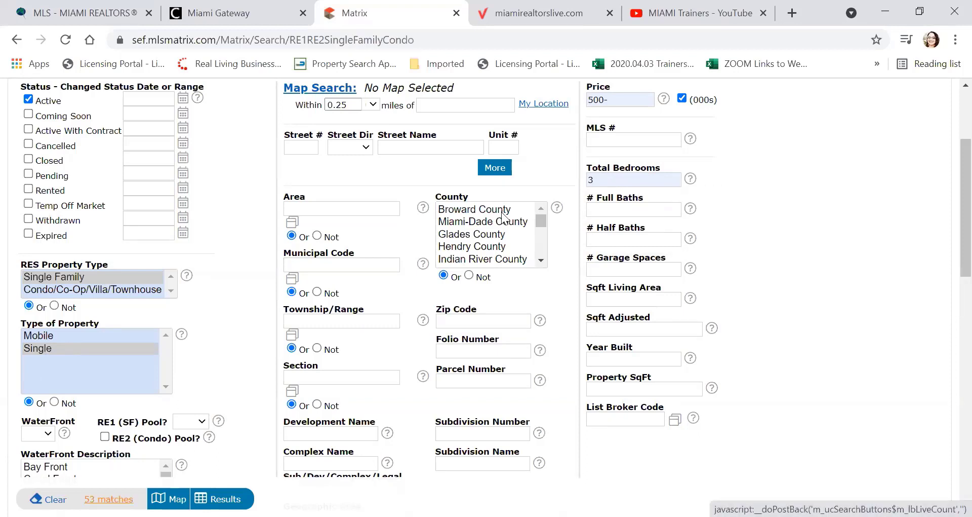
pyautogui.click(613, 182)
pyautogui.click(613, 234)
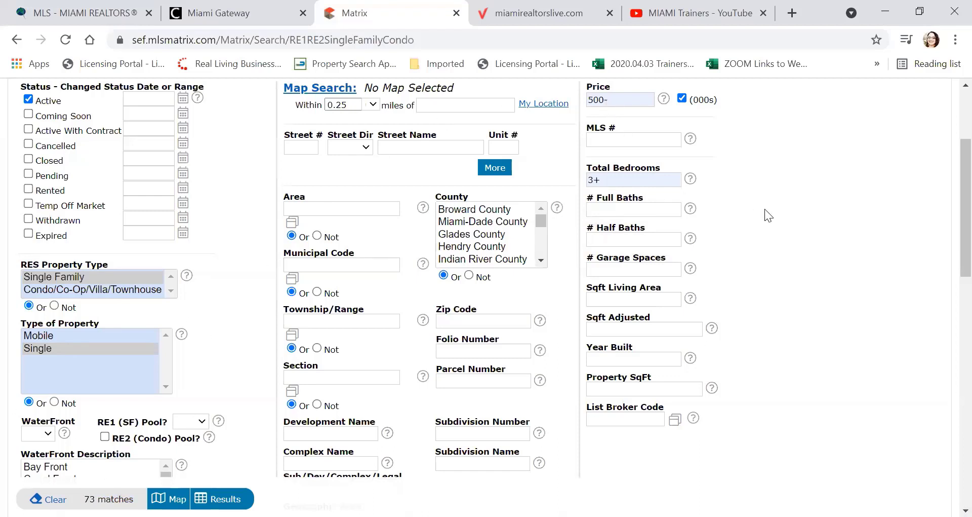
# Step: Require 2 or more full baths
pyautogui.click(599, 205)
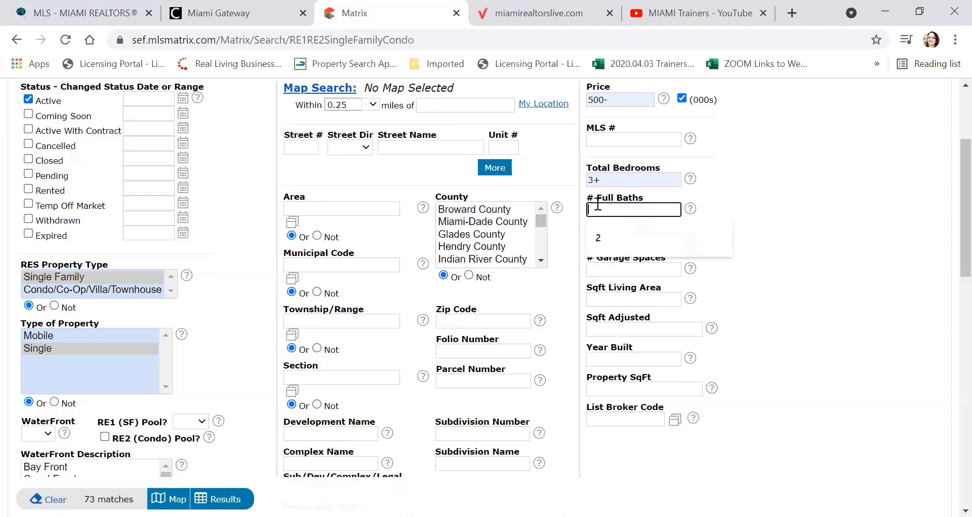
pyautogui.click(681, 237)
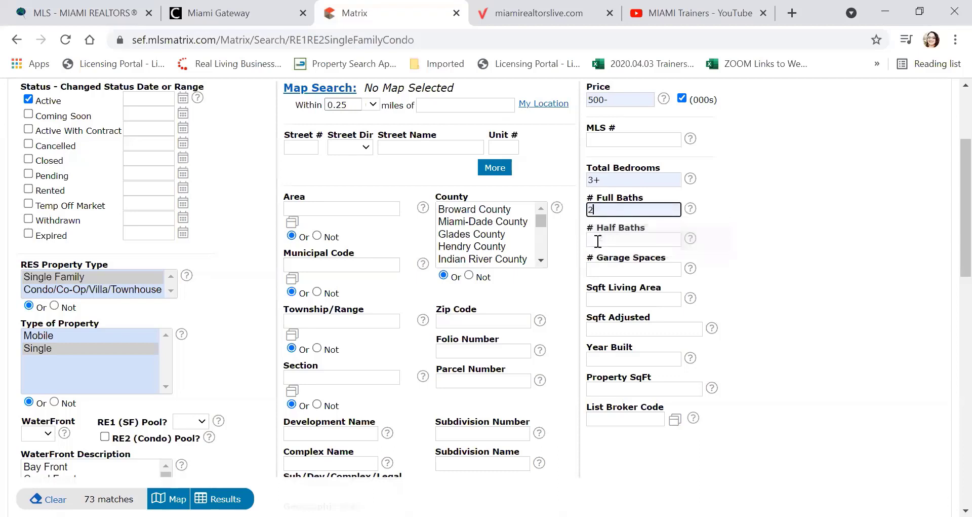
pyautogui.click(764, 225)
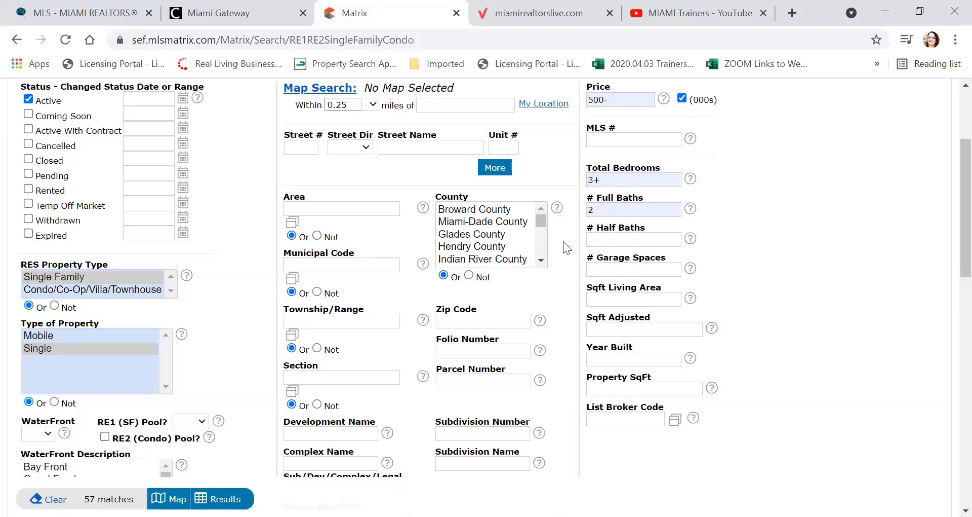
pyautogui.click(609, 210)
pyautogui.write('+')
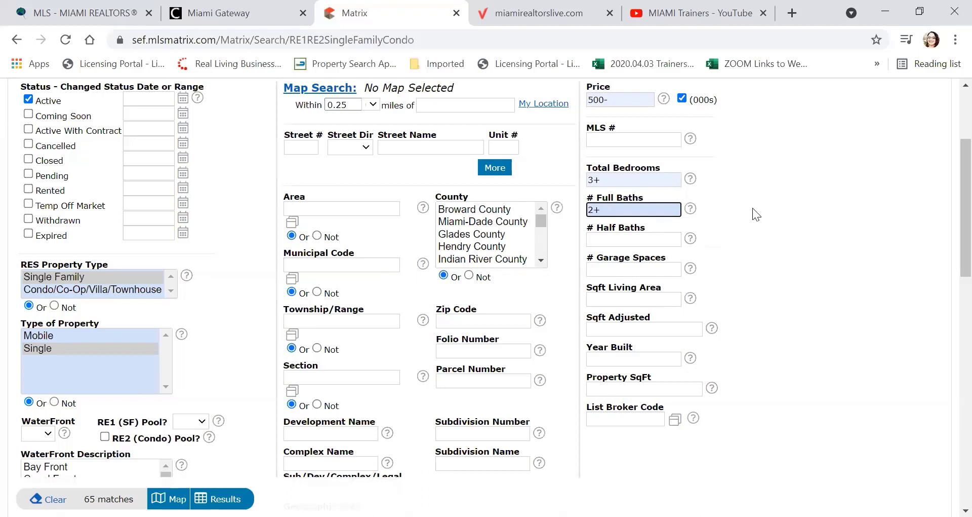
pyautogui.click(753, 209)
# Step: Require 2 garage spaces, bringing results down to 6 matches
pyautogui.click(641, 238)
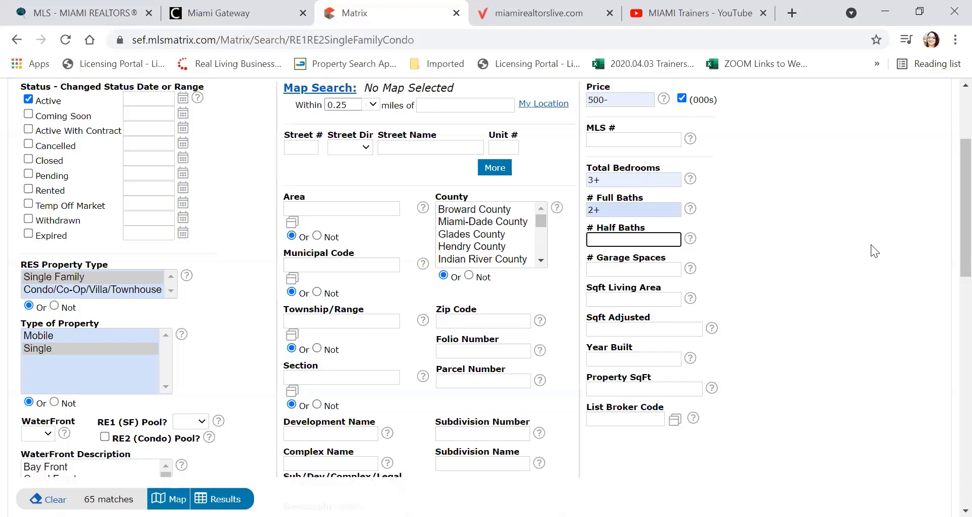
pyautogui.click(606, 264)
pyautogui.click(608, 290)
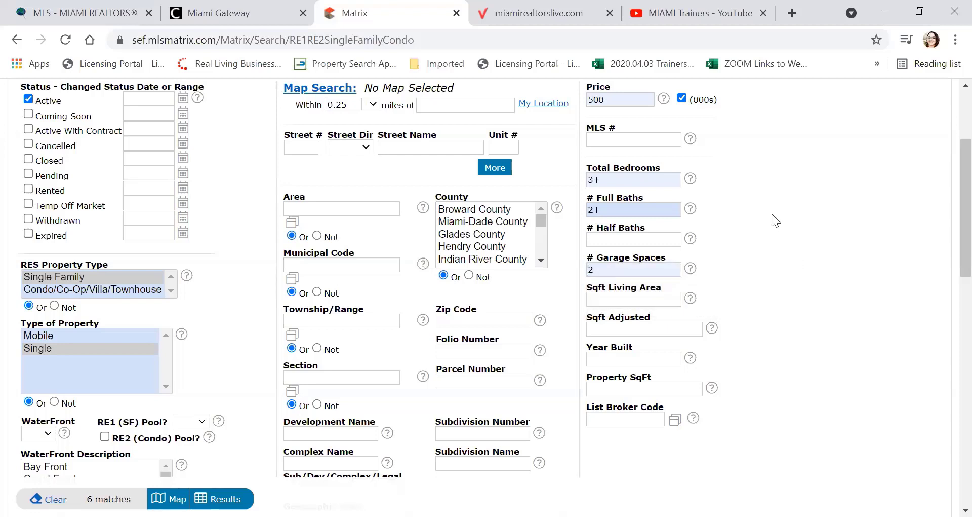
pyautogui.scroll(2, 775, 219)
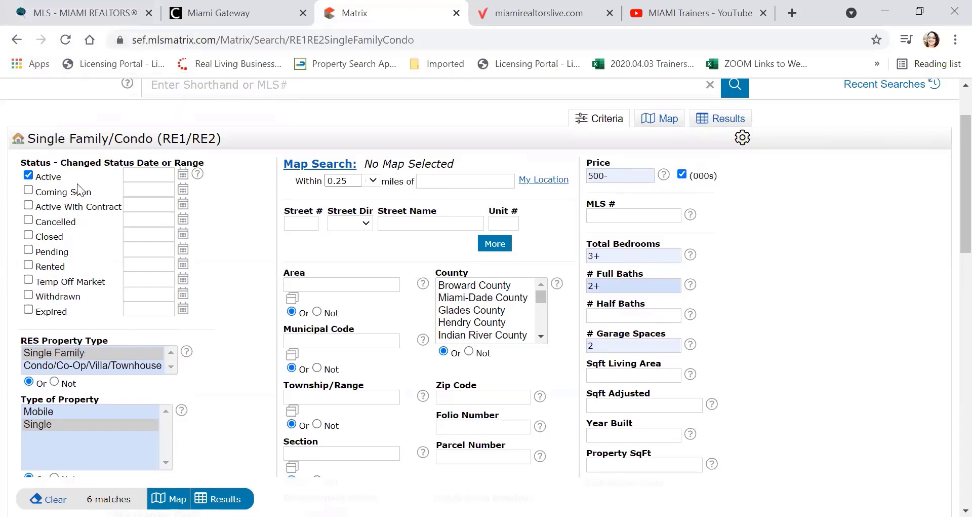
pyautogui.scroll(-3, 77, 203)
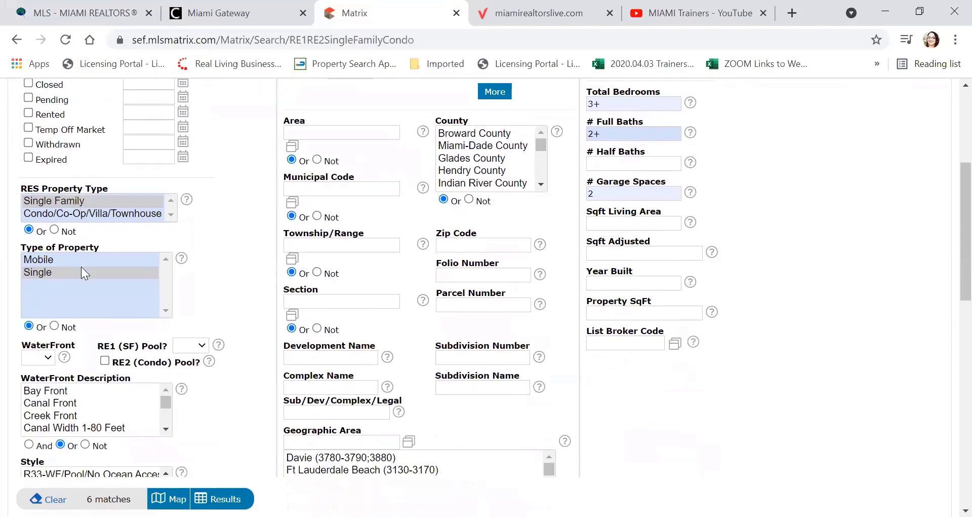
pyautogui.scroll(-3, 83, 271)
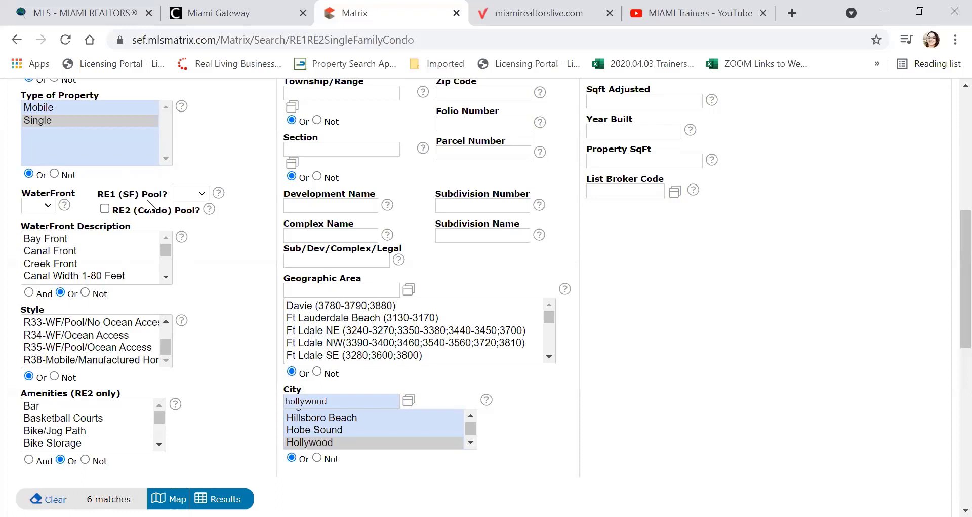
pyautogui.scroll(-1, 77, 281)
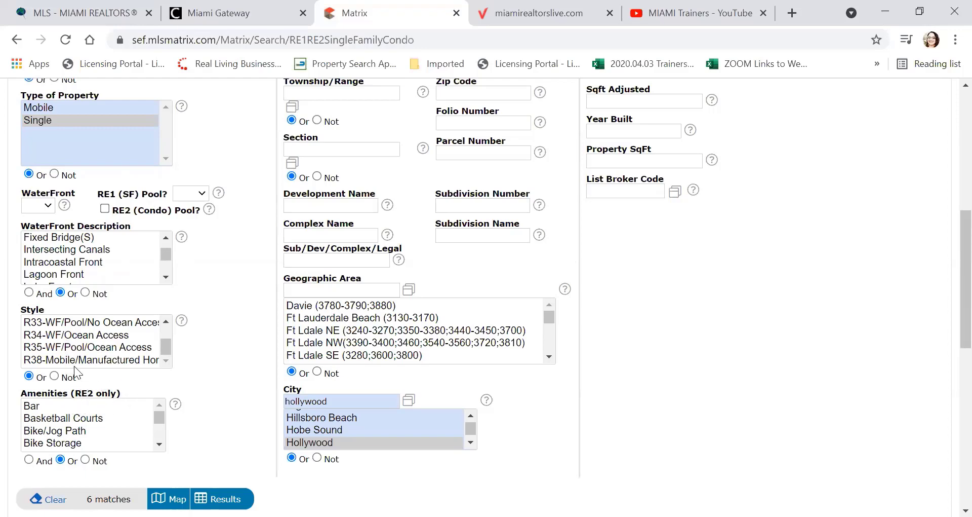
pyautogui.scroll(6, 213, 360)
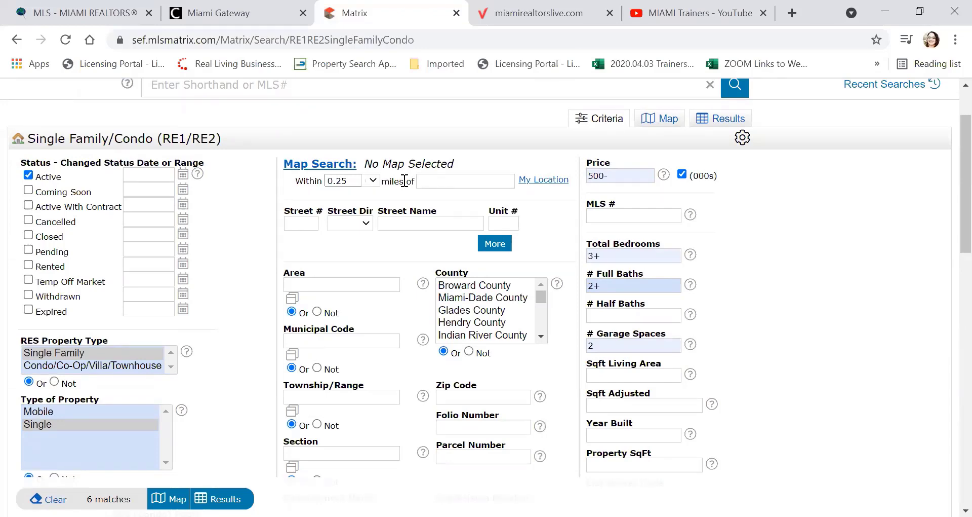
pyautogui.scroll(-2, 405, 181)
pyautogui.scroll(-1, 386, 208)
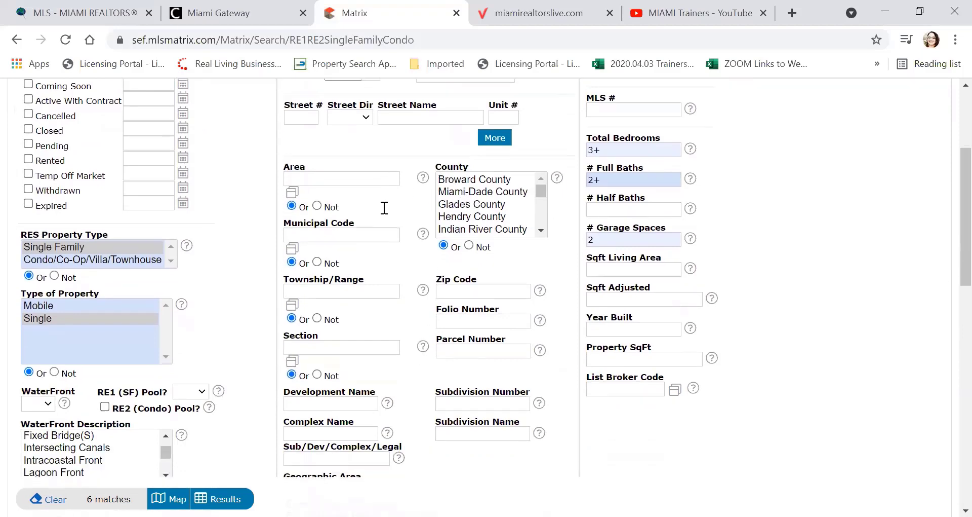
pyautogui.scroll(-1, 384, 208)
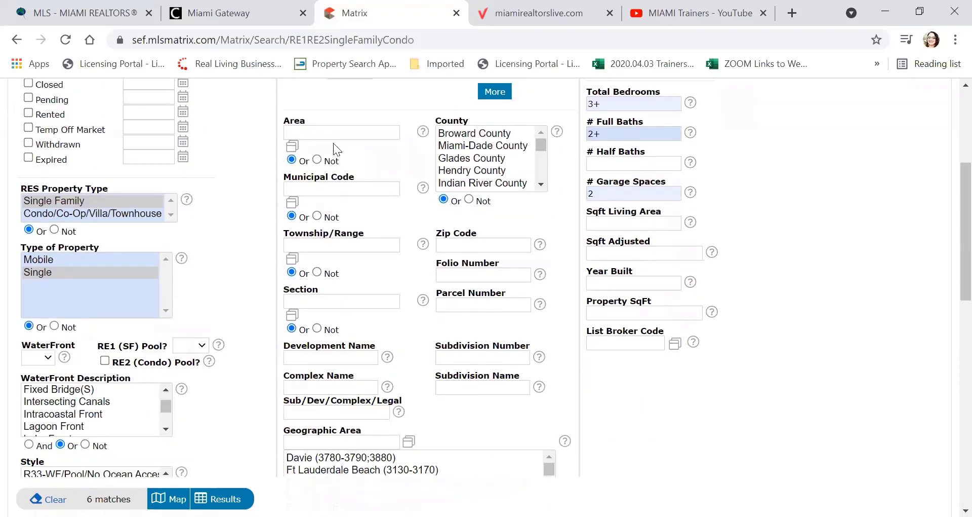
pyautogui.scroll(-2, 329, 187)
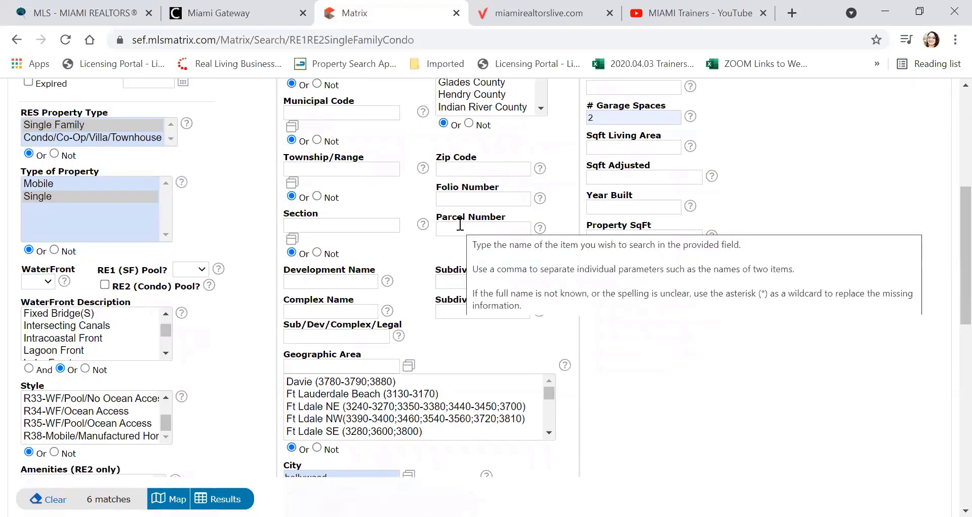
pyautogui.scroll(-3, 461, 223)
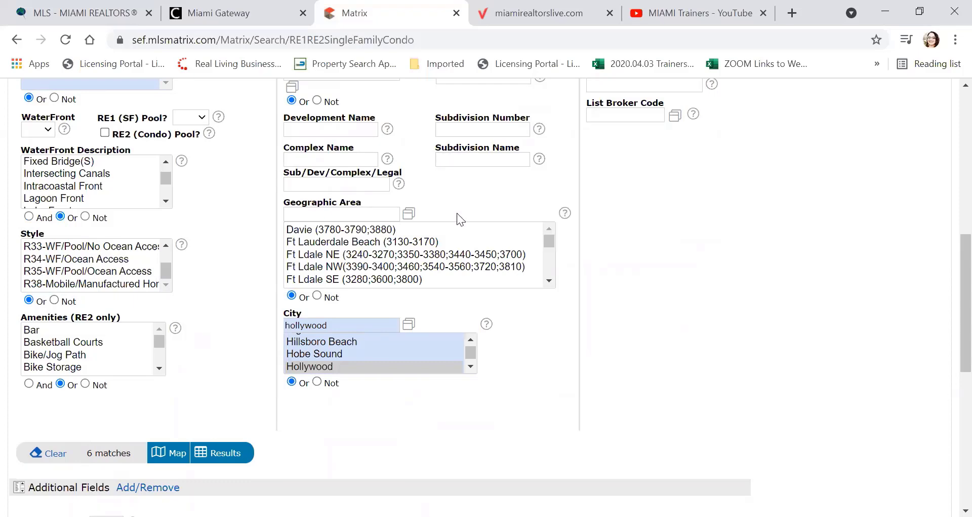
pyautogui.scroll(-1, 457, 214)
pyautogui.scroll(7, 454, 226)
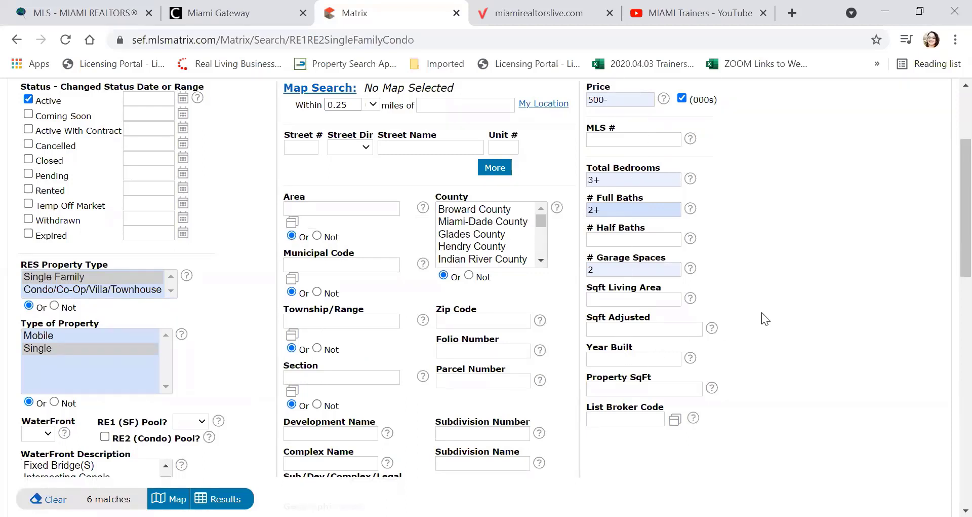
pyautogui.scroll(1, 741, 227)
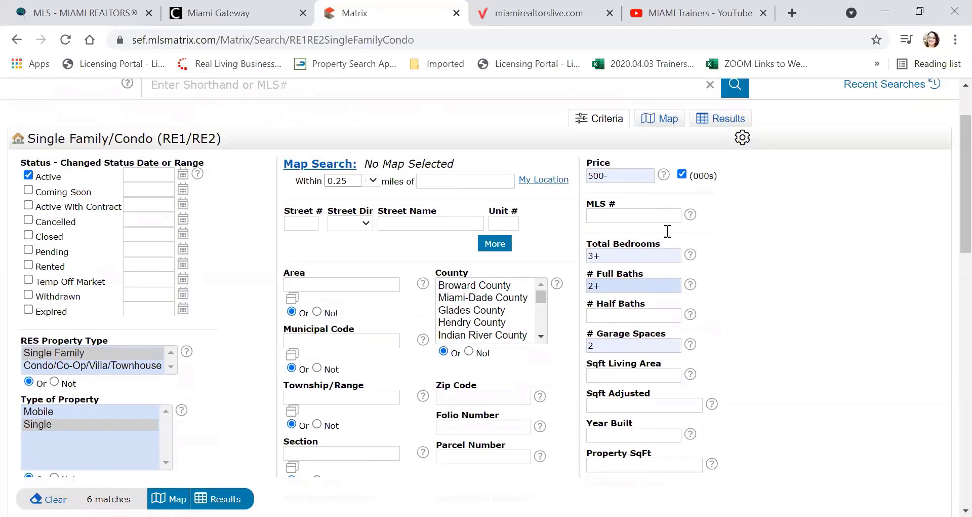
pyautogui.scroll(-1, 767, 257)
pyautogui.scroll(-2, 767, 249)
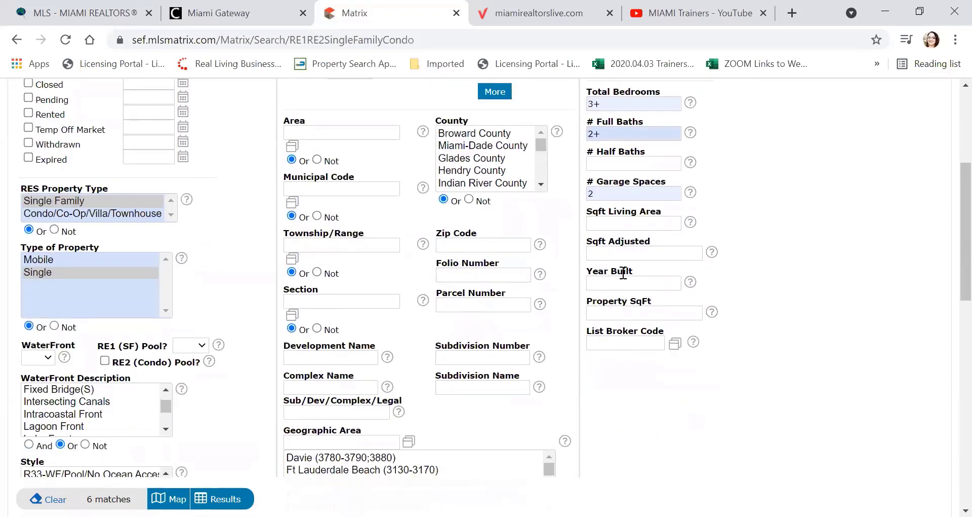
pyautogui.scroll(-5, 614, 300)
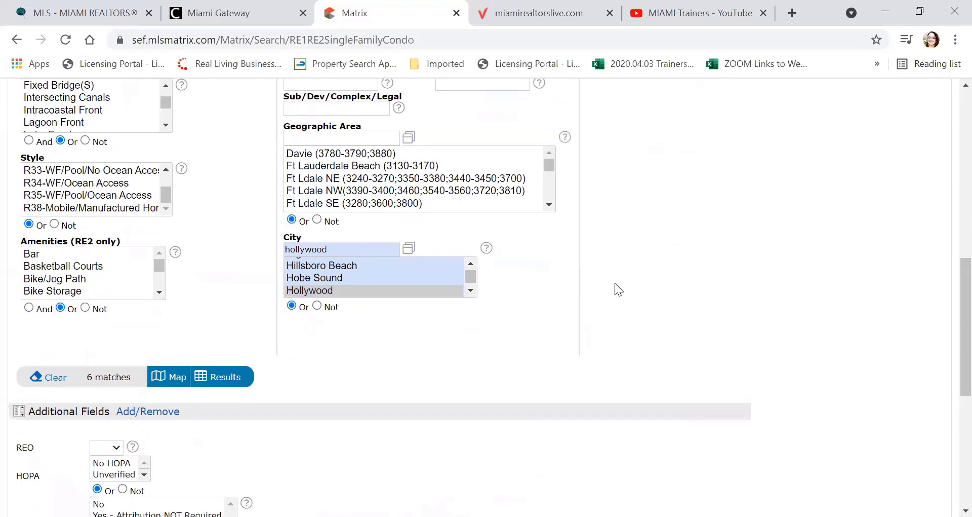
pyautogui.scroll(-3, 615, 282)
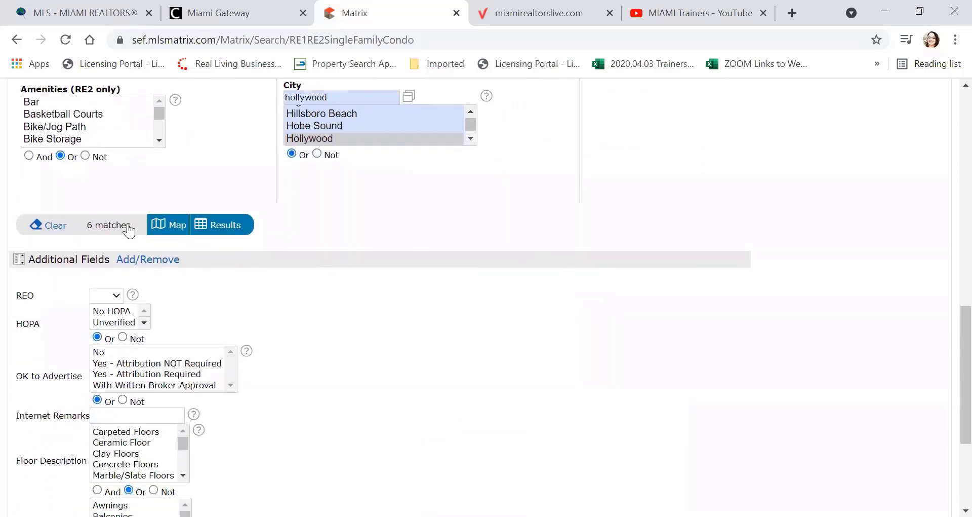
pyautogui.click(139, 264)
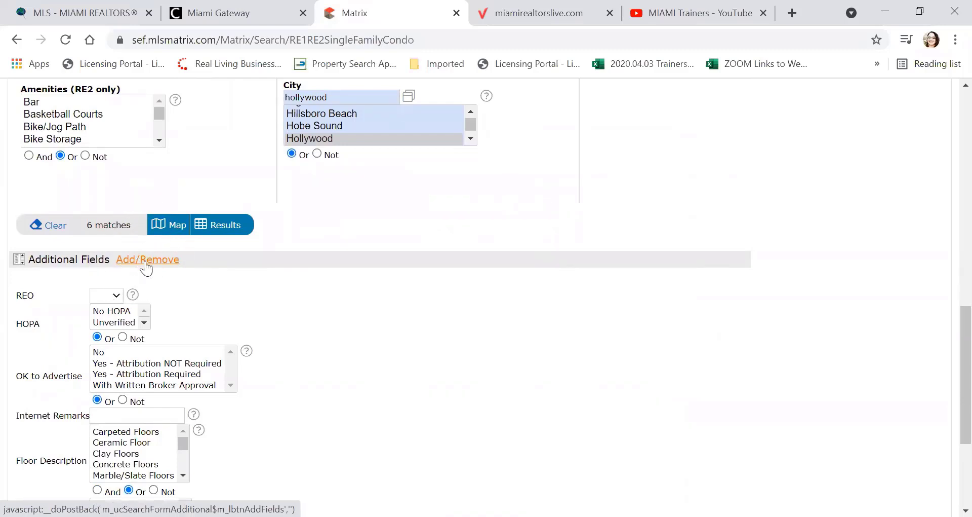
pyautogui.scroll(-3, 205, 288)
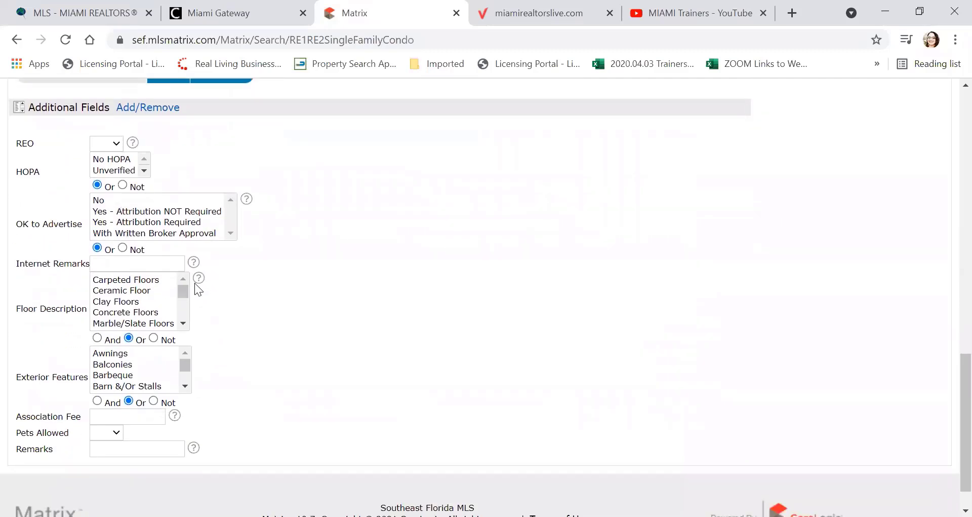
pyautogui.click(117, 144)
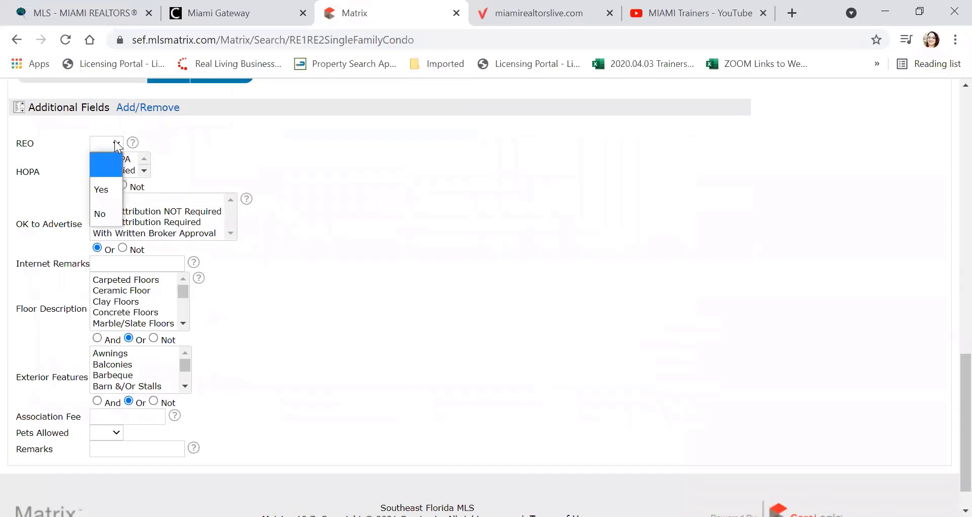
pyautogui.click(20, 172)
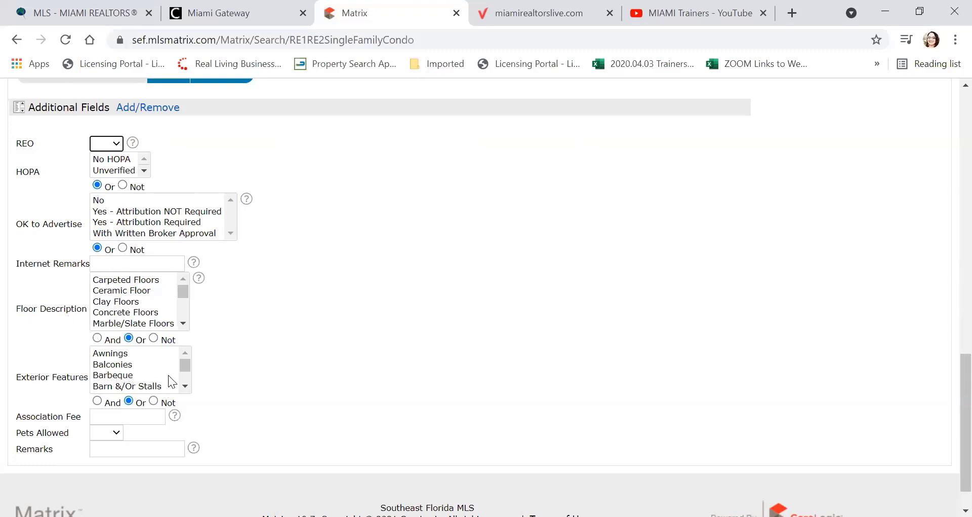
pyautogui.click(185, 384)
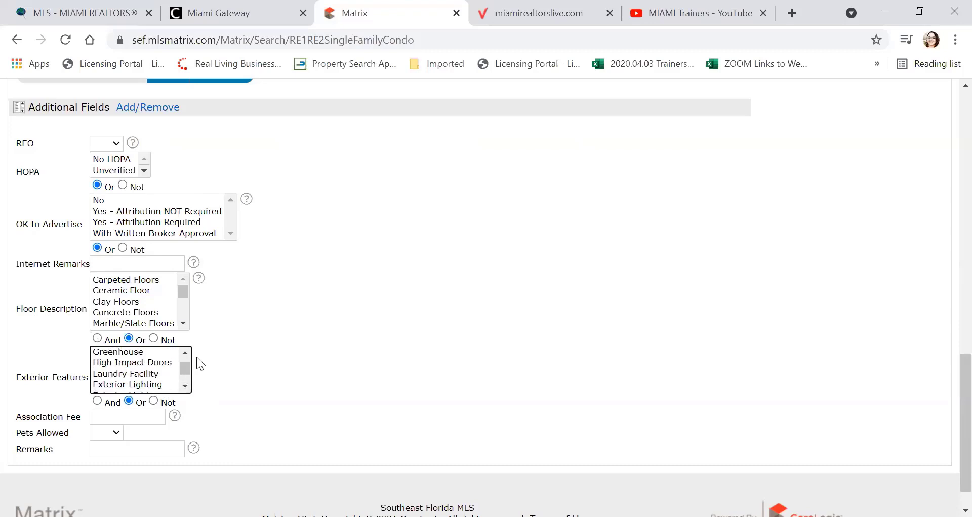
pyautogui.click(183, 355)
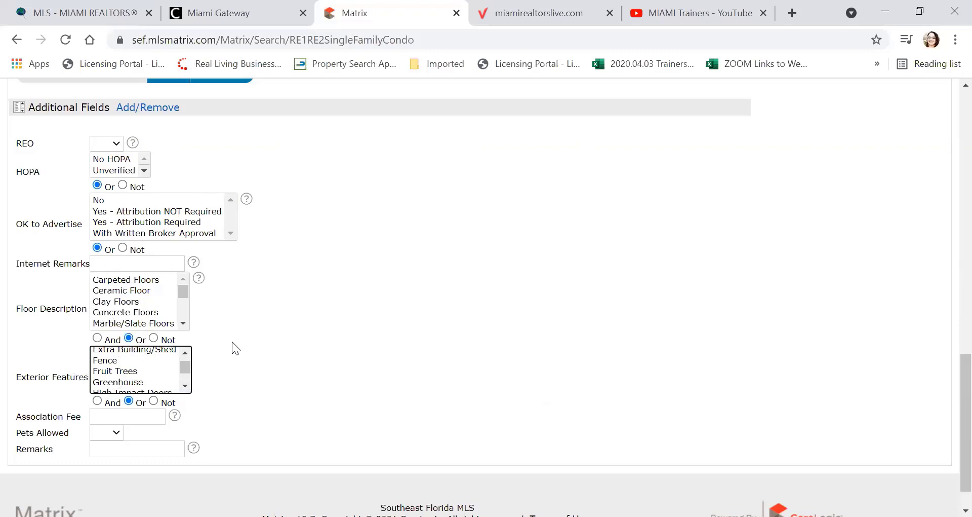
# Step: Open the Add/Remove fields editor and scroll through the Available Fields list
pyautogui.click(133, 108)
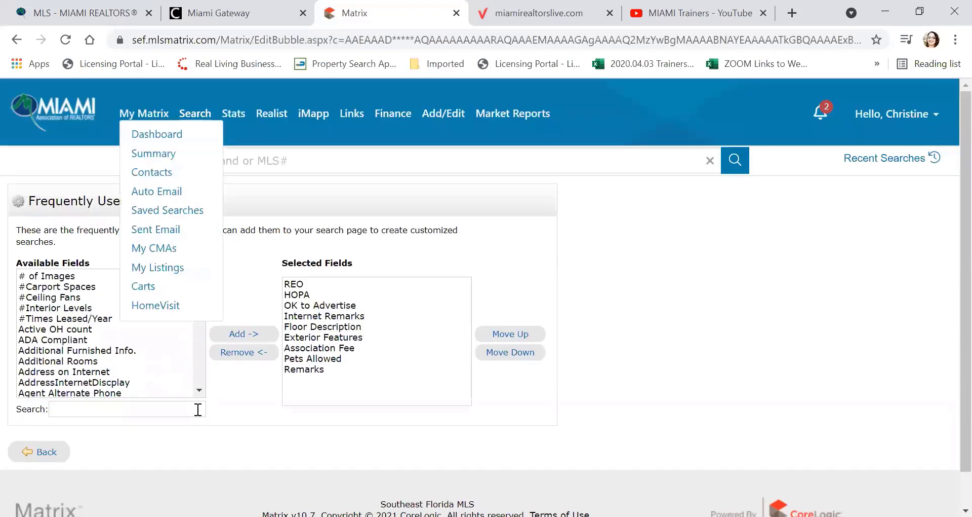
pyautogui.click(199, 390)
pyautogui.click(199, 391)
pyautogui.click(199, 391)
pyautogui.click(199, 391)
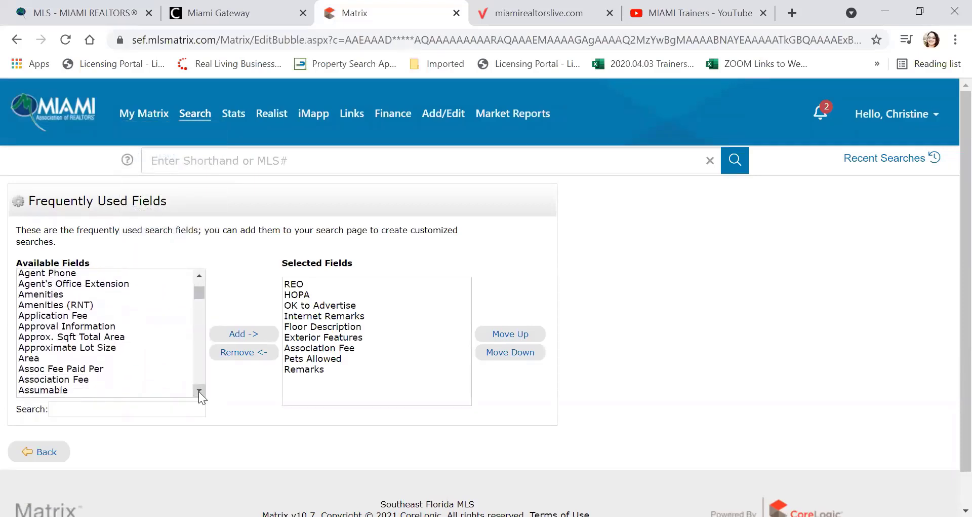
pyautogui.click(199, 391)
pyautogui.click(199, 391)
pyautogui.click(199, 391)
pyautogui.click(199, 391)
pyautogui.click(199, 391)
pyautogui.click(199, 391)
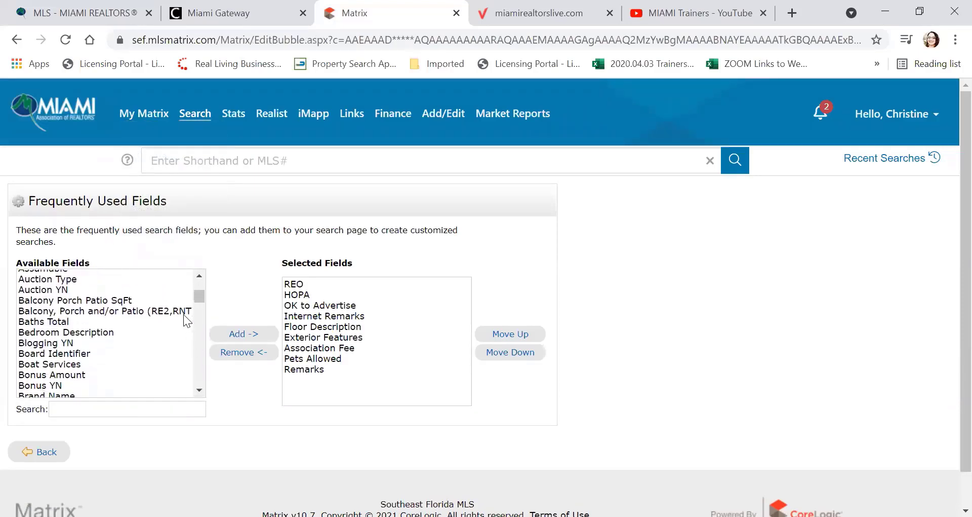
pyautogui.click(198, 275)
pyautogui.click(199, 275)
pyautogui.click(199, 275)
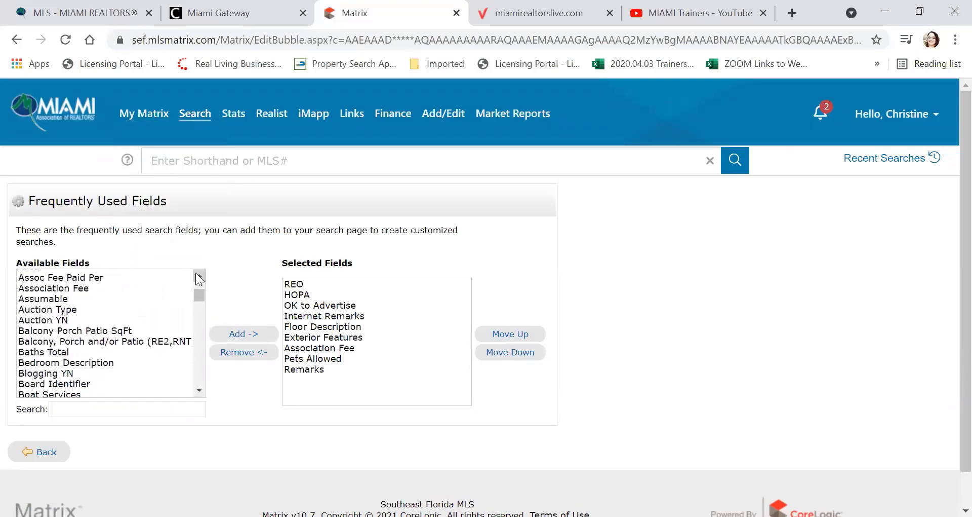
# Step: Add Assoc Fee Paid Per to the selected fields and return to the search form
pyautogui.click(67, 288)
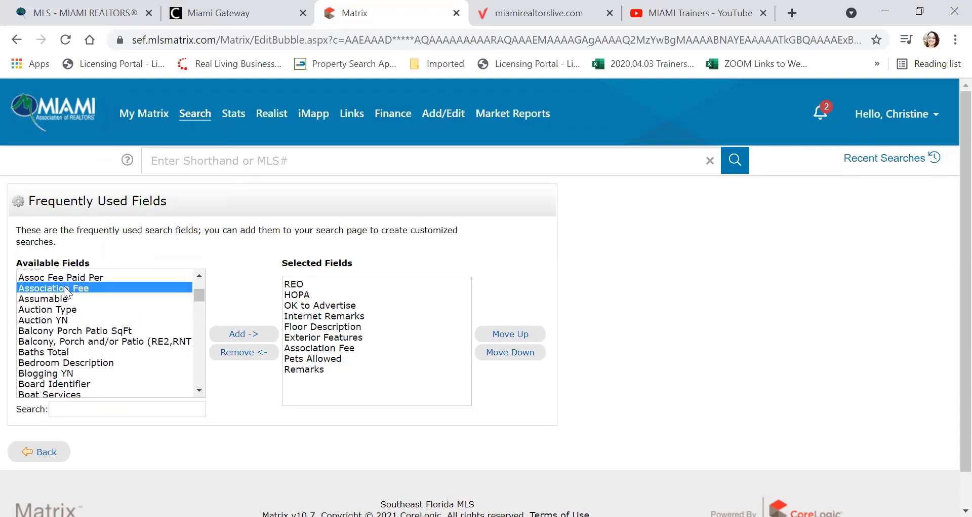
pyautogui.click(65, 278)
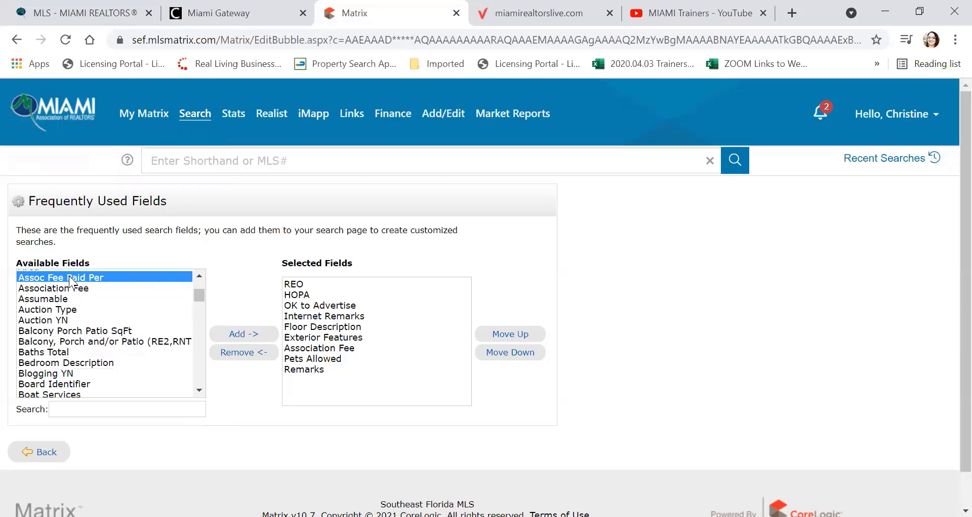
pyautogui.click(236, 333)
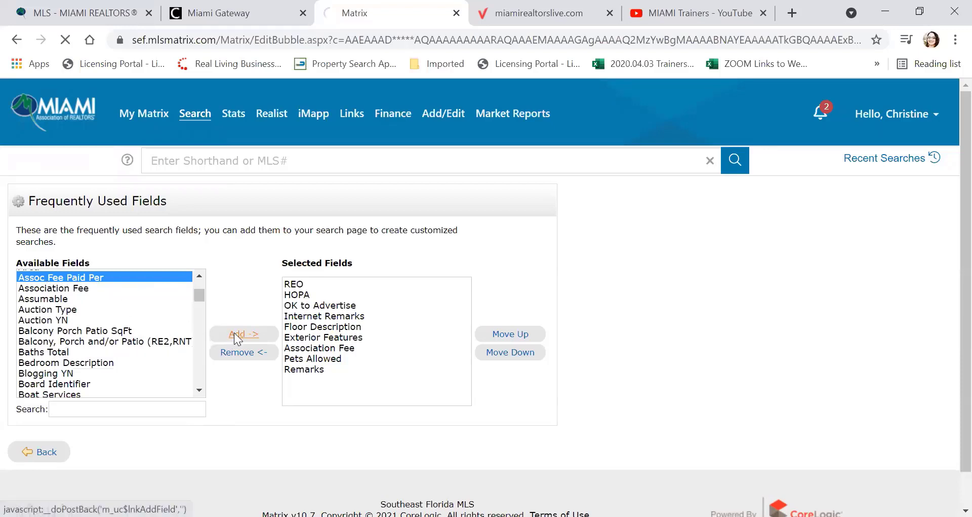
pyautogui.click(44, 457)
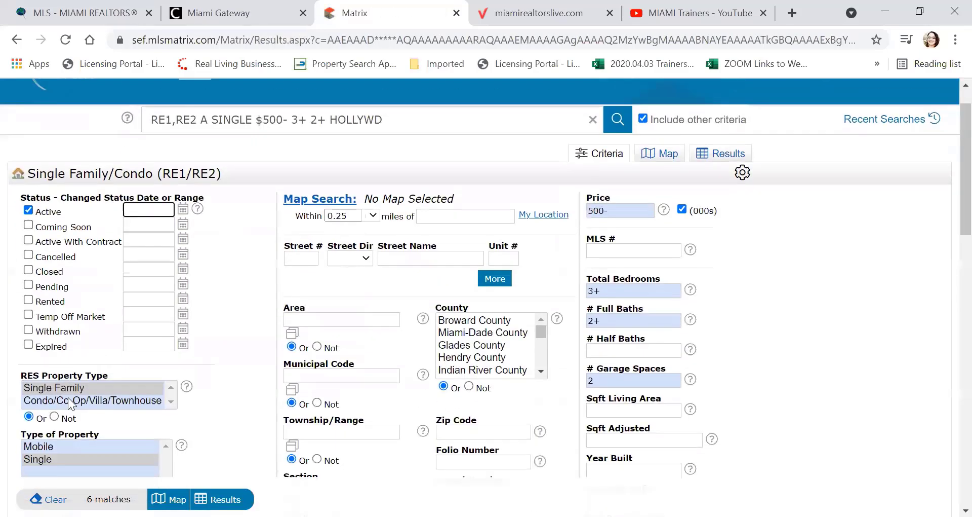
# Step: Verify Assoc Fee Paid Per is on the form, then show the 6 matching Hollywood listings
pyautogui.scroll(-4, 68, 390)
pyautogui.scroll(-15, 71, 374)
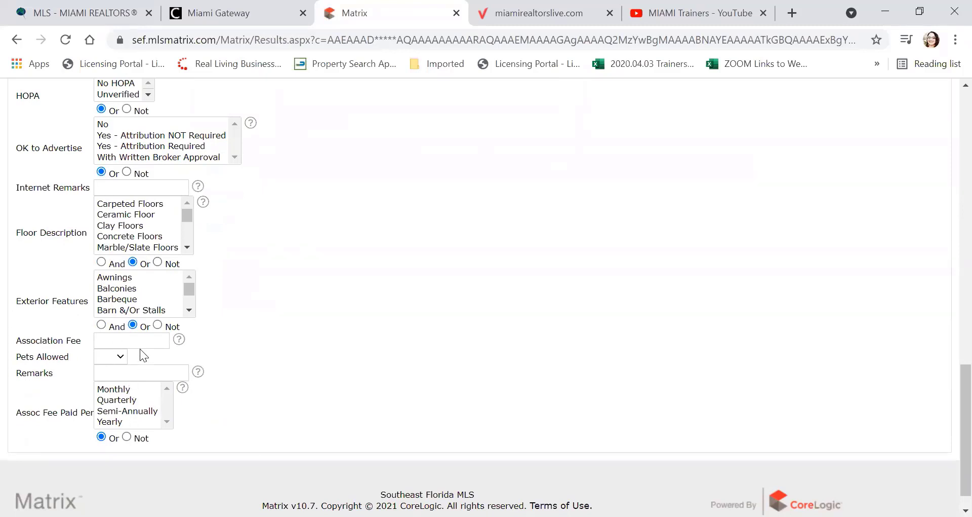
pyautogui.scroll(2, 154, 338)
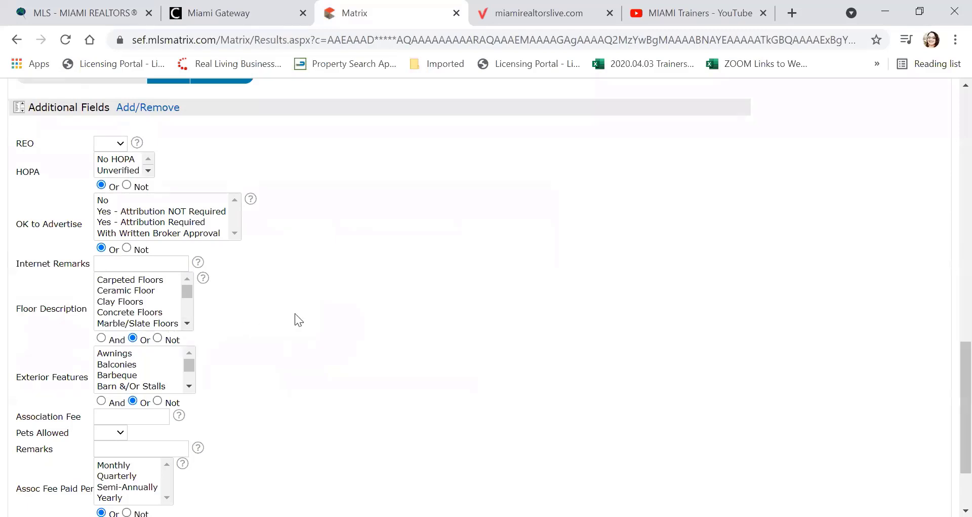
pyautogui.scroll(5, 295, 314)
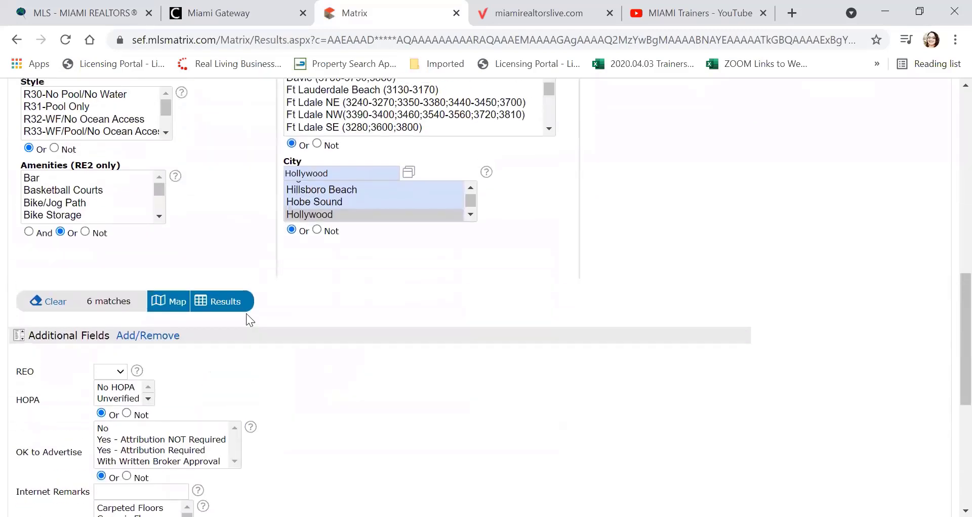
pyautogui.click(223, 302)
pyautogui.scroll(3, 349, 355)
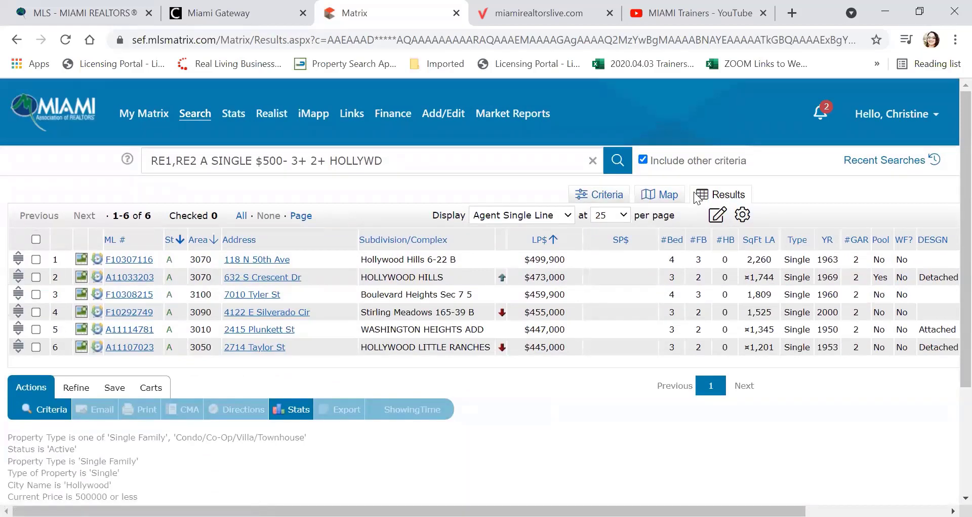
pyautogui.click(610, 195)
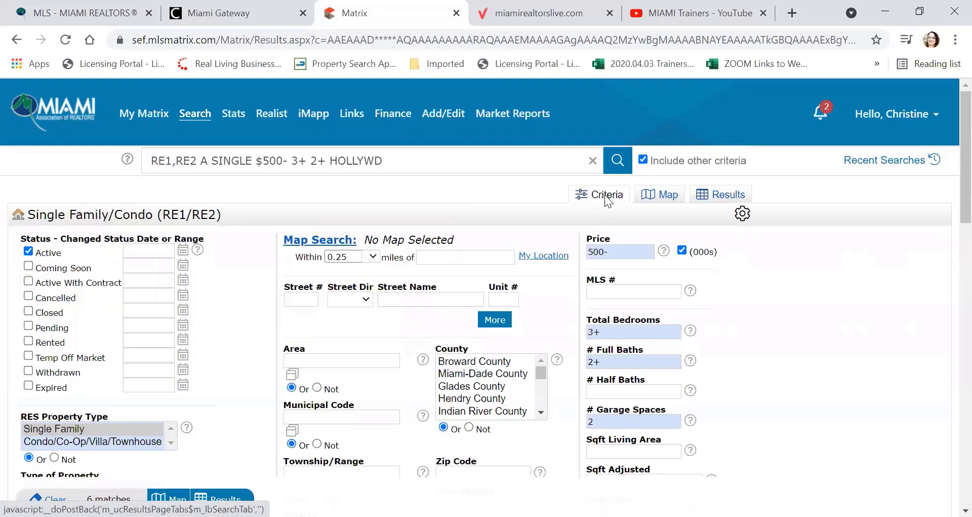
pyautogui.click(661, 198)
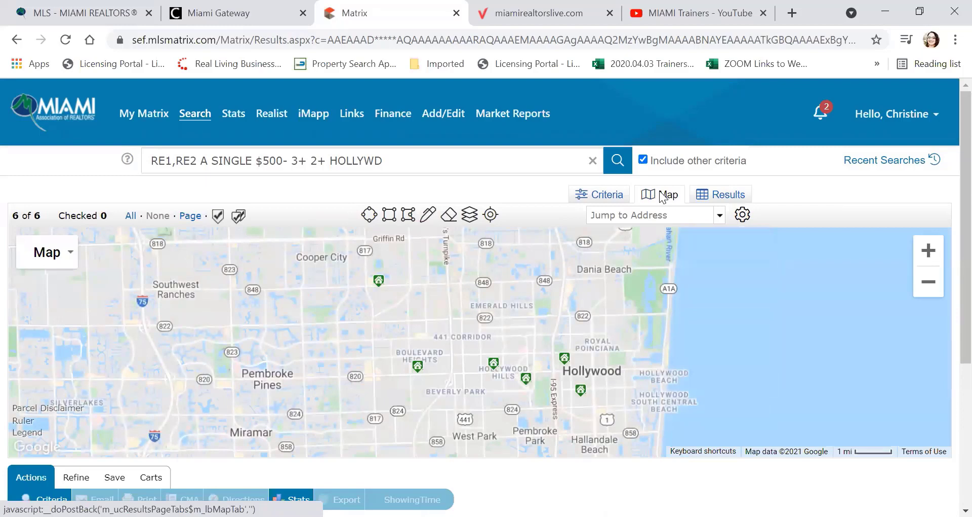
pyautogui.click(719, 195)
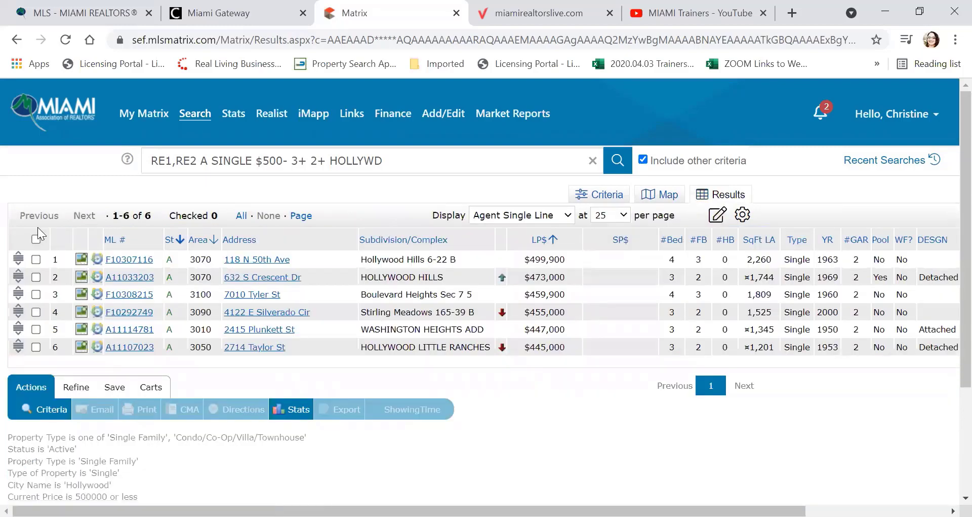
pyautogui.click(36, 260)
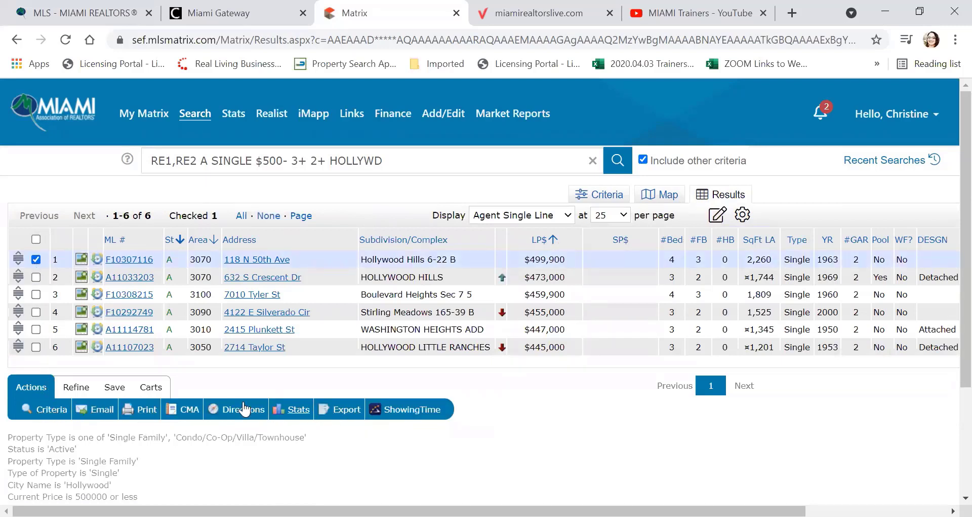
pyautogui.click(36, 277)
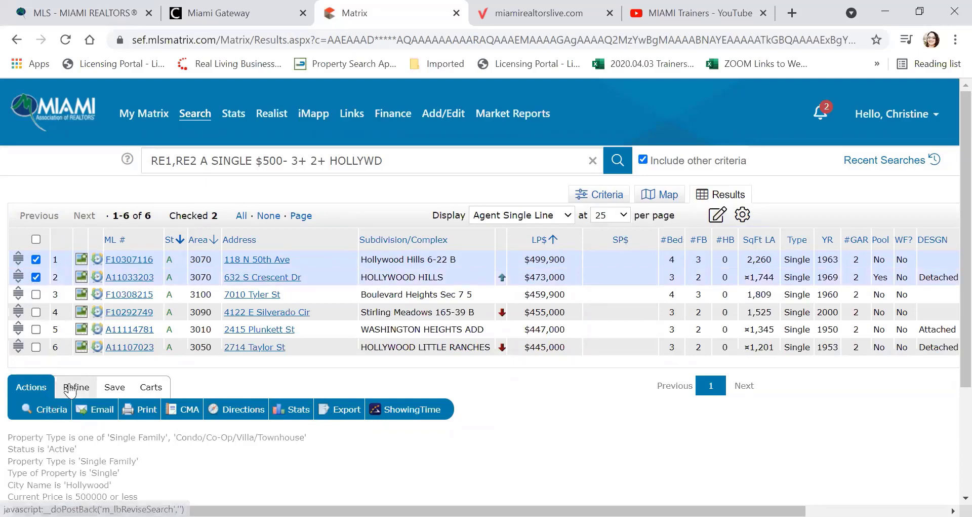
pyautogui.click(70, 389)
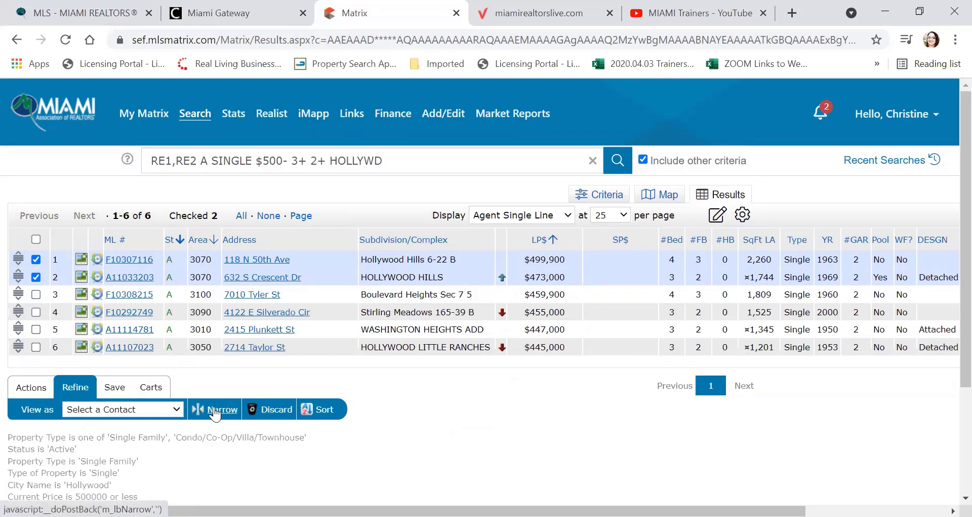
# Step: Narrow to the two checked listings, return to the original results, then discard and un-discard them
pyautogui.click(219, 412)
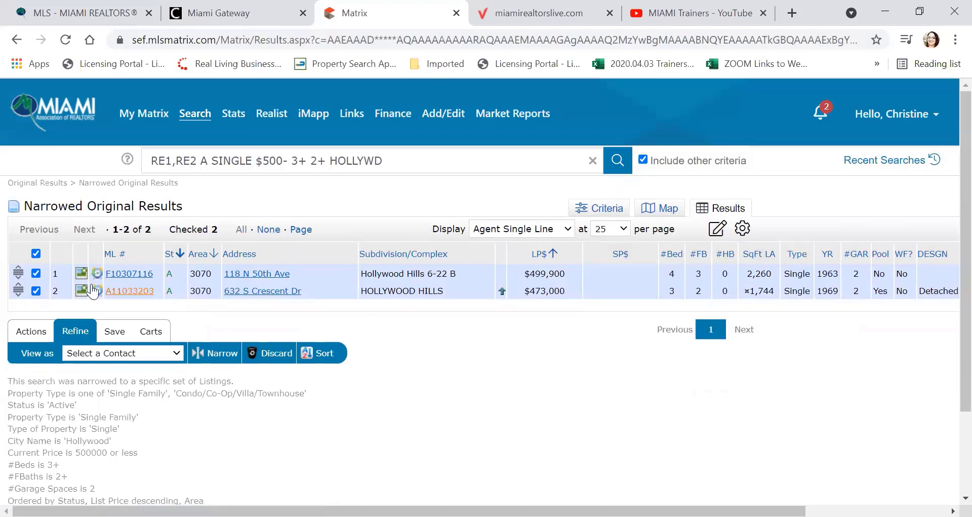
pyautogui.click(25, 185)
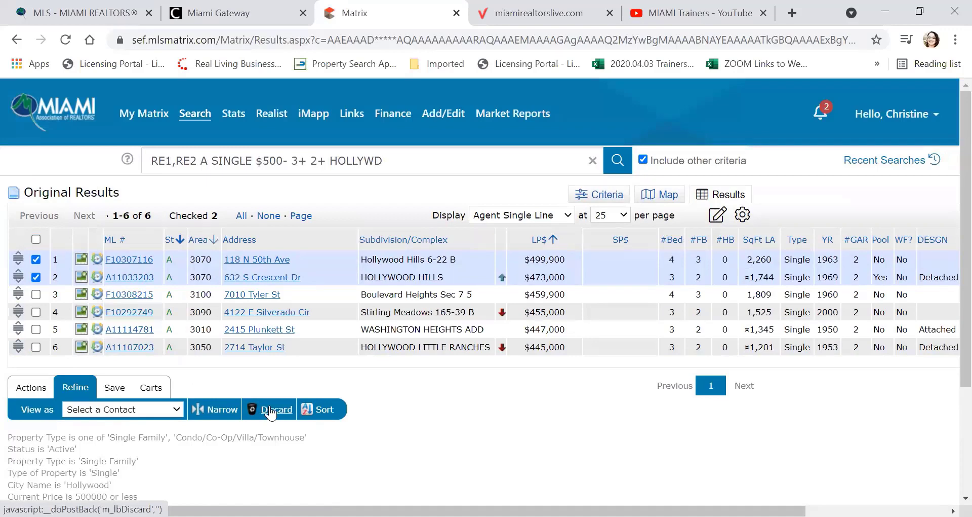
pyautogui.click(271, 411)
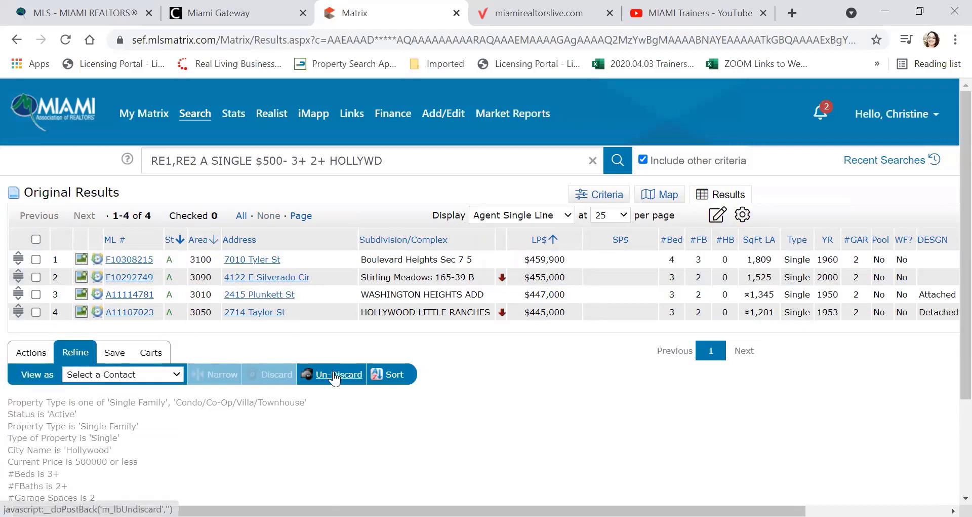
pyautogui.click(334, 377)
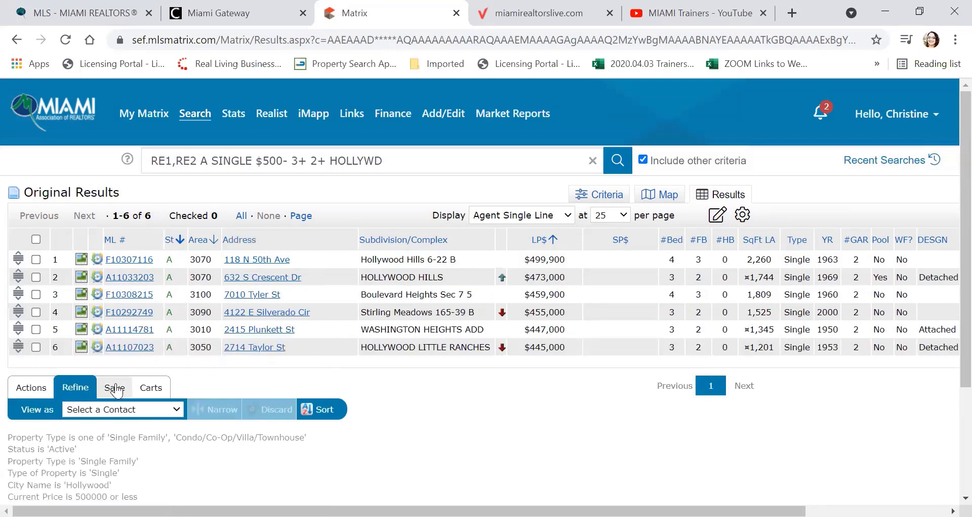
pyautogui.click(115, 388)
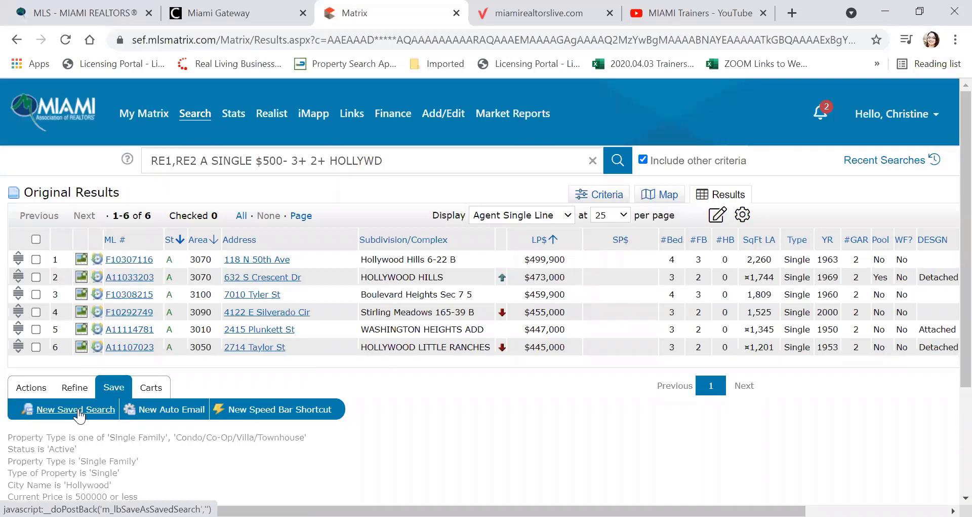
# Step: Start a new saved search named 'Hollywood for' followed by the client's first name
pyautogui.click(79, 413)
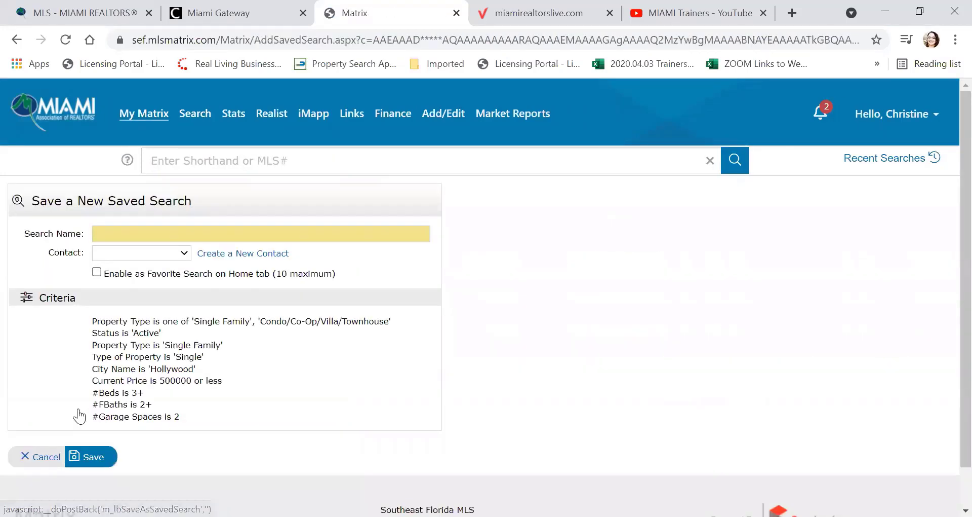
pyautogui.click(116, 233)
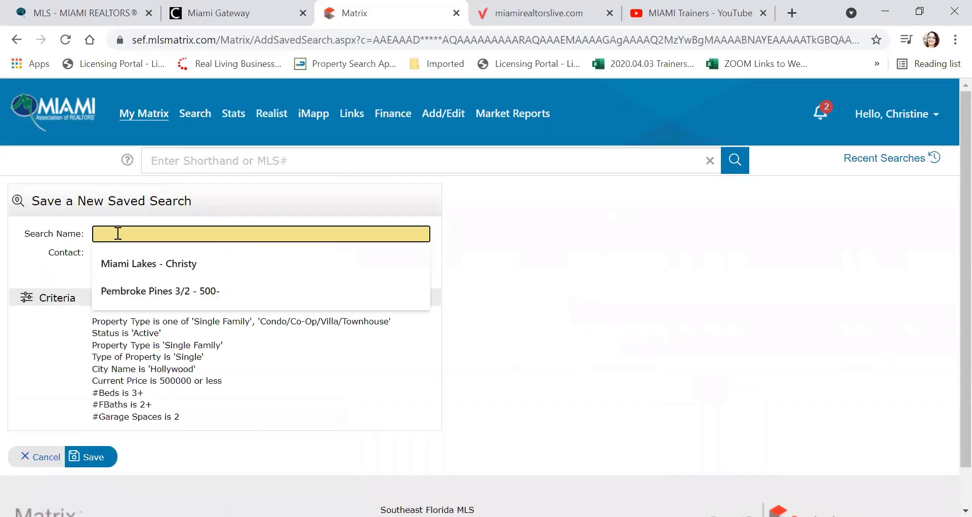
pyautogui.write('Hollywood ')
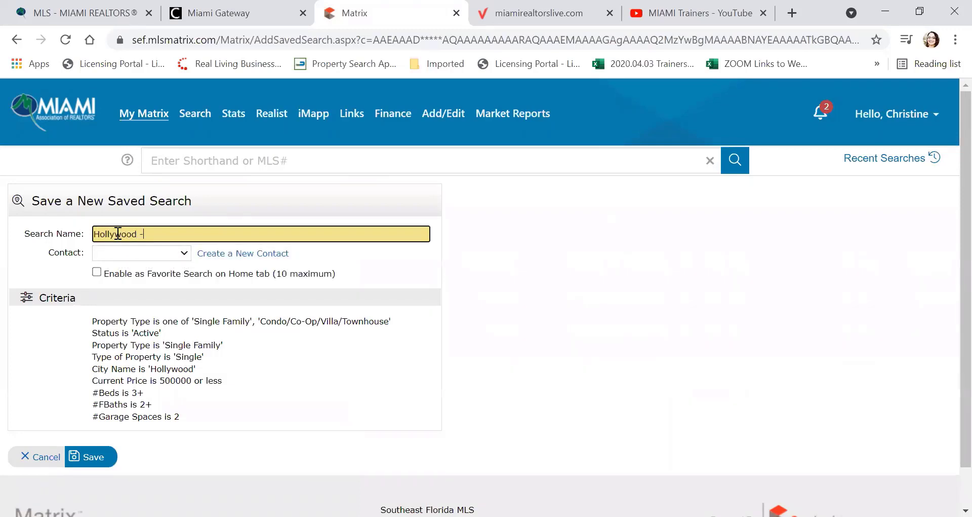
pyautogui.write('for Connie')
# Step: Assign the client as the search's contact, review the criteria, and save it
pyautogui.click(176, 257)
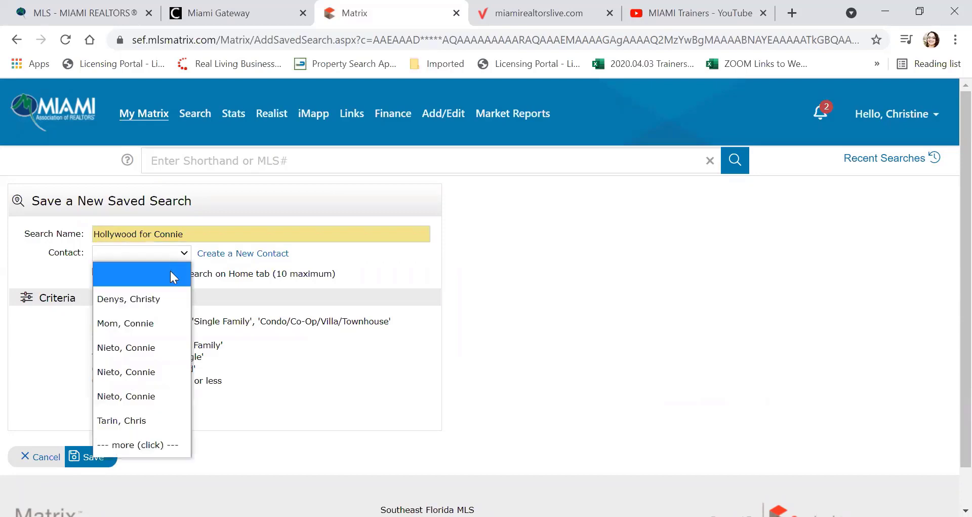
pyautogui.click(169, 348)
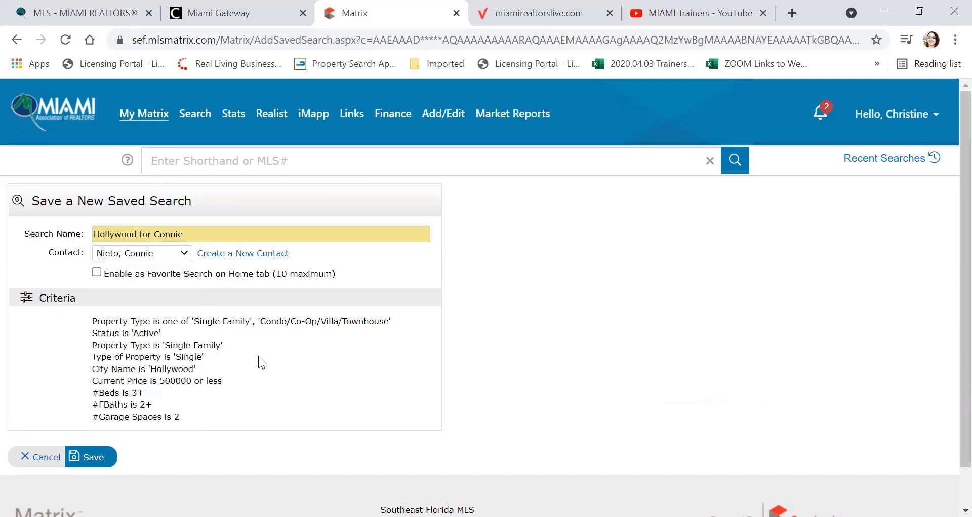
pyautogui.scroll(-2, 259, 356)
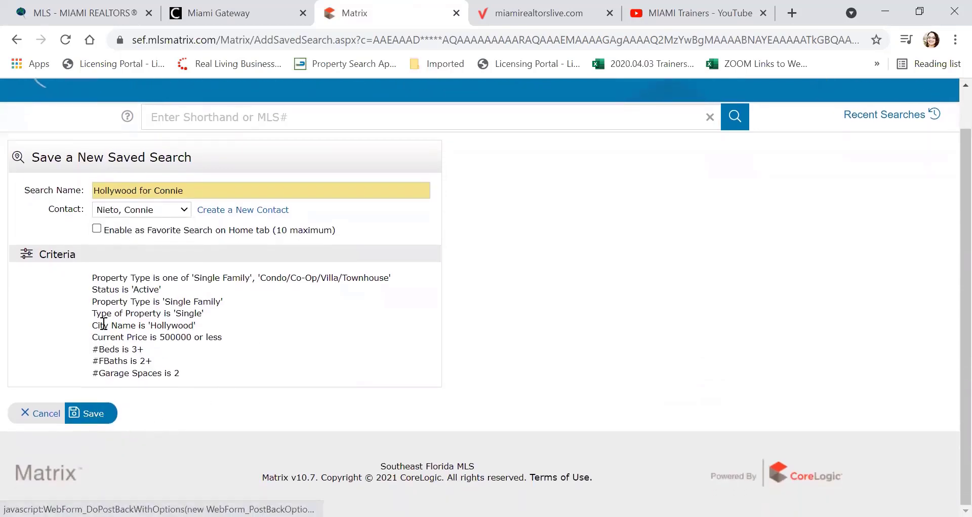
pyautogui.moveTo(182, 373); pyautogui.dragTo(80, 271)
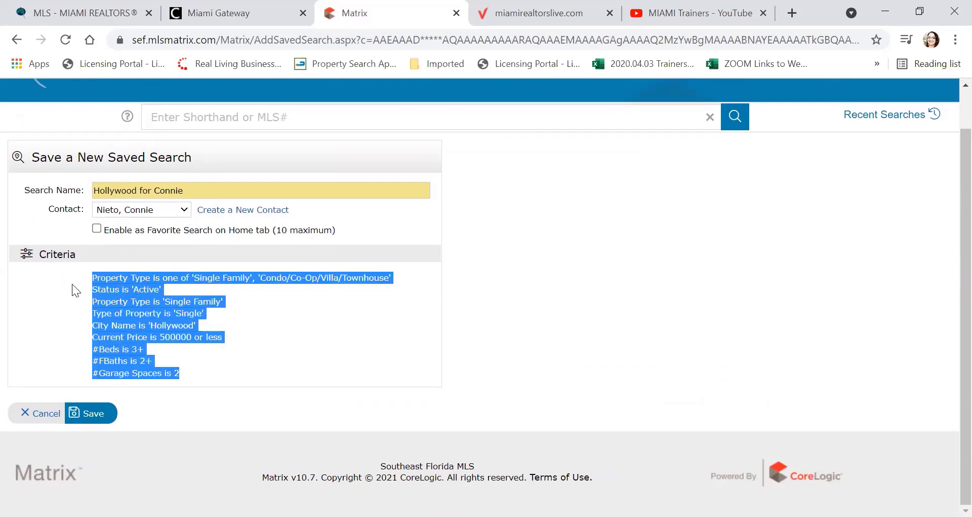
pyautogui.click(196, 369)
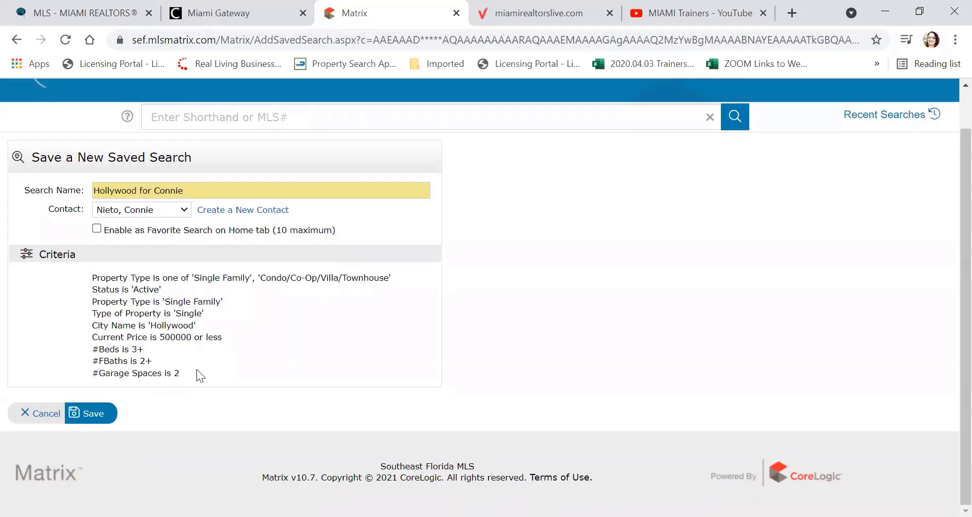
pyautogui.click(94, 414)
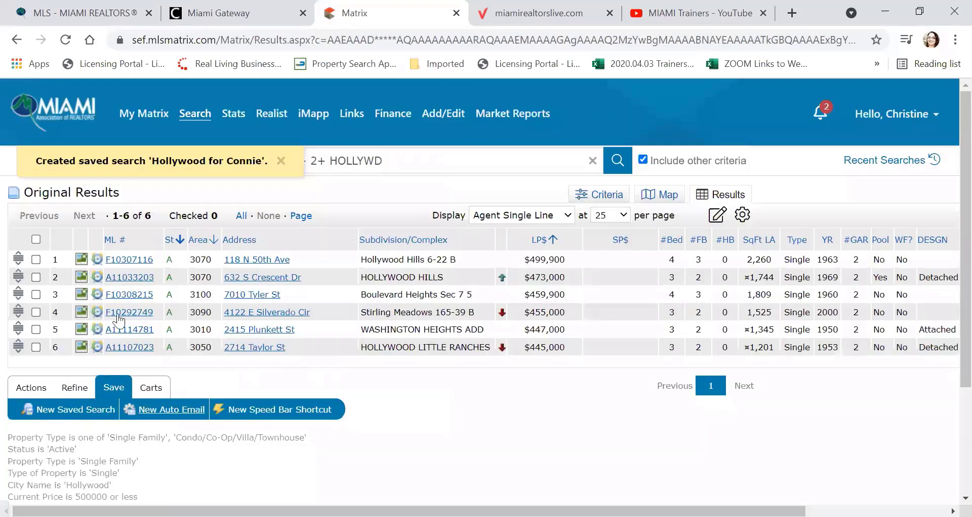
# Step: Sort the Saved Searches list by My Last Run and run the Hollywood search to show its six listings
pyautogui.moveTo(145, 114)
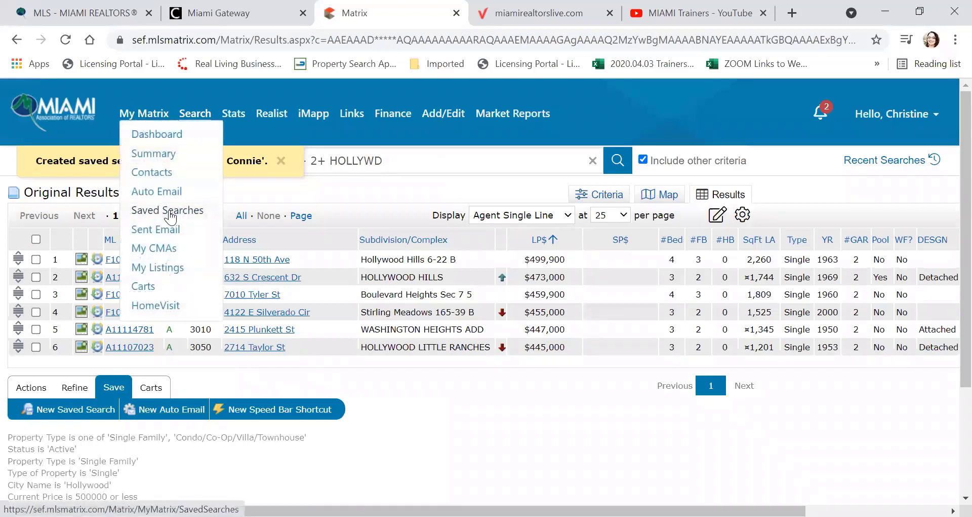
pyautogui.click(168, 211)
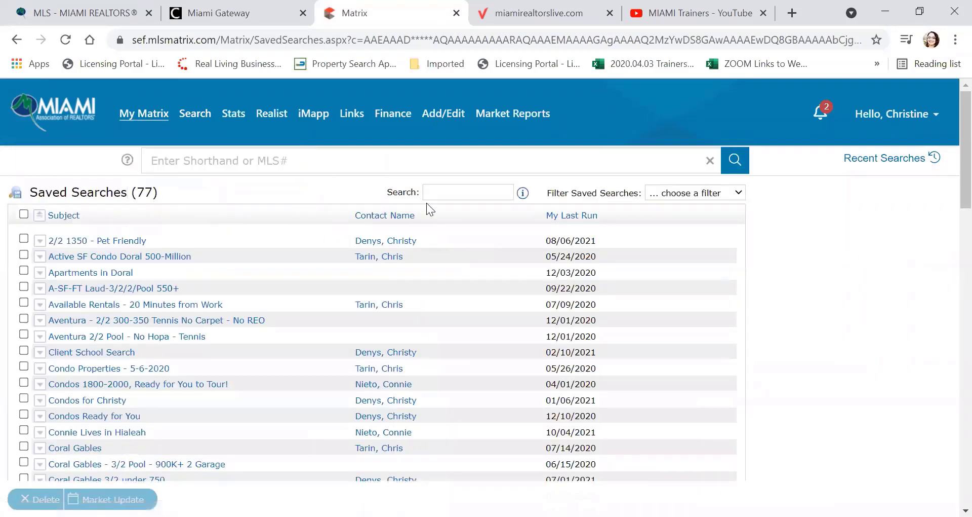
pyautogui.click(568, 216)
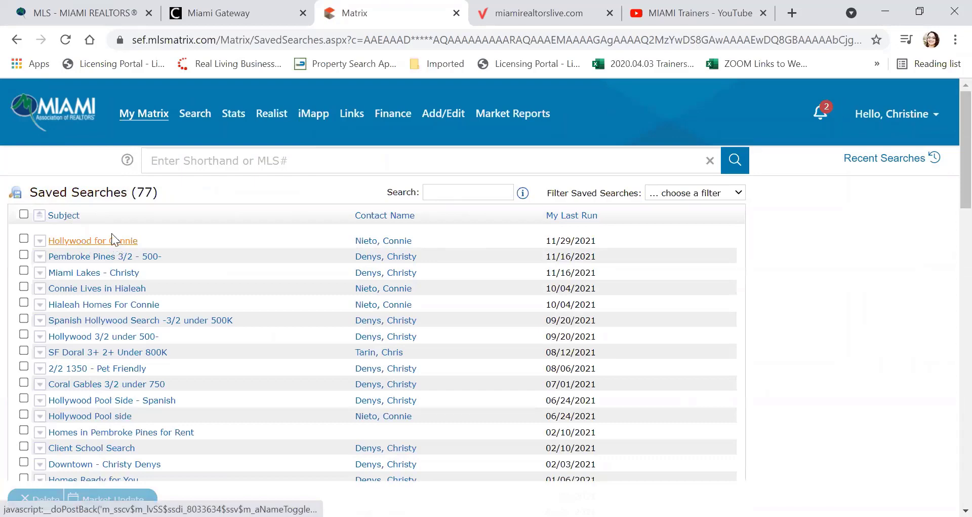
pyautogui.click(39, 242)
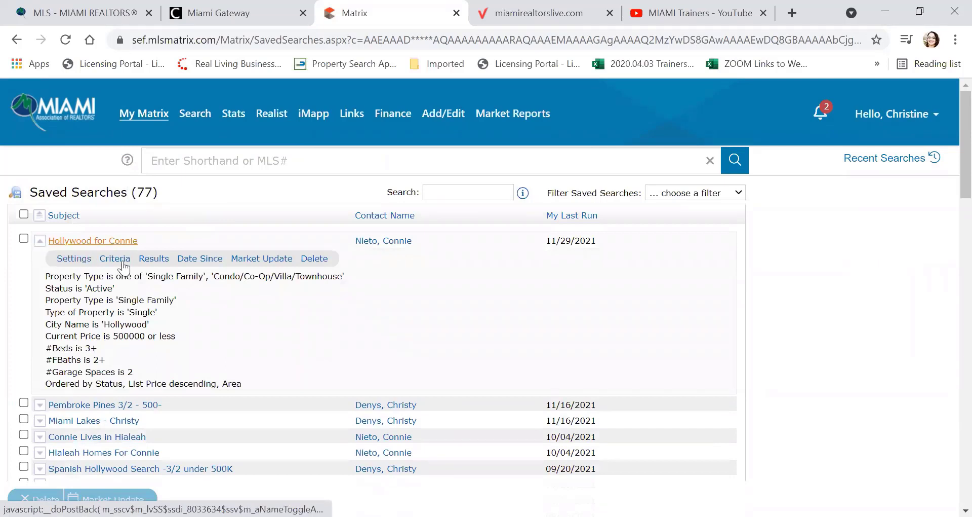
pyautogui.click(153, 258)
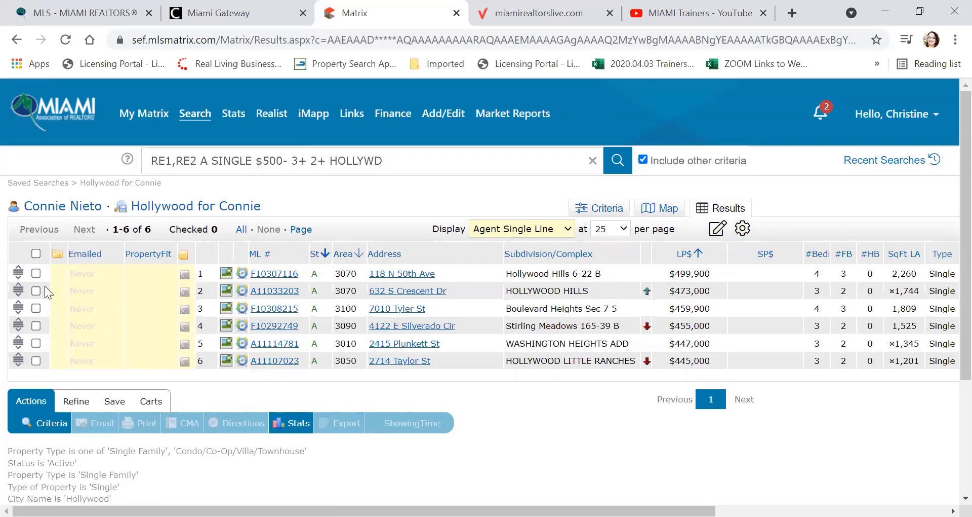
pyautogui.click(36, 274)
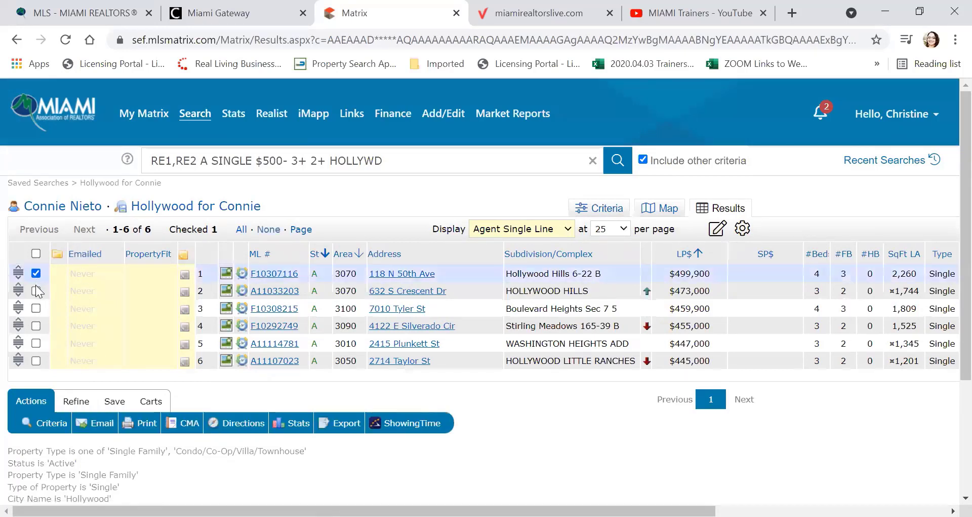
pyautogui.click(36, 291)
pyautogui.click(36, 308)
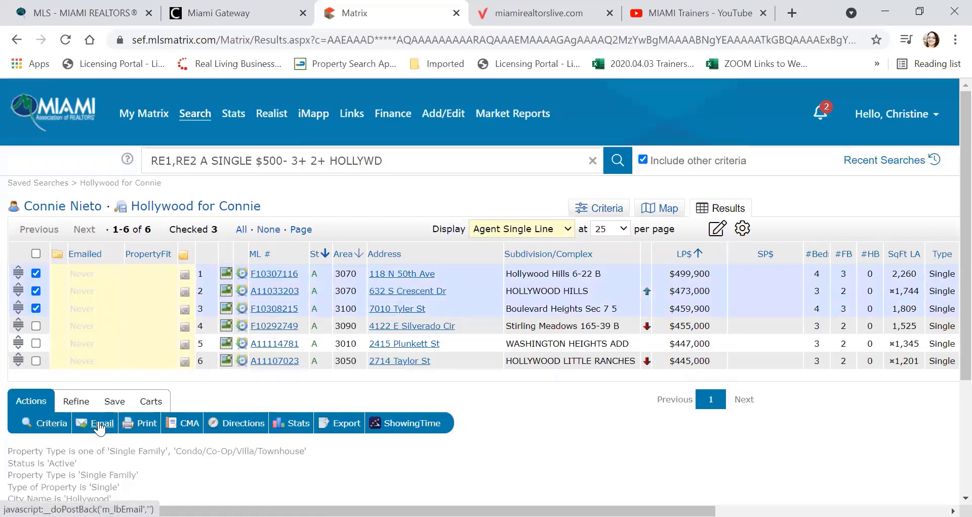
pyautogui.click(100, 427)
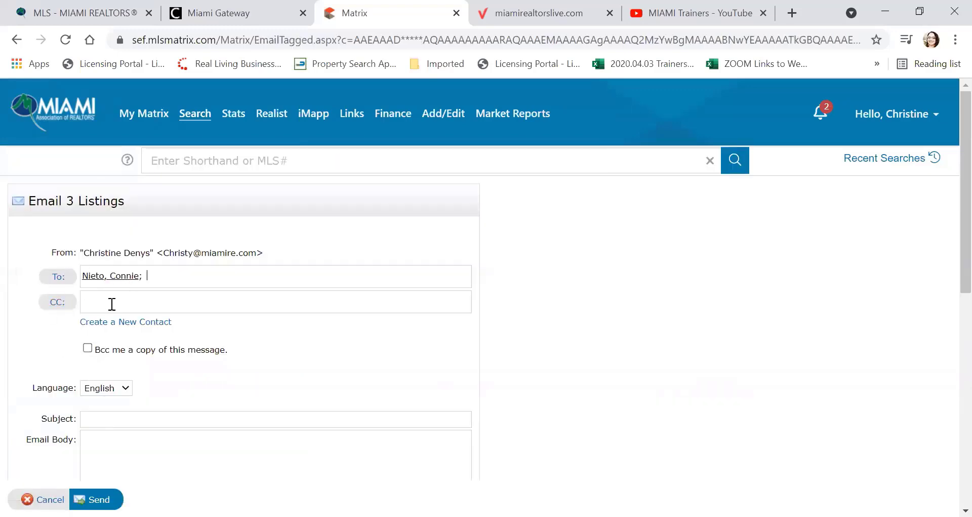
# Step: Enter 'Connie Goes to Hollywood' as the email subject
pyautogui.scroll(-1, 124, 306)
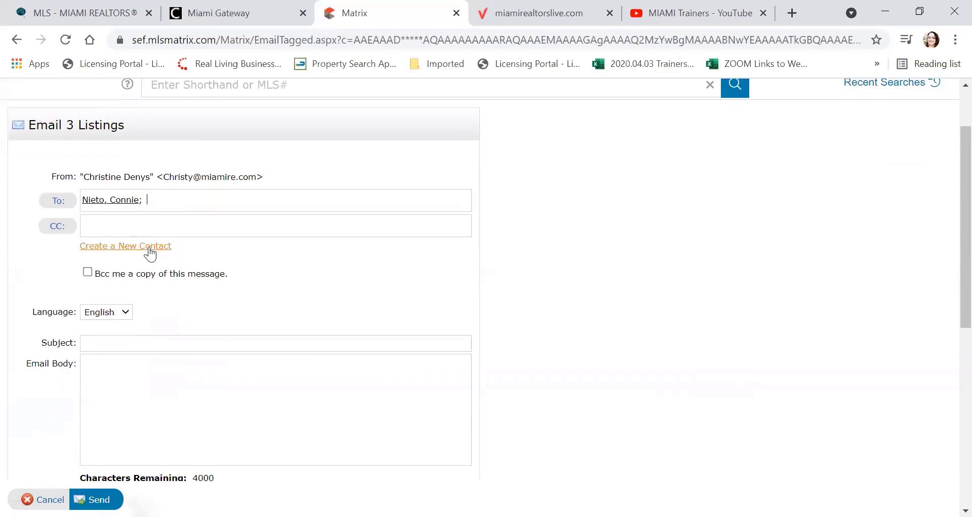
pyautogui.click(150, 255)
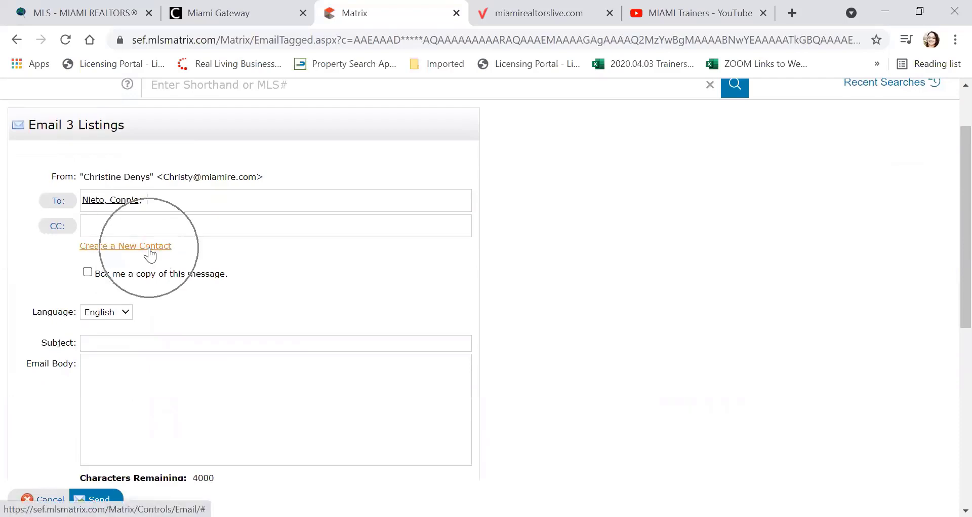
pyautogui.scroll(-1, 150, 255)
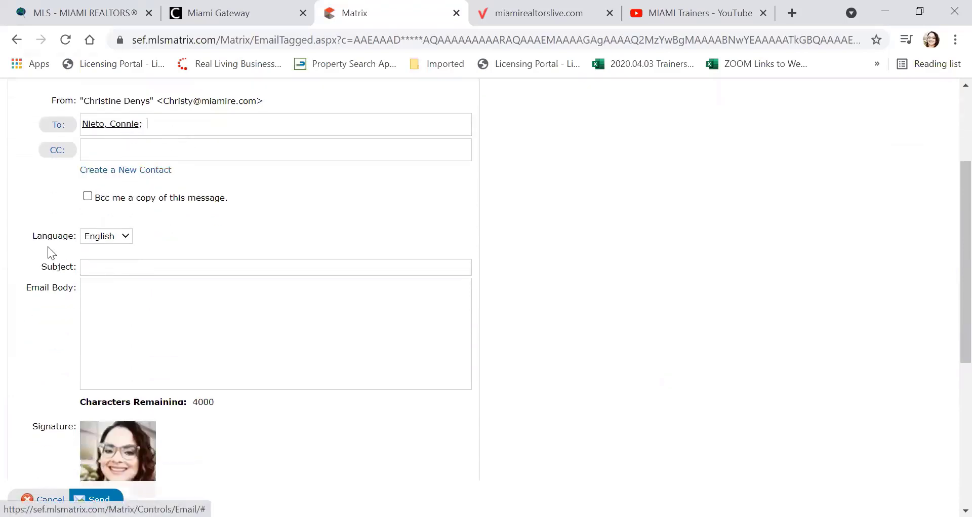
pyautogui.click(105, 267)
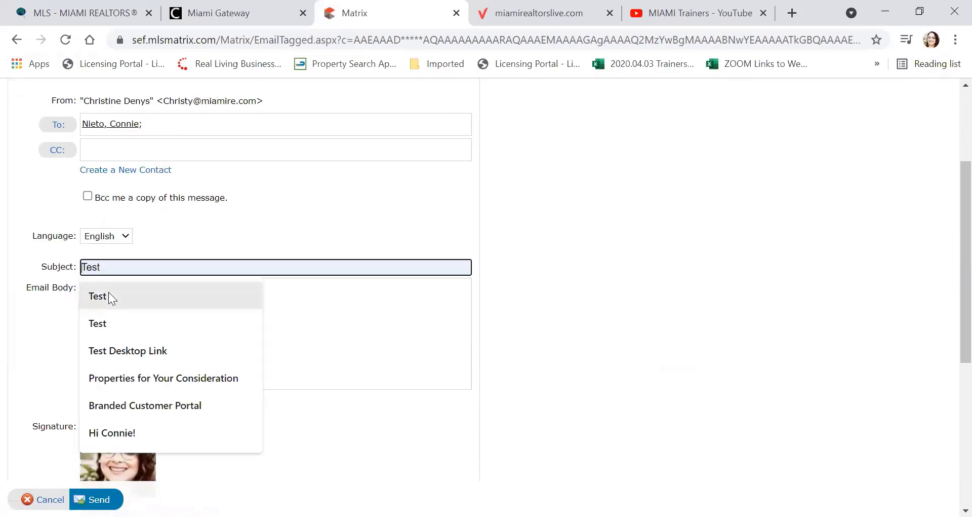
pyautogui.click(108, 292)
pyautogui.write('Co')
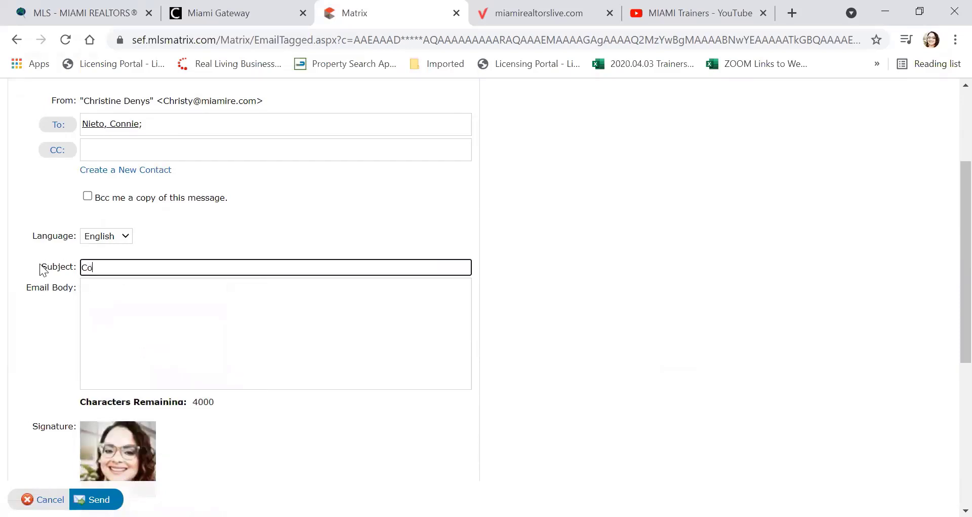
pyautogui.write('nnie Goes to Hollywood')
pyautogui.click(111, 286)
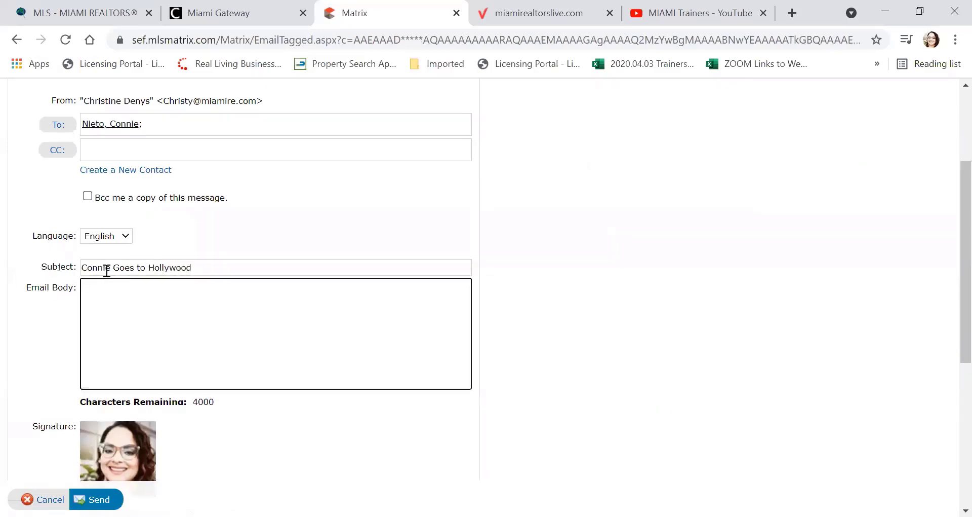
# Step: Copy the subject text into the email body, then select the current recipient's name
pyautogui.tripleClick(107, 270)
pyautogui.rightClick(107, 270)
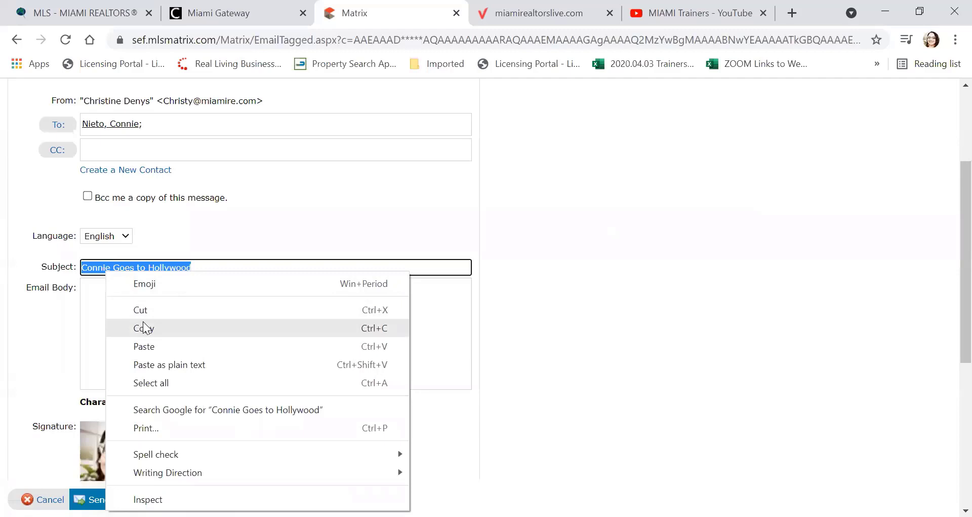
pyautogui.click(146, 328)
pyautogui.rightClick(127, 303)
pyautogui.click(146, 185)
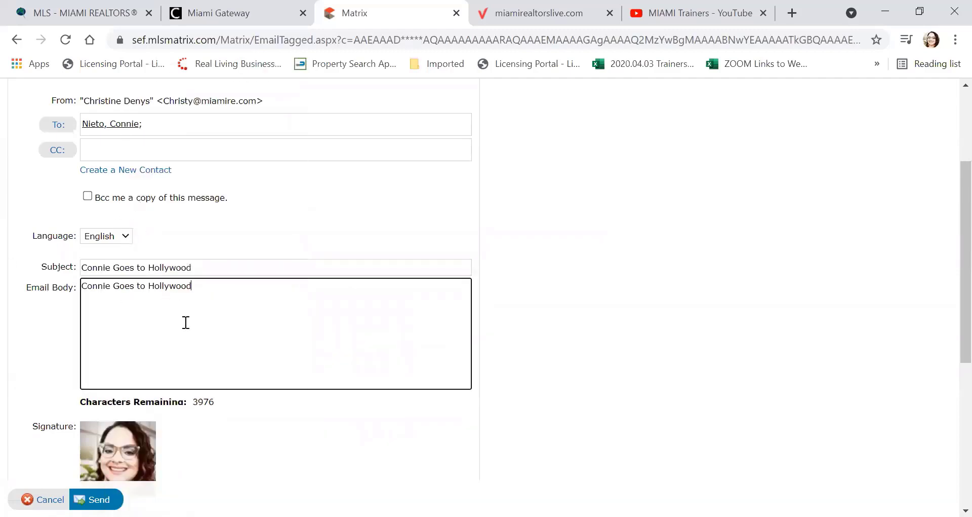
pyautogui.scroll(-1, 186, 324)
pyautogui.scroll(-3, 186, 326)
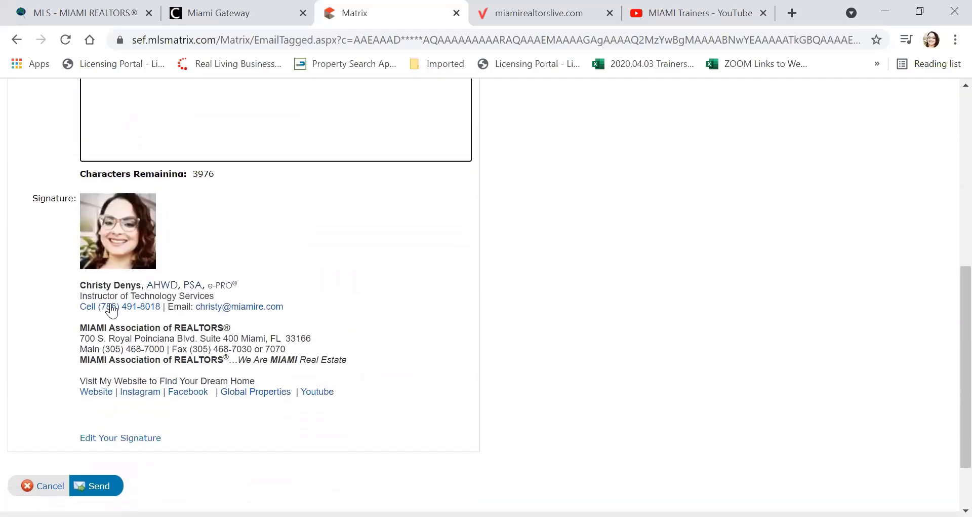
pyautogui.scroll(-2, 210, 362)
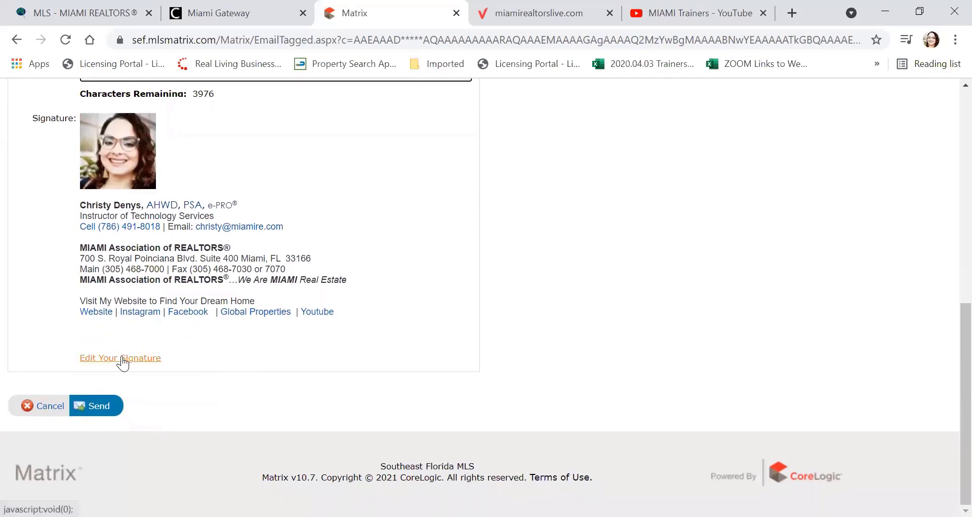
pyautogui.click(100, 405)
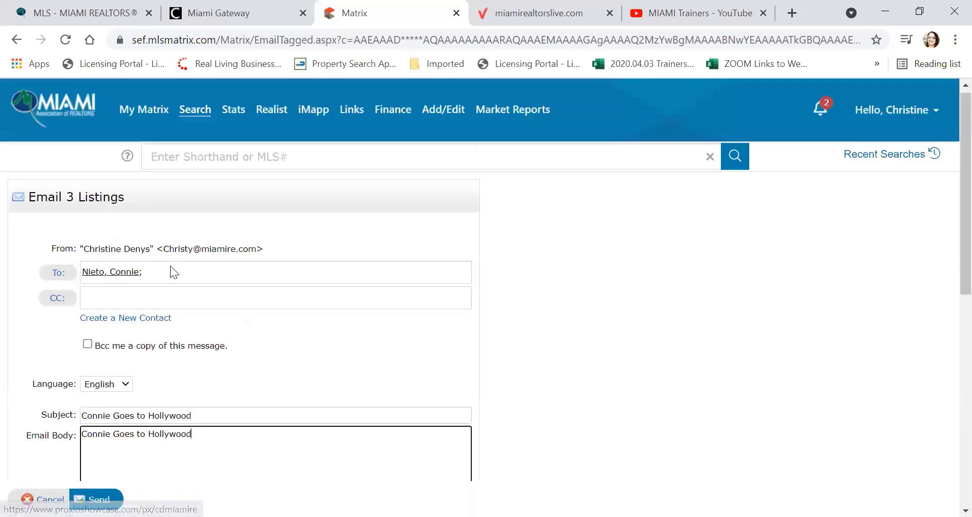
pyautogui.moveTo(170, 268); pyautogui.dragTo(126, 272)
pyautogui.moveTo(59, 269); pyautogui.dragTo(19, 264)
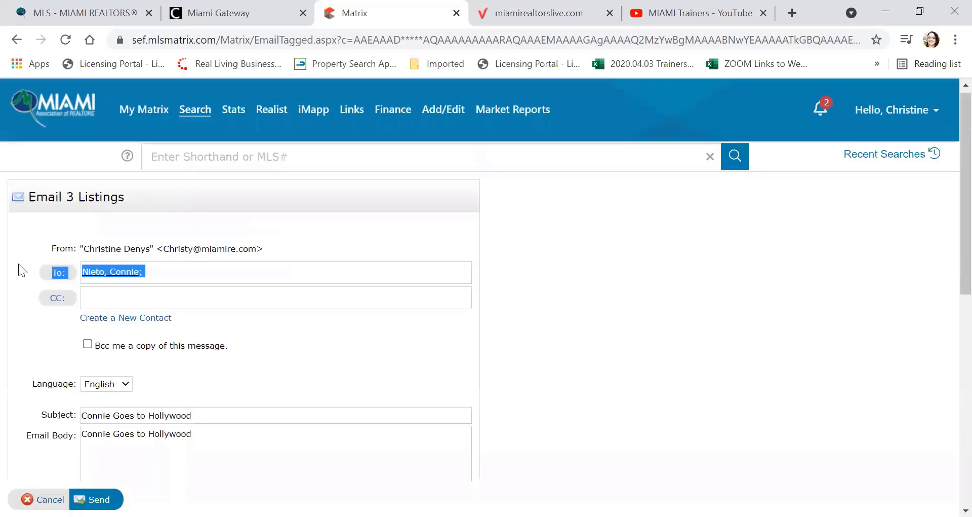
# Step: Replace the client in the To field with the agent's own contact and send the email
pyautogui.click(156, 271)
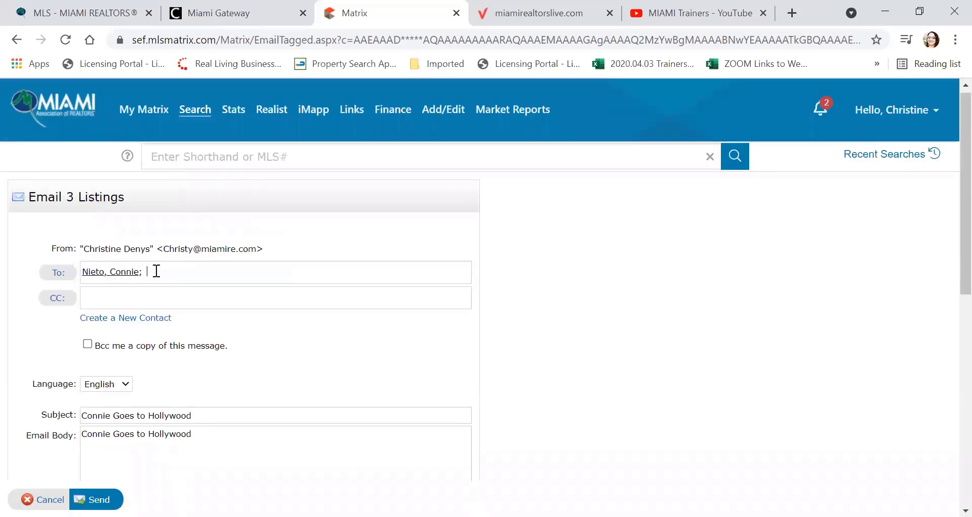
pyautogui.hotkey('ctrl', 'a')
pyautogui.press('BackSpace')
pyautogui.write('chri')
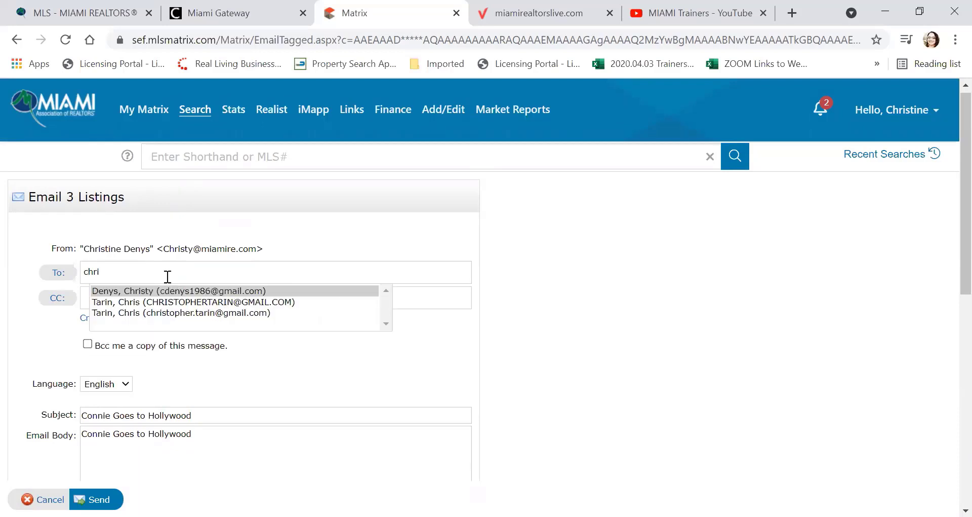
pyautogui.click(179, 292)
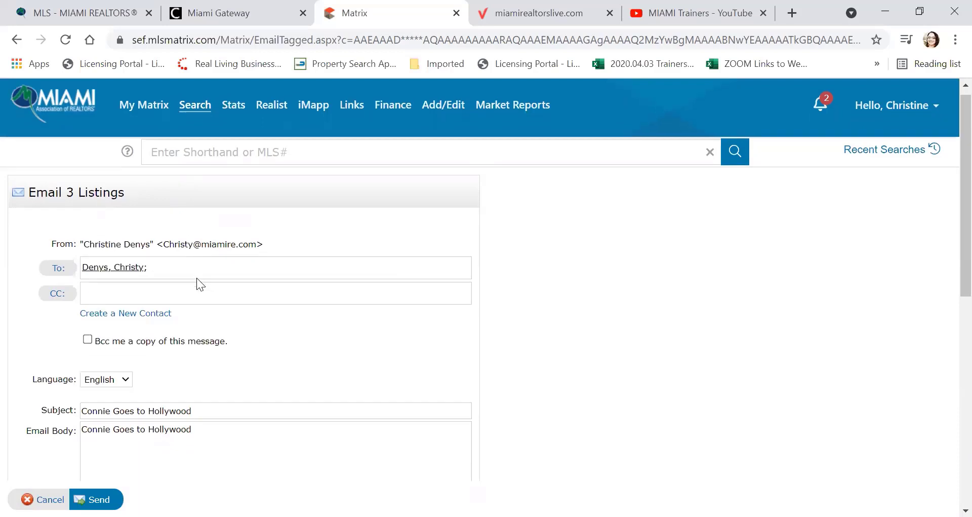
pyautogui.scroll(-8, 193, 279)
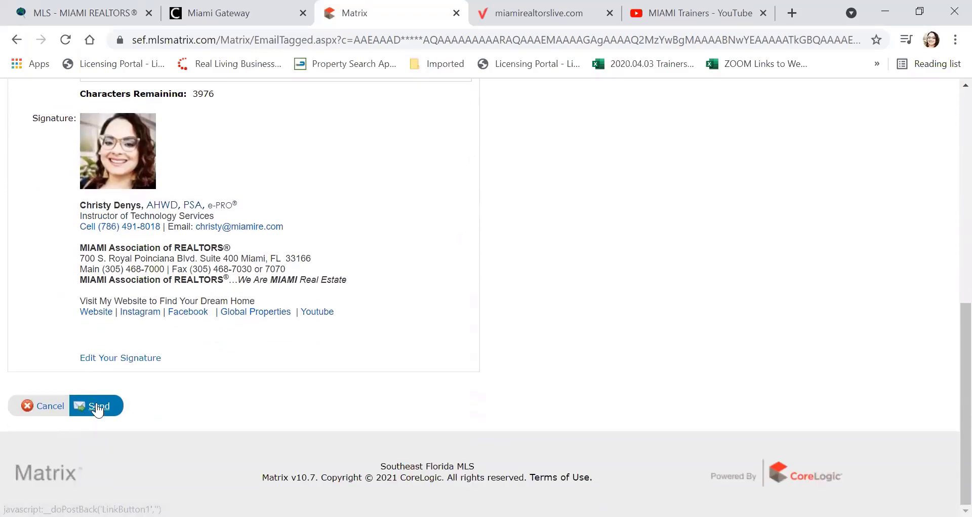
pyautogui.click(96, 404)
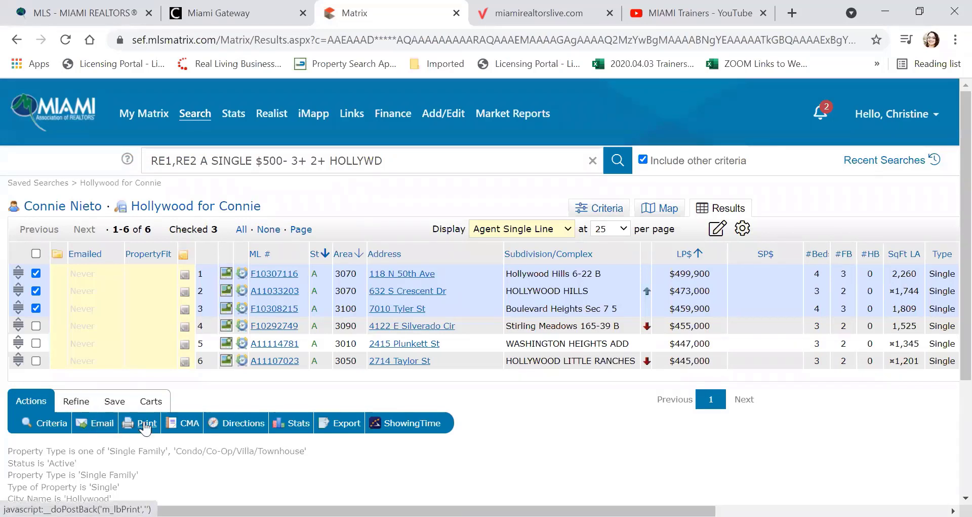
# Step: Preview the three listings in *Client Multi-Row, *Client 8 Photo and *Client Full print formats
pyautogui.click(146, 424)
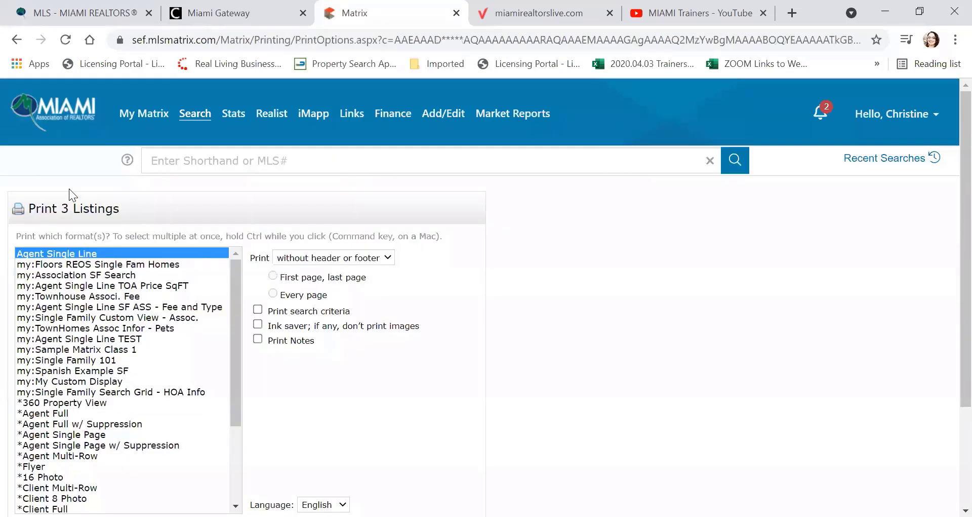
pyautogui.scroll(-5, 89, 215)
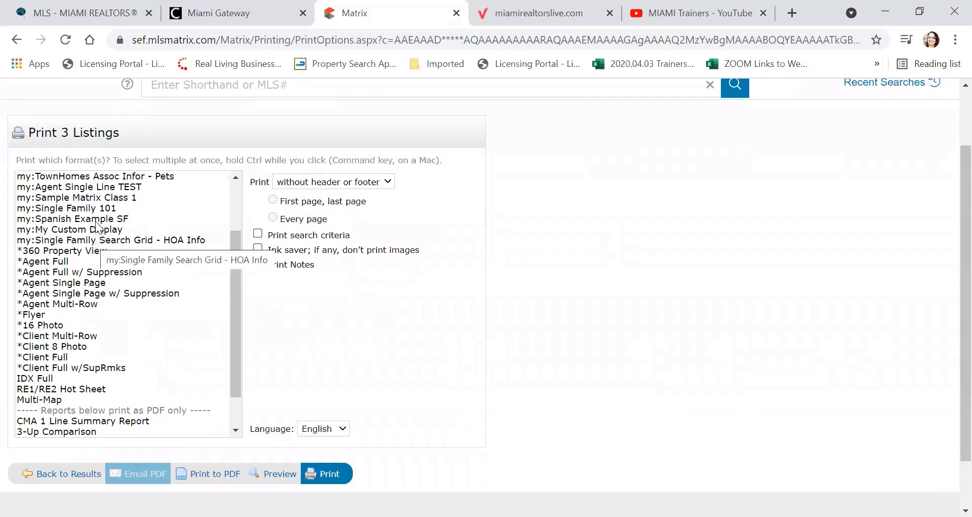
pyautogui.scroll(-1, 98, 227)
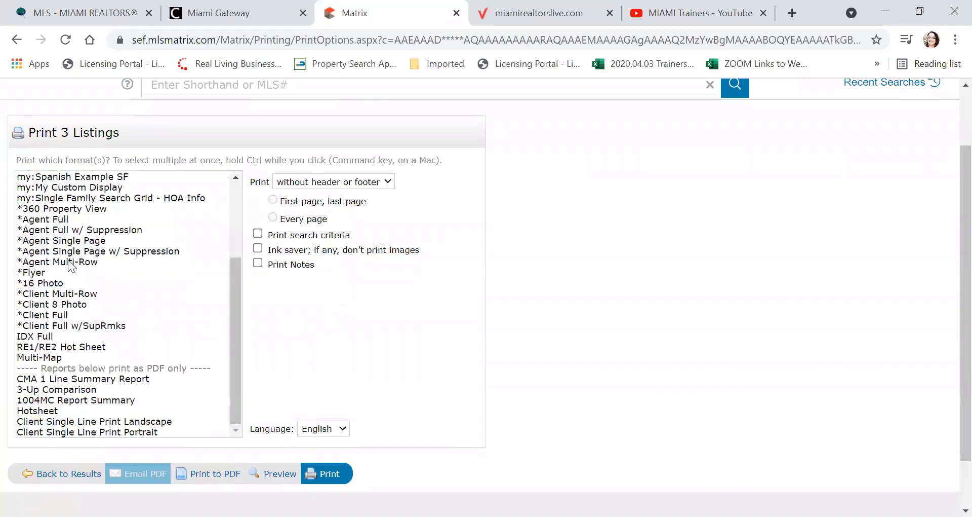
pyautogui.click(54, 296)
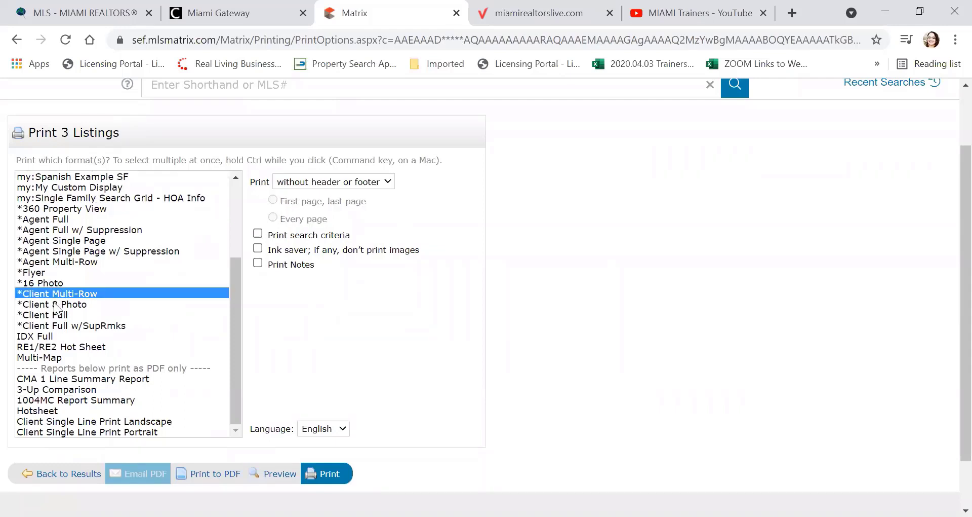
pyautogui.moveTo(57, 306); pyautogui.dragTo(58, 325)
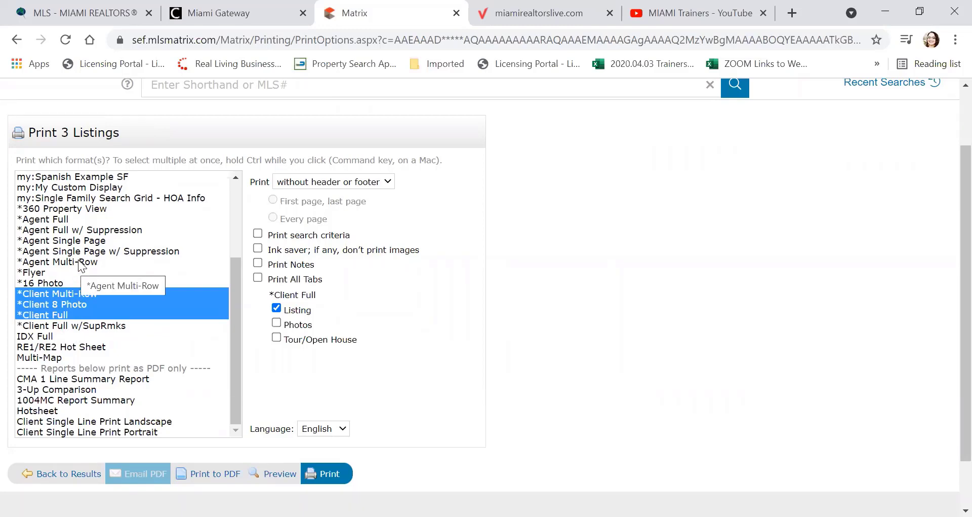
pyautogui.scroll(-1, 95, 250)
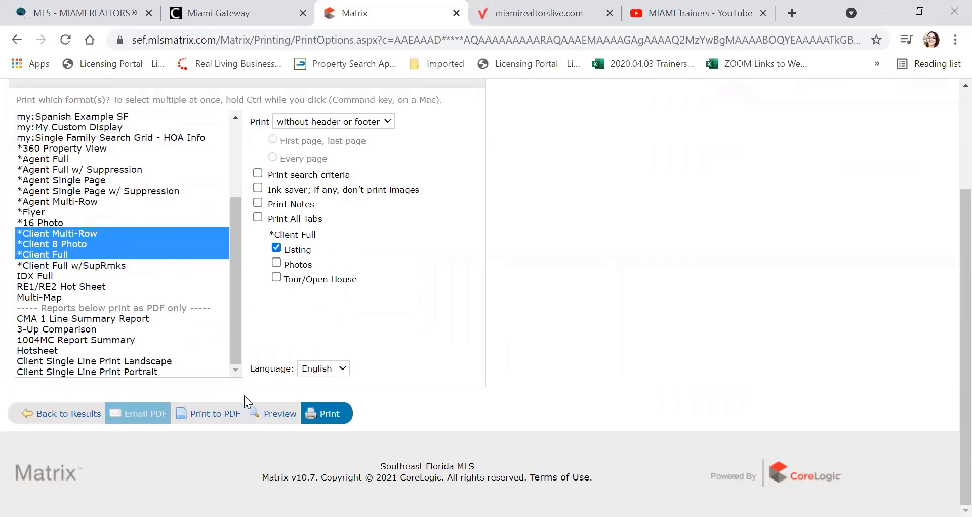
pyautogui.click(277, 413)
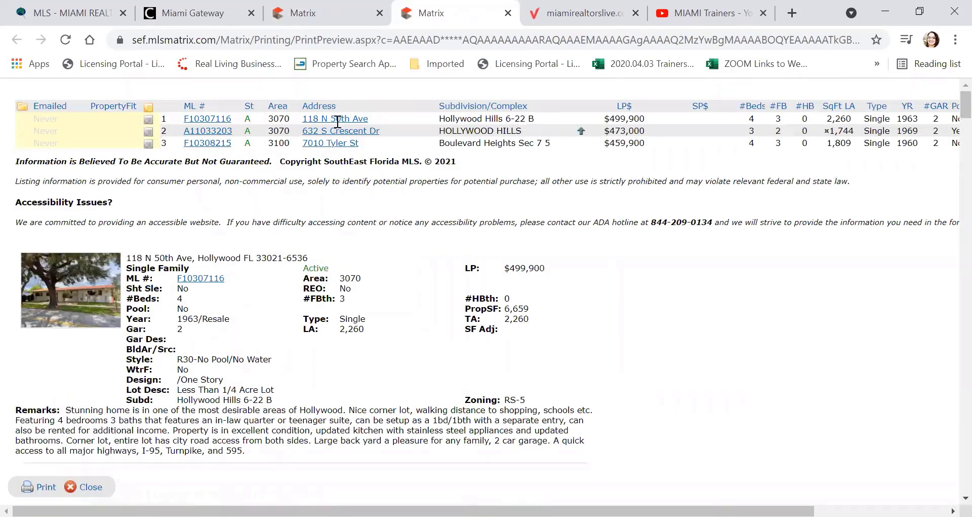
pyautogui.scroll(-3, 340, 137)
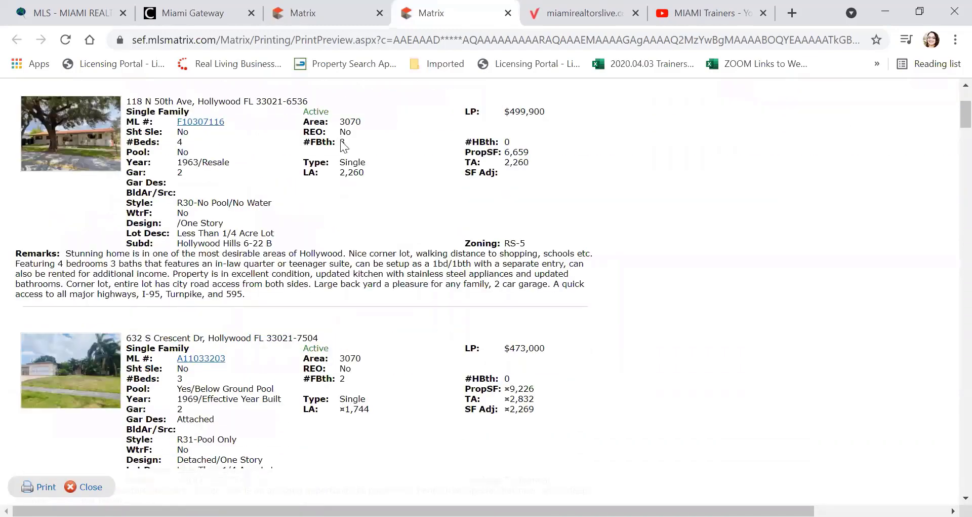
pyautogui.scroll(-8, 341, 142)
pyautogui.scroll(6, 341, 142)
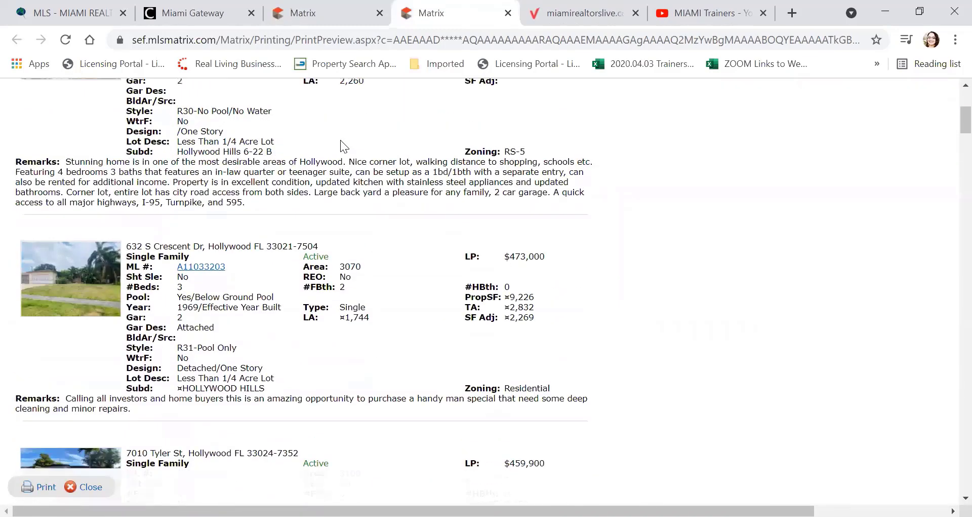
pyautogui.scroll(2, 341, 140)
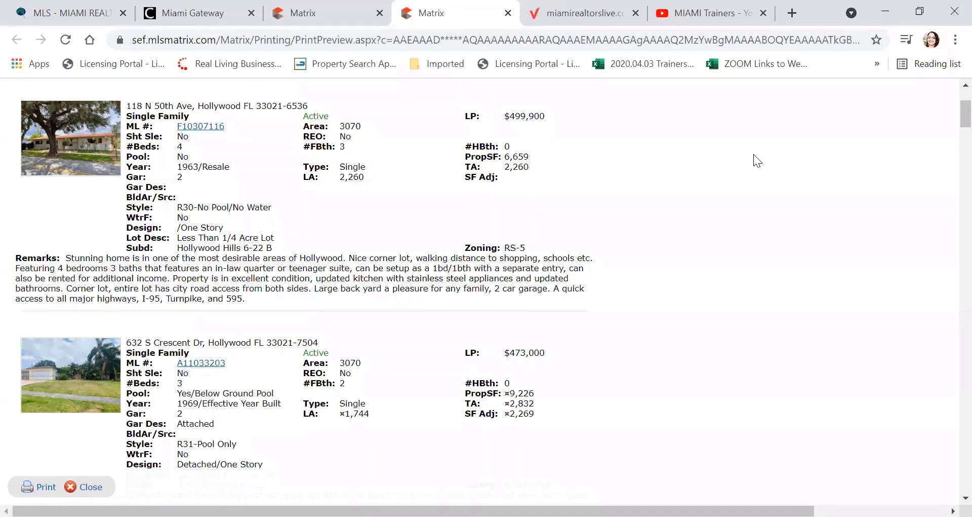
pyautogui.scroll(-2, 754, 154)
pyautogui.scroll(-10, 754, 155)
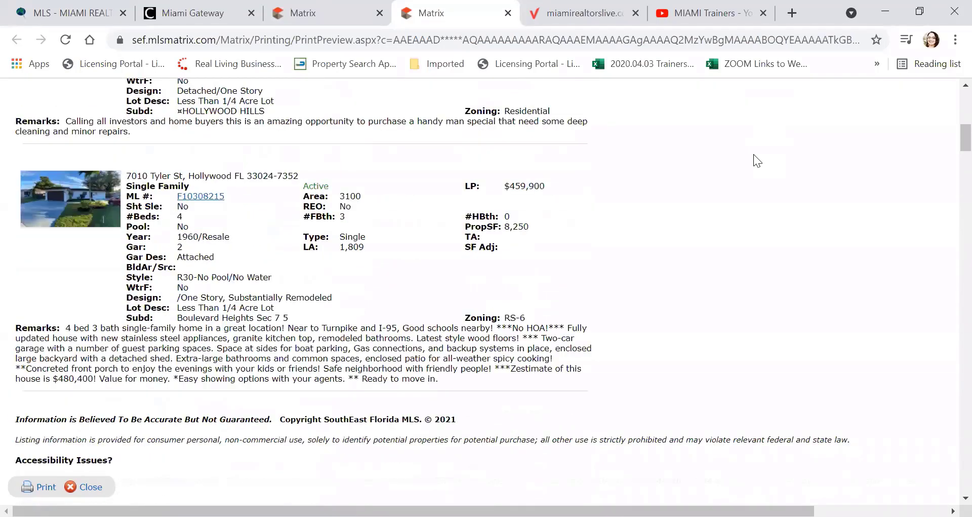
pyautogui.scroll(-5, 754, 154)
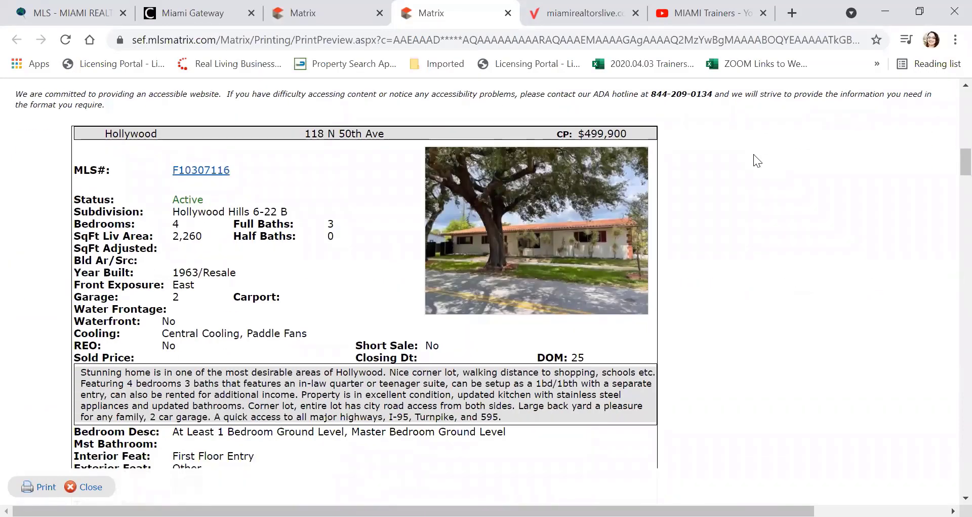
pyautogui.scroll(-7, 754, 154)
pyautogui.scroll(-2, 753, 154)
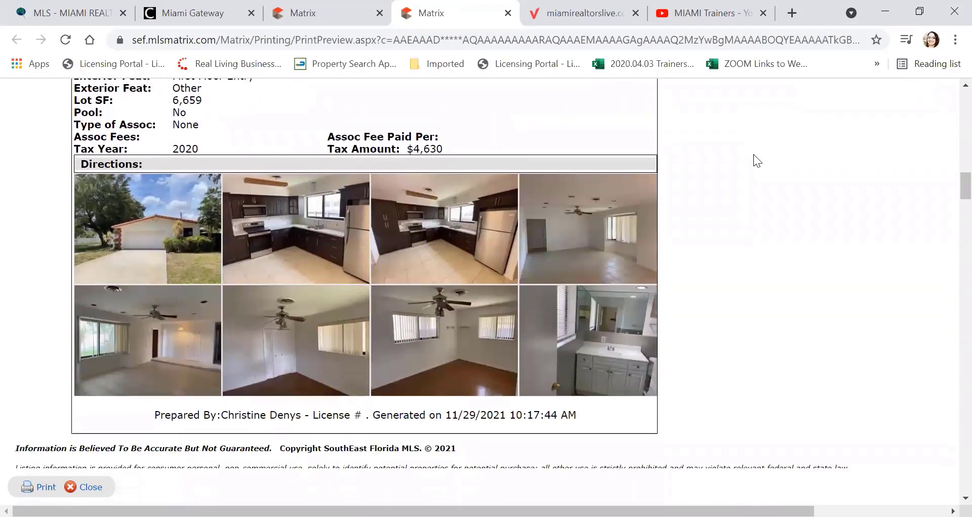
pyautogui.scroll(5, 754, 154)
pyautogui.scroll(3, 754, 154)
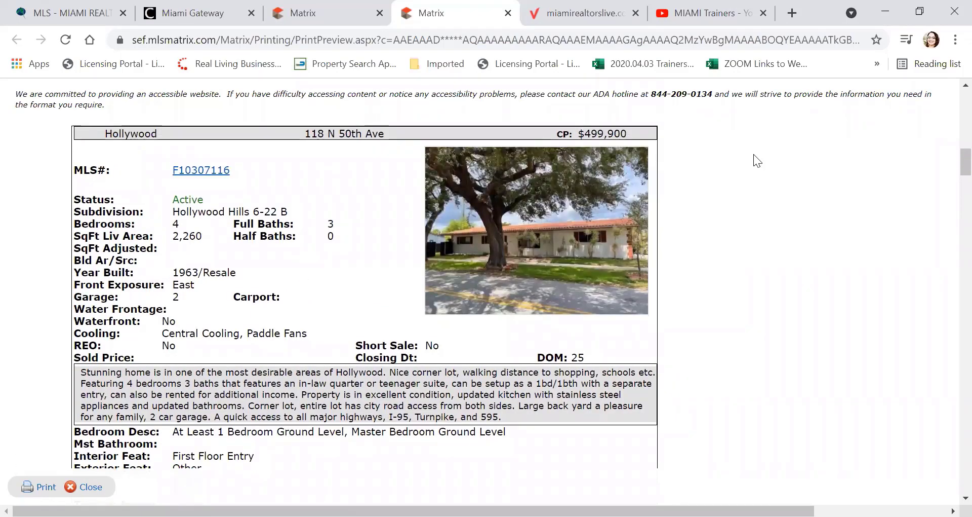
pyautogui.scroll(-12, 754, 154)
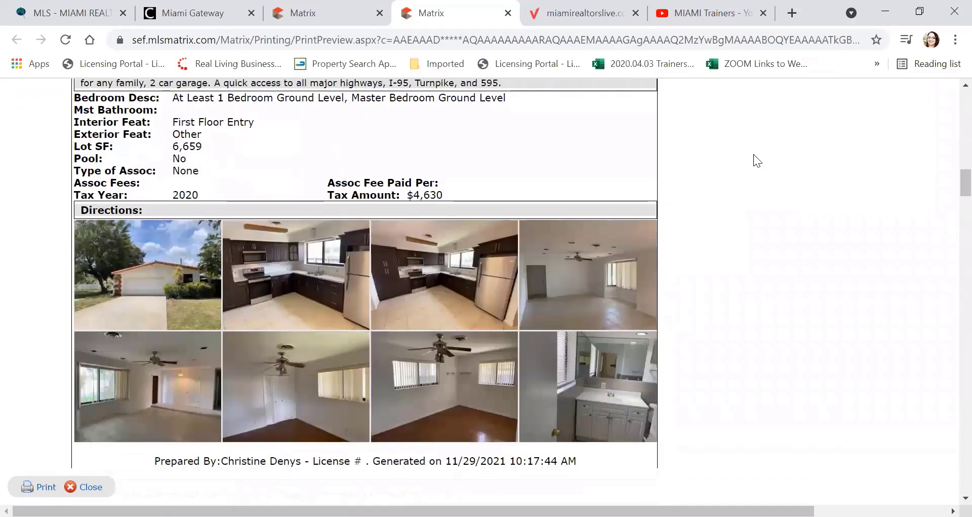
pyautogui.scroll(-20, 753, 154)
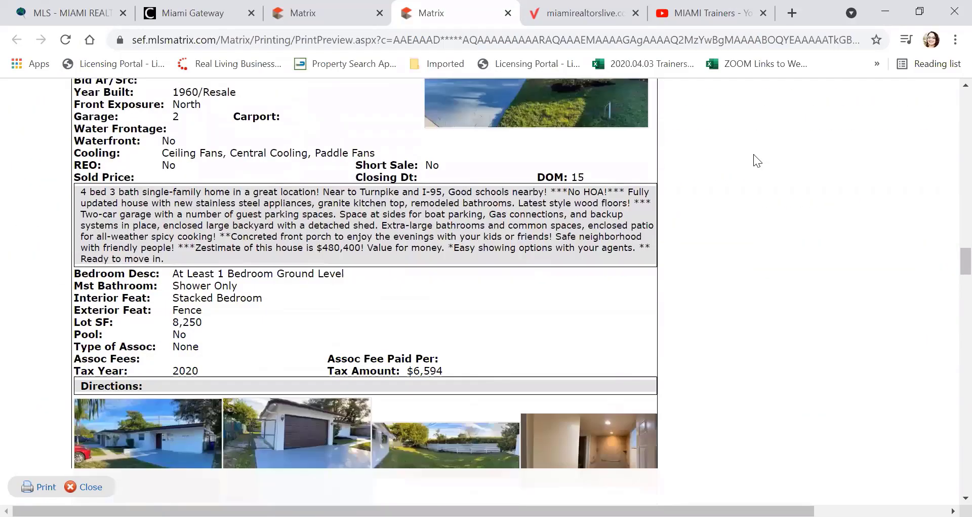
pyautogui.scroll(-3, 754, 154)
pyautogui.scroll(-2, 754, 154)
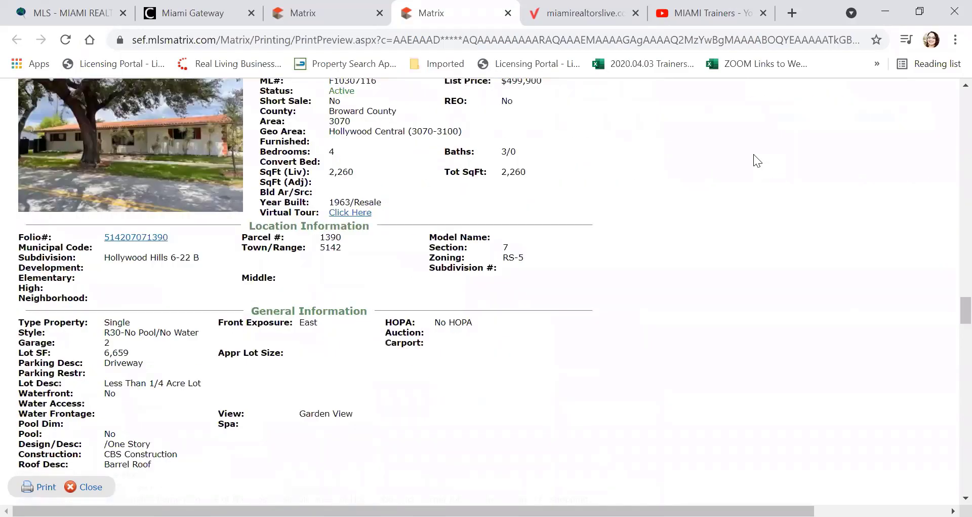
pyautogui.scroll(2, 754, 154)
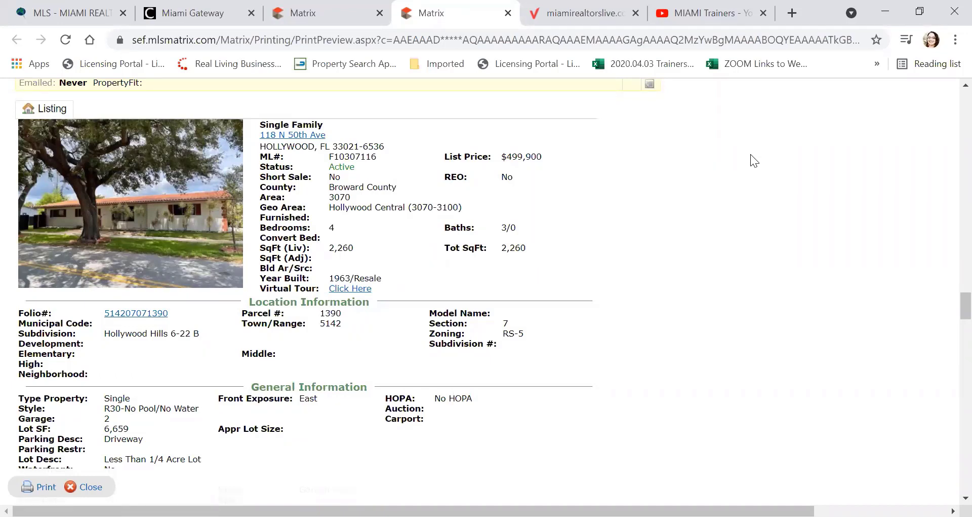
pyautogui.scroll(-8, 751, 155)
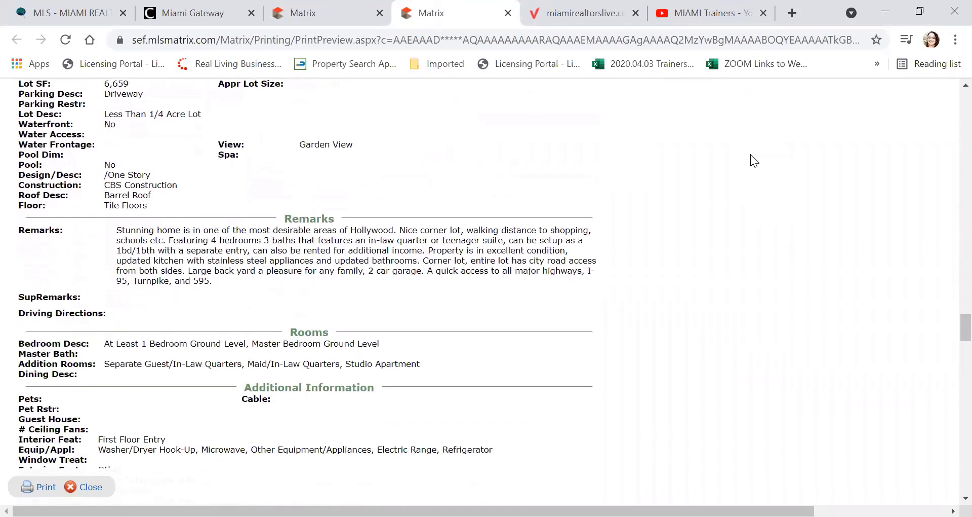
pyautogui.scroll(-5, 751, 154)
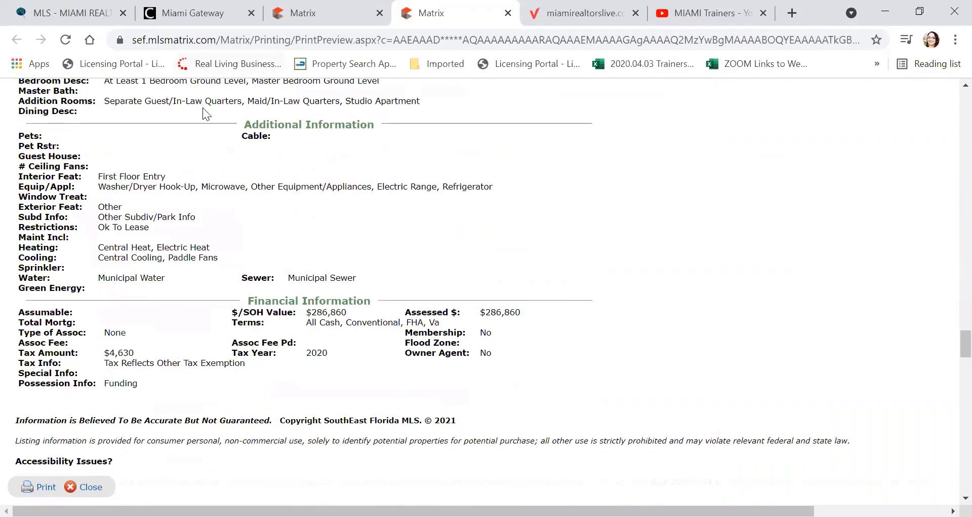
pyautogui.scroll(-5, 504, 170)
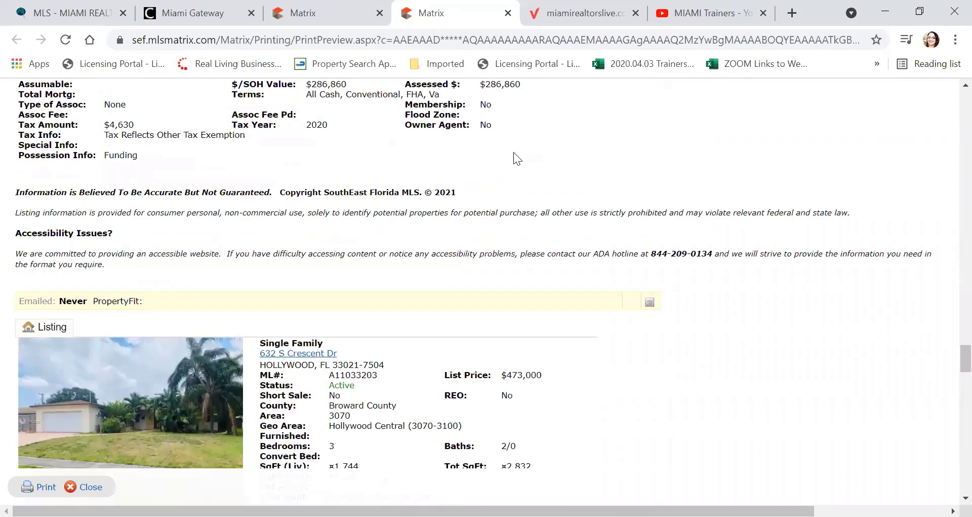
pyautogui.scroll(-12, 513, 152)
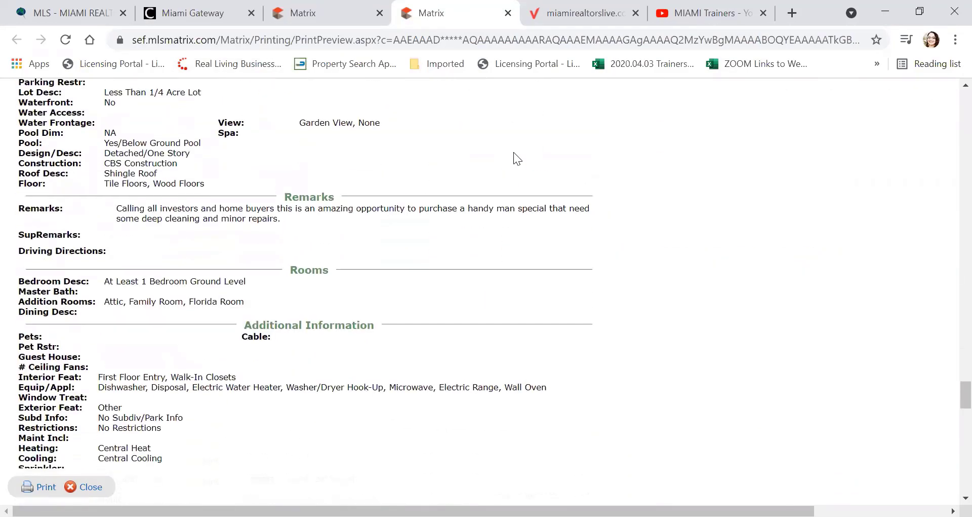
pyautogui.scroll(-12, 513, 152)
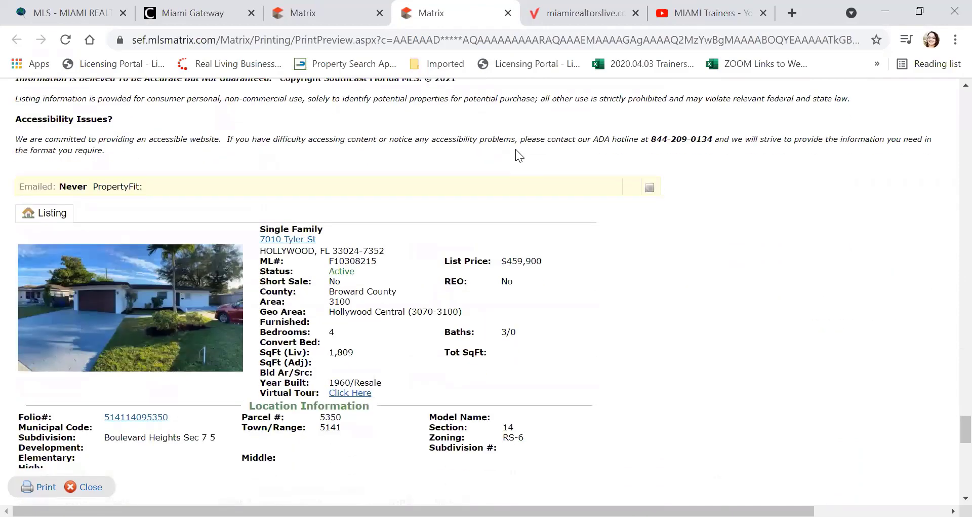
pyautogui.scroll(-18, 518, 152)
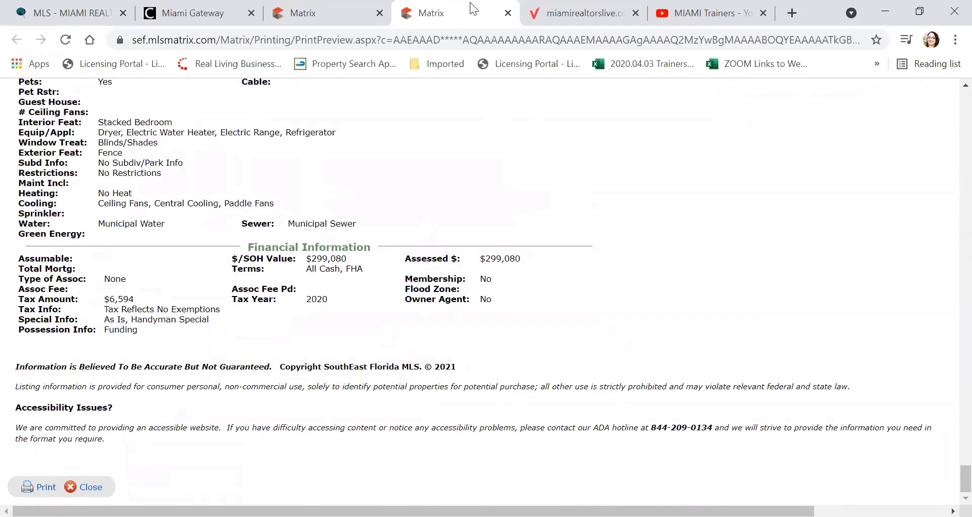
# Step: Close the print preview and go back to the Hollywood for Connie results list
pyautogui.click(508, 14)
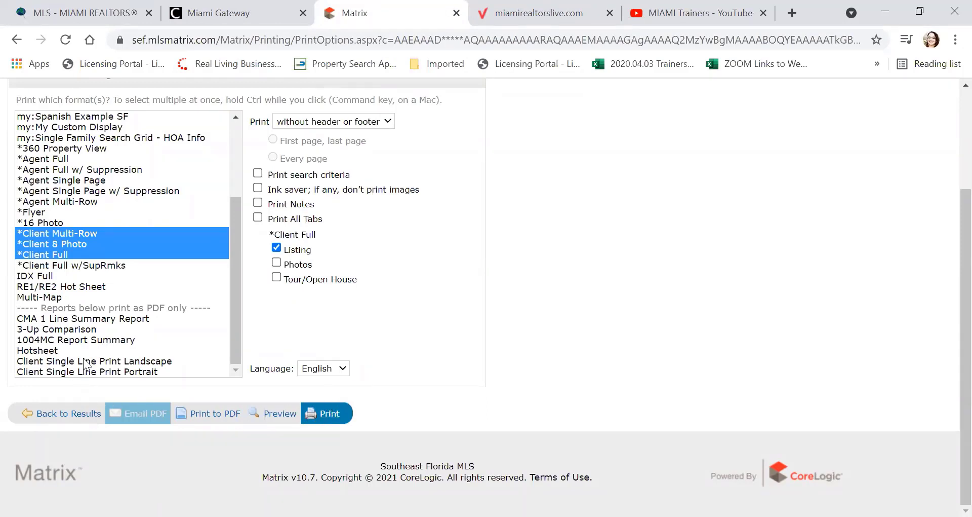
pyautogui.click(64, 413)
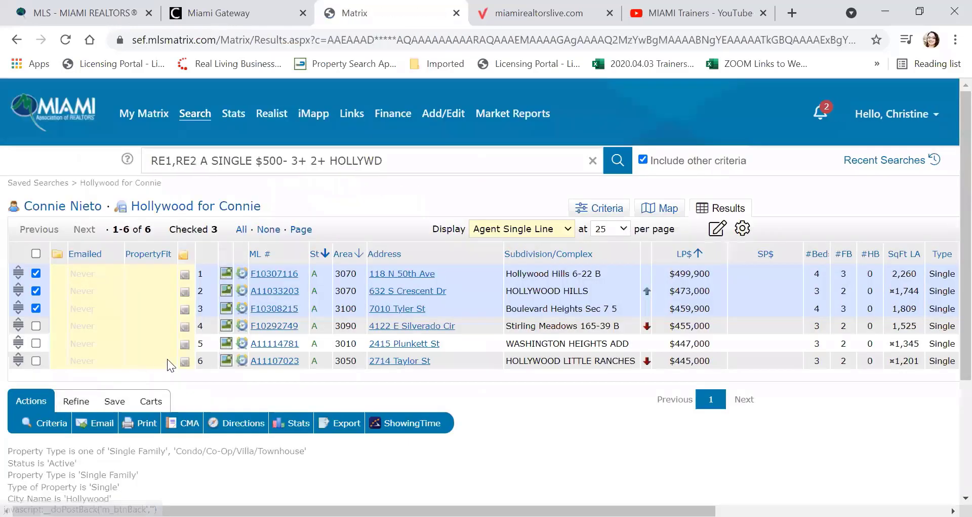
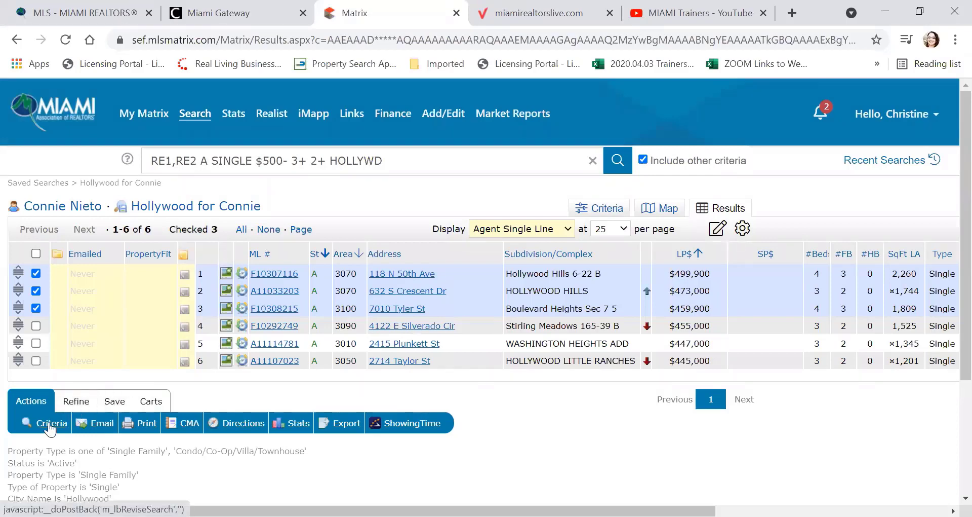
pyautogui.click(49, 423)
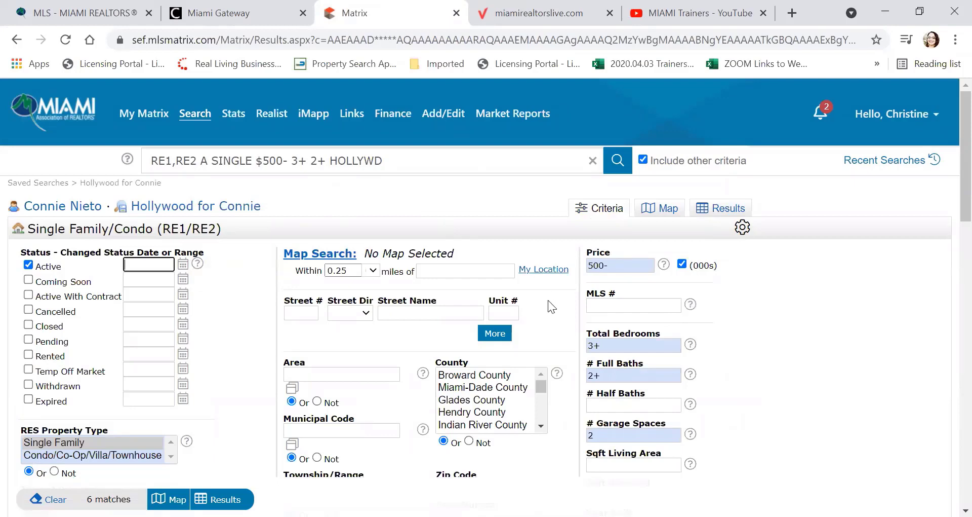
pyautogui.click(730, 208)
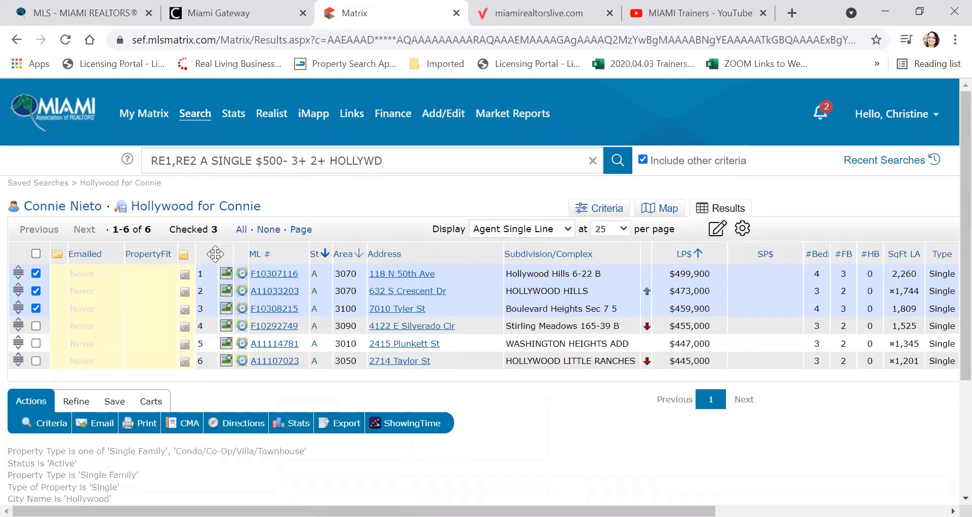
pyautogui.click(267, 276)
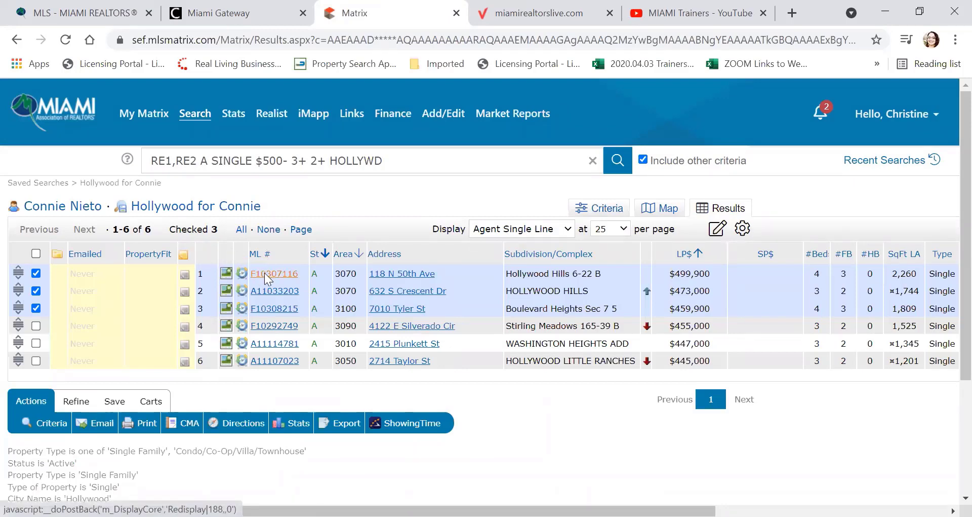
pyautogui.scroll(-5, 276, 286)
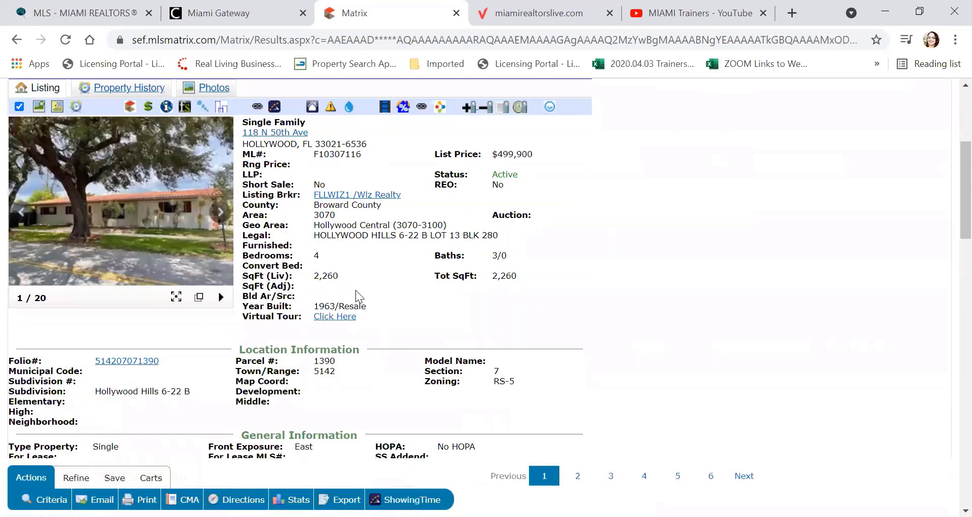
pyautogui.scroll(2, 358, 295)
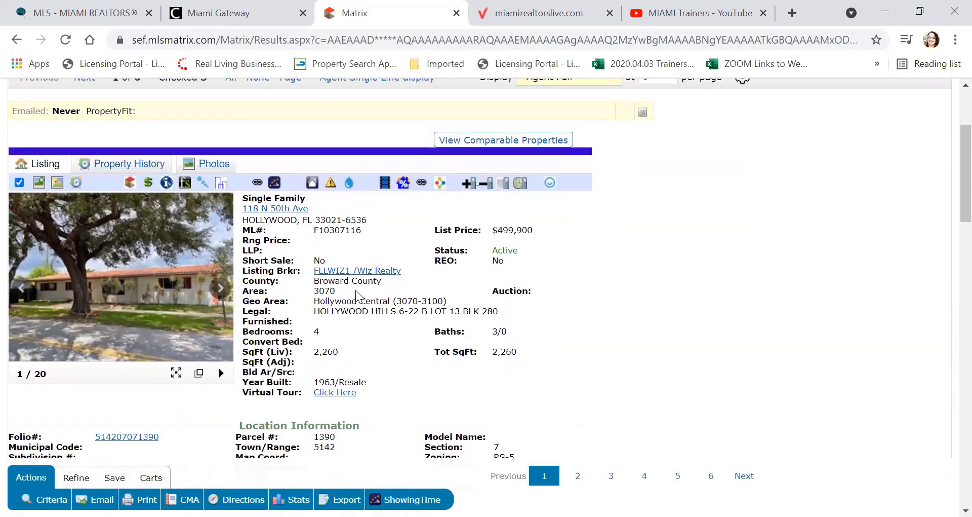
pyautogui.scroll(2, 358, 294)
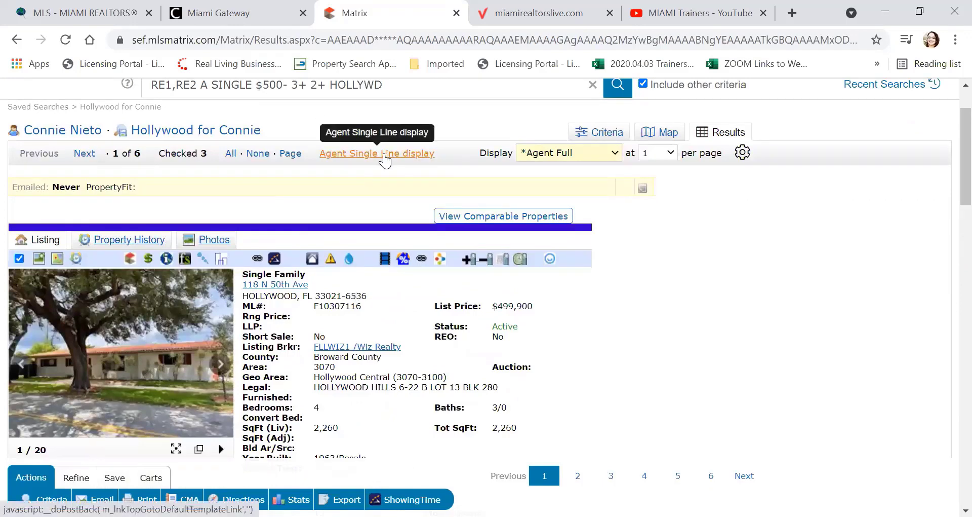
pyautogui.click(385, 158)
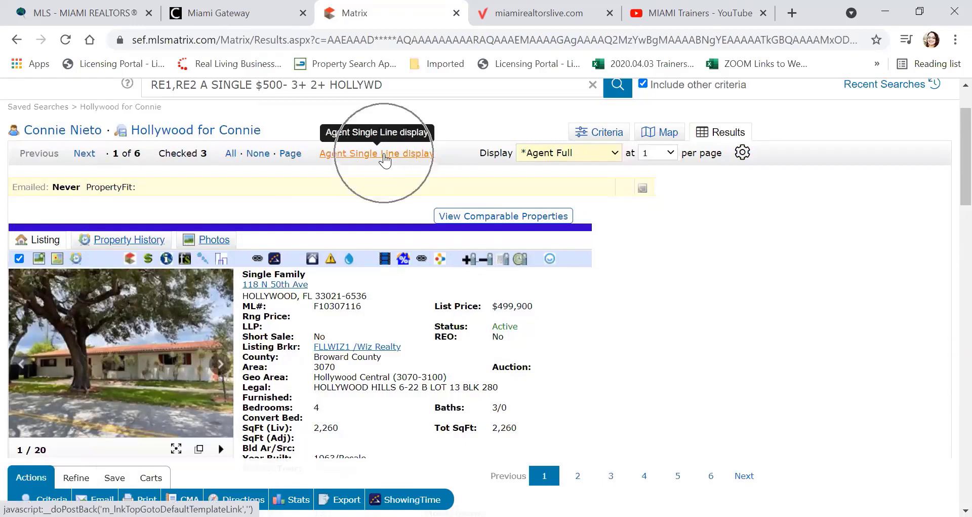
pyautogui.click(385, 158)
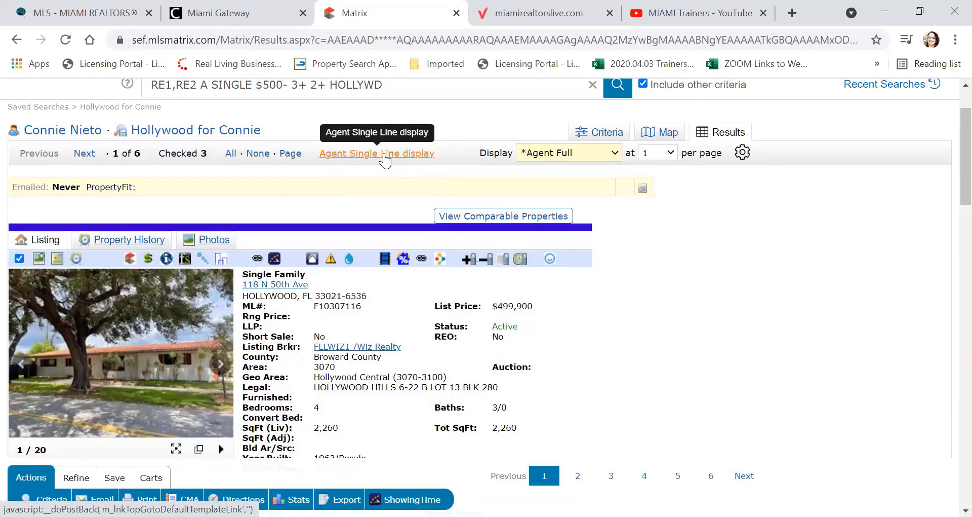
pyautogui.click(385, 158)
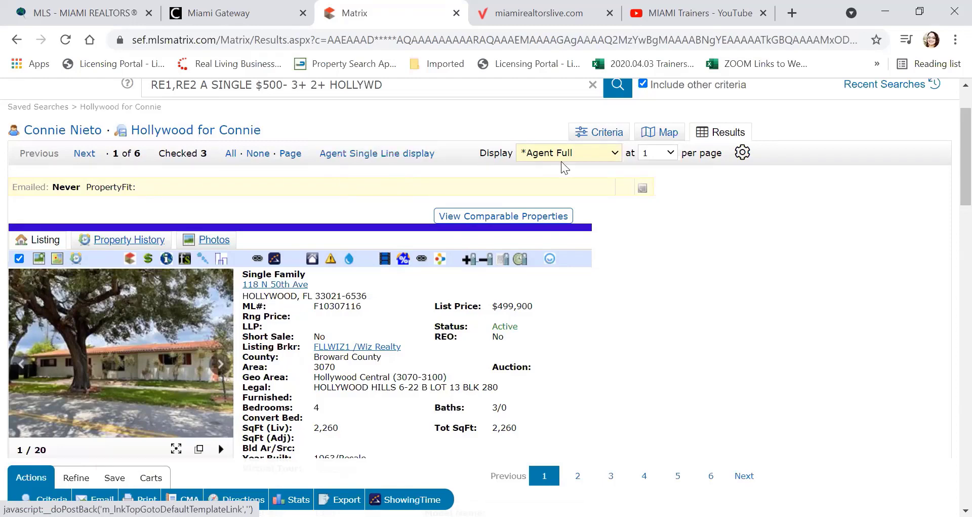
pyautogui.click(672, 154)
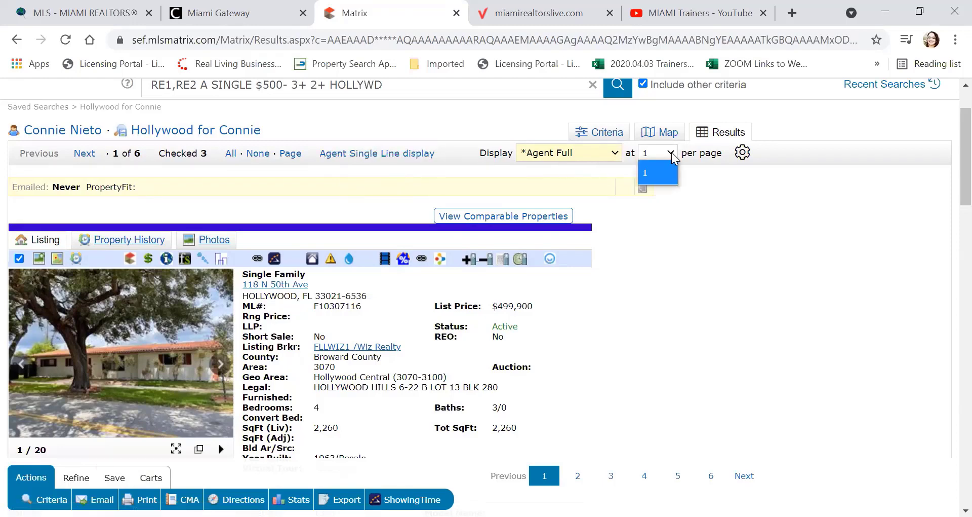
pyautogui.click(698, 193)
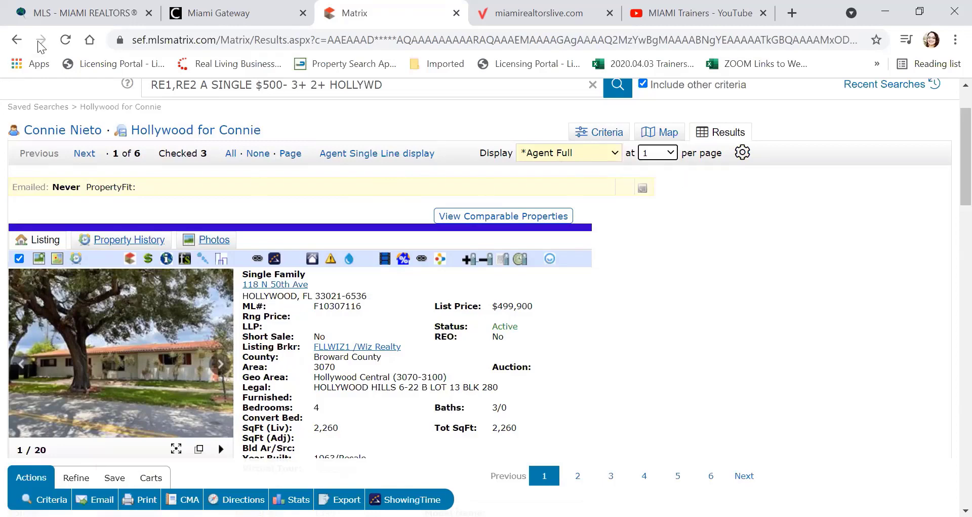
pyautogui.click(83, 157)
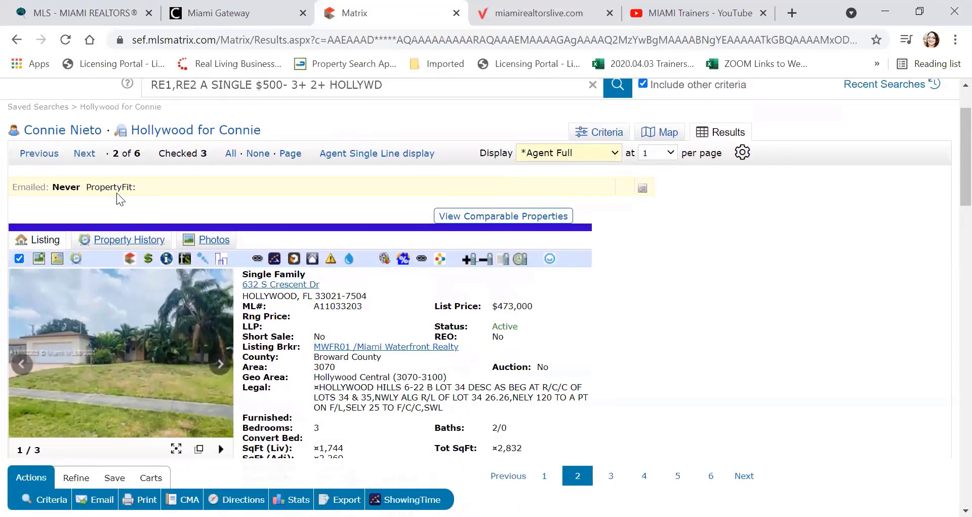
pyautogui.scroll(-3, 95, 228)
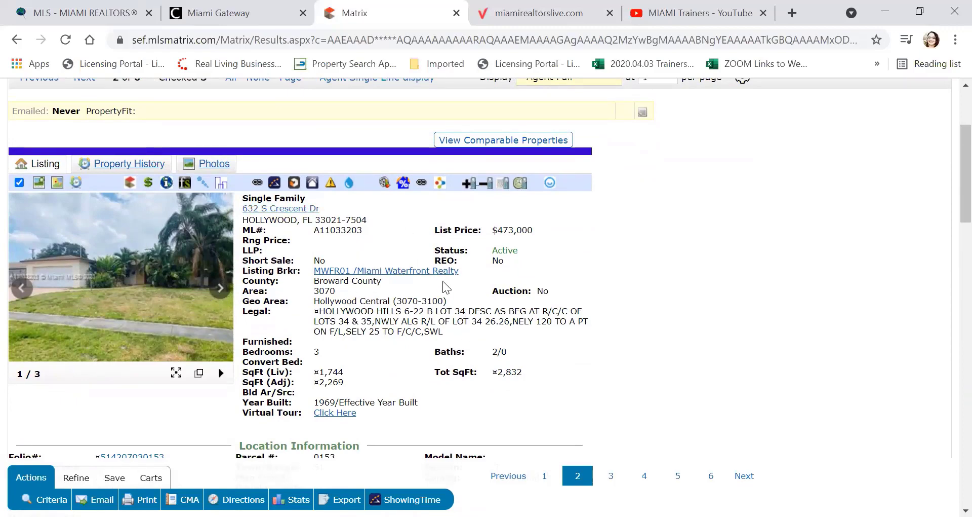
pyautogui.scroll(-3, 446, 283)
pyautogui.scroll(-4, 431, 247)
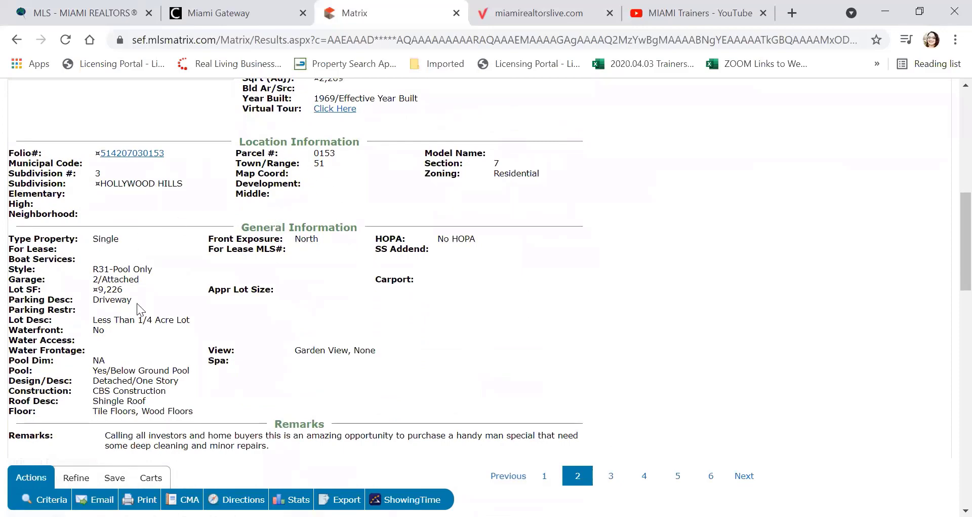
pyautogui.scroll(-5, 336, 248)
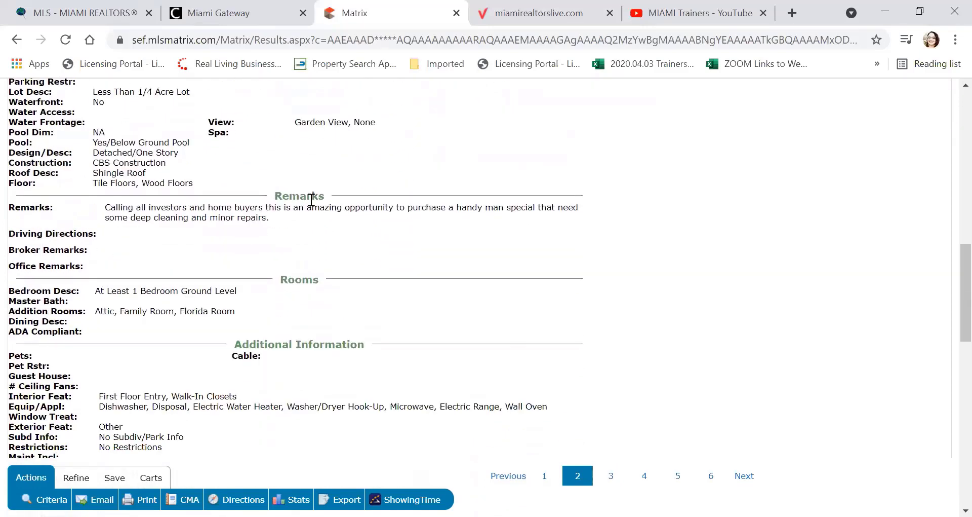
pyautogui.scroll(-2, 297, 207)
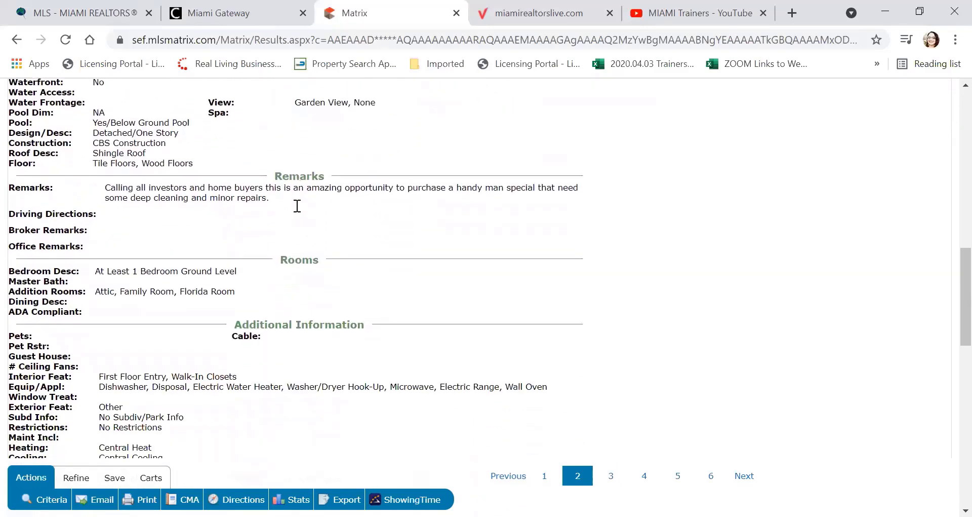
pyautogui.scroll(-2, 301, 213)
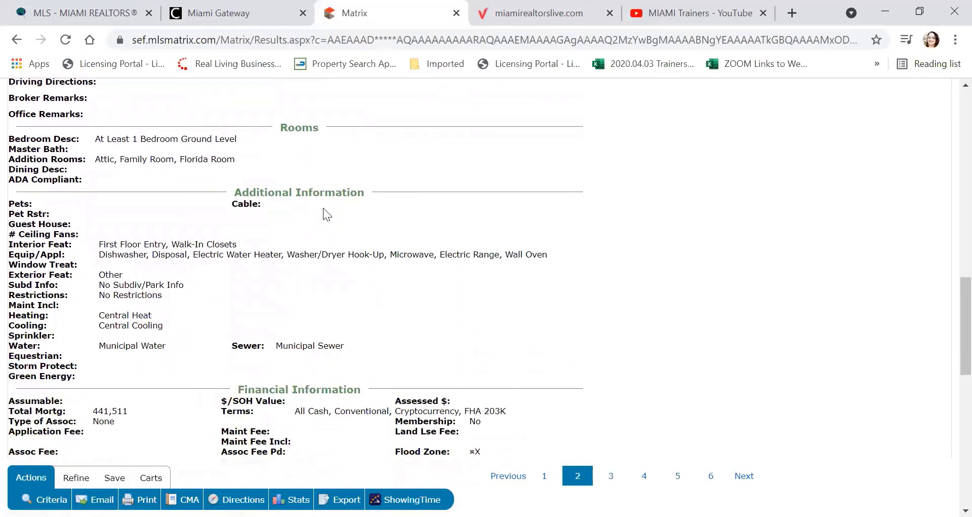
pyautogui.scroll(-6, 321, 238)
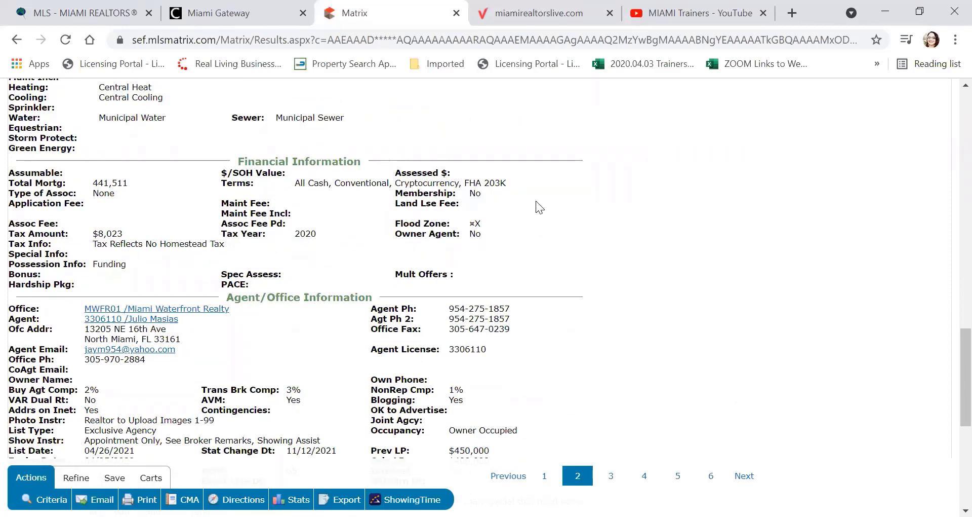
pyautogui.scroll(-4, 536, 200)
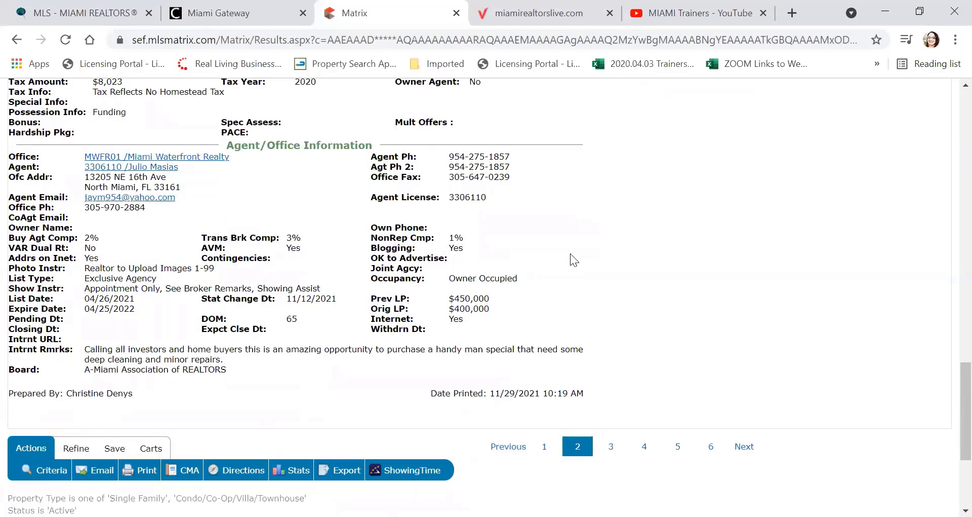
pyautogui.scroll(-3, 570, 254)
pyautogui.scroll(20, 570, 252)
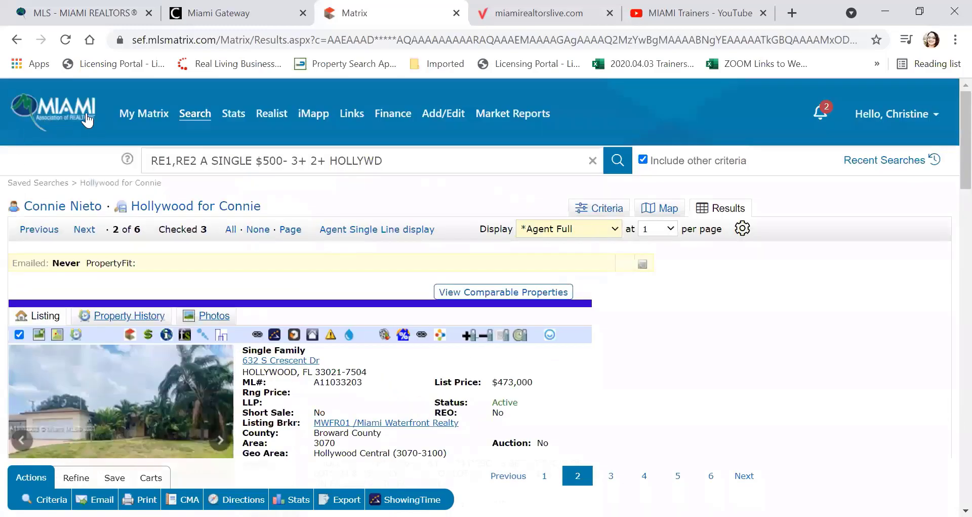
pyautogui.click(74, 106)
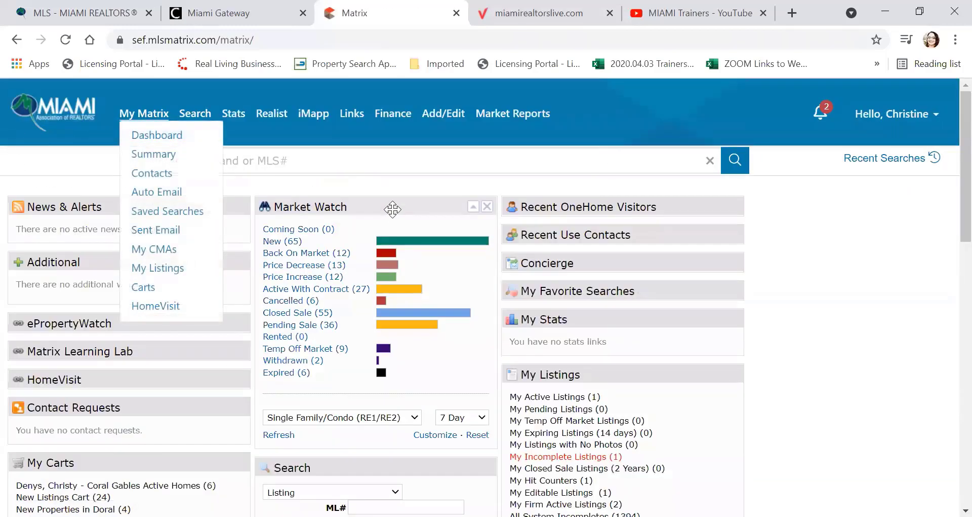
# Step: In a new browser tab, go to Gmail and open the Connie Goes to Hollywood email
pyautogui.click(793, 13)
pyautogui.write('gm')
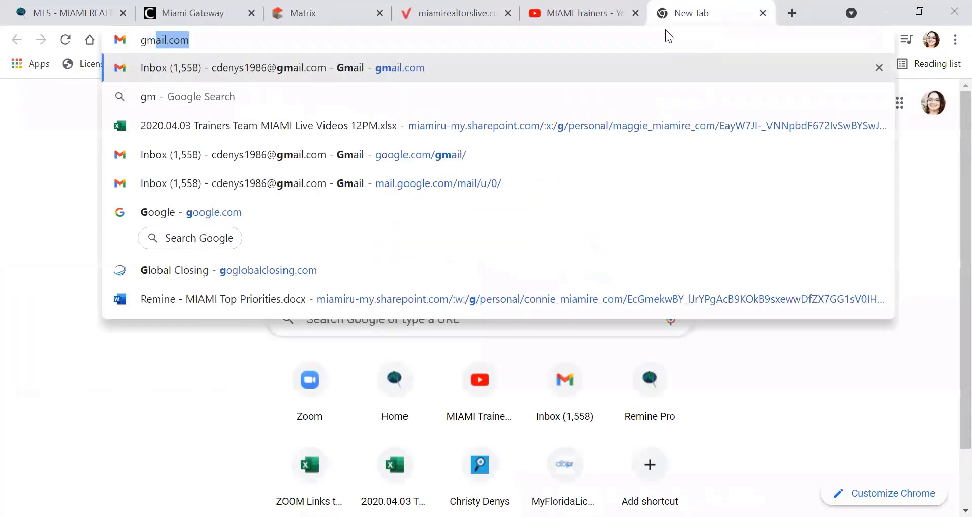
pyautogui.press('Return')
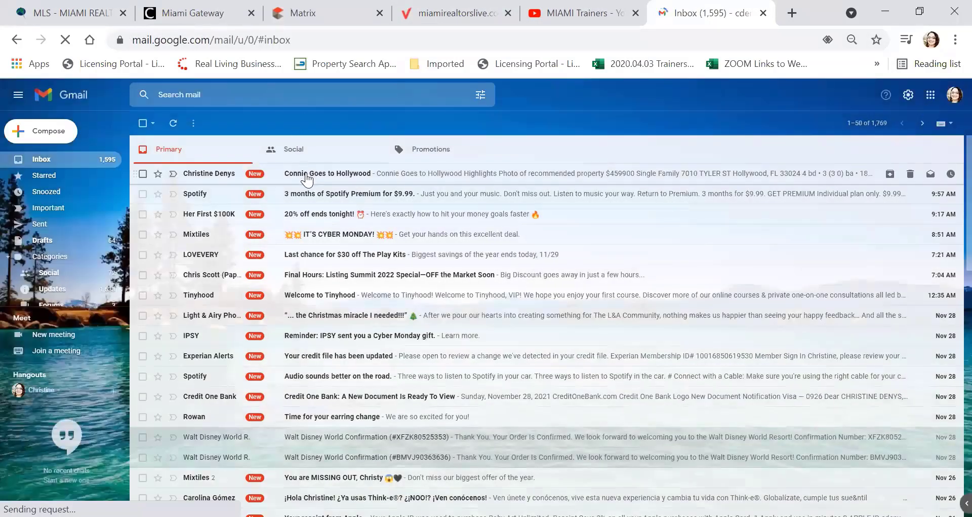
pyautogui.click(306, 173)
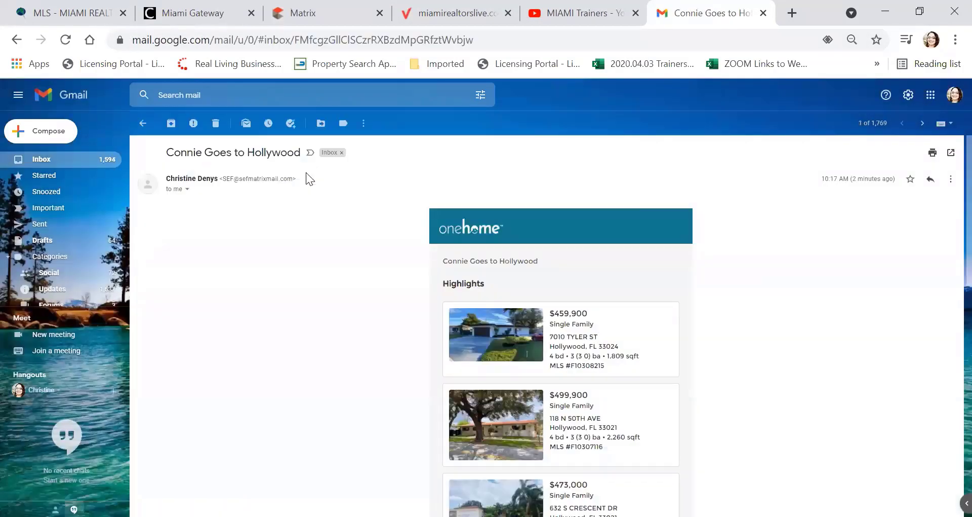
# Step: Read through the OneHome email and open its VIEW LISTINGS link in OneHome
pyautogui.scroll(-5, 330, 257)
pyautogui.scroll(5, 333, 260)
pyautogui.moveTo(449, 262); pyautogui.dragTo(540, 272)
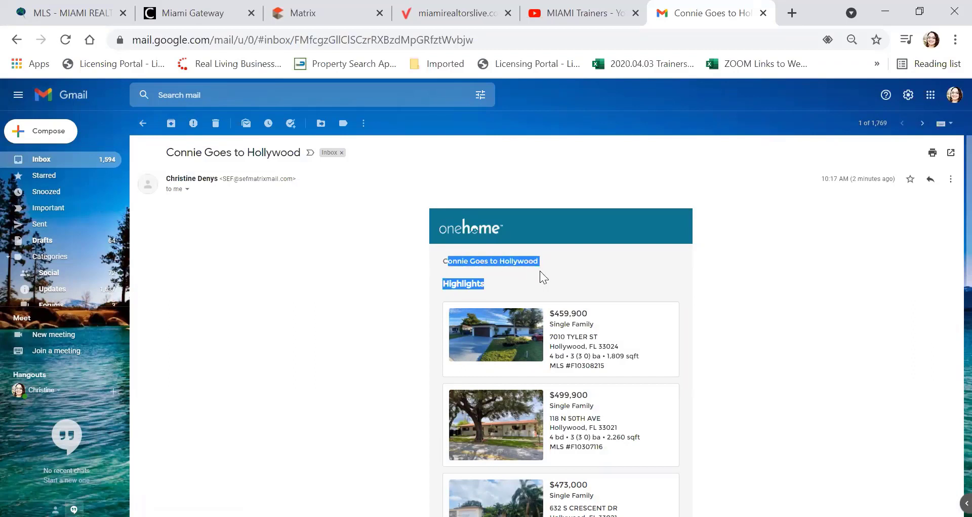
pyautogui.click(419, 261)
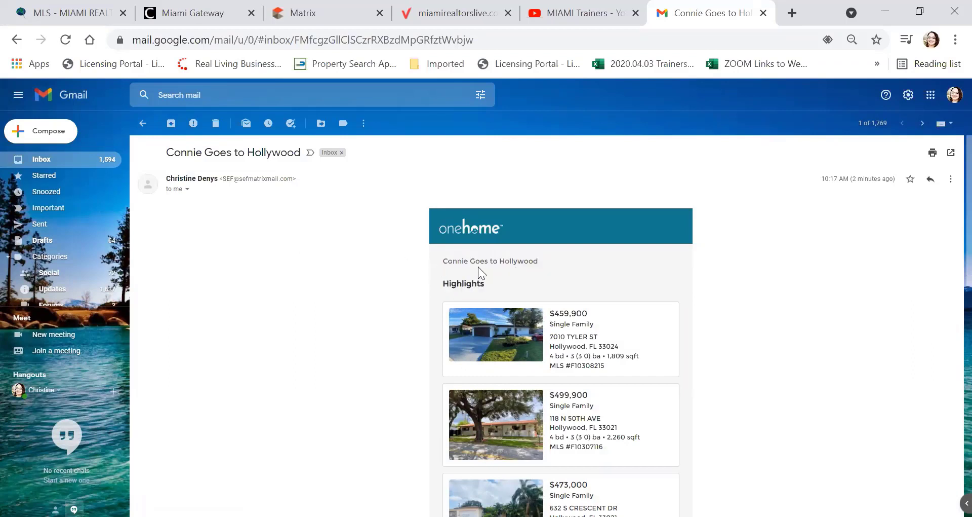
pyautogui.scroll(-2, 354, 253)
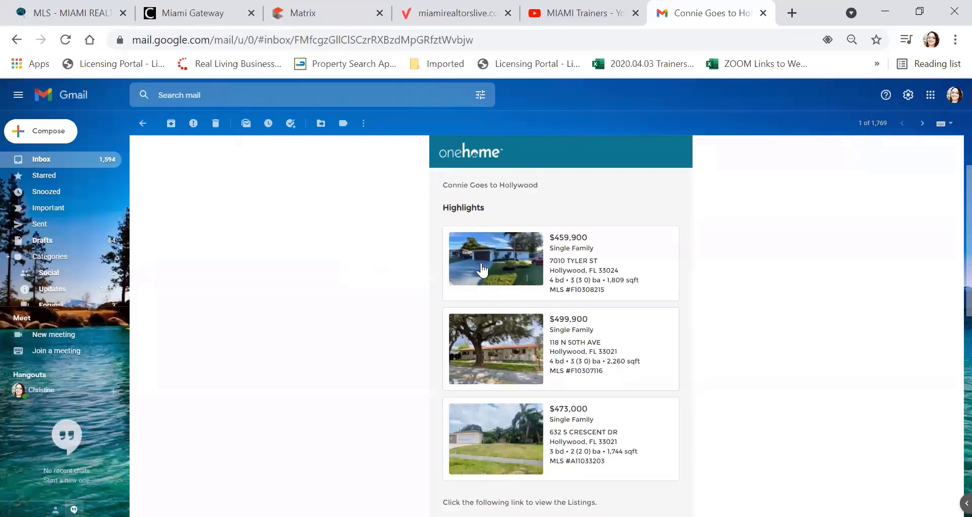
pyautogui.scroll(-2, 574, 284)
pyautogui.scroll(-2, 574, 284)
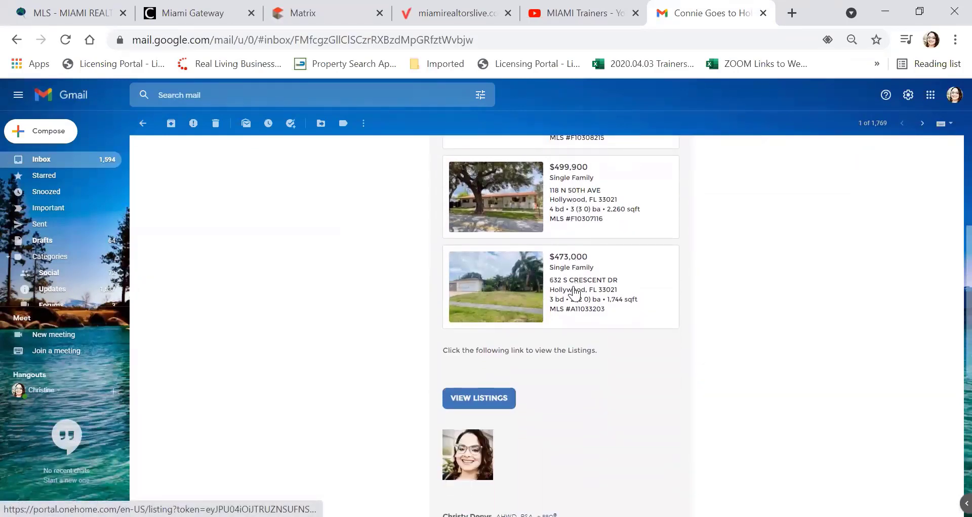
pyautogui.scroll(4, 575, 291)
pyautogui.scroll(2, 578, 289)
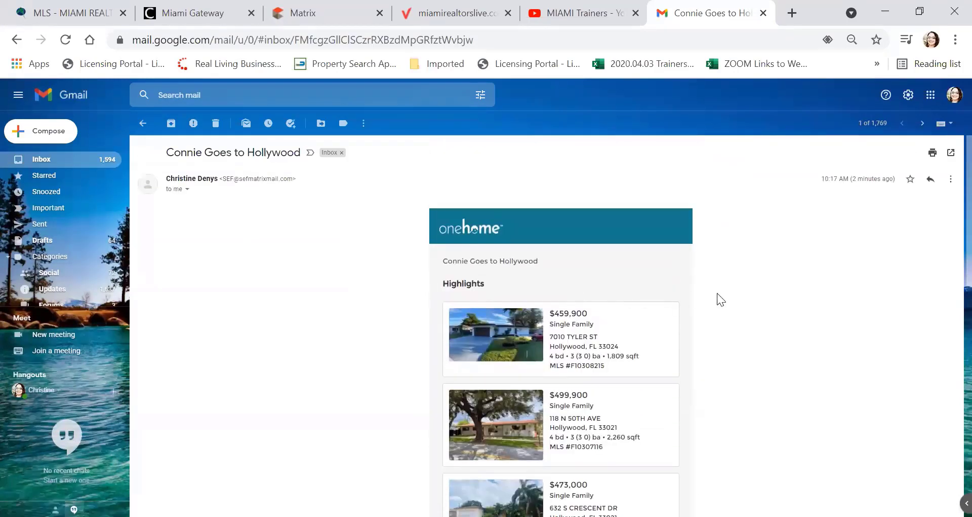
pyautogui.scroll(-2, 718, 296)
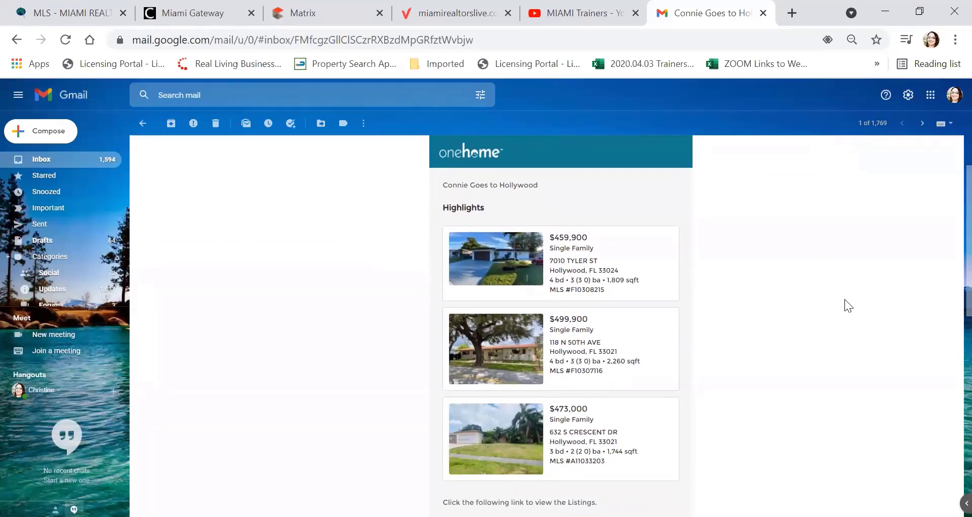
pyautogui.scroll(-6, 845, 299)
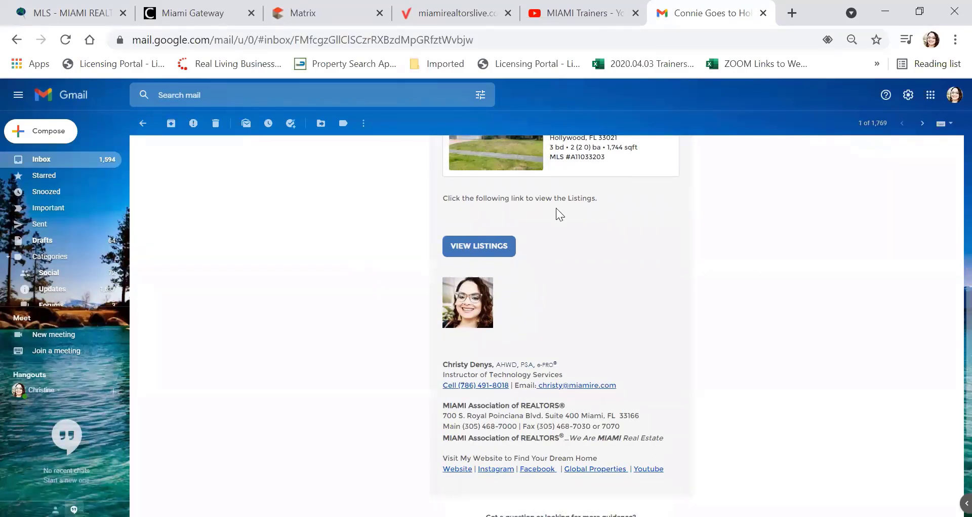
pyautogui.scroll(-2, 635, 219)
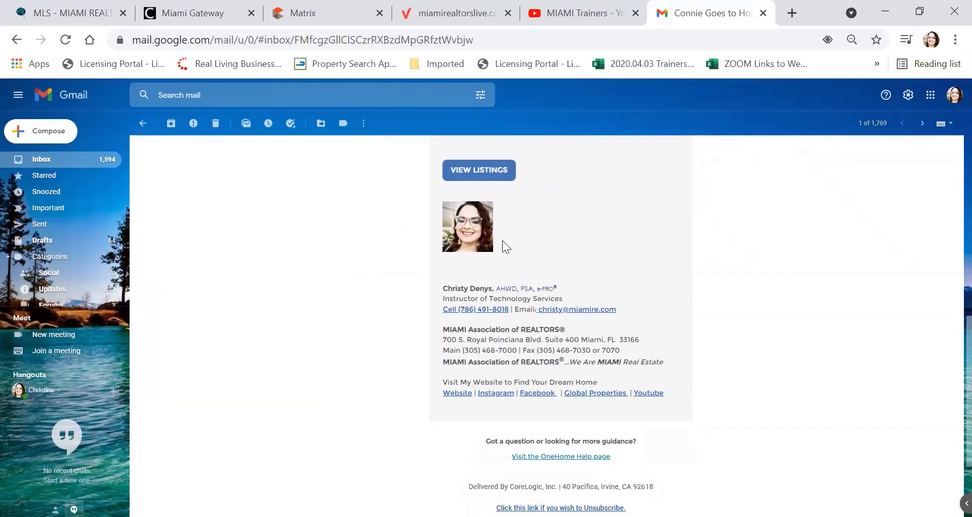
pyautogui.click(477, 175)
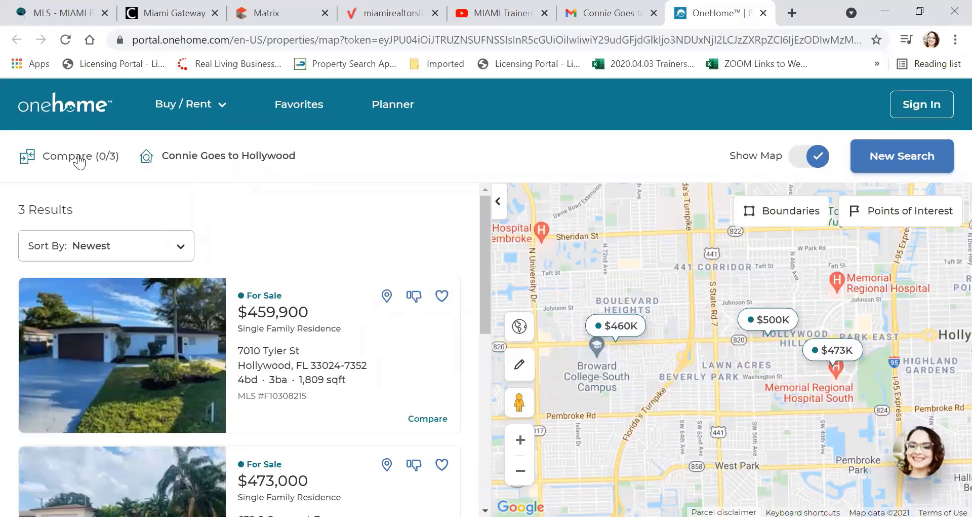
pyautogui.scroll(-1, 165, 276)
pyautogui.scroll(-5, 165, 276)
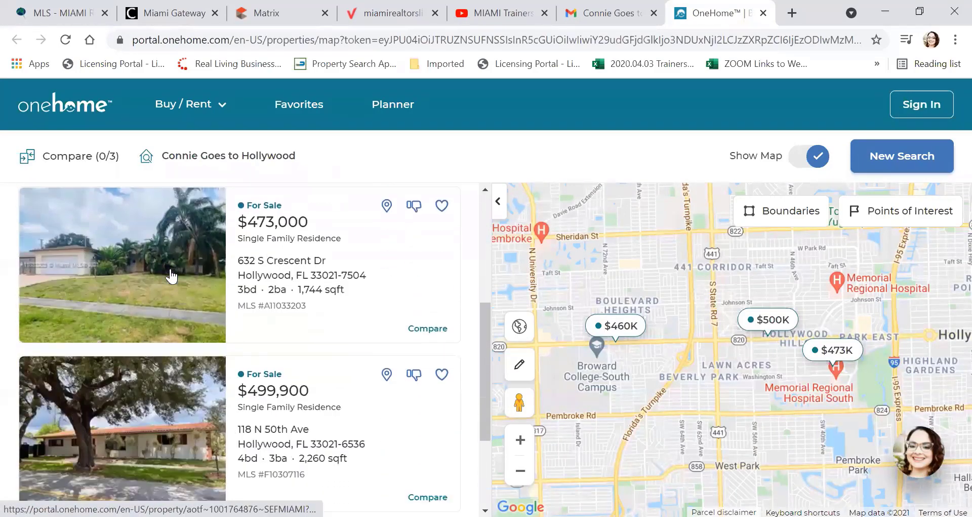
pyautogui.scroll(5, 170, 277)
pyautogui.scroll(1, 171, 278)
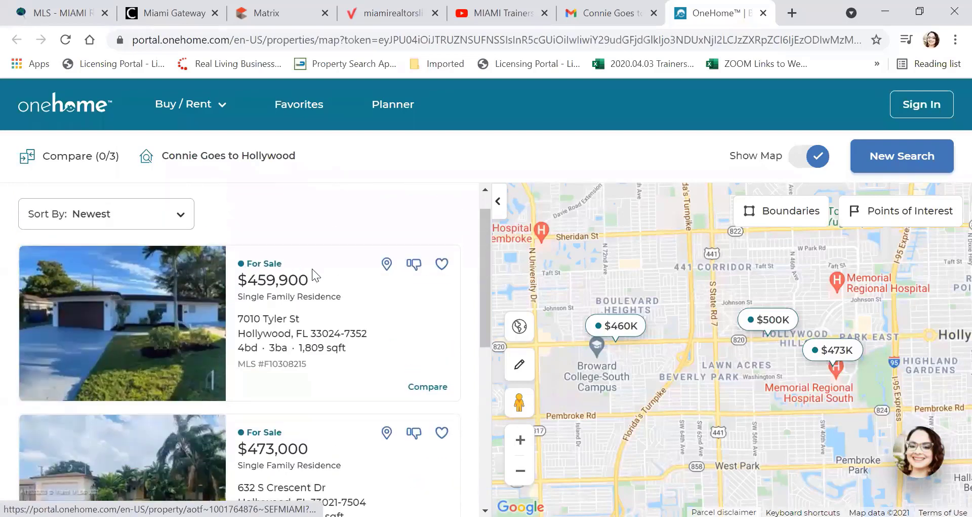
pyautogui.click(386, 267)
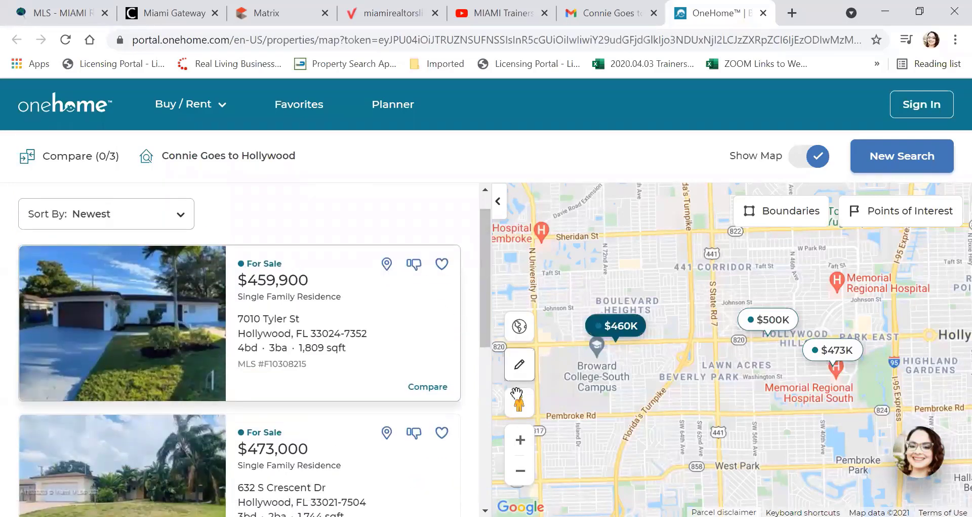
pyautogui.moveTo(543, 399)
pyautogui.mouseDown()
pyautogui.moveTo(583, 365)
pyautogui.moveTo(619, 361)
pyautogui.mouseUp()
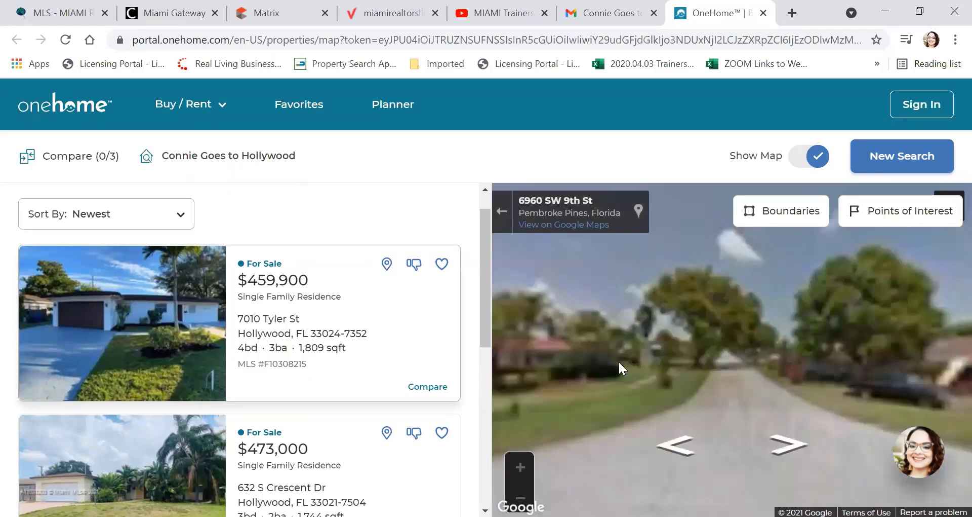
pyautogui.moveTo(724, 383); pyautogui.dragTo(955, 384)
pyautogui.moveTo(705, 368); pyautogui.dragTo(859, 328)
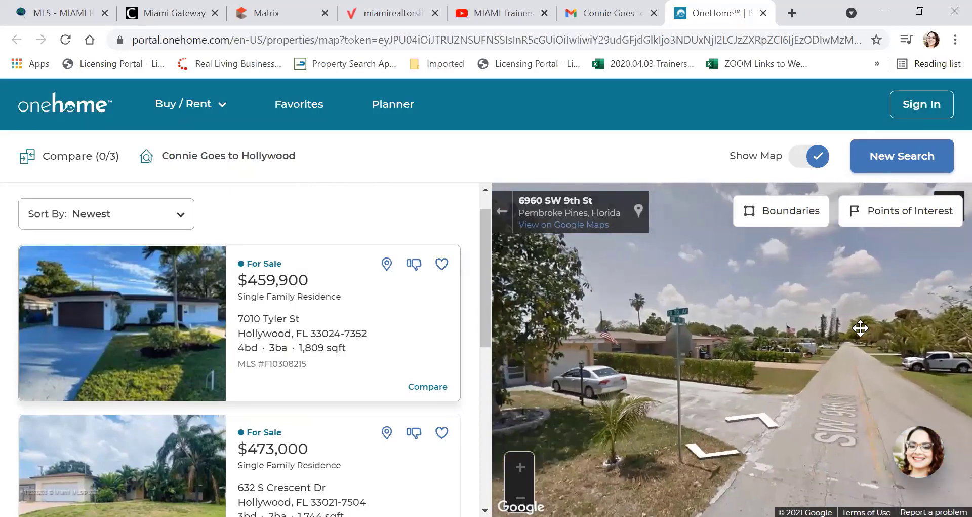
pyautogui.moveTo(664, 354); pyautogui.dragTo(792, 322)
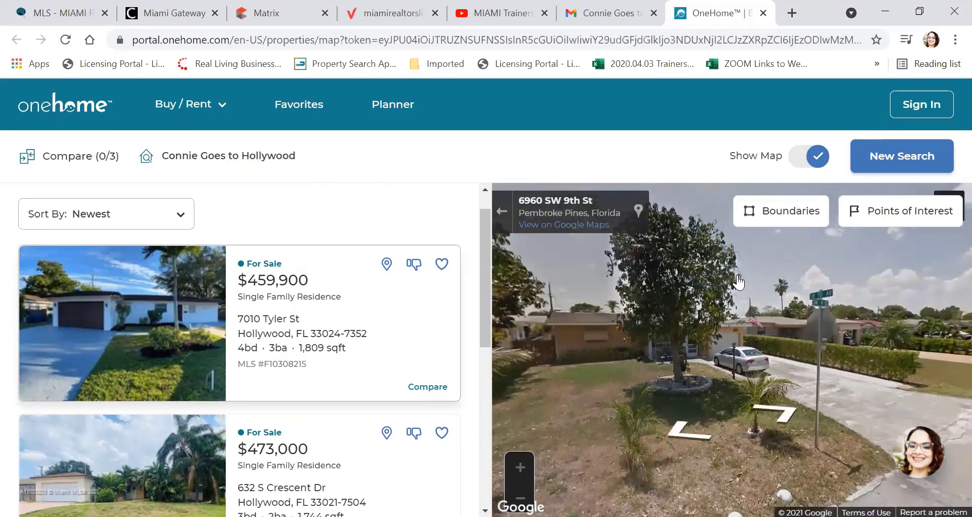
pyautogui.scroll(-1, 309, 223)
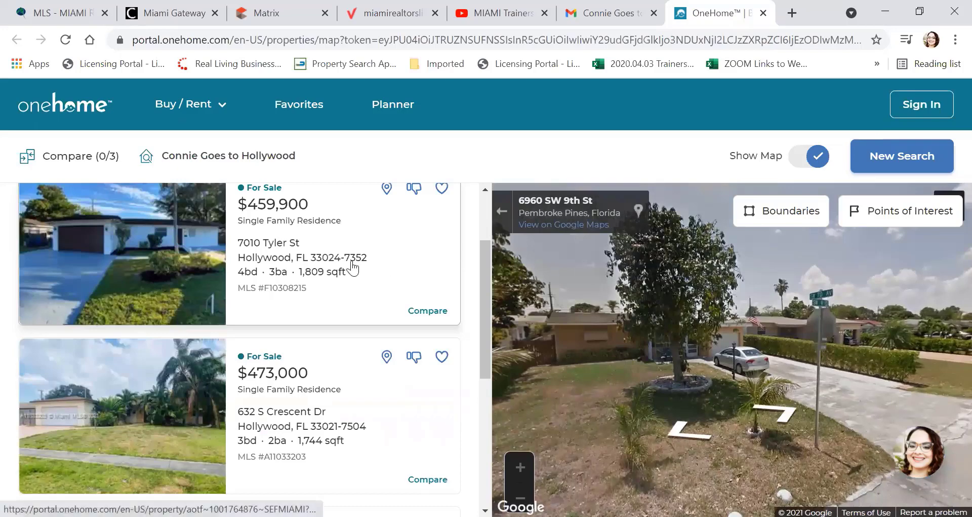
pyautogui.scroll(1, 355, 266)
pyautogui.click(103, 305)
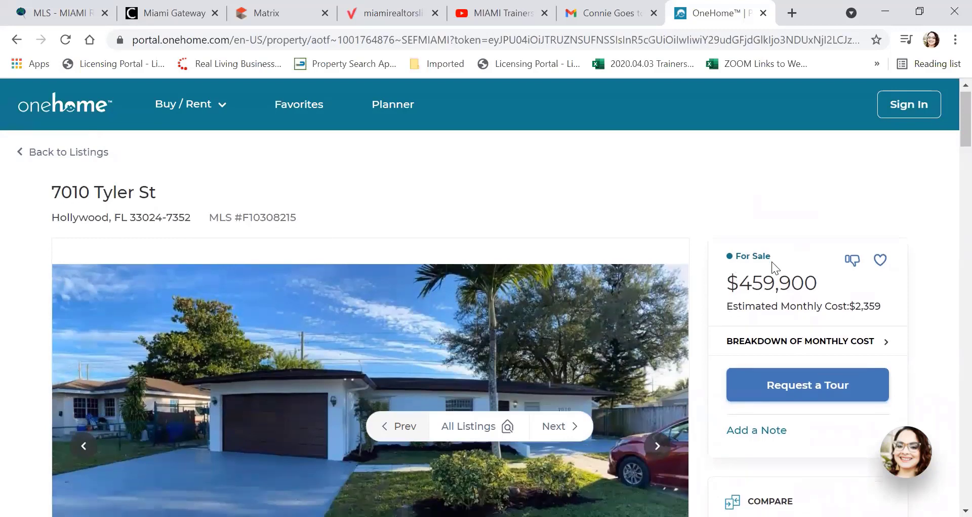
pyautogui.scroll(-1, 772, 262)
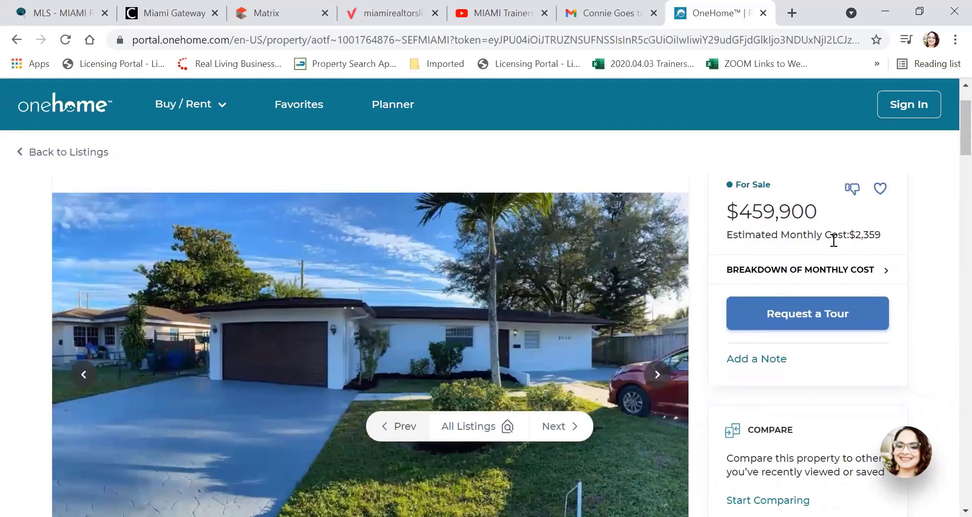
pyautogui.moveTo(884, 234); pyautogui.dragTo(744, 253)
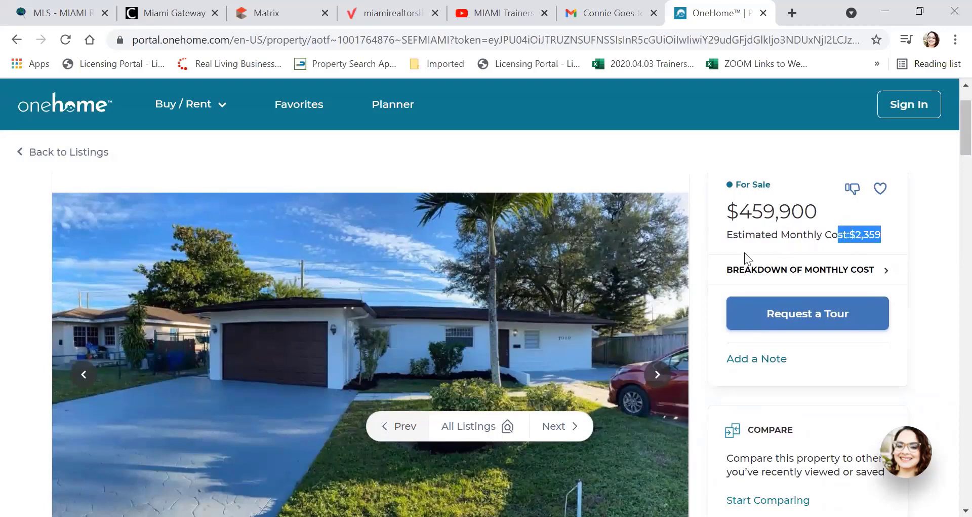
pyautogui.click(950, 263)
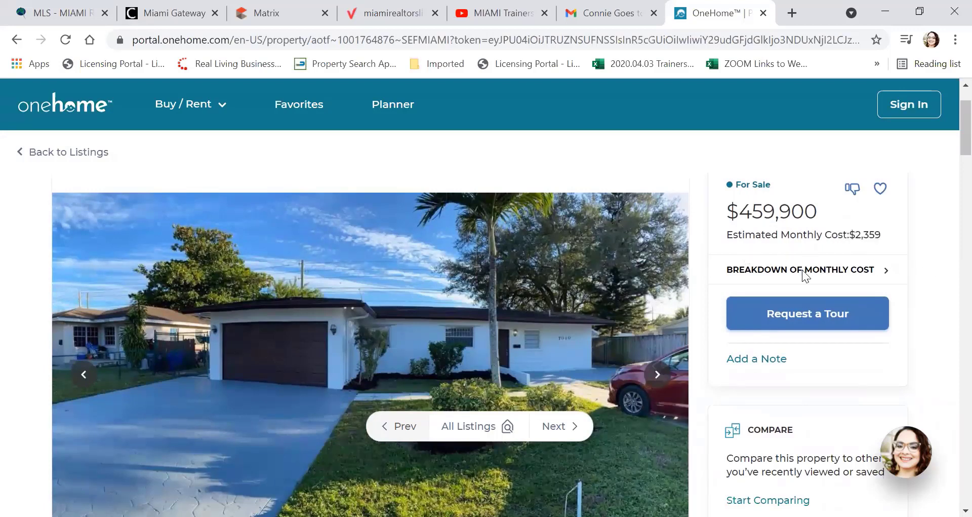
pyautogui.click(802, 270)
pyautogui.scroll(-3, 800, 271)
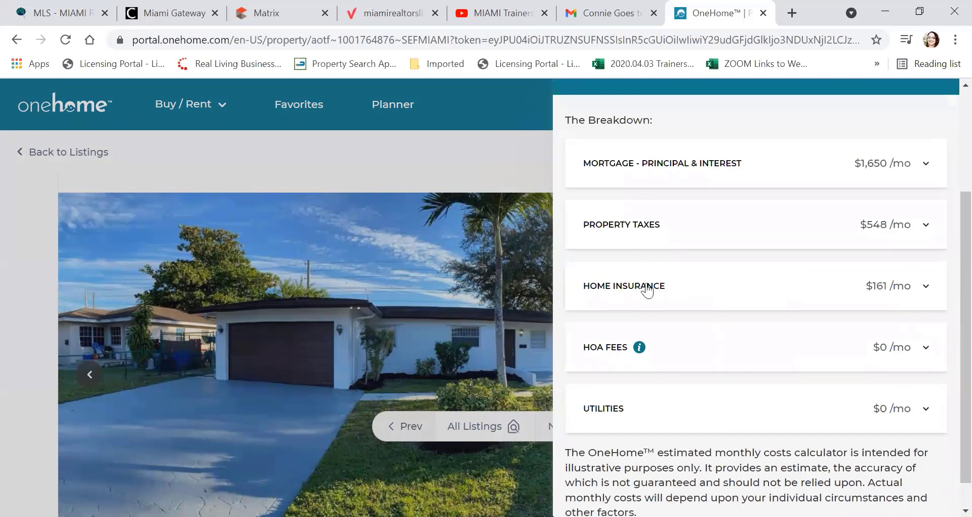
pyautogui.scroll(-1, 648, 293)
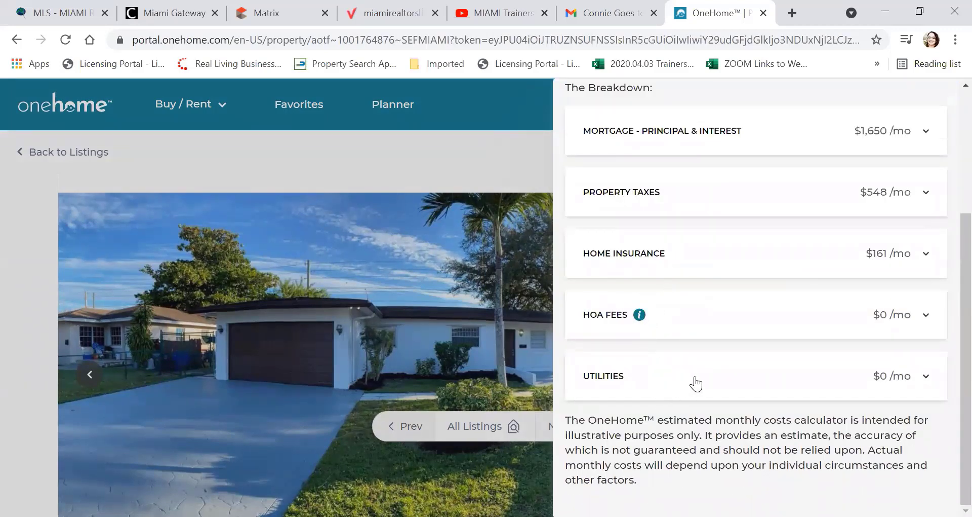
pyautogui.scroll(3, 790, 345)
pyautogui.scroll(-3, 794, 341)
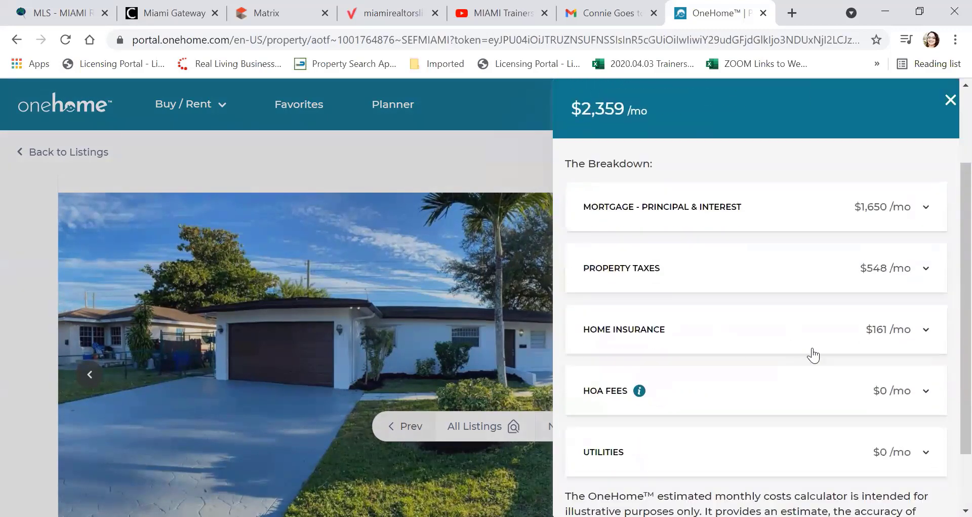
pyautogui.click(816, 316)
pyautogui.scroll(-3, 815, 319)
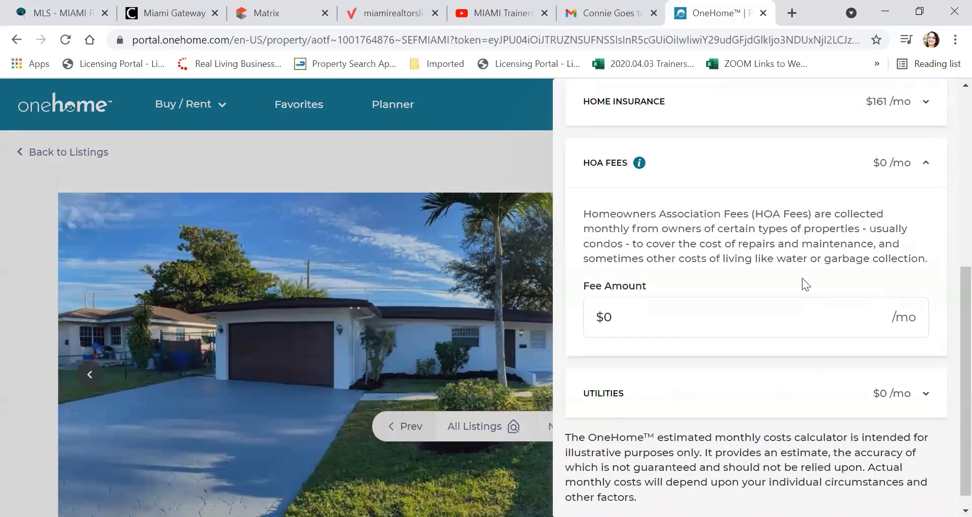
pyautogui.scroll(2, 805, 284)
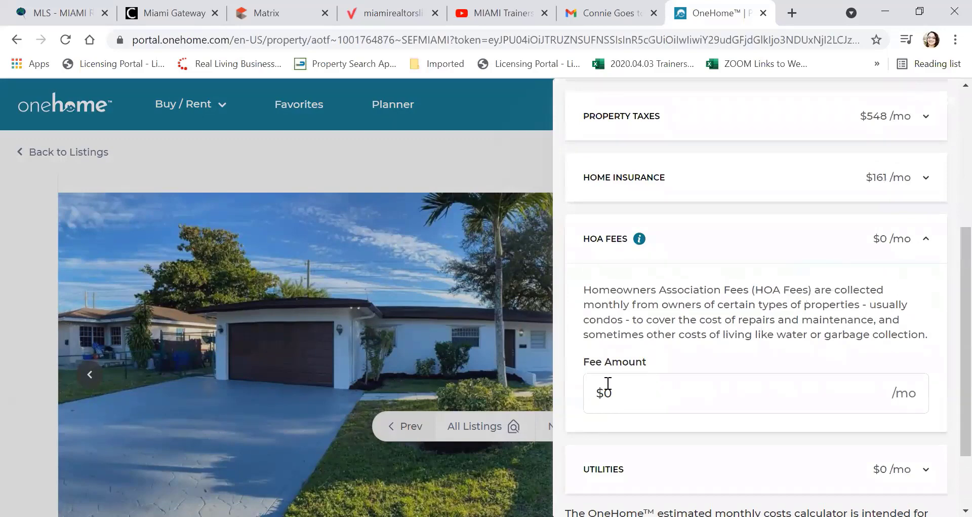
pyautogui.scroll(-2, 682, 354)
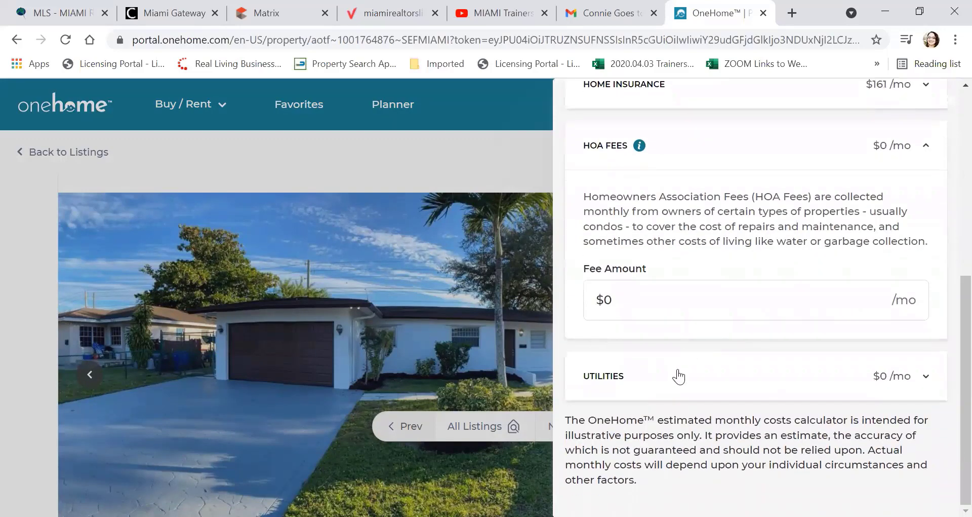
pyautogui.click(686, 376)
pyautogui.scroll(6, 686, 375)
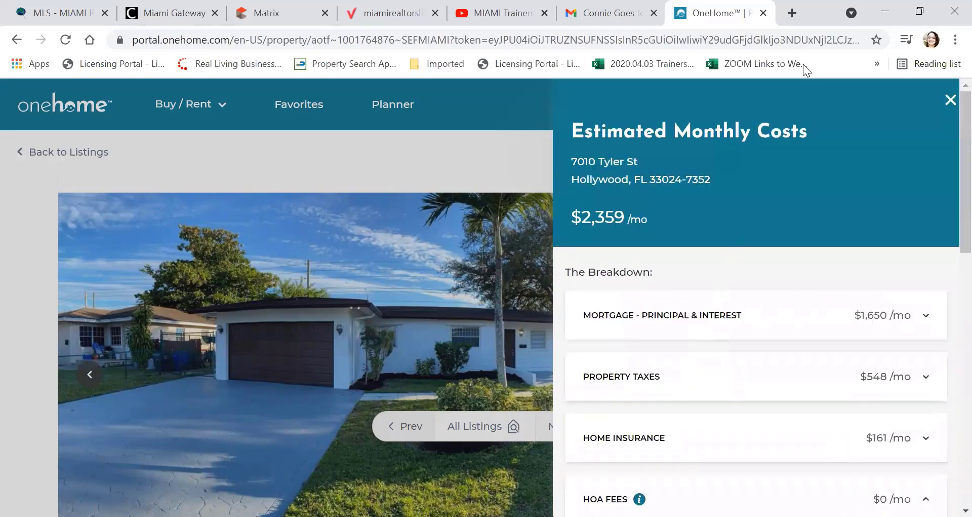
pyautogui.click(951, 102)
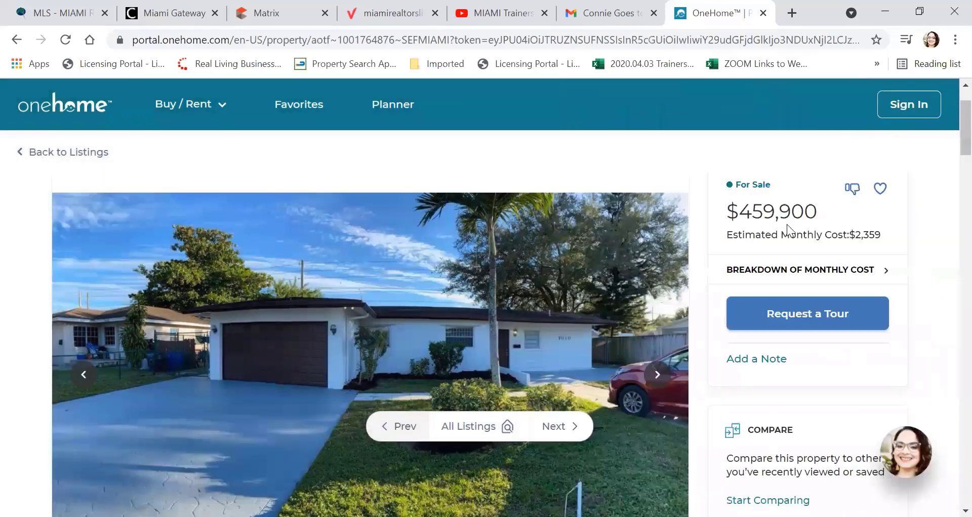
pyautogui.scroll(-2, 788, 224)
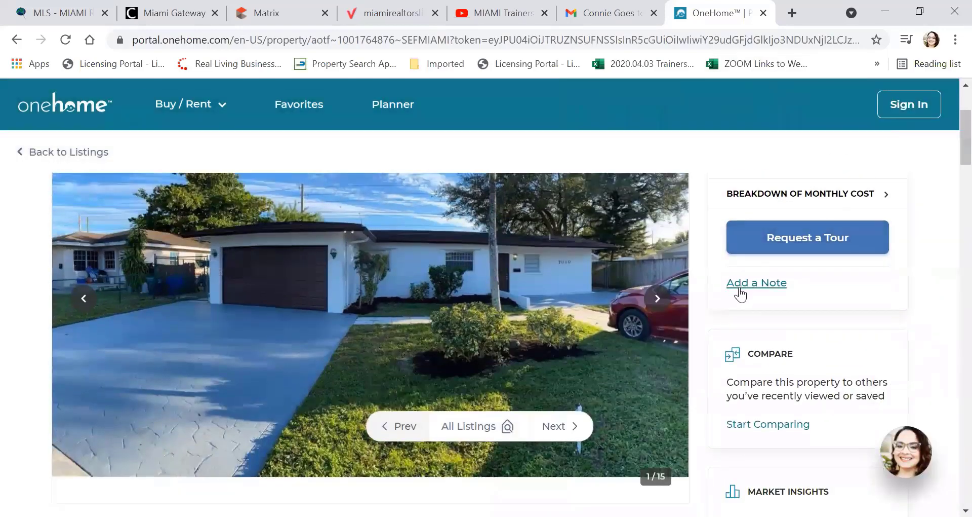
pyautogui.scroll(-2, 742, 296)
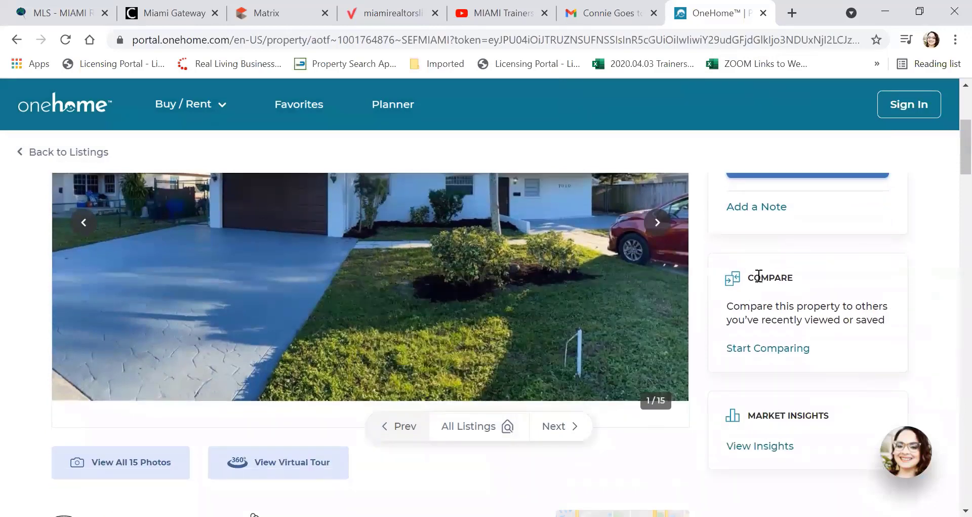
pyautogui.scroll(-4, 769, 273)
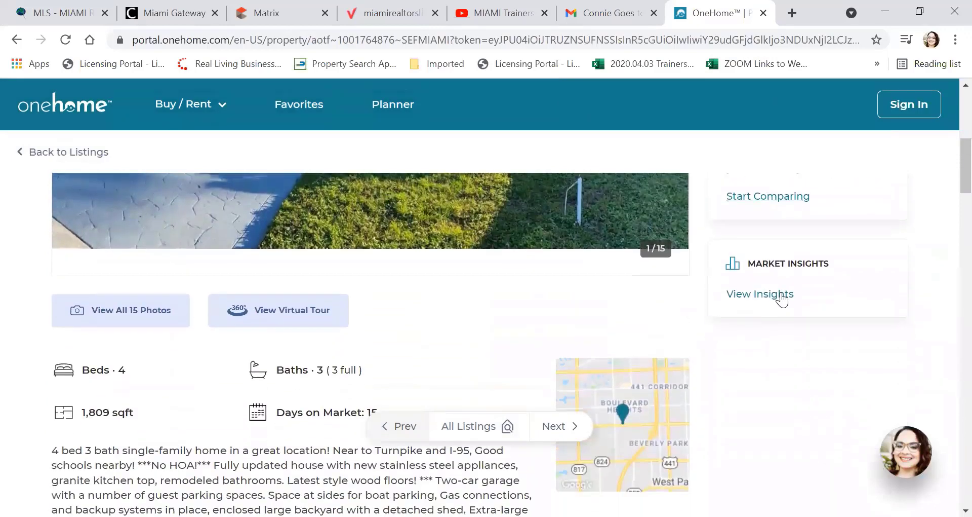
# Step: Open the neighborhood insights and scroll to Demographics Breakdown (median age 41, income $57,286)
pyautogui.click(786, 299)
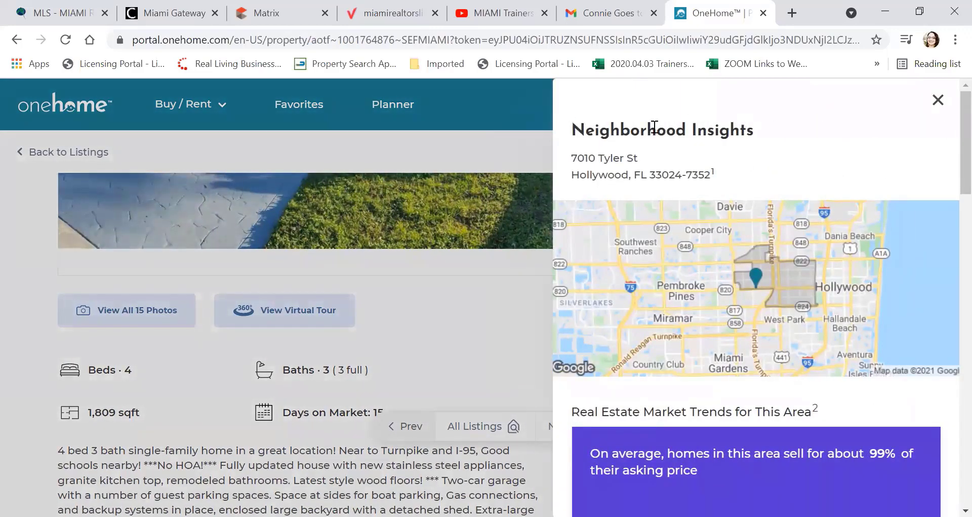
pyautogui.scroll(-2, 760, 144)
pyautogui.scroll(-6, 760, 144)
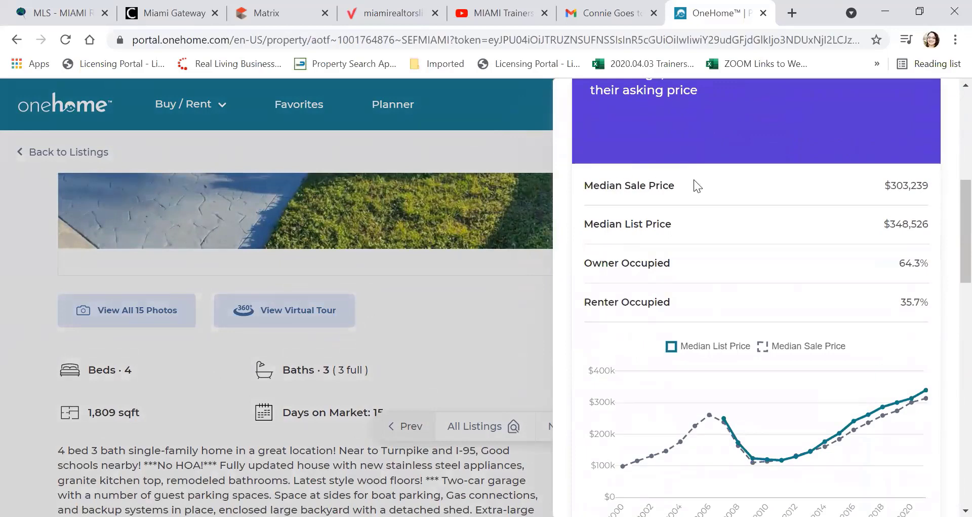
pyautogui.scroll(-3, 734, 174)
pyautogui.scroll(3, 734, 174)
pyautogui.scroll(-3, 688, 209)
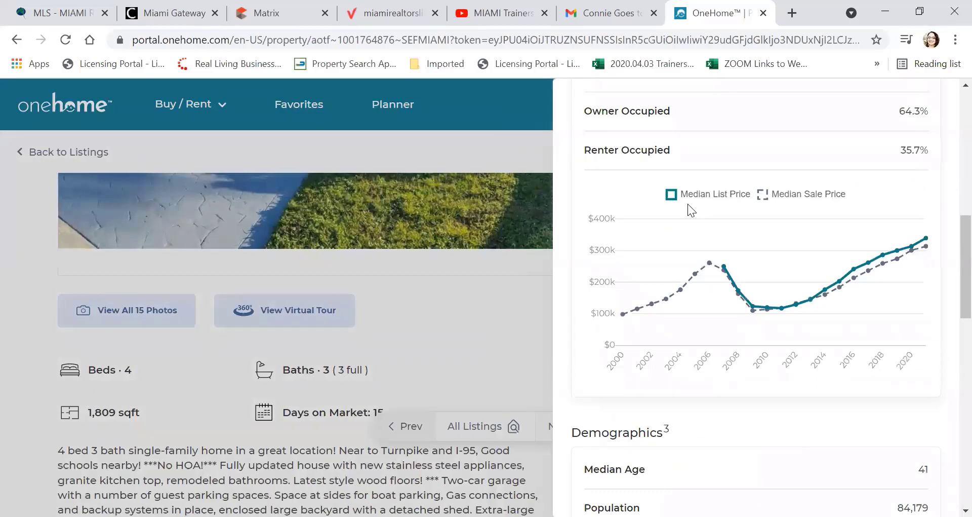
pyautogui.scroll(-5, 689, 206)
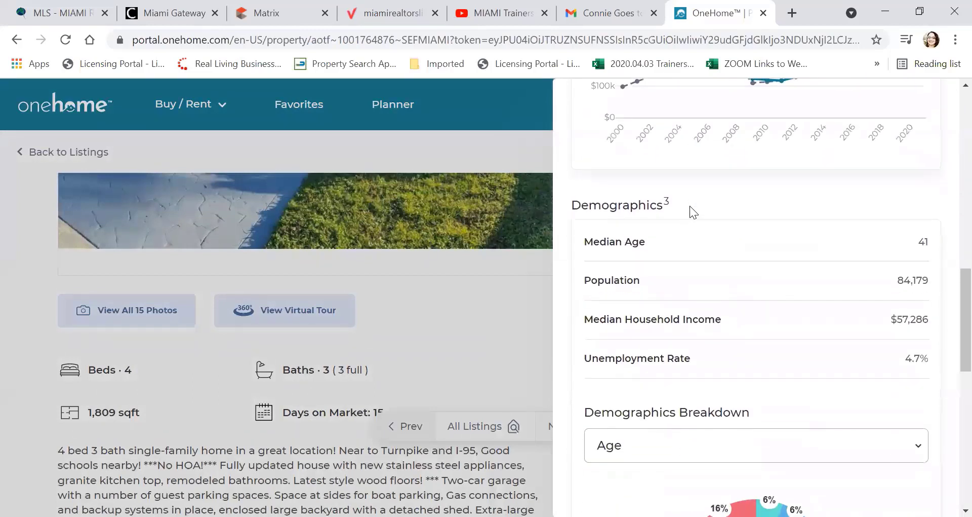
pyautogui.scroll(-2, 654, 172)
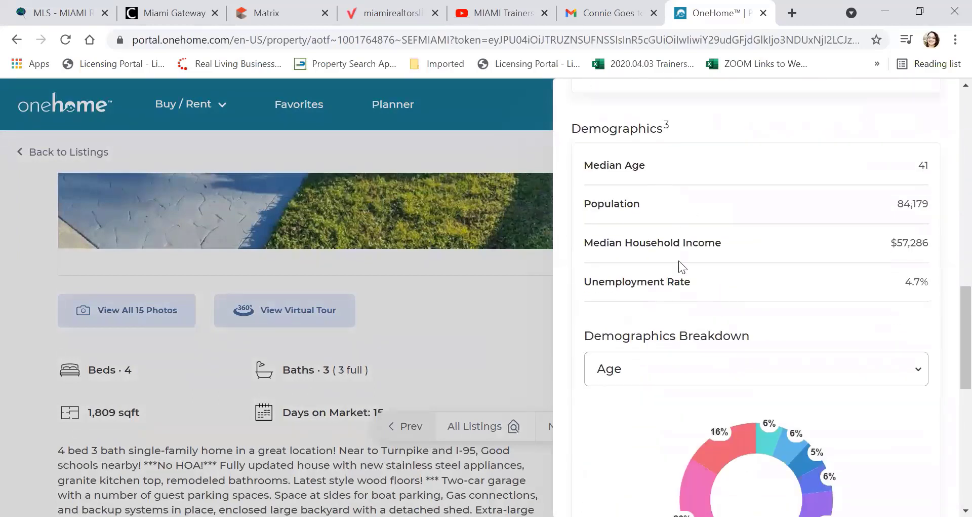
pyautogui.scroll(-3, 679, 260)
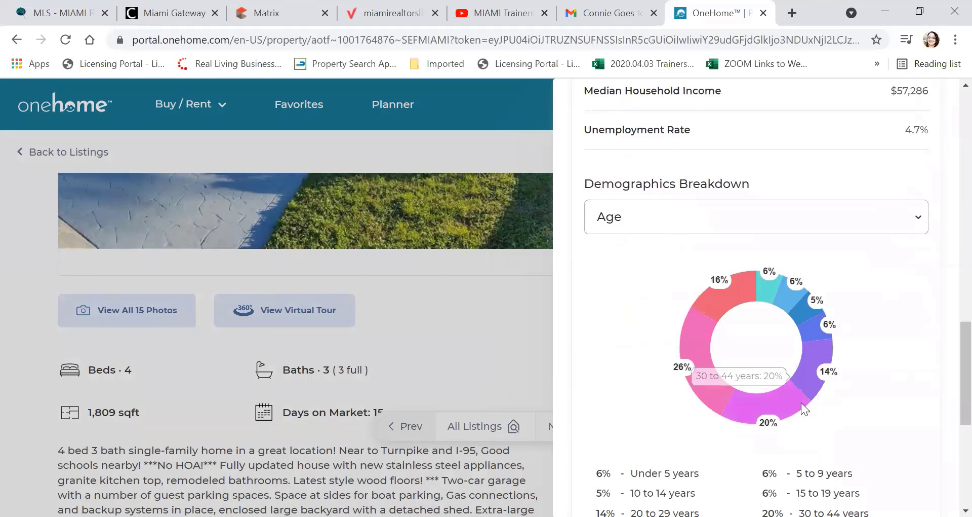
# Step: Check the other demographic breakdown choices besides Age, then close the neighborhood panel
pyautogui.click(642, 223)
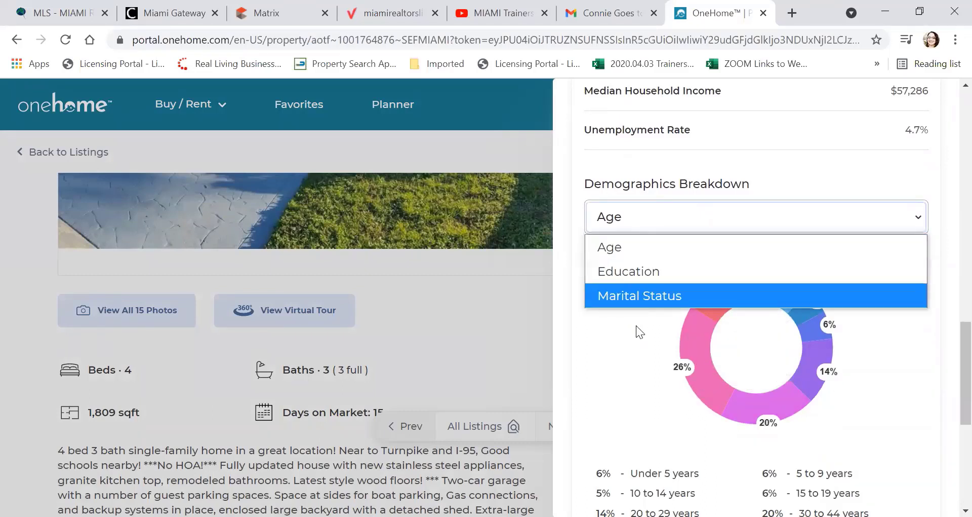
pyautogui.scroll(-7, 636, 326)
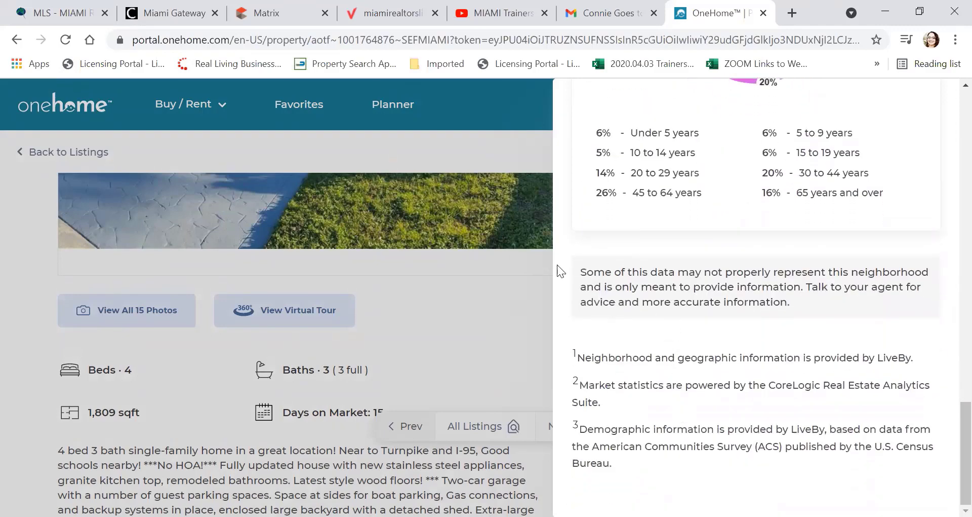
pyautogui.click(487, 300)
pyautogui.scroll(-3, 491, 294)
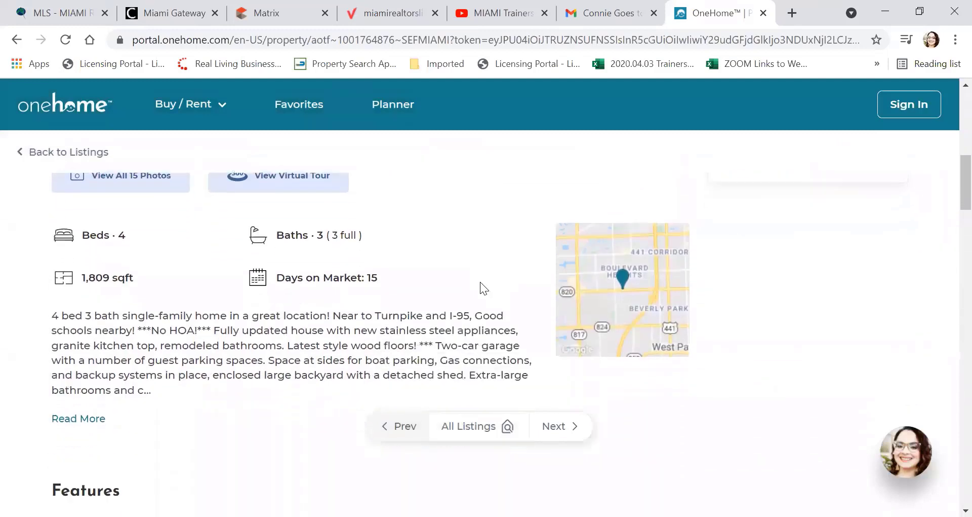
pyautogui.scroll(2, 339, 295)
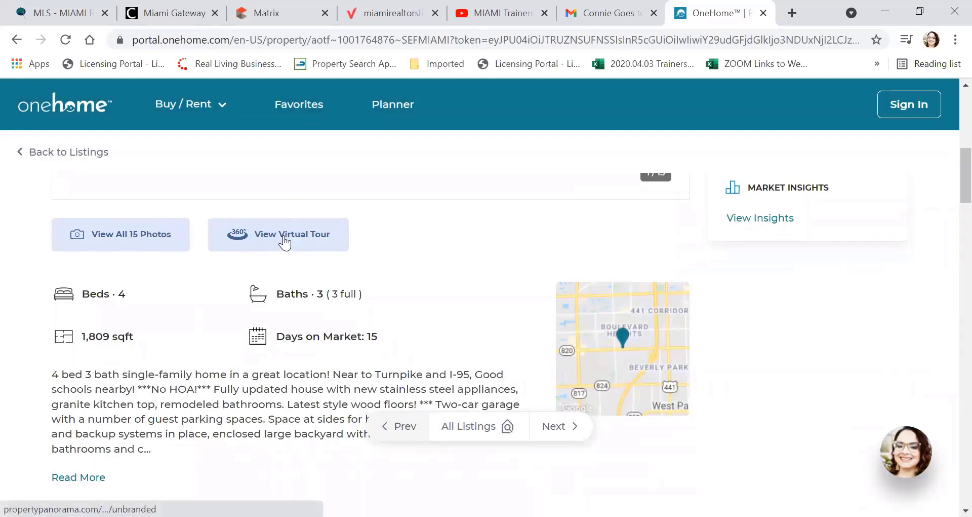
pyautogui.scroll(-2, 258, 303)
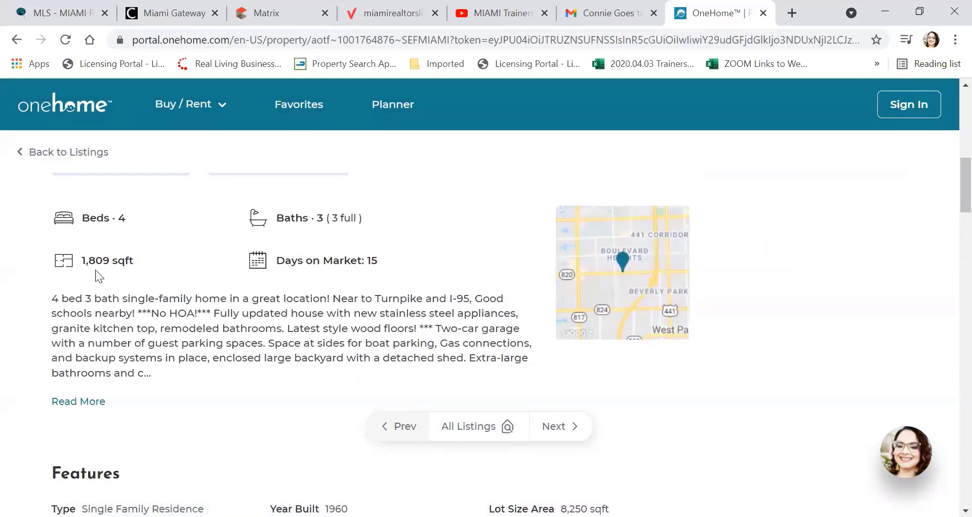
pyautogui.scroll(-2, 377, 276)
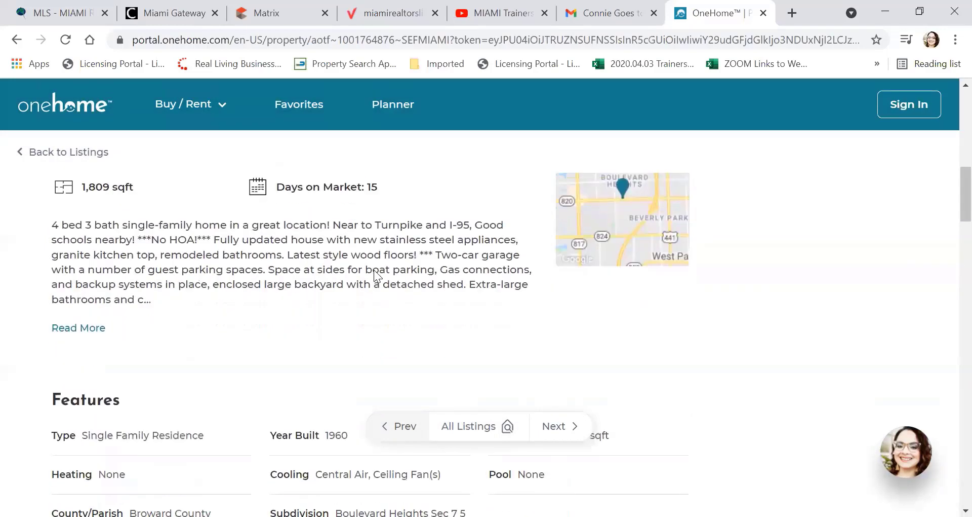
pyautogui.scroll(-2, 204, 269)
pyautogui.scroll(-7, 203, 272)
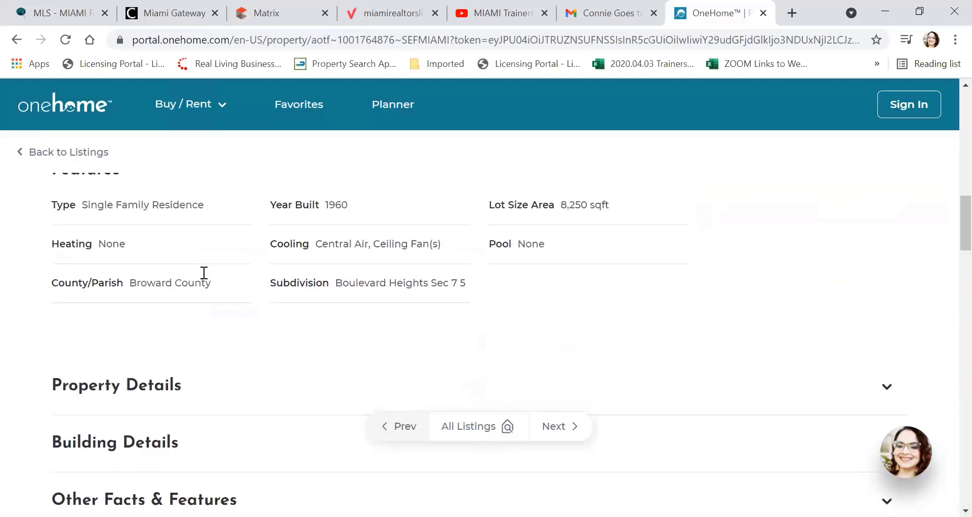
pyautogui.scroll(2, 204, 276)
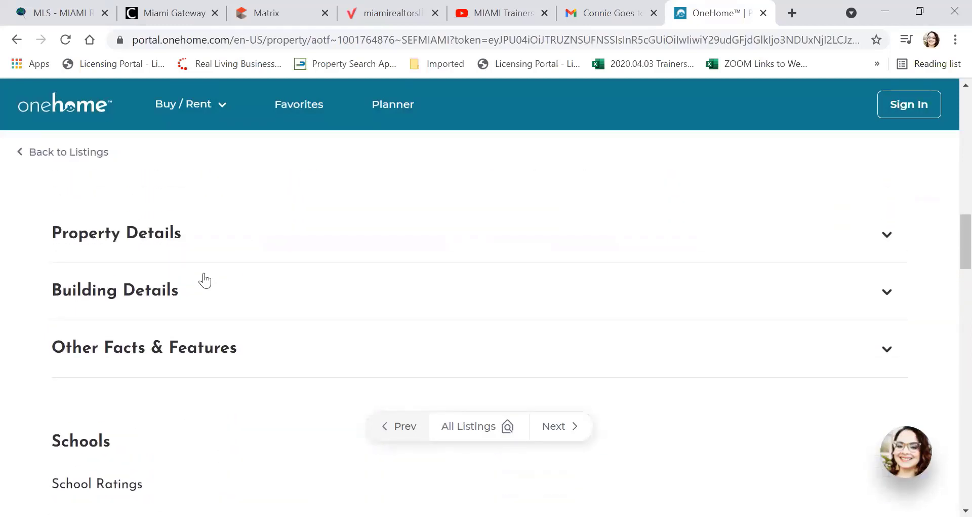
# Step: Toggle Property Details and Building Details, leaving Other Facts & Features expanded
pyautogui.click(216, 247)
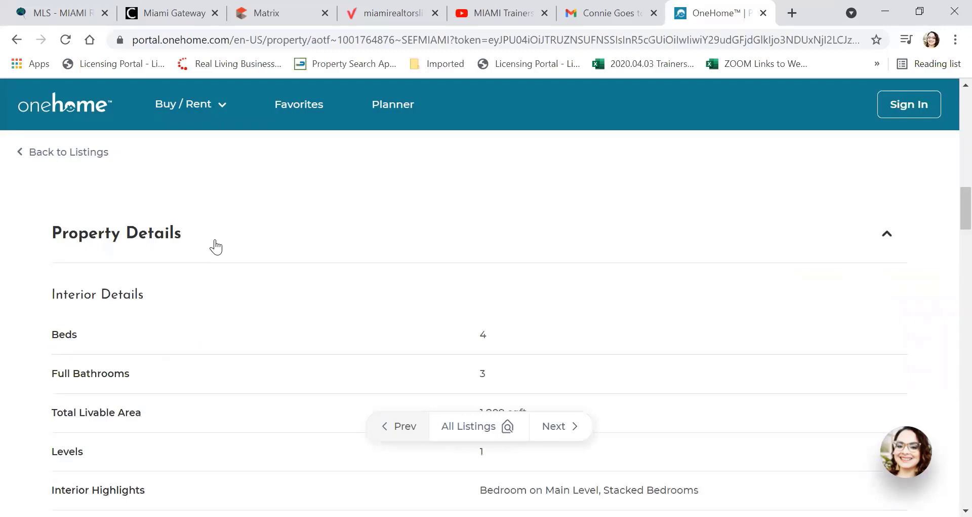
pyautogui.click(215, 246)
pyautogui.click(226, 302)
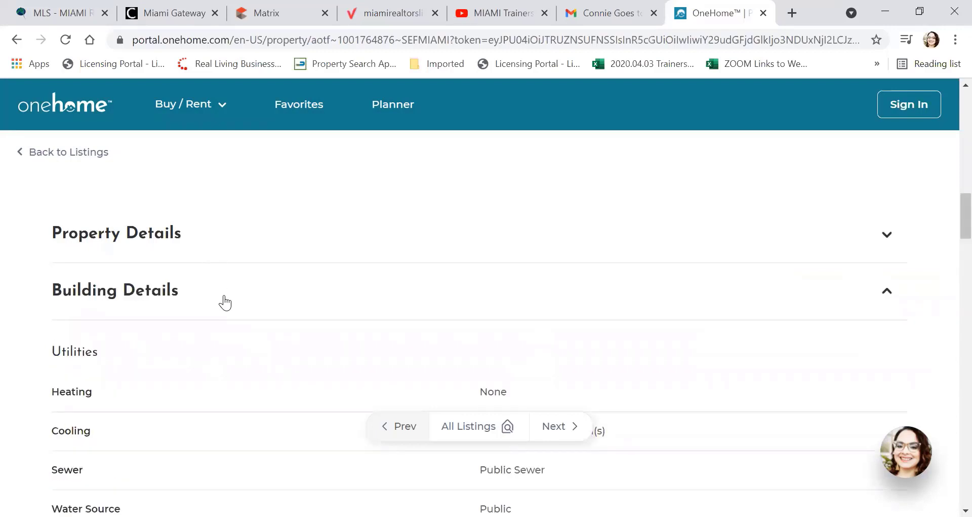
pyautogui.click(223, 302)
pyautogui.click(235, 350)
pyautogui.click(237, 349)
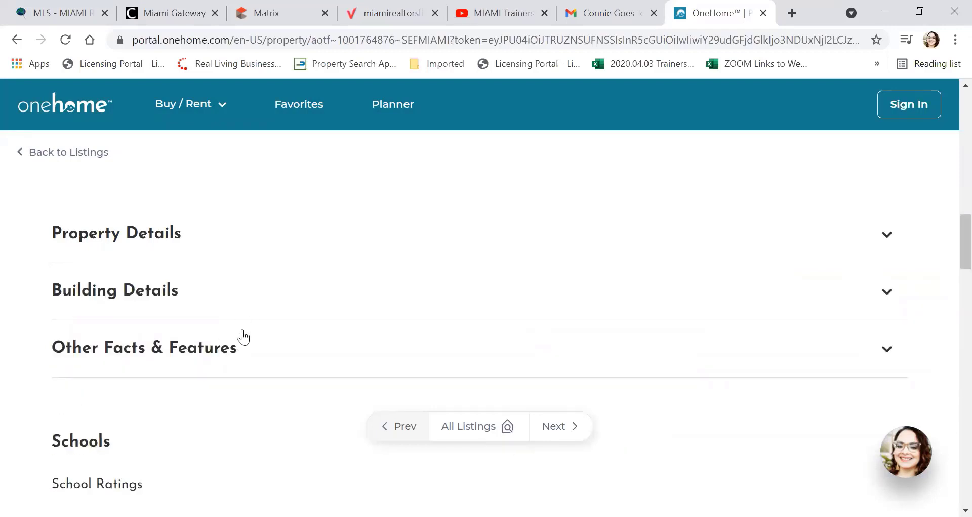
pyautogui.click(233, 352)
# Step: Scroll through Legal & Financial, Schools and Upcoming Open Houses down to the feedback section
pyautogui.scroll(-5, 261, 339)
pyautogui.scroll(-4, 262, 321)
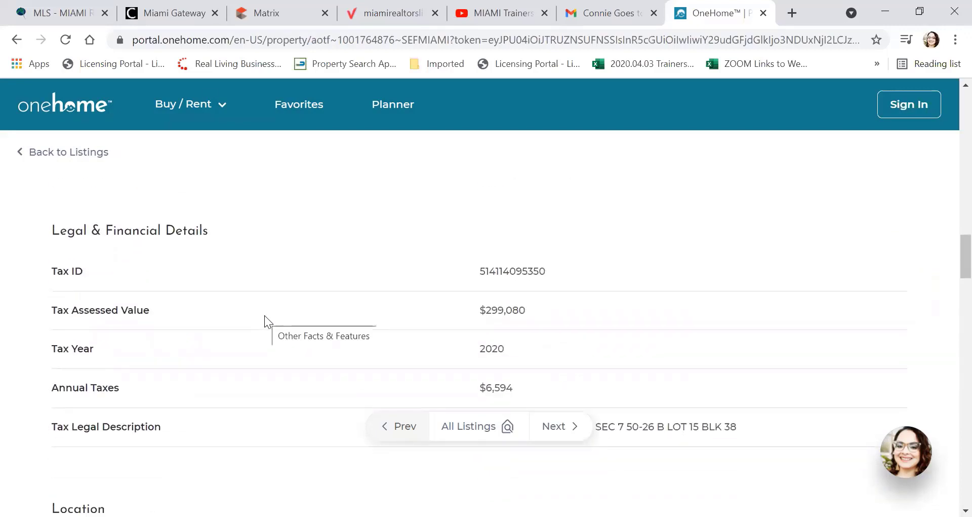
pyautogui.scroll(-6, 154, 300)
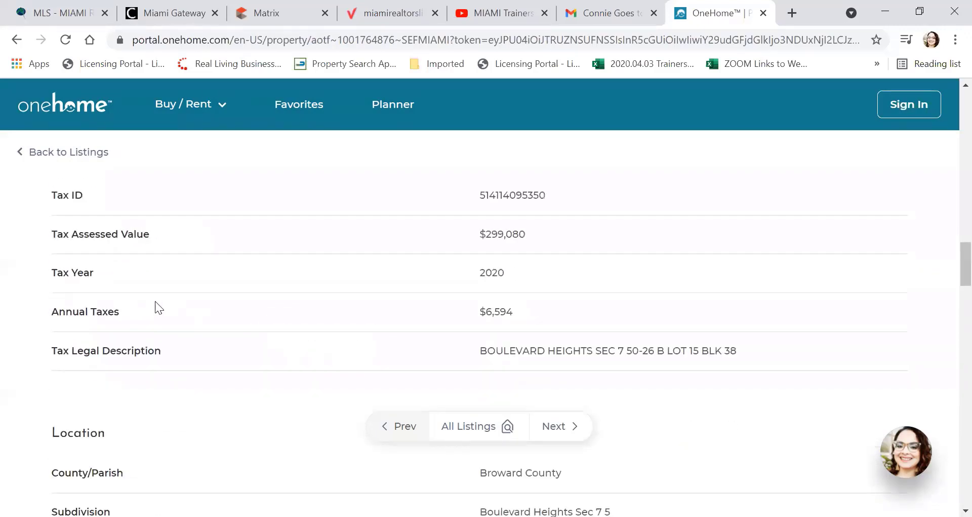
pyautogui.scroll(-7, 158, 303)
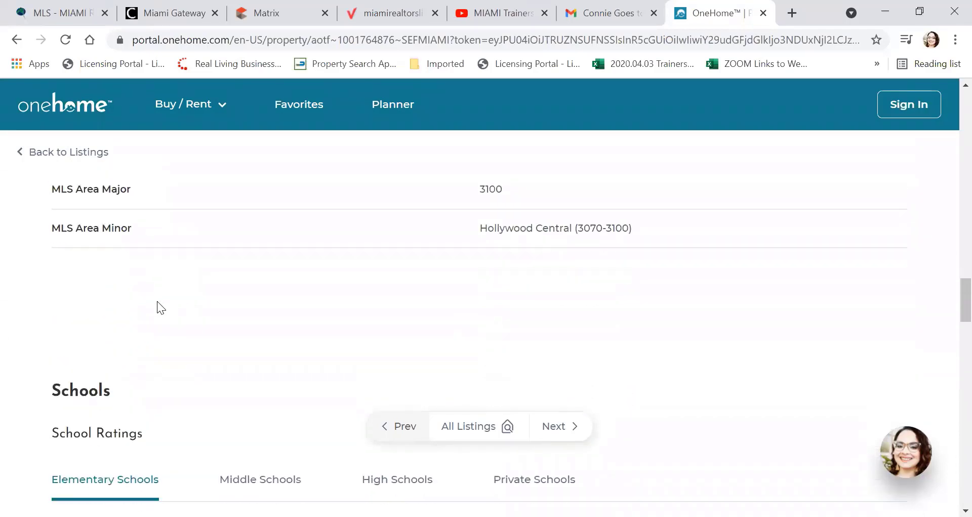
pyautogui.scroll(-6, 158, 308)
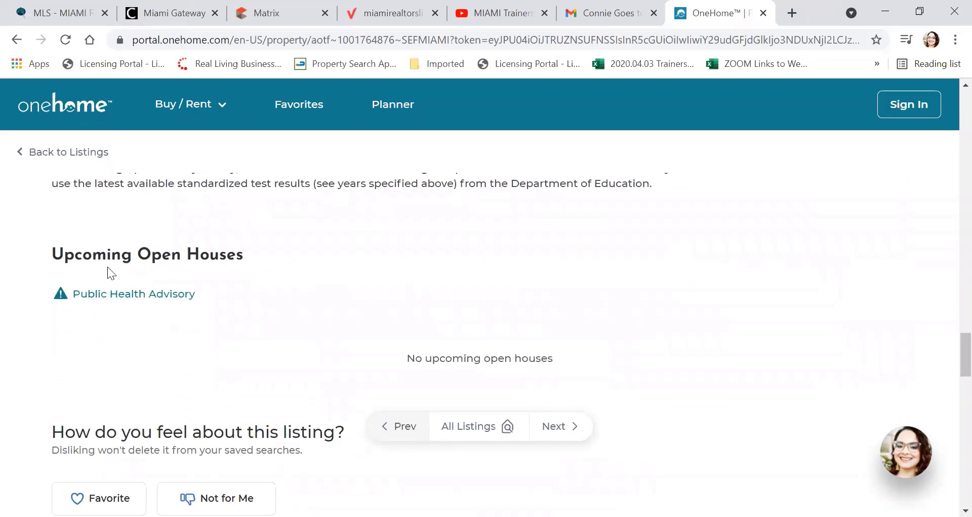
pyautogui.scroll(-1, 244, 275)
pyautogui.scroll(-3, 244, 276)
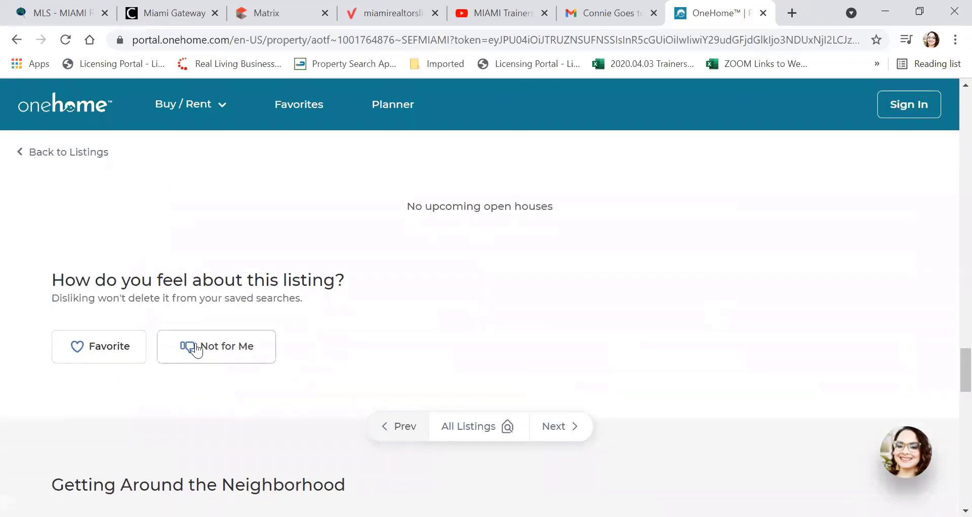
pyautogui.scroll(1, 163, 281)
pyautogui.scroll(10, 160, 275)
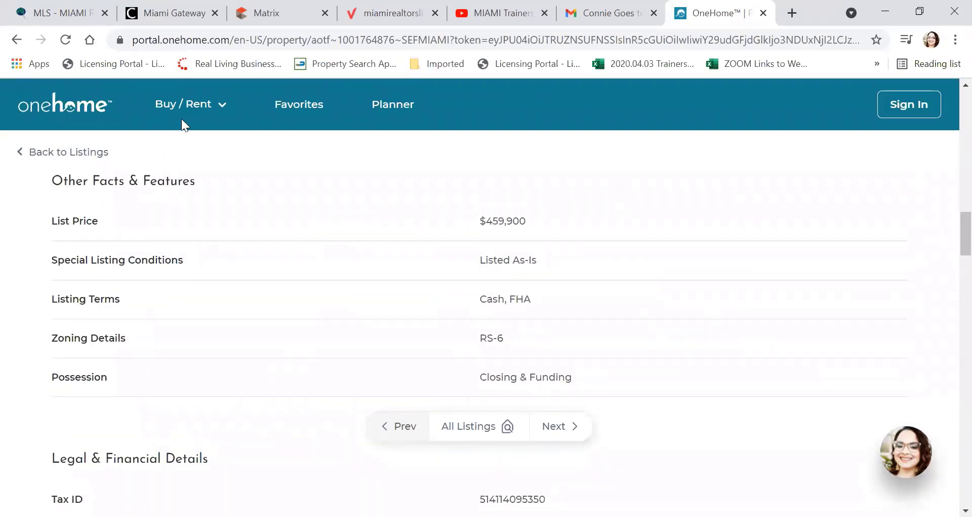
# Step: Try Favorites from the Buy/Rent menu, decline sign-in with Never Mind, and open the Planner
pyautogui.click(211, 113)
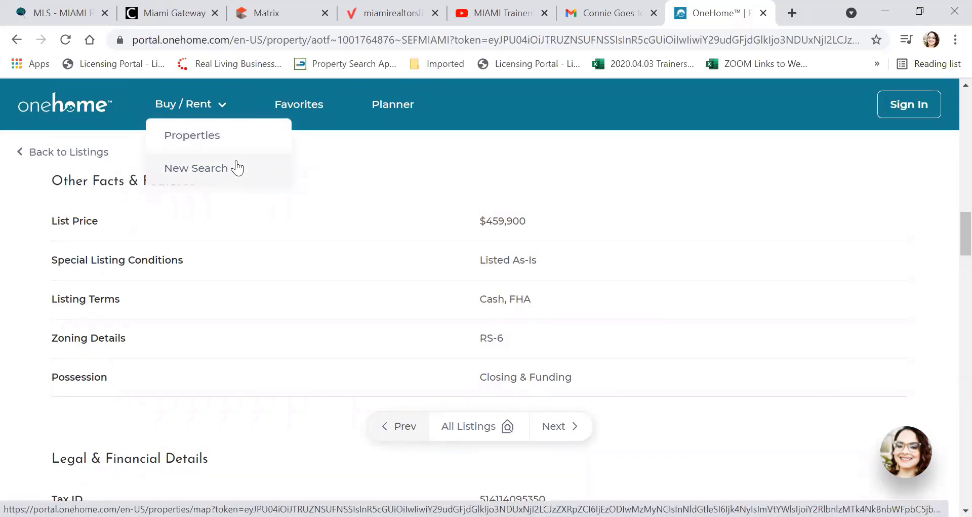
pyautogui.click(308, 110)
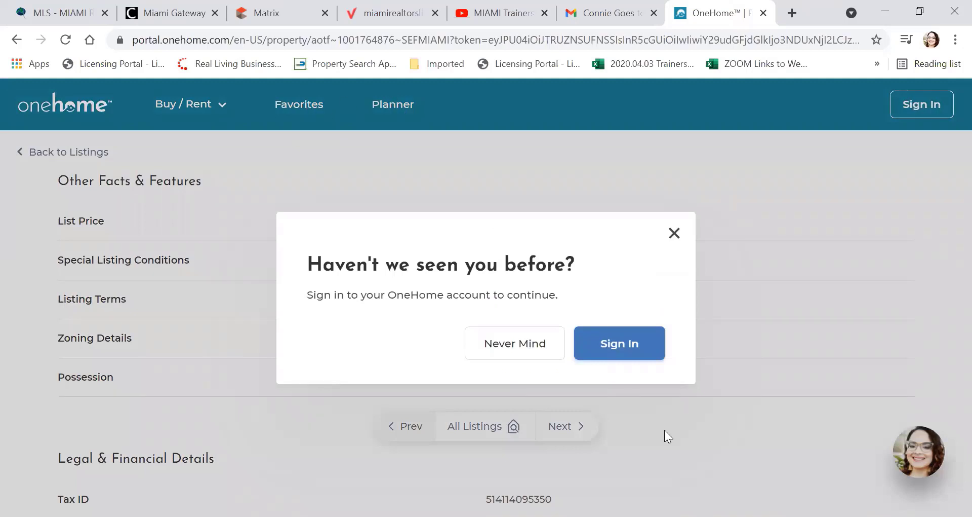
pyautogui.click(495, 341)
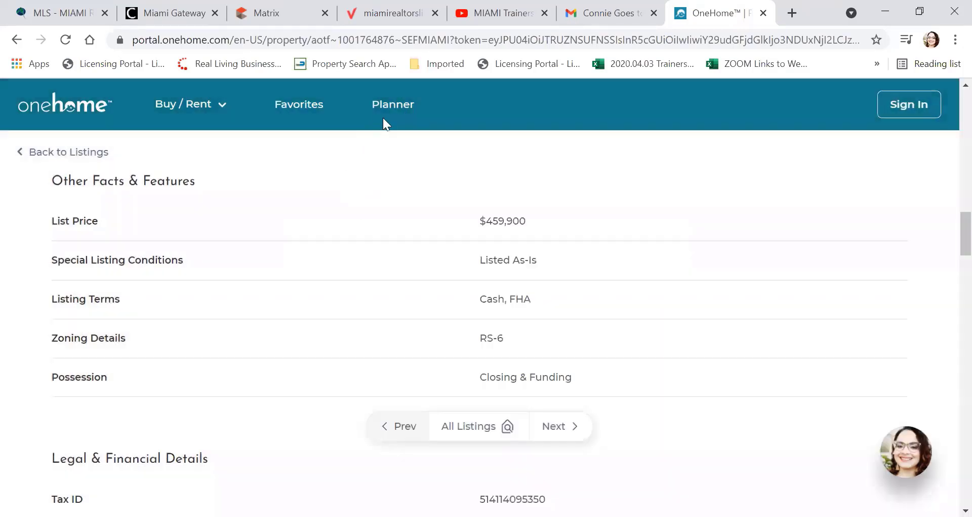
pyautogui.click(393, 104)
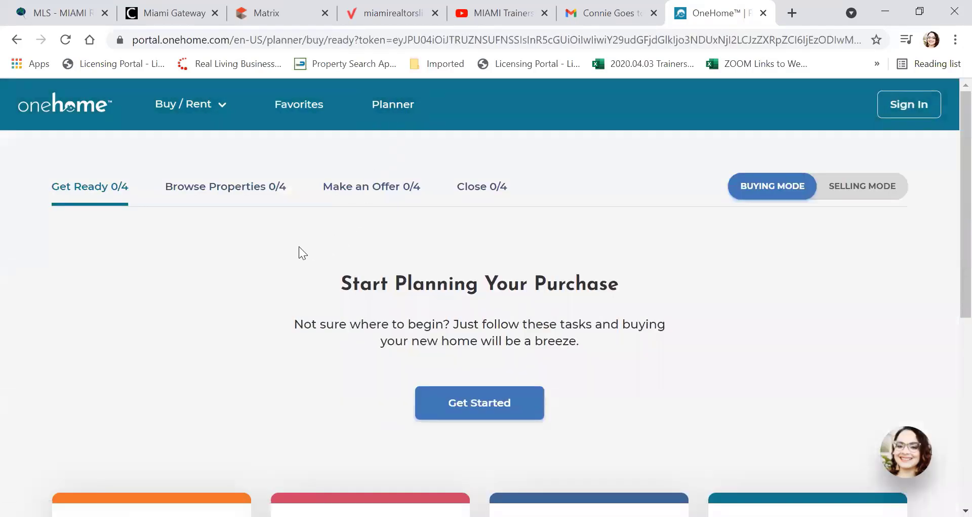
# Step: Review the Get to Know the Process and Know What You Can Afford planner tasks
pyautogui.scroll(-5, 292, 243)
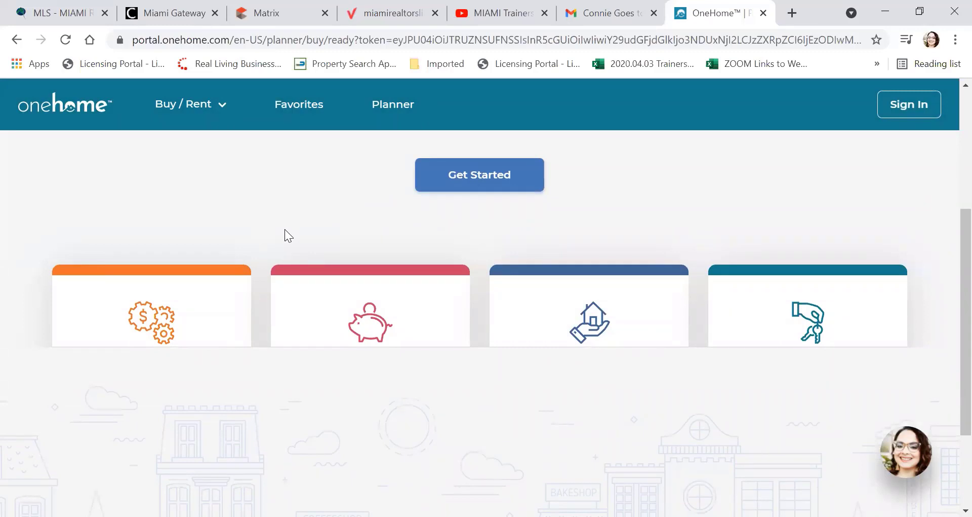
pyautogui.scroll(3, 285, 230)
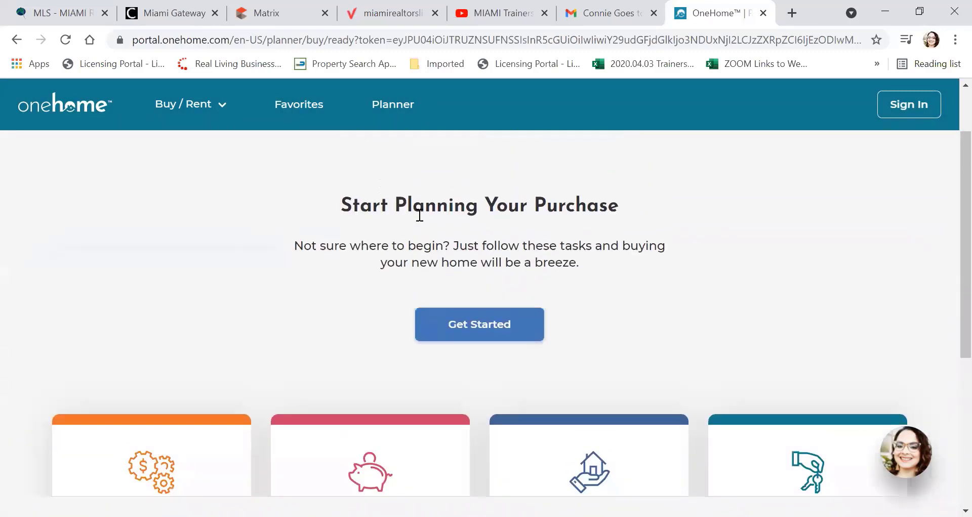
pyautogui.click(500, 318)
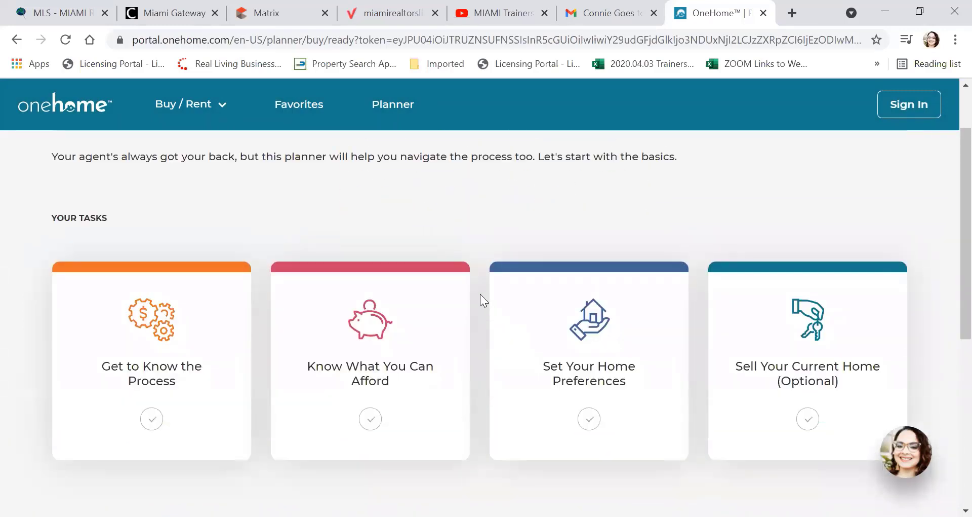
pyautogui.scroll(-2, 481, 294)
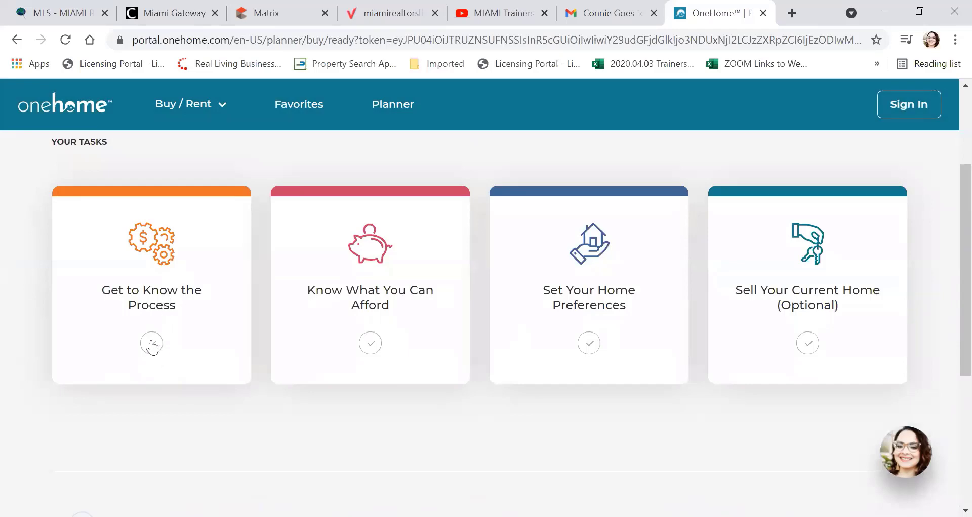
pyautogui.click(152, 344)
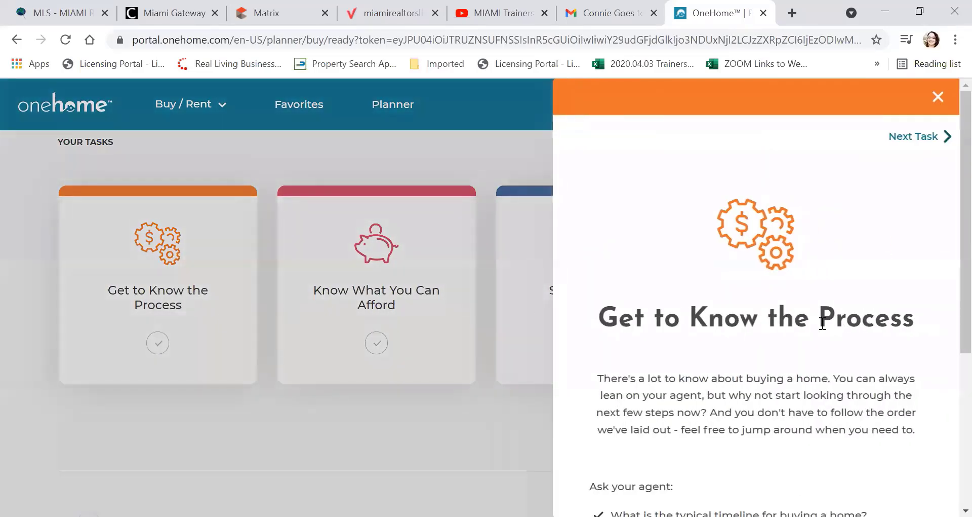
pyautogui.scroll(-5, 818, 248)
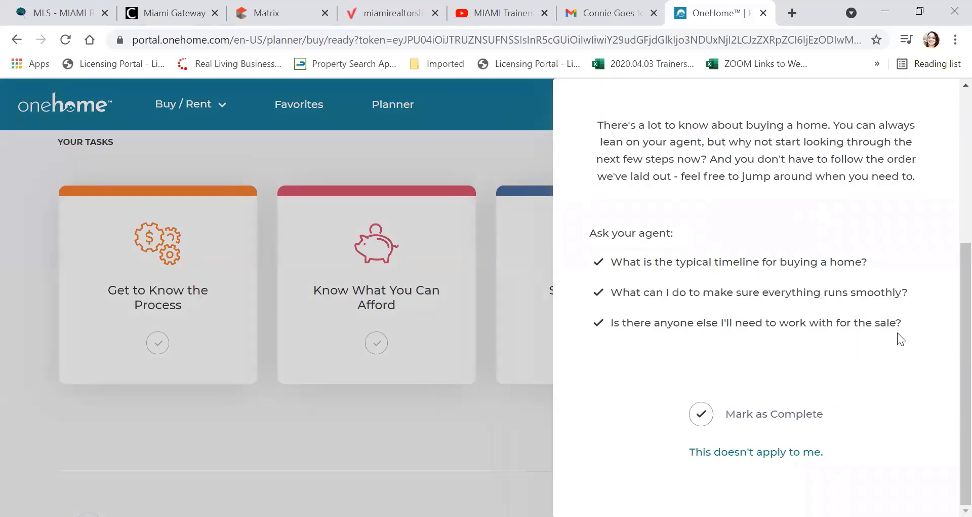
pyautogui.scroll(5, 891, 314)
pyautogui.click(909, 116)
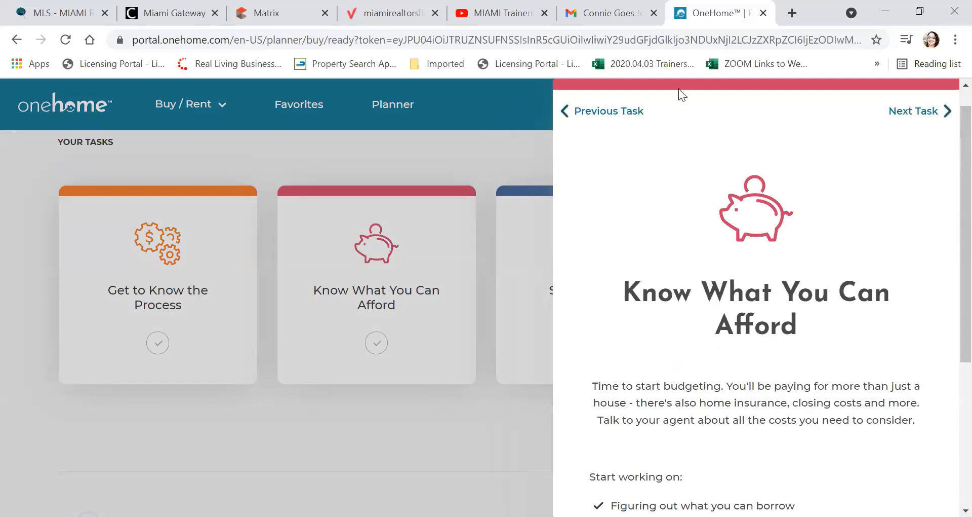
# Step: Close the task details and go to the OneHome sign-in page
pyautogui.click(510, 143)
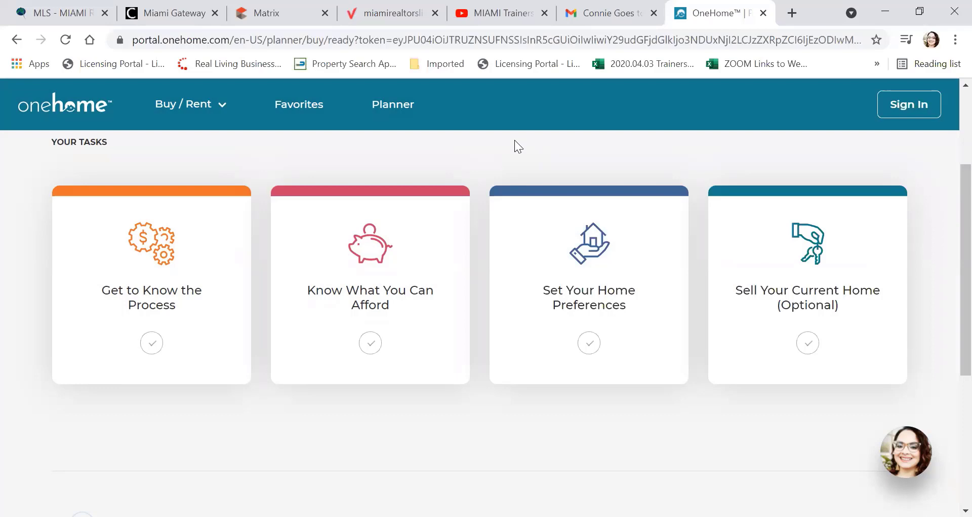
pyautogui.scroll(3, 516, 139)
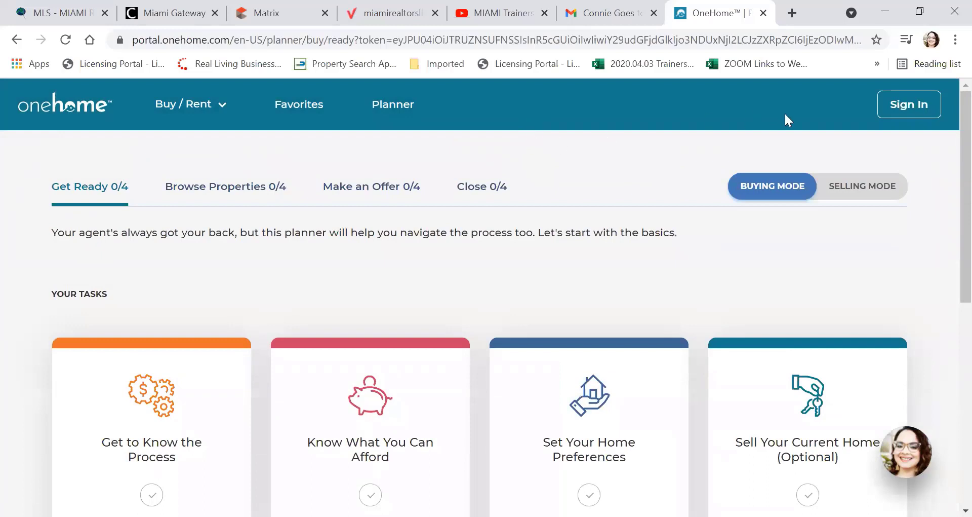
pyautogui.click(908, 104)
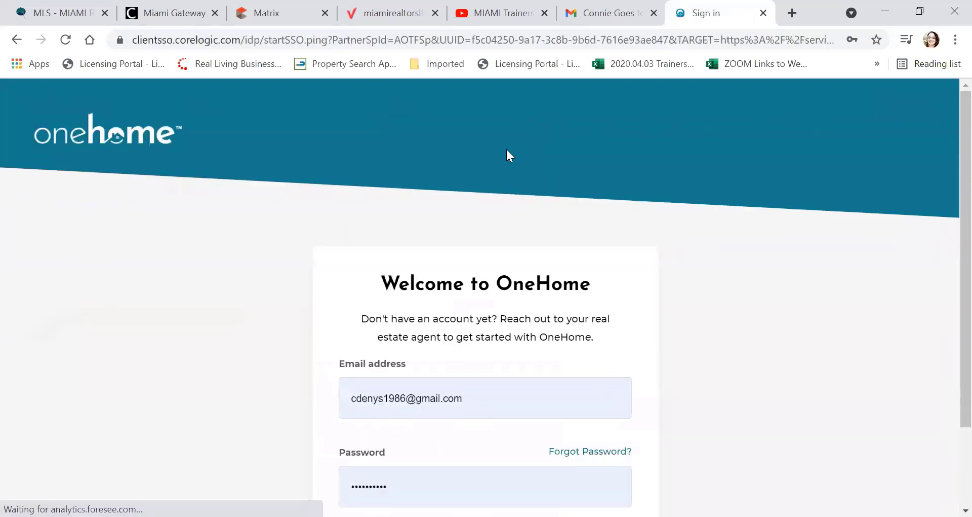
# Step: Sign in to the client's OneHome portal with the autofilled credentials
pyautogui.scroll(-2, 441, 304)
pyautogui.click(464, 449)
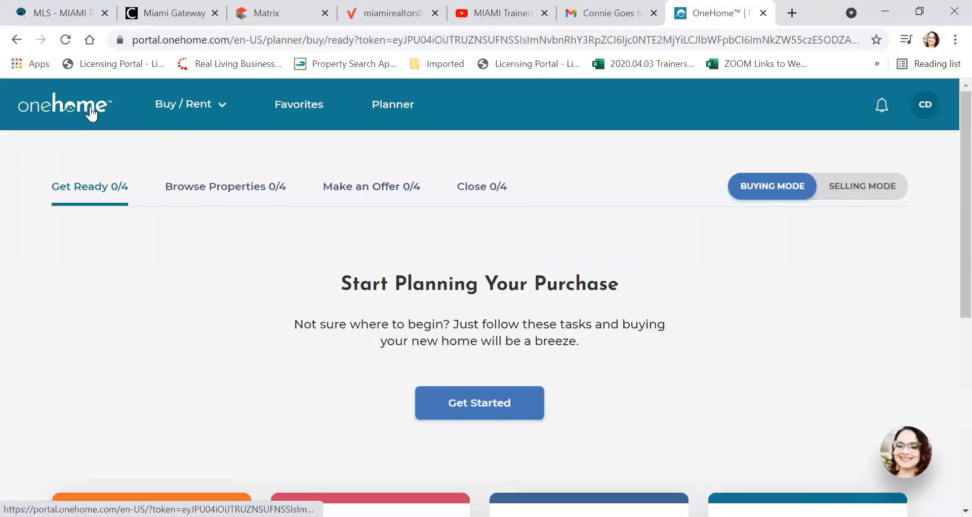
pyautogui.scroll(-5, 282, 273)
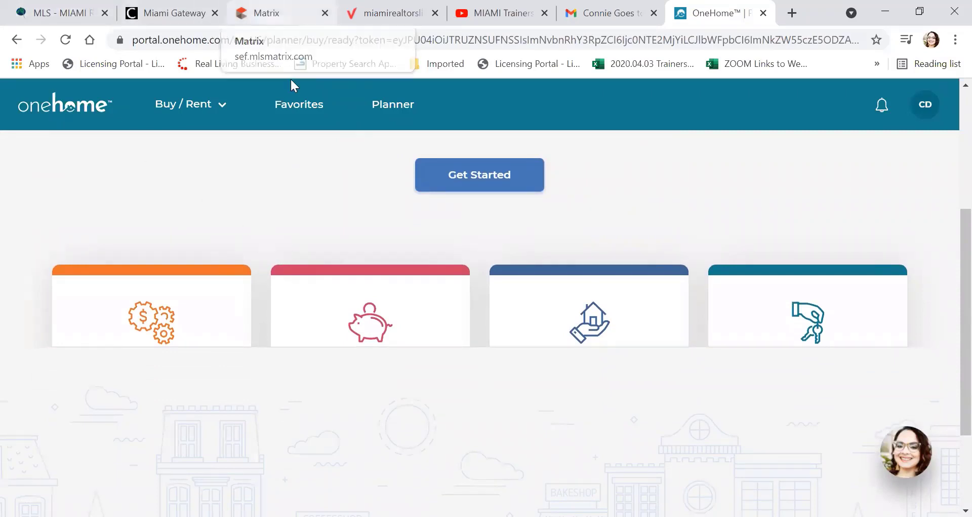
# Step: View the Browse Properties 0/4 planner tasks, then return to the Matrix dashboard
pyautogui.scroll(5, 309, 195)
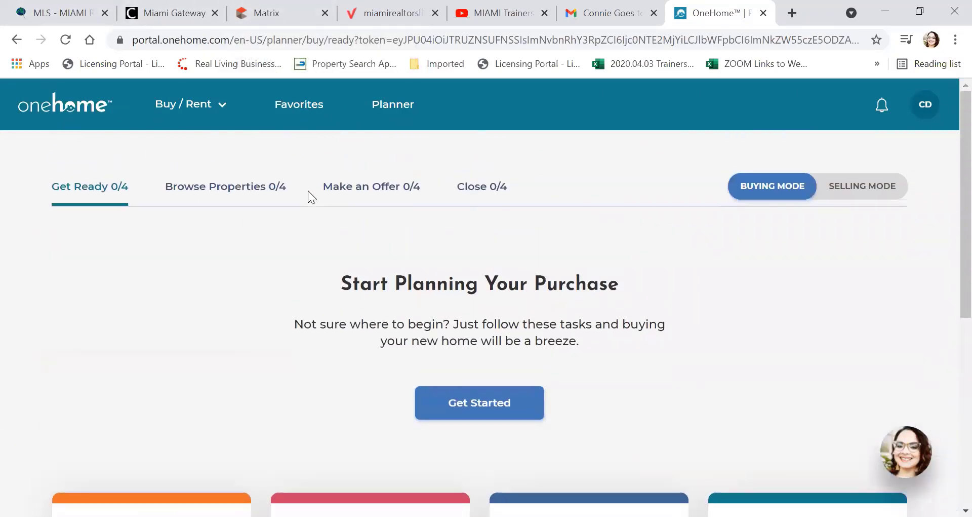
pyautogui.click(248, 196)
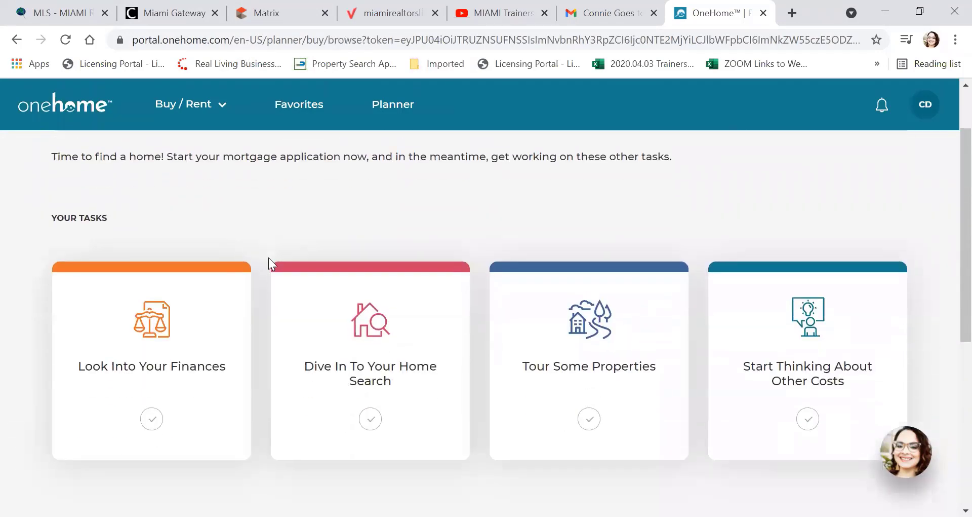
pyautogui.click(273, 14)
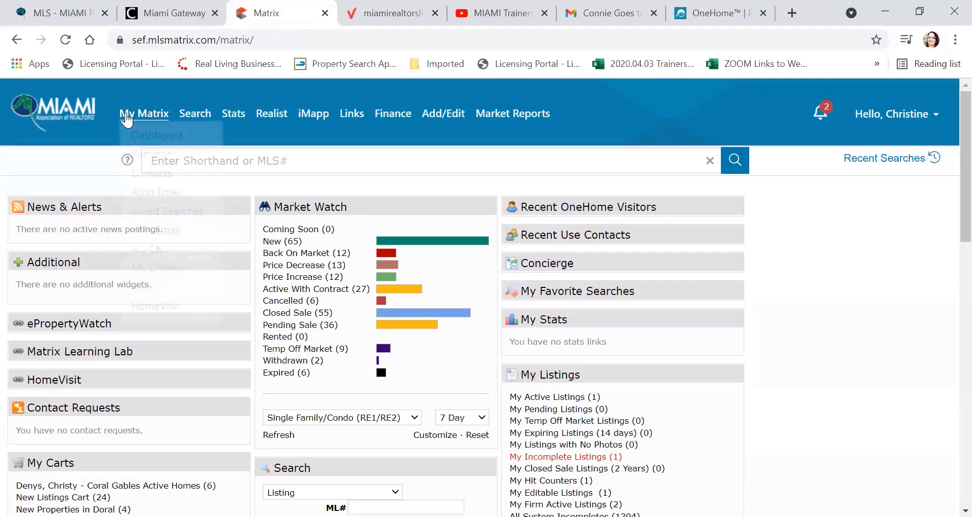
# Step: Open Matrix account Settings and start a new RE1/RE2 Single Family/Condo search
pyautogui.moveTo(166, 117)
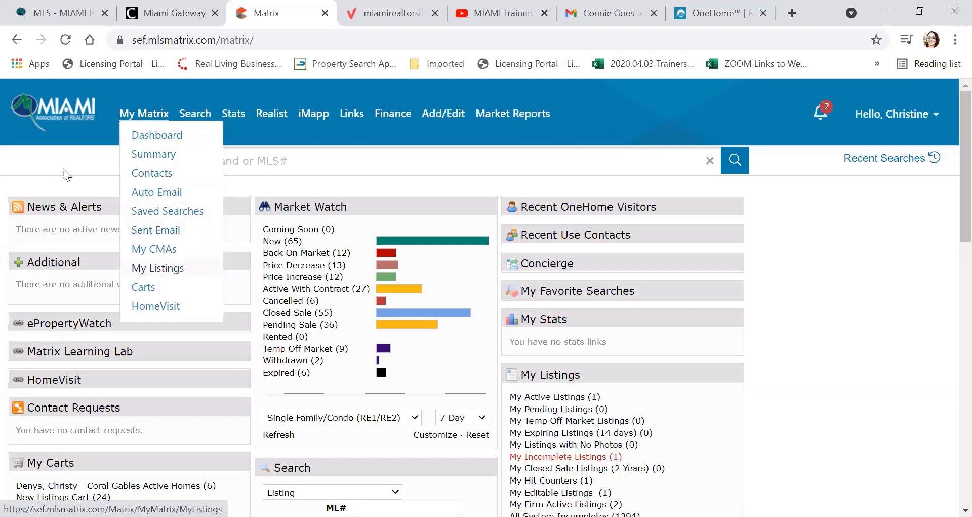
pyautogui.moveTo(200, 114)
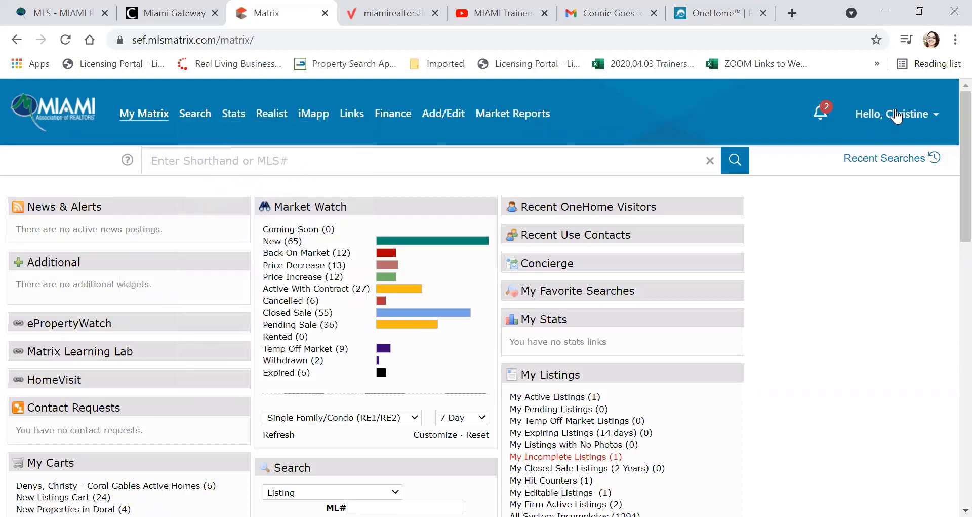
pyautogui.moveTo(936, 119)
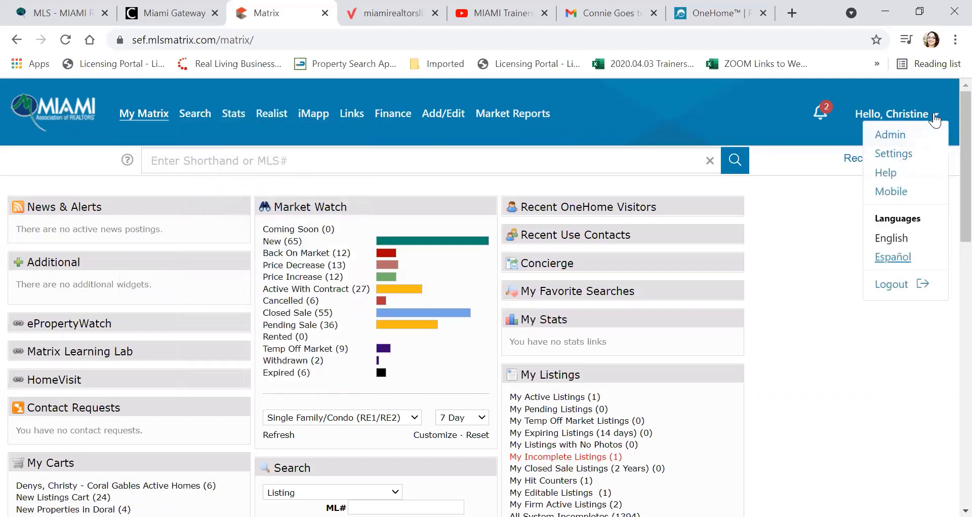
pyautogui.click(903, 160)
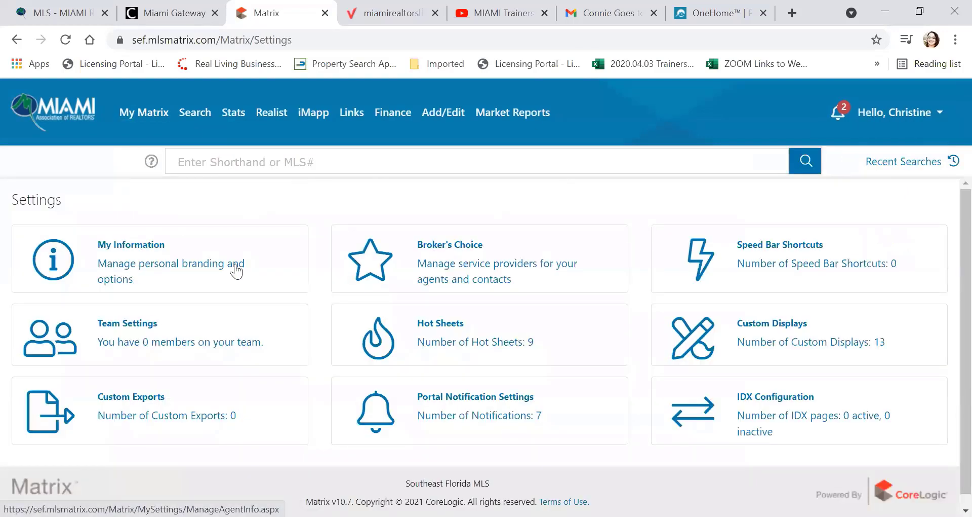
pyautogui.scroll(-1, 247, 269)
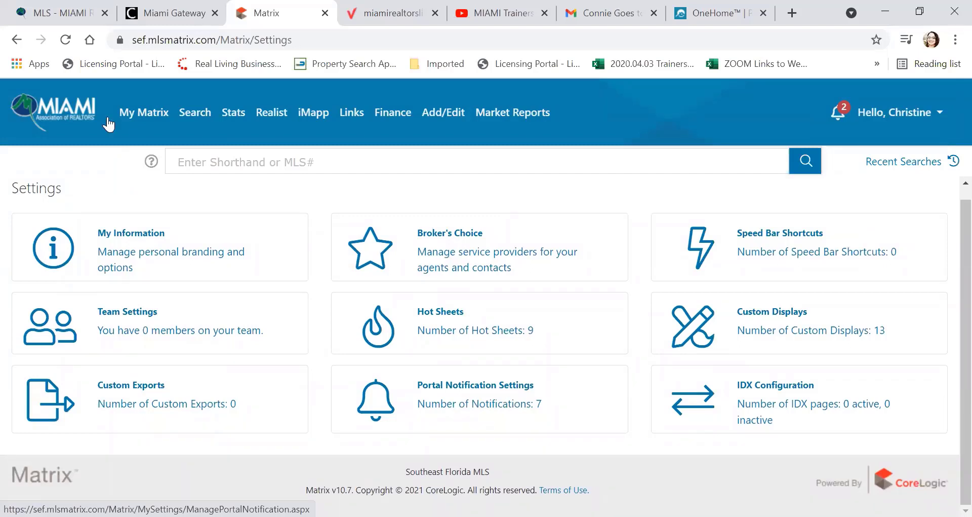
pyautogui.click(215, 128)
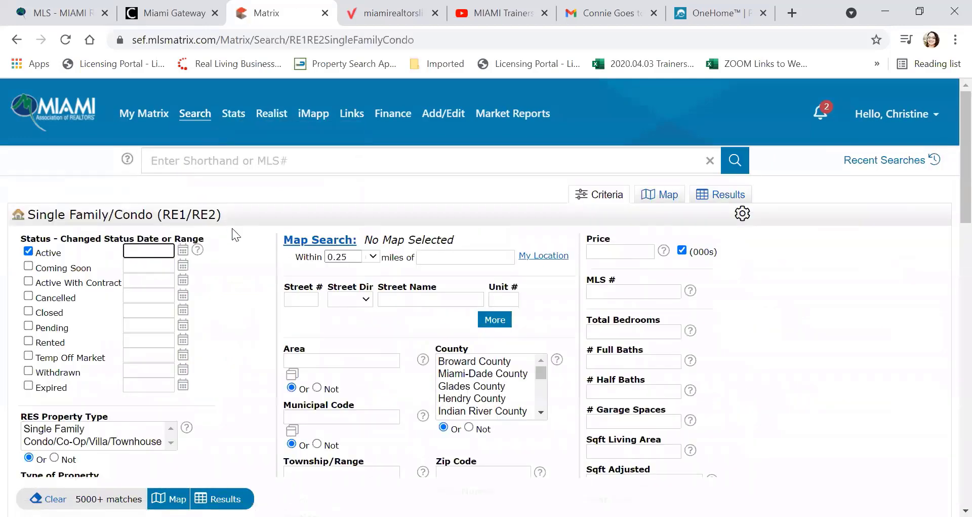
# Step: Look through the Single Family/Condo criteria form, then show the Recent Searches list
pyautogui.scroll(-2, 233, 229)
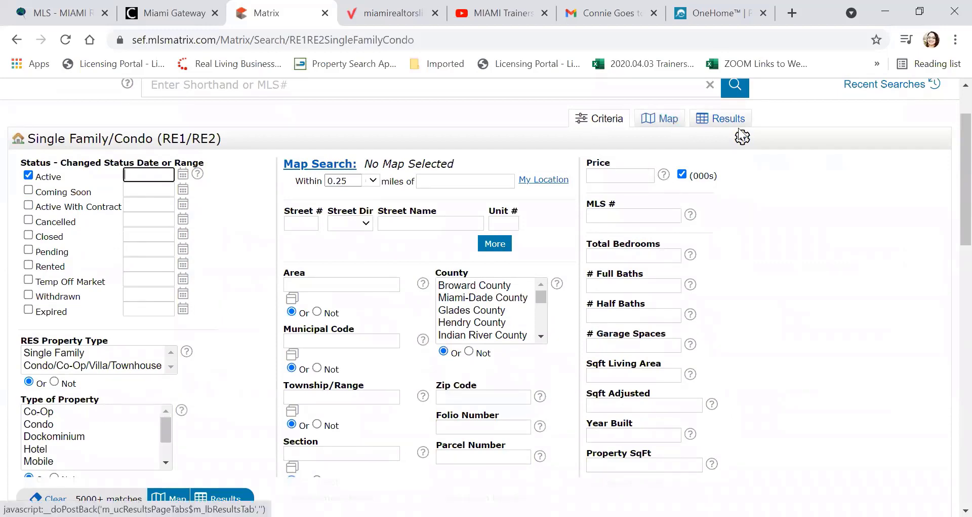
pyautogui.scroll(-10, 322, 225)
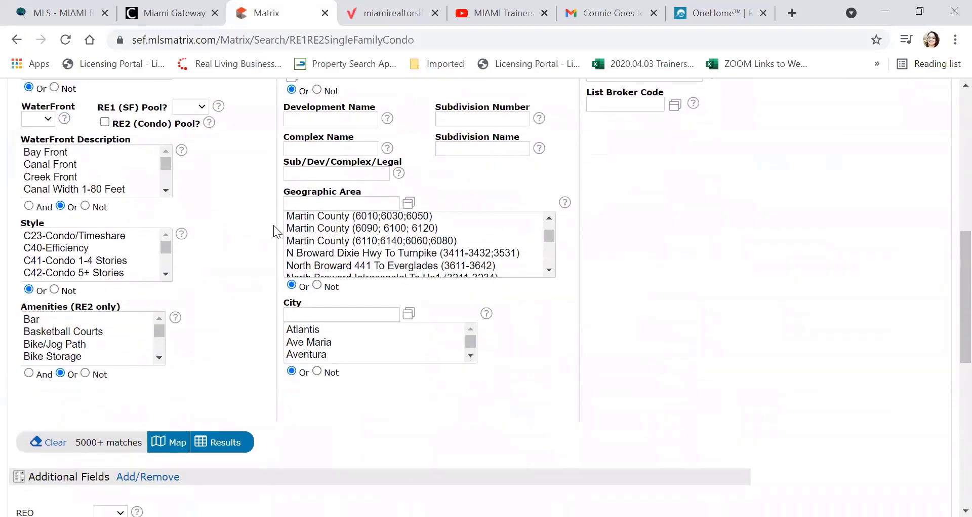
pyautogui.scroll(-3, 198, 409)
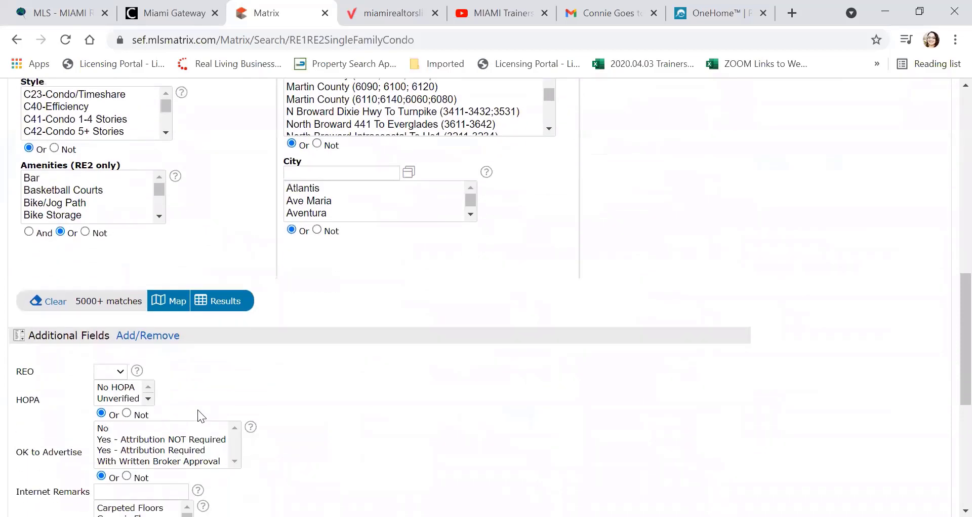
pyautogui.scroll(15, 686, 331)
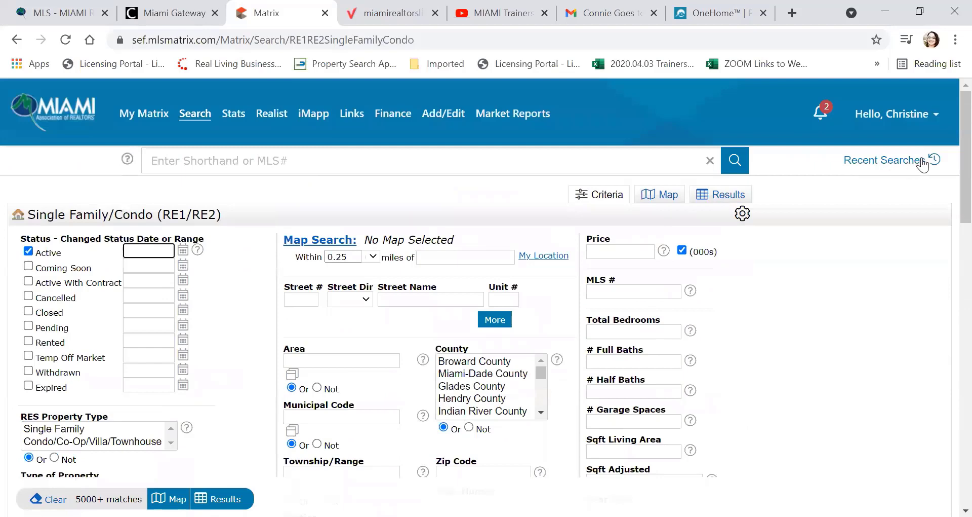
pyautogui.click(922, 163)
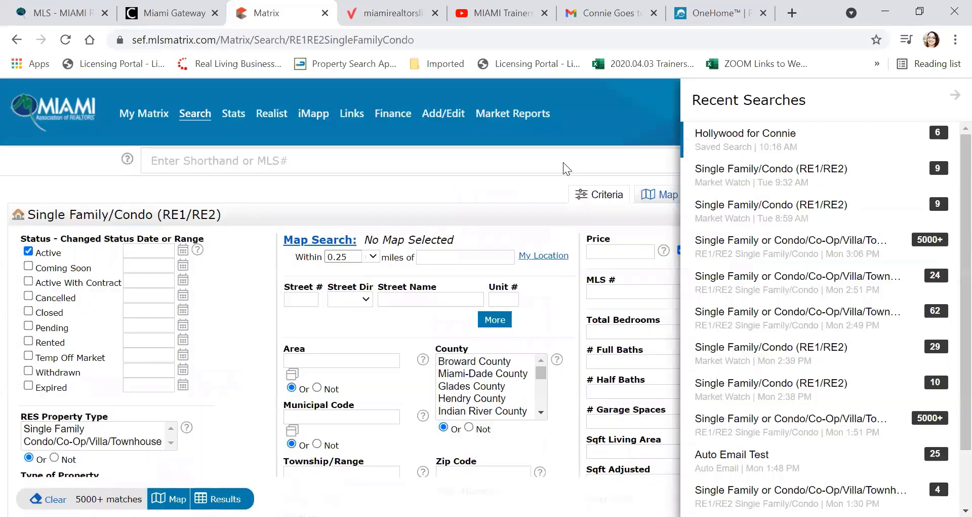
# Step: Open the Hollywood saved search in Agent Single Line display and check the Refine, Save, Actions tabs
pyautogui.click(764, 149)
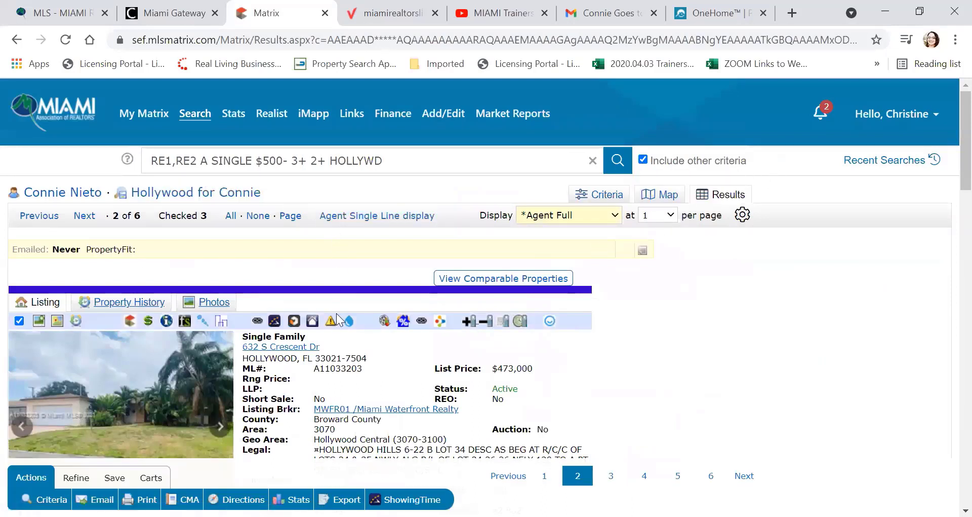
pyautogui.click(360, 218)
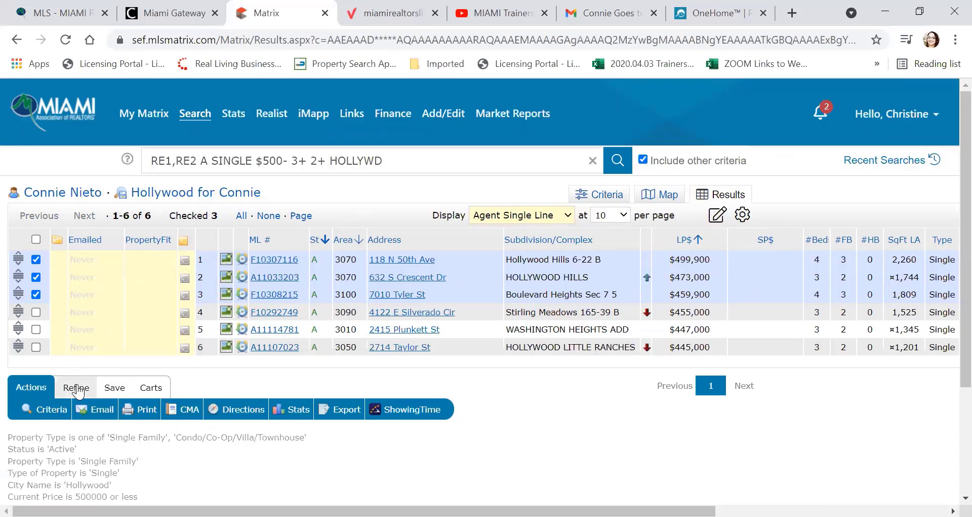
pyautogui.click(76, 388)
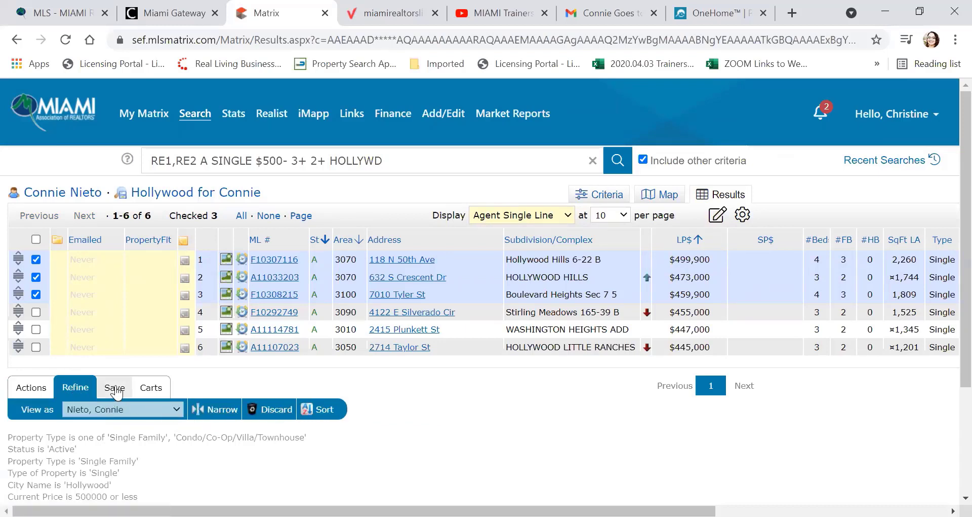
pyautogui.click(114, 387)
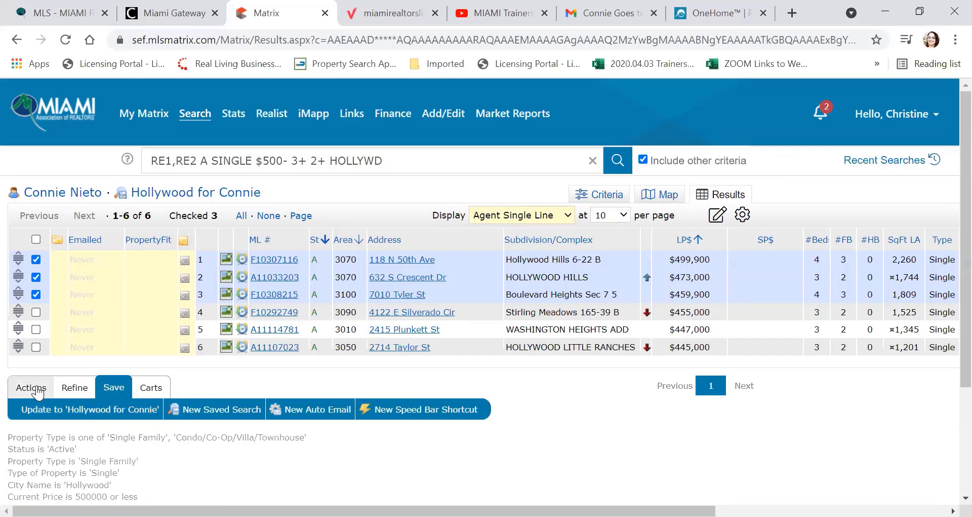
pyautogui.click(33, 387)
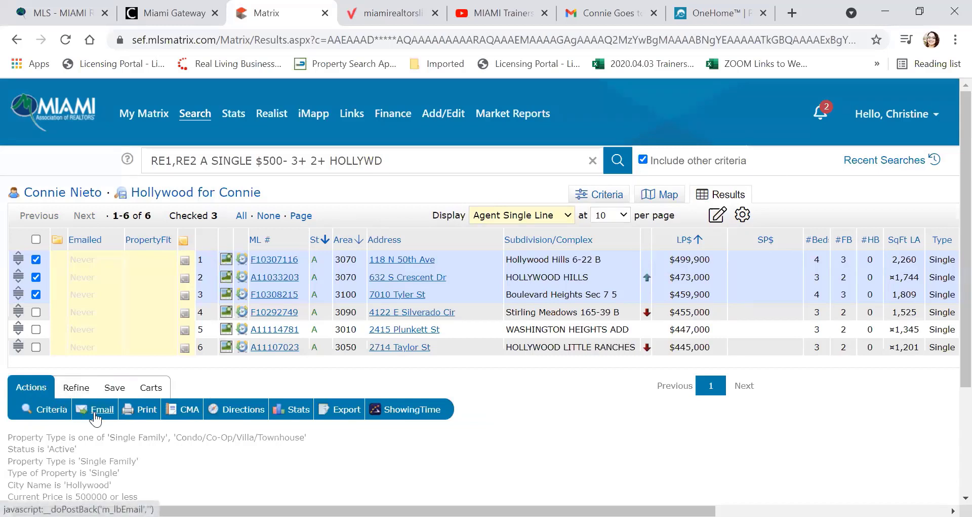
# Step: Select then clear all six listings, and return to the My Matrix home dashboard
pyautogui.click(35, 239)
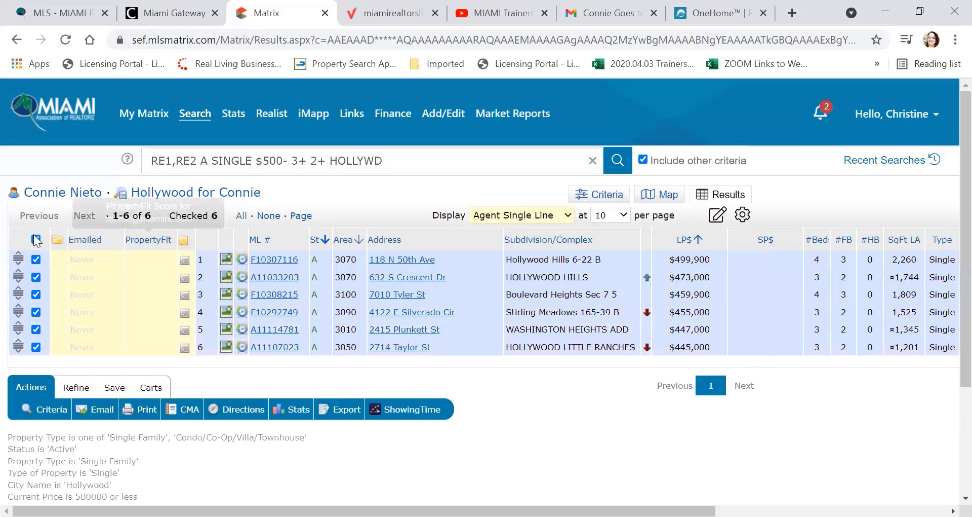
pyautogui.click(35, 239)
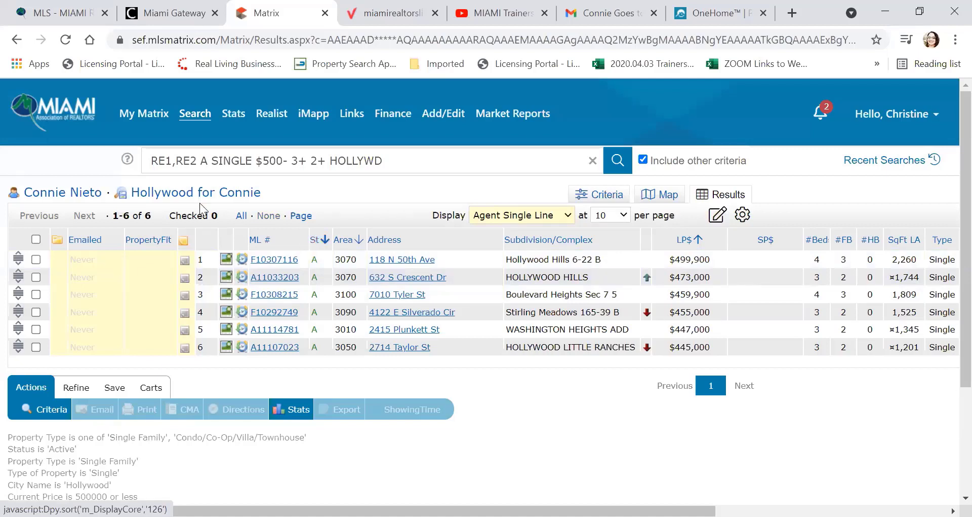
pyautogui.click(65, 111)
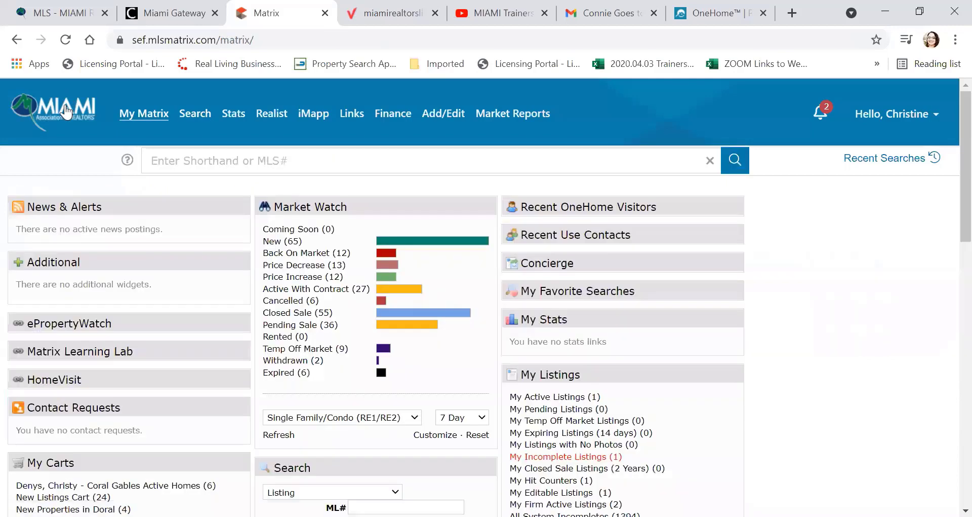